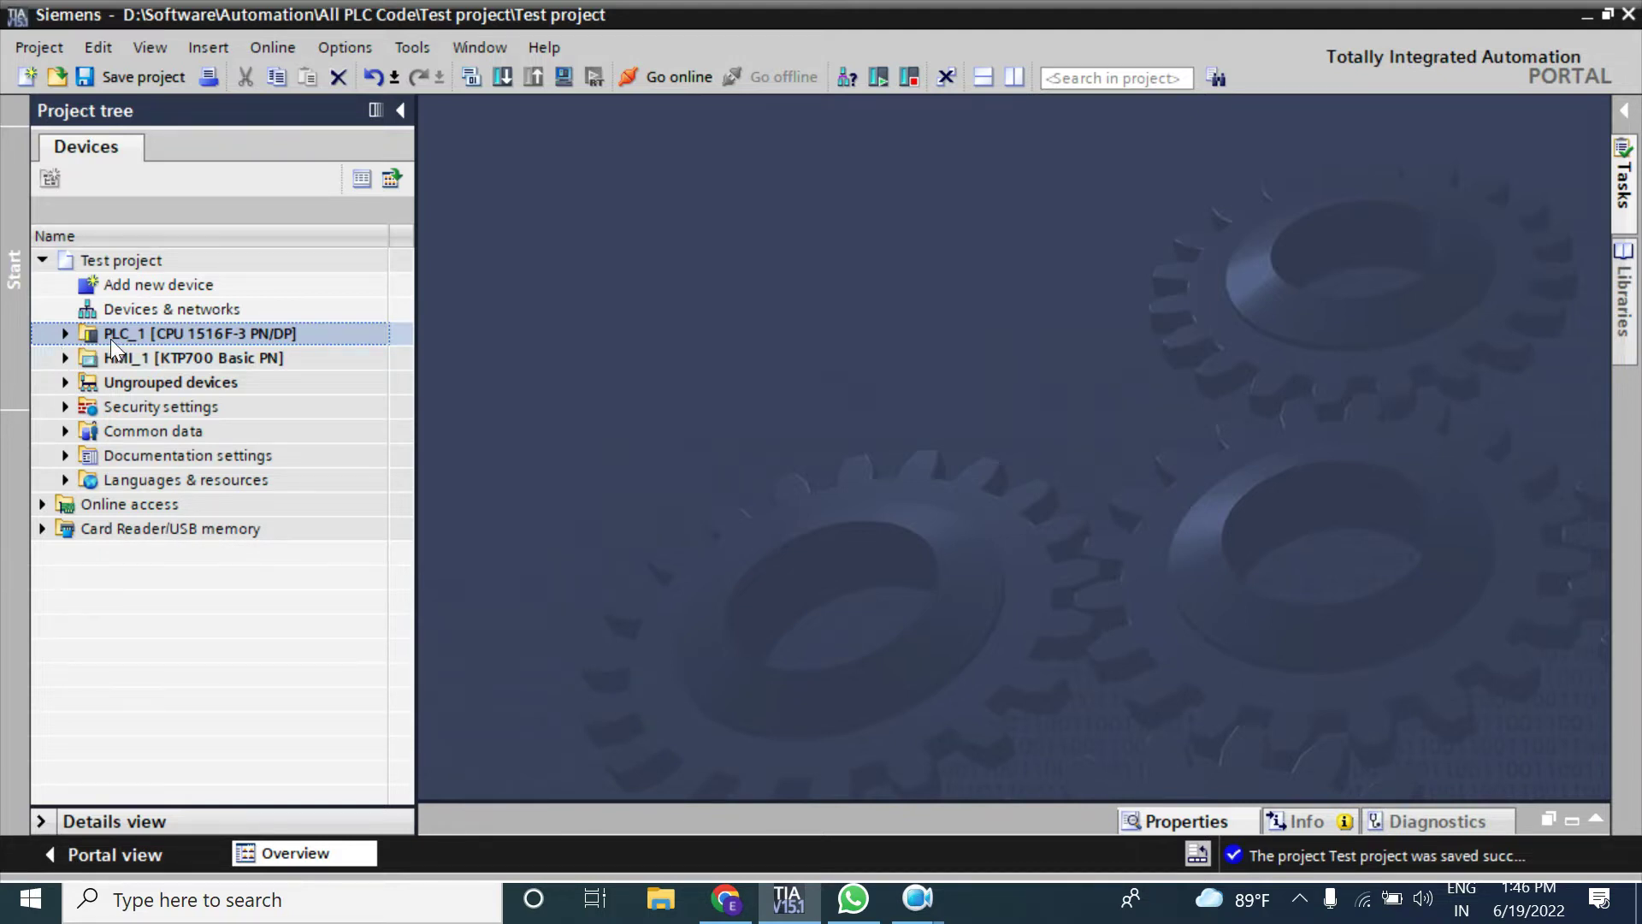
Step: Expand PLC_1 and open its Device configuration, showing the CPU 1516F-3 PN/DP in slot 1 of Rail_0
click(65, 334)
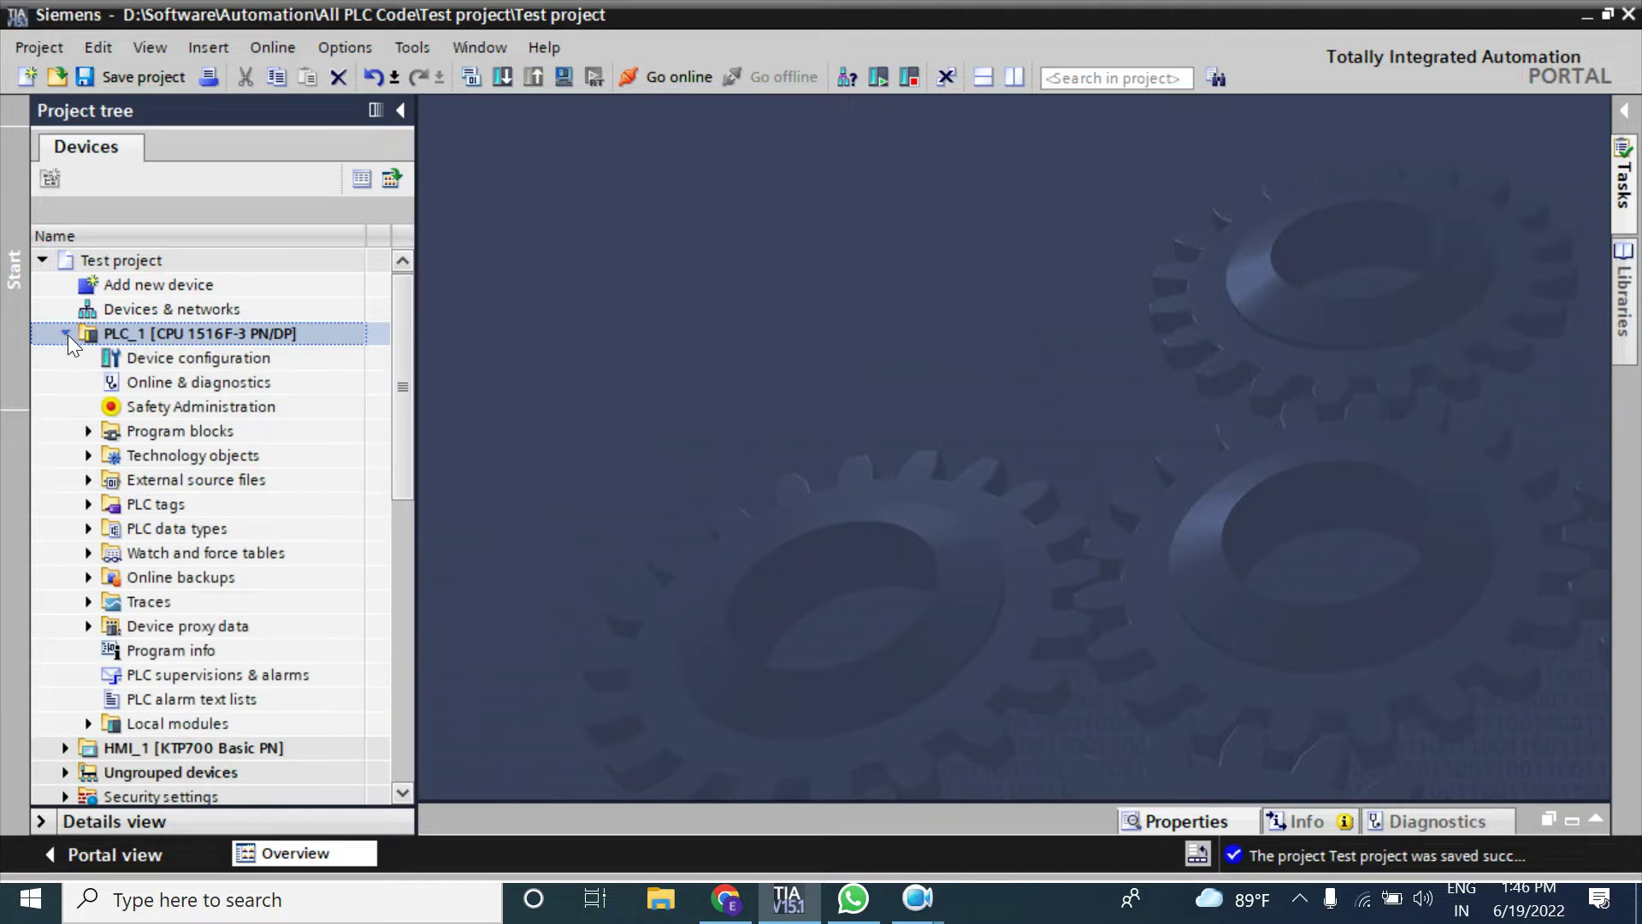
double_click(161, 358)
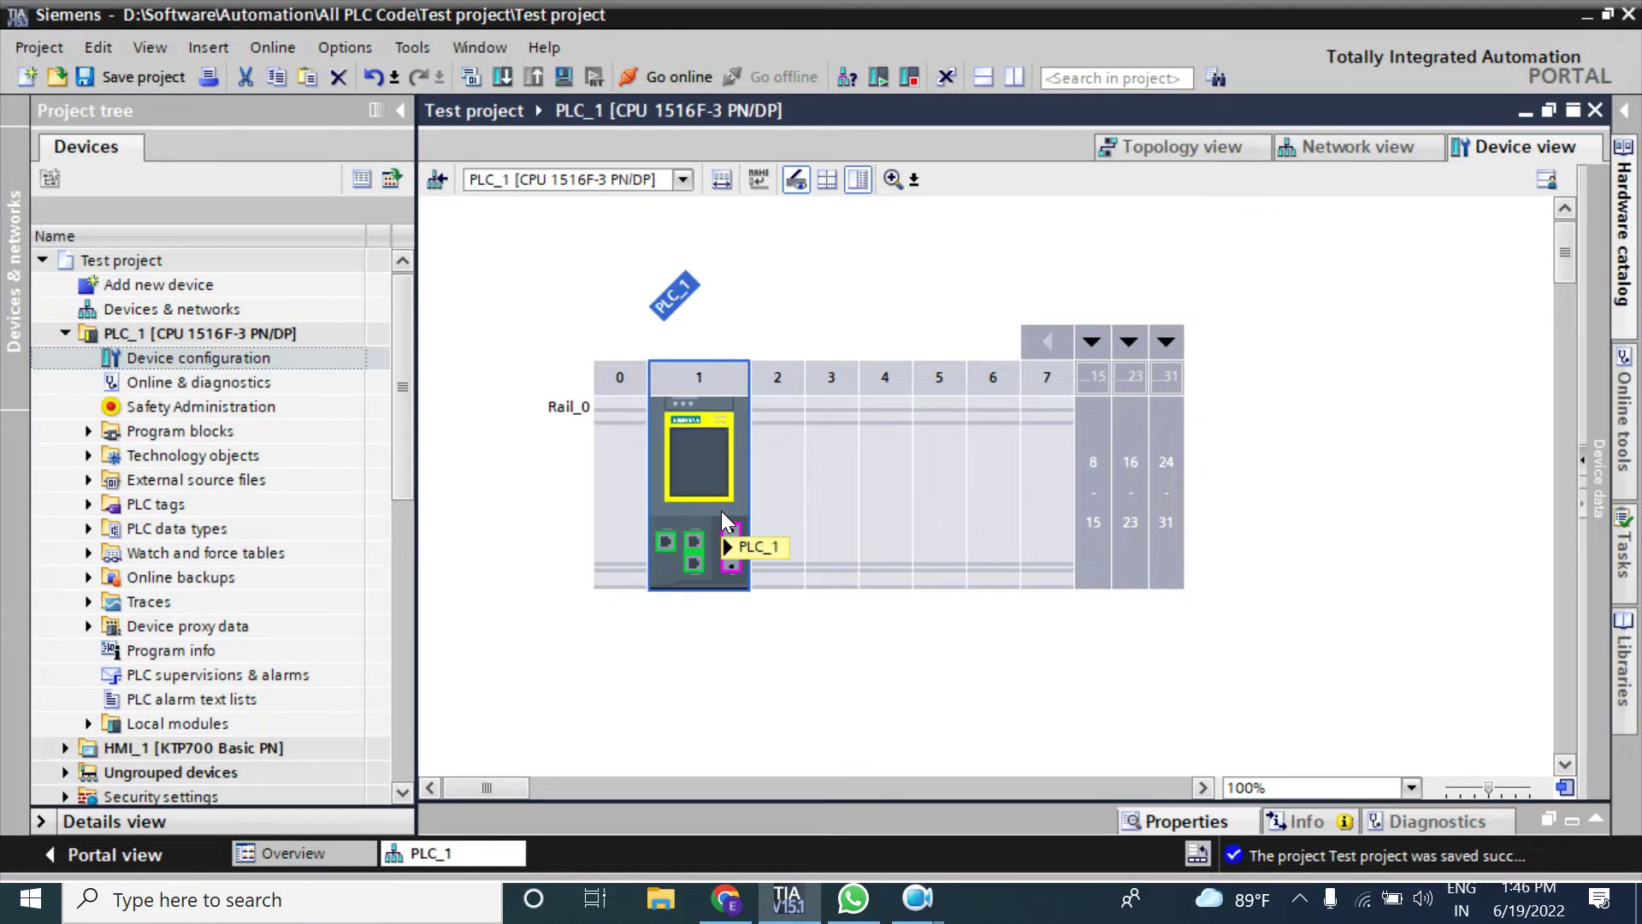
mouse_move(721, 510)
Step: From the Hardware catalog, place DI 16x24VDC BA module 6ES7 521-1BH10-0AA0 into rack slot 2
click(779, 659)
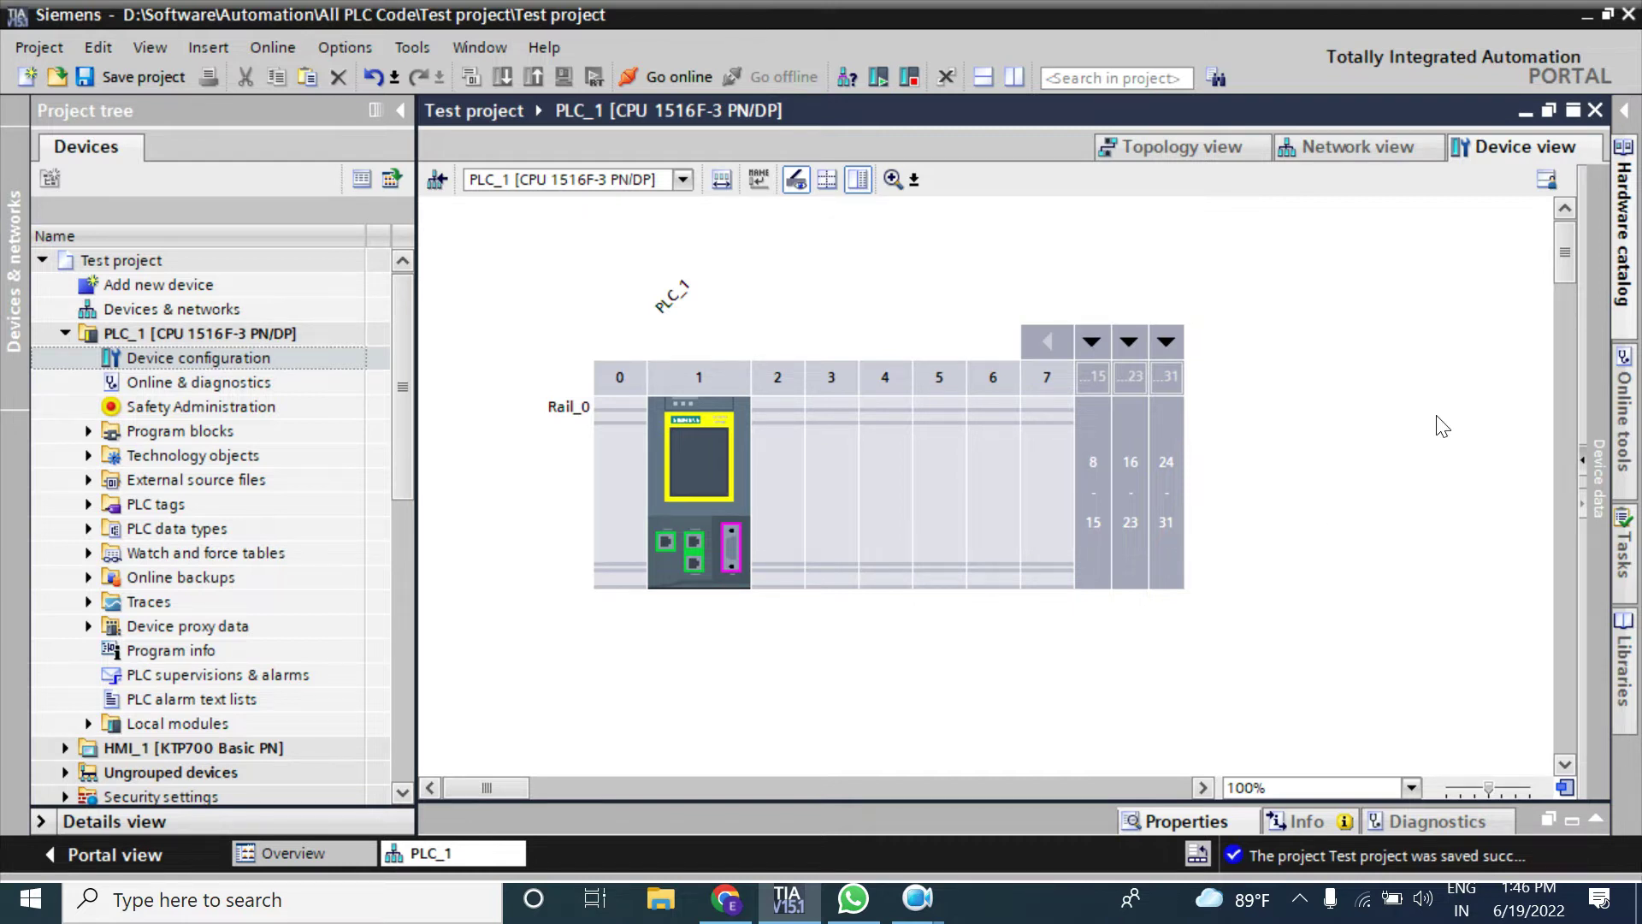
click(1626, 255)
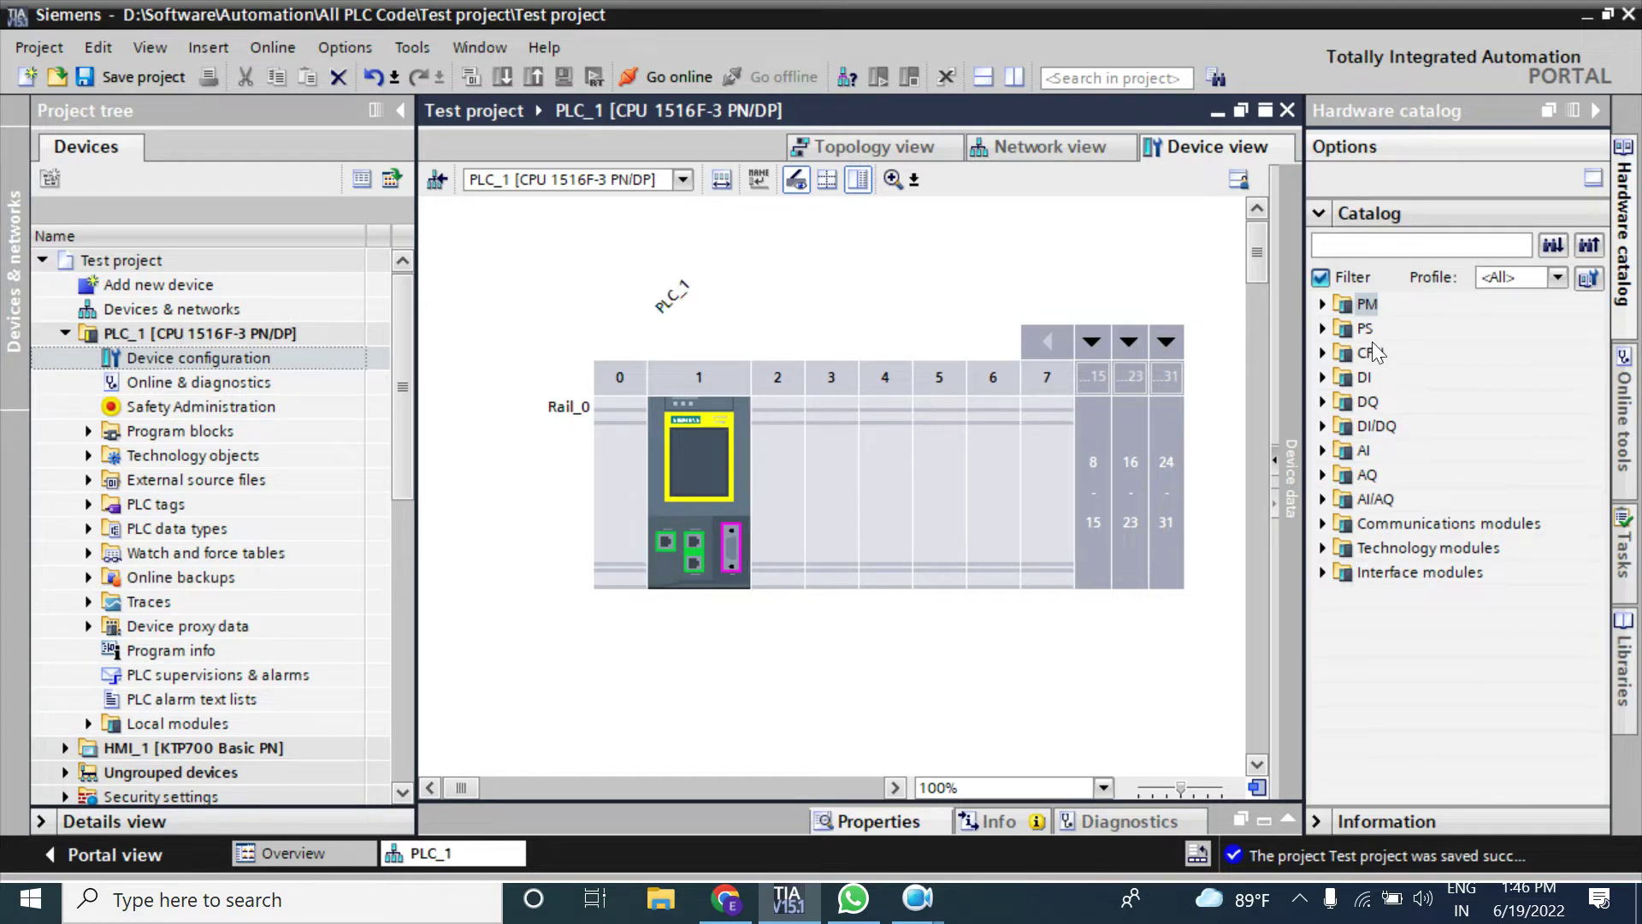
click(1321, 378)
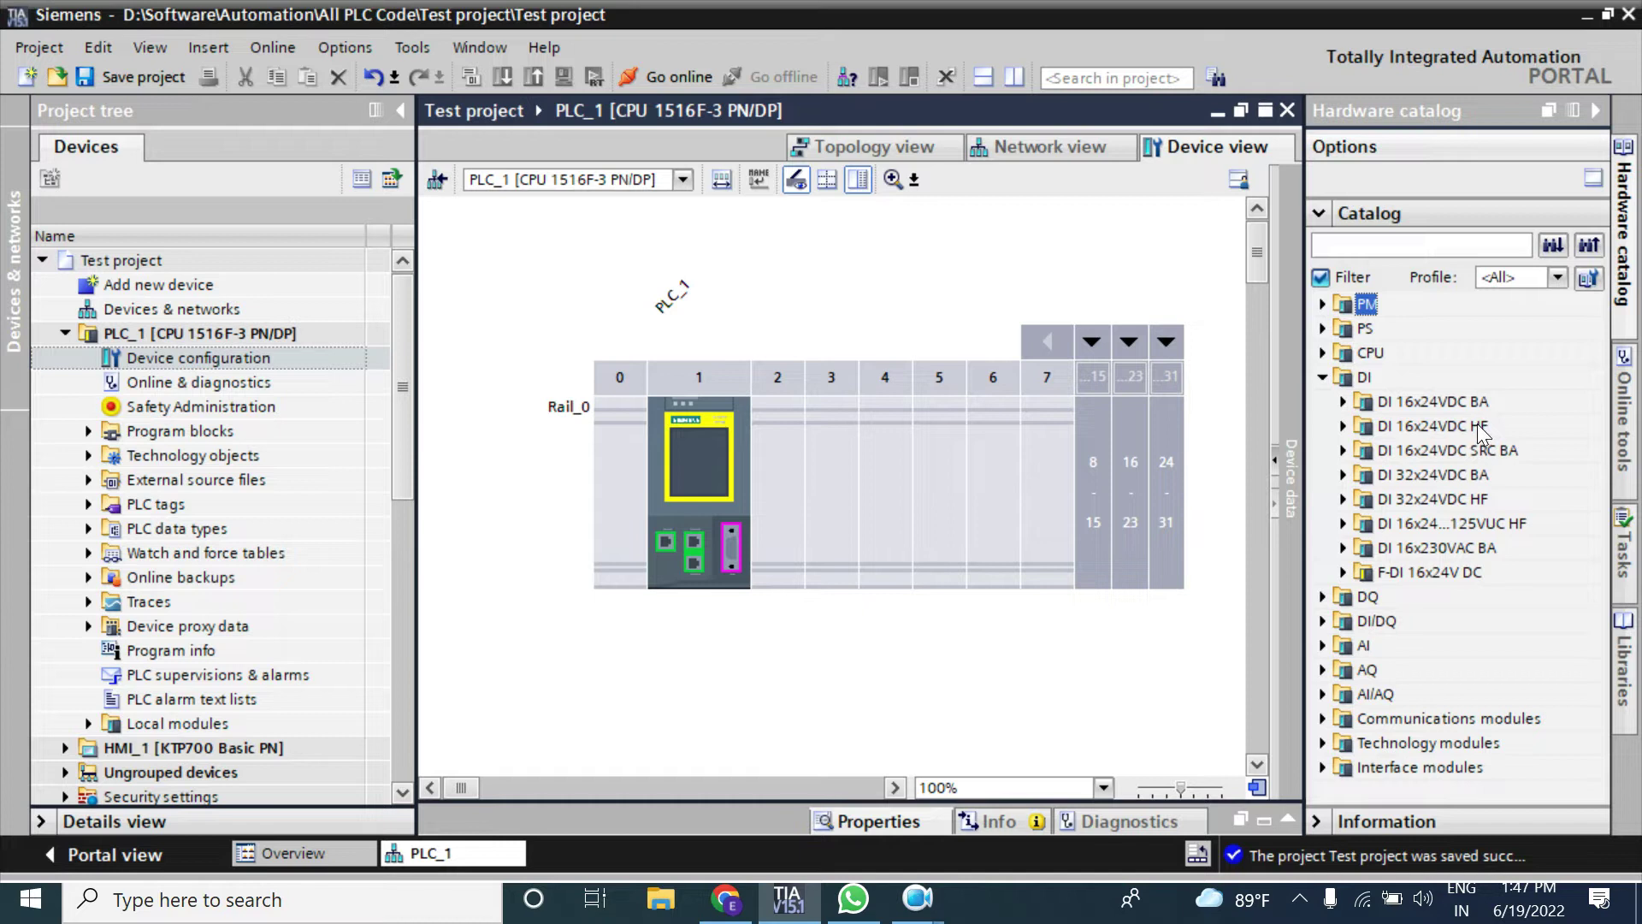
click(1343, 402)
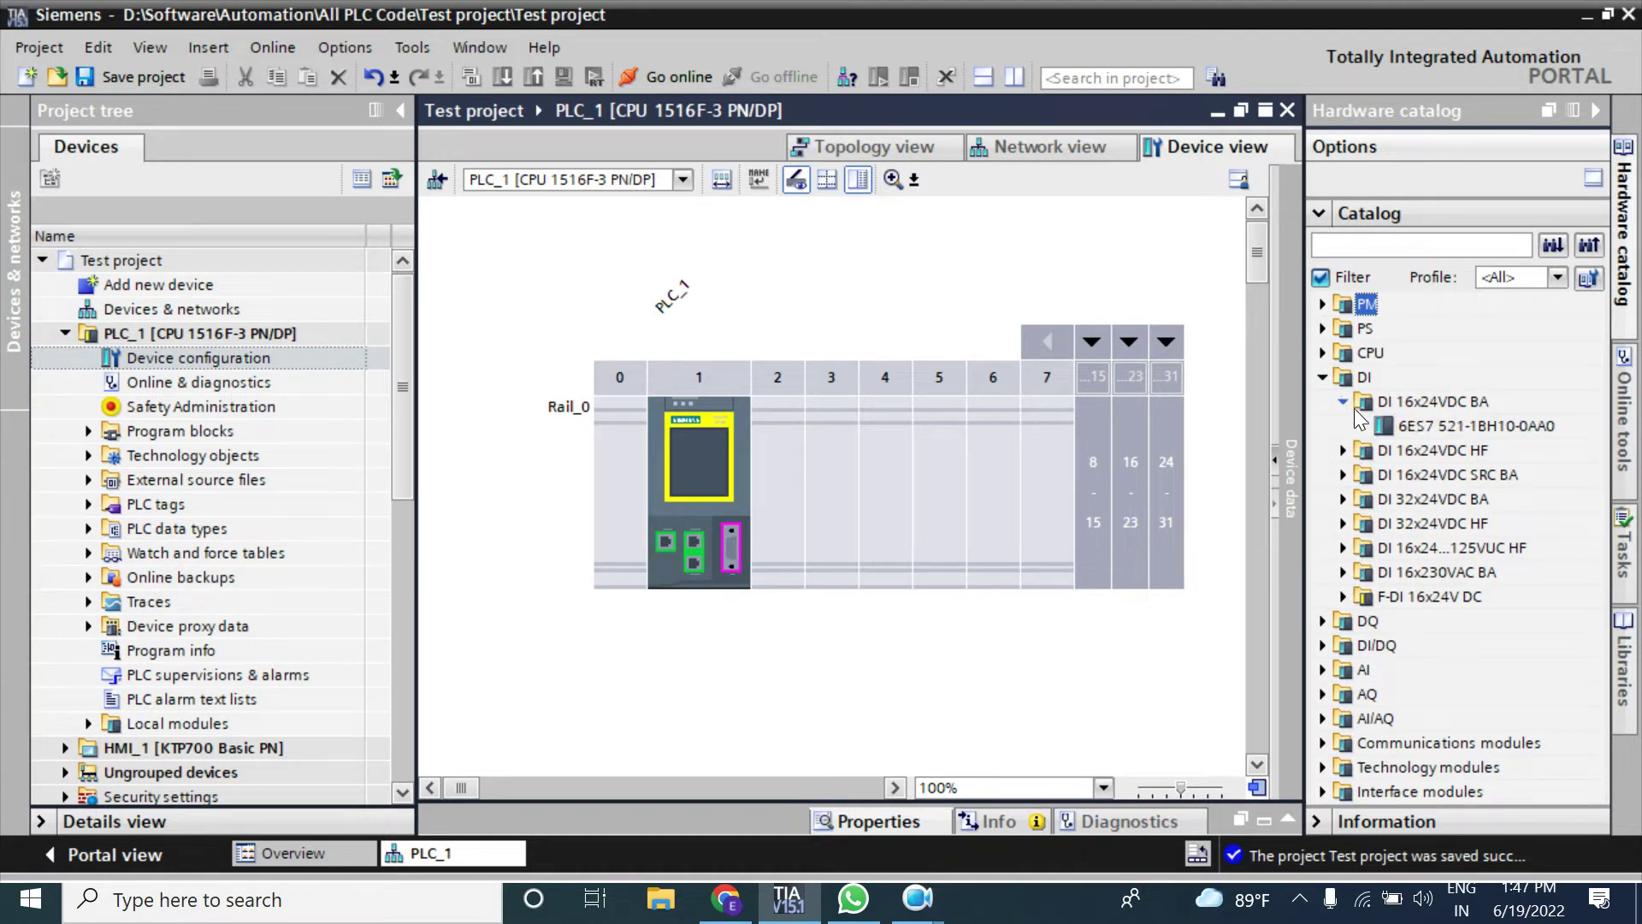
click(1466, 429)
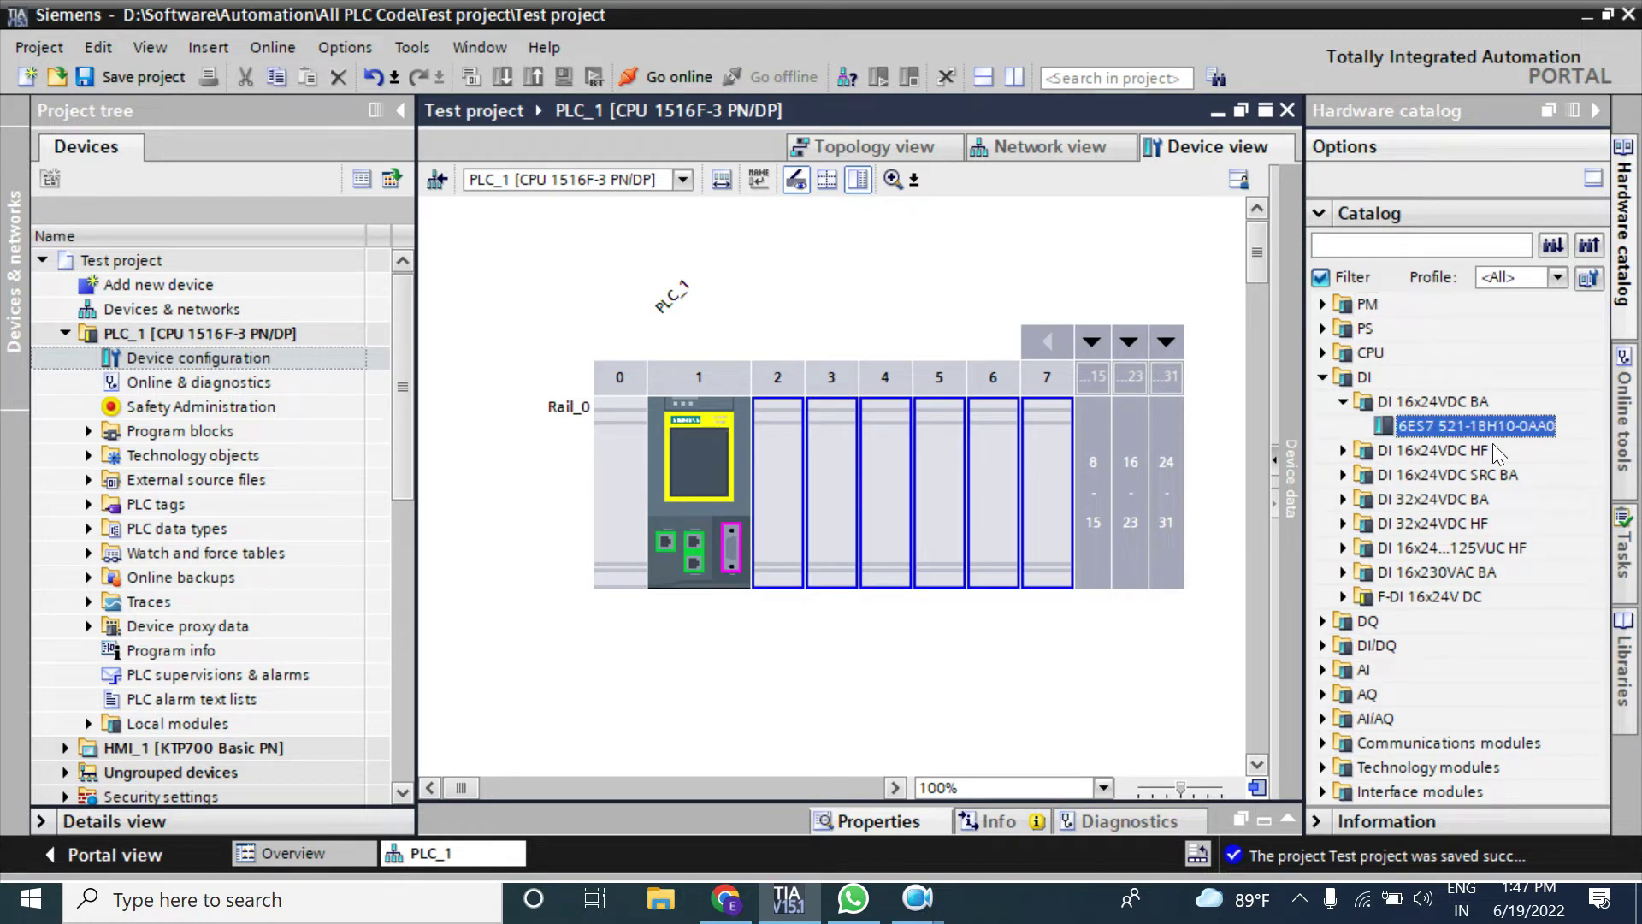
drag(1495, 428, 787, 441)
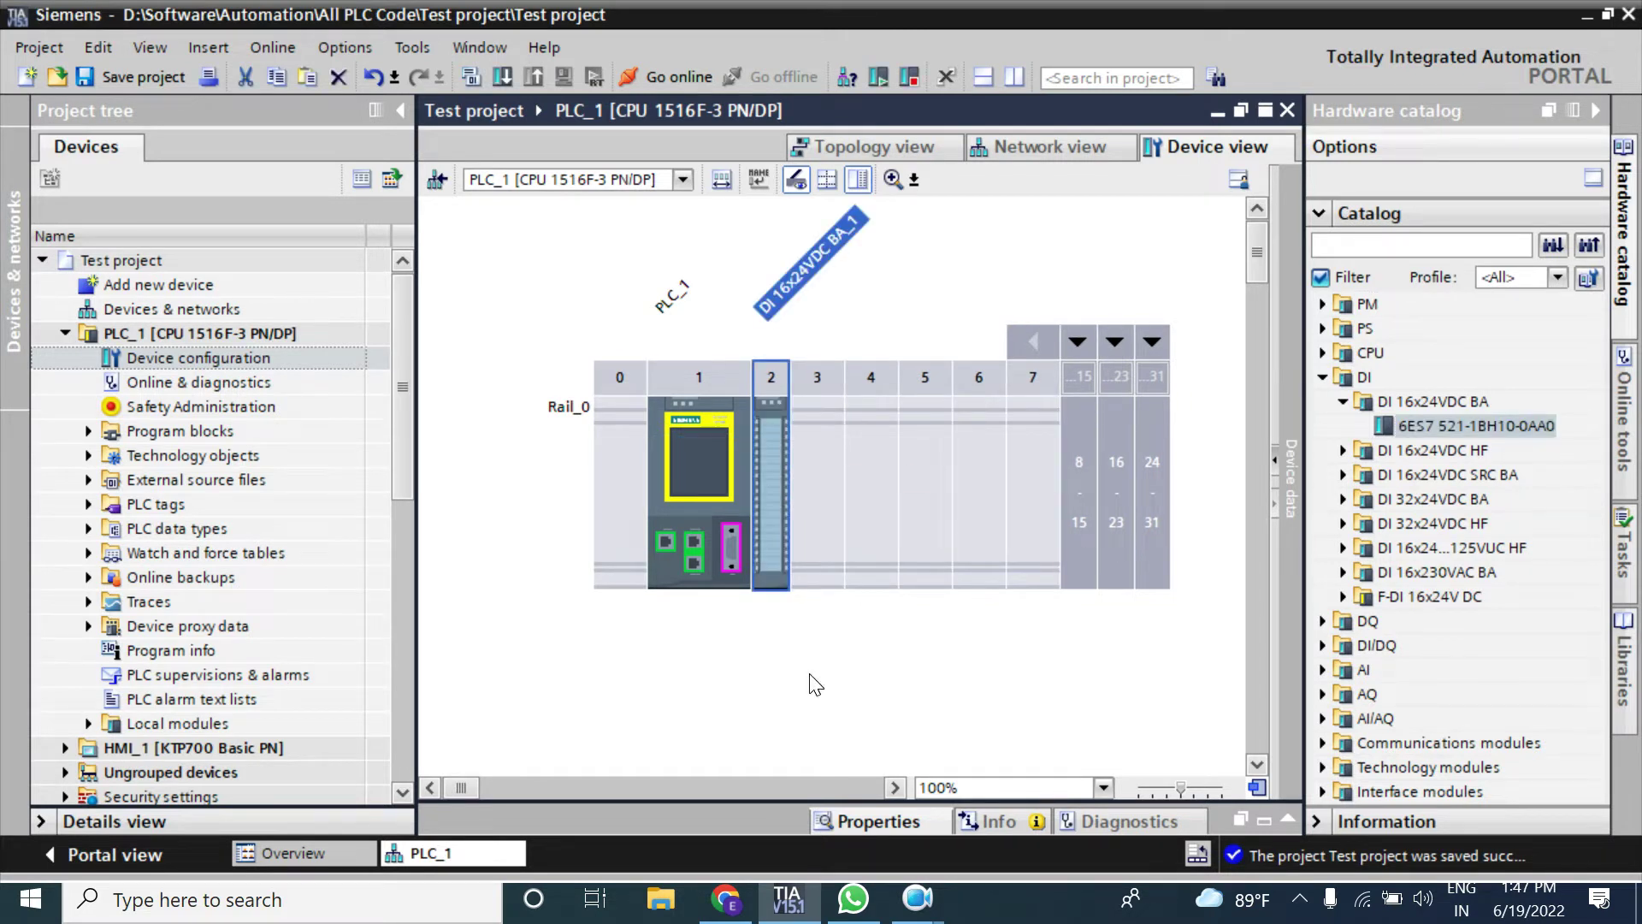
Step: Show DI 16x24VDC BA_1's General > Project information (rack 0, slot 2) and select its name
click(1596, 110)
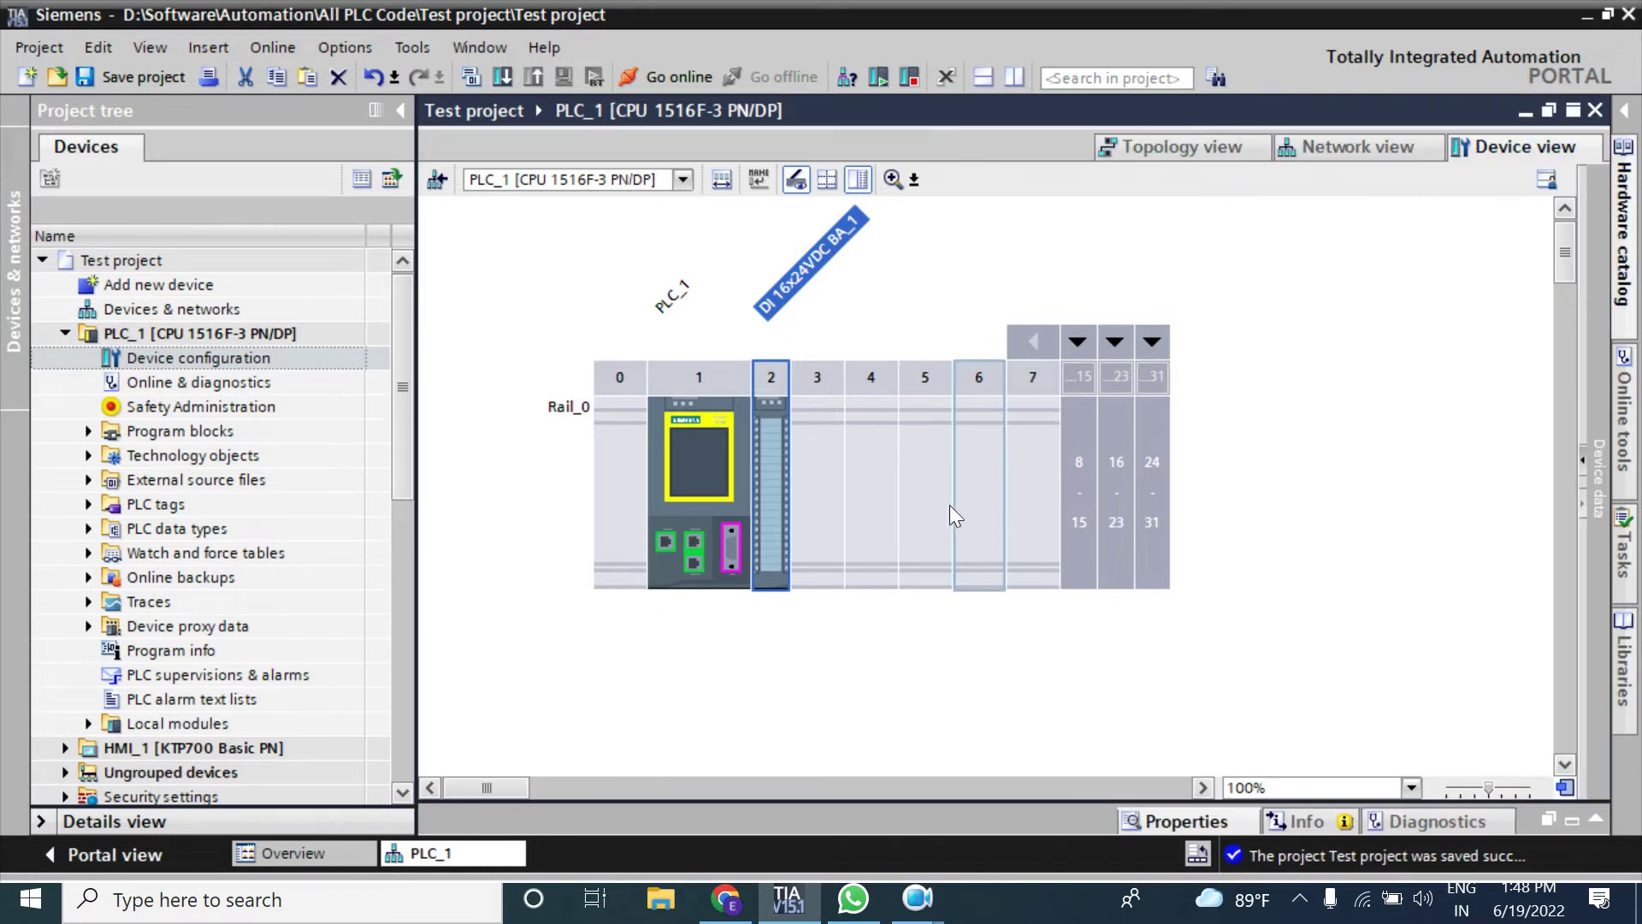
double_click(771, 520)
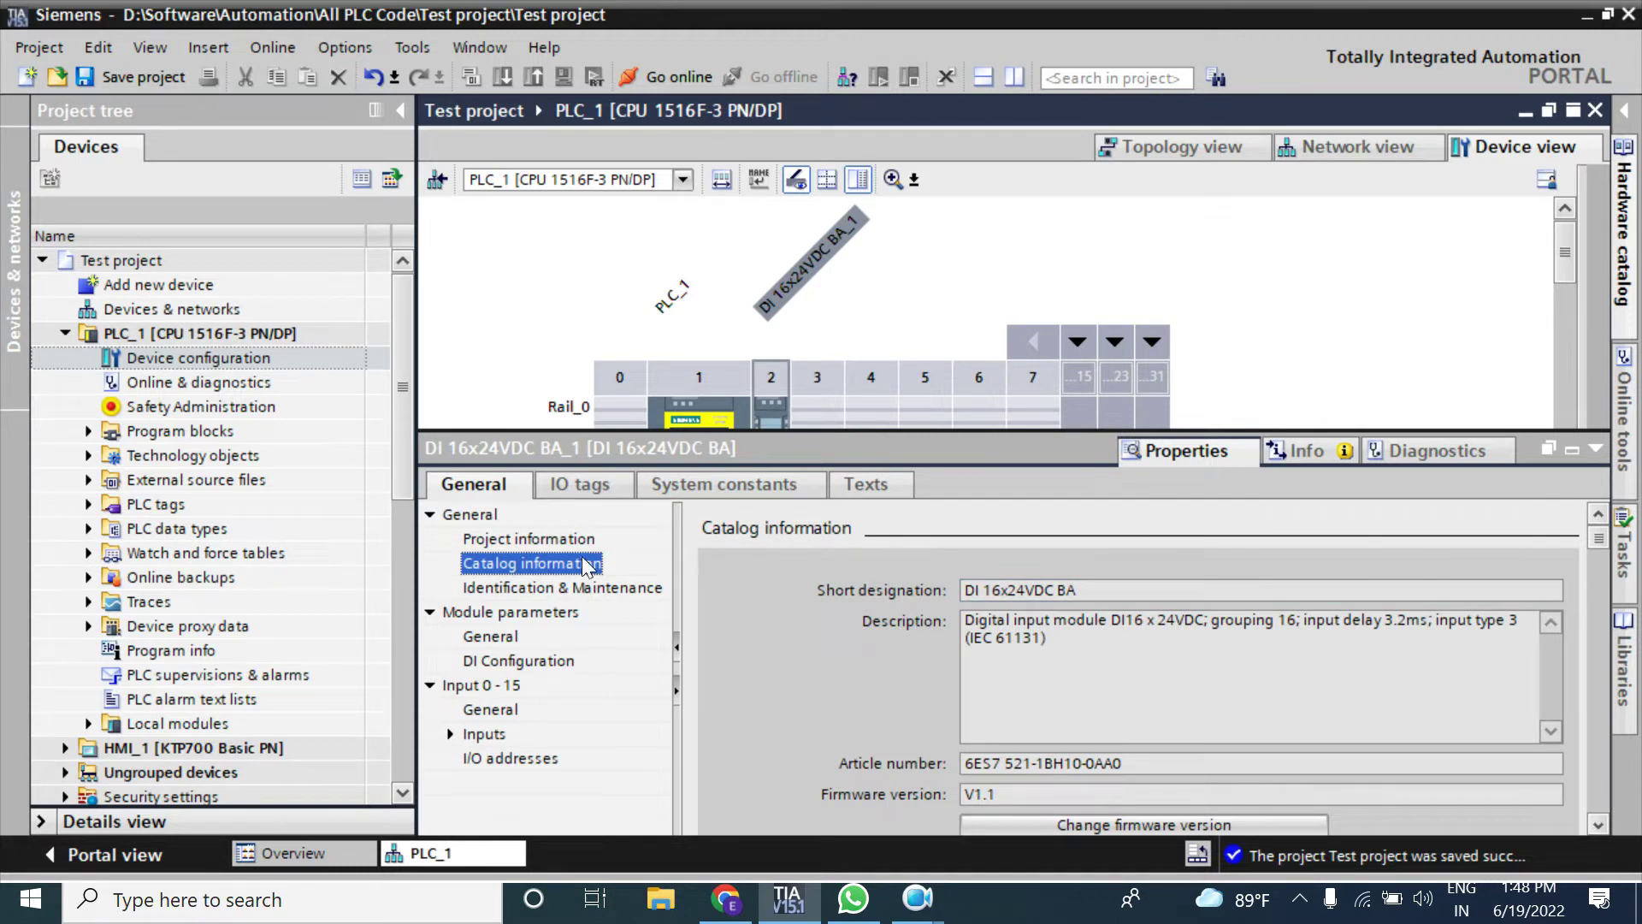
click(477, 512)
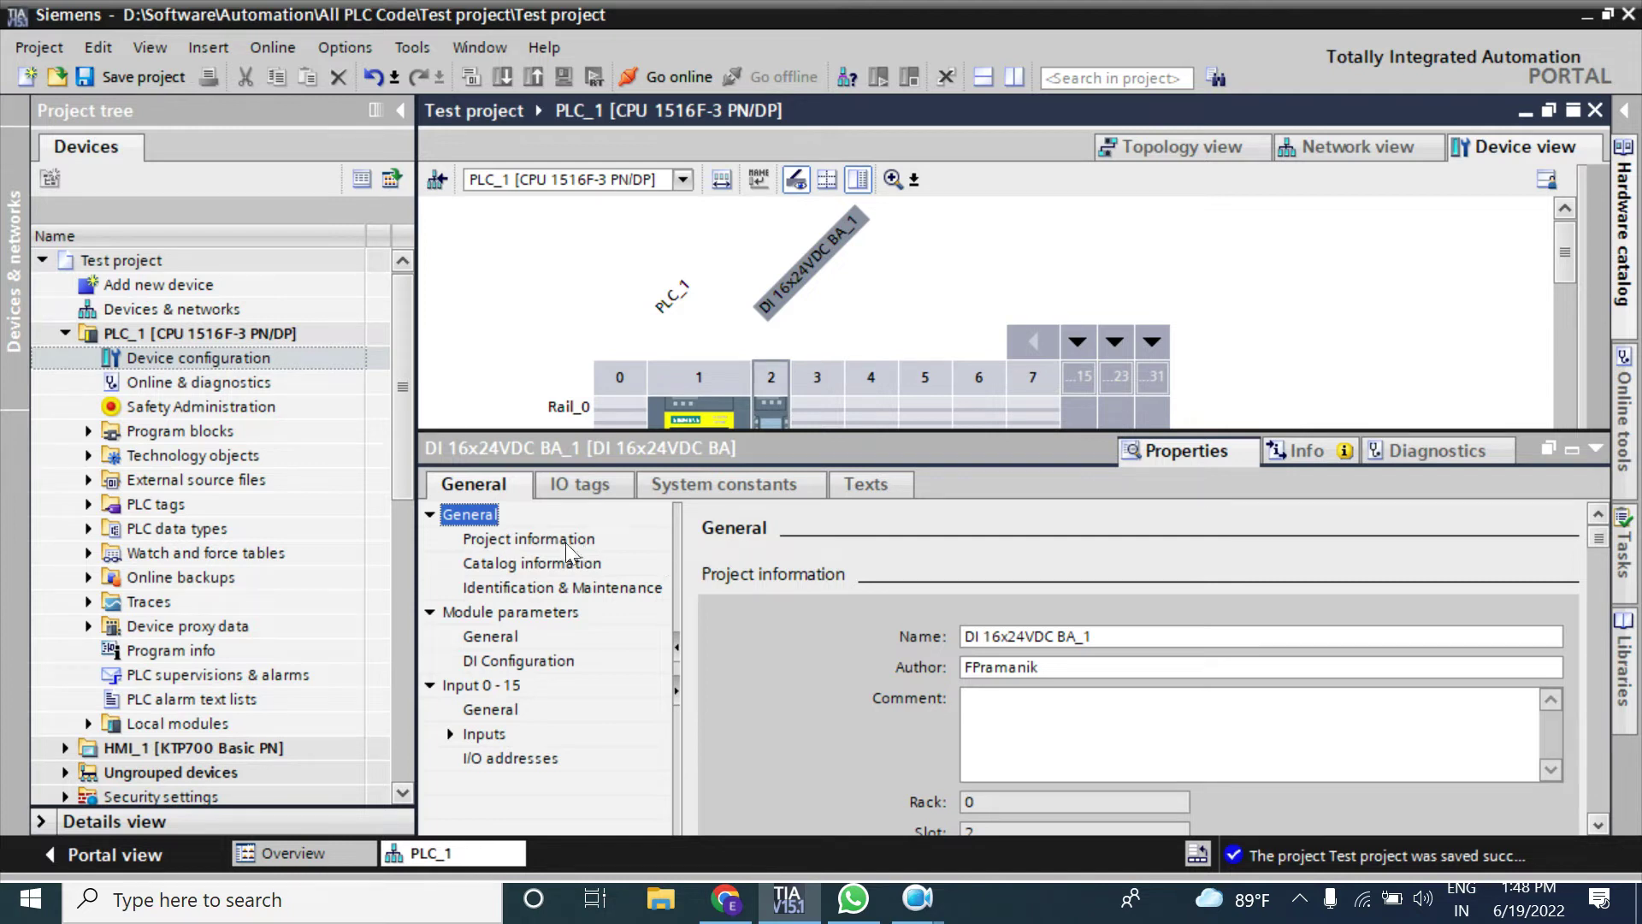
click(550, 541)
drag(1094, 590, 895, 588)
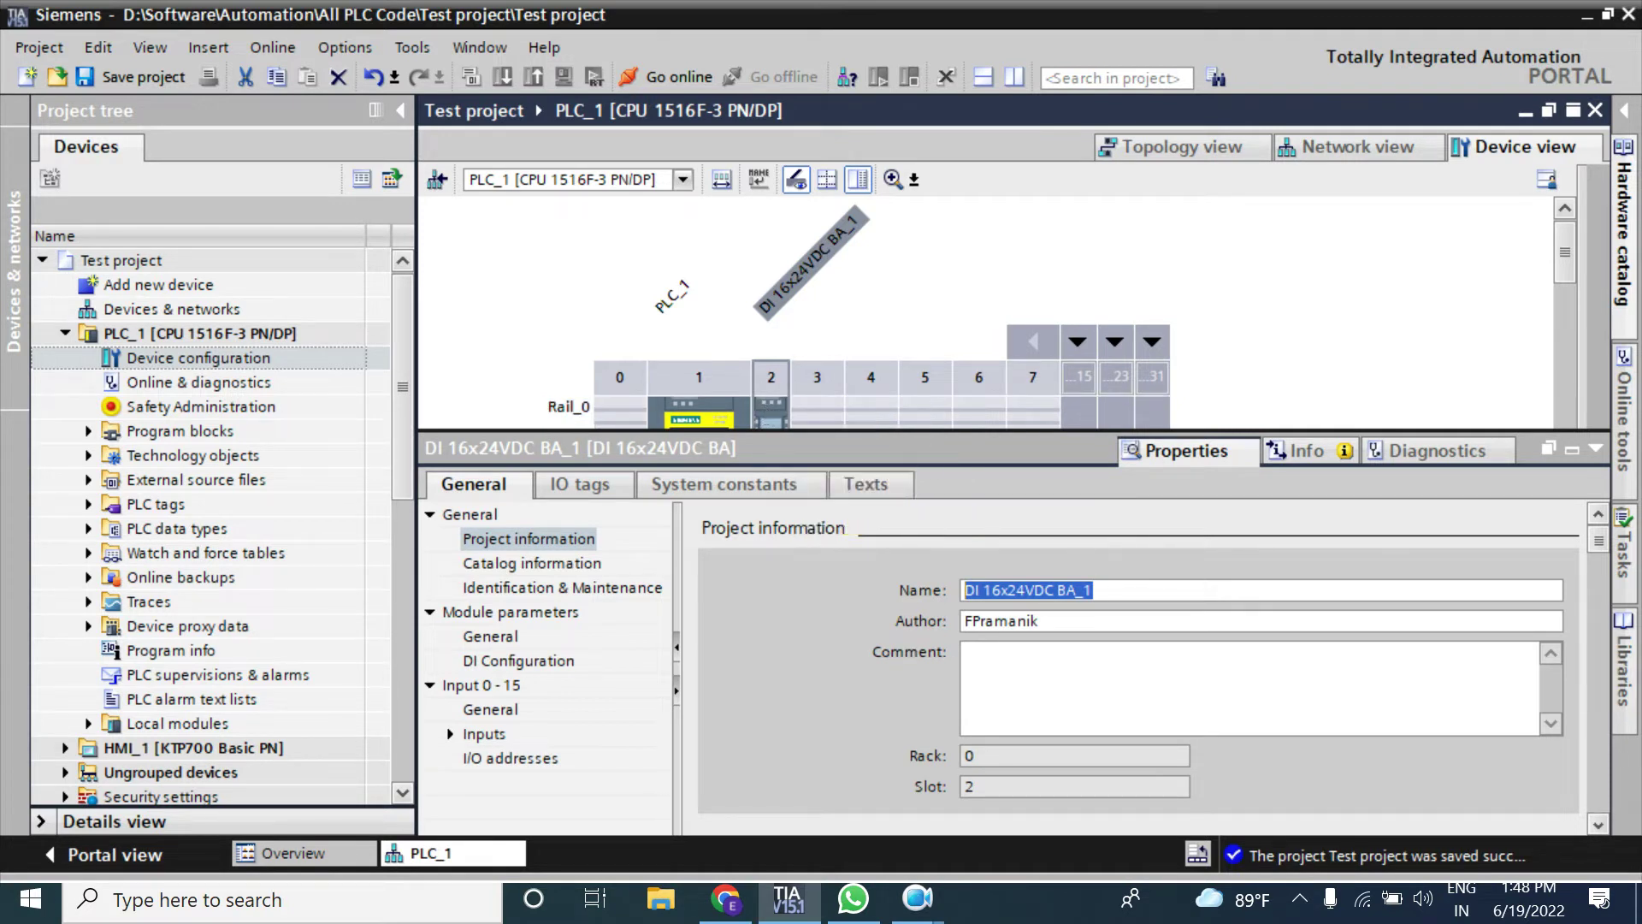
Step: Rename the slot-2 input module to 'Compressor' and view its catalog information showing firmware V1.1
text(Co)
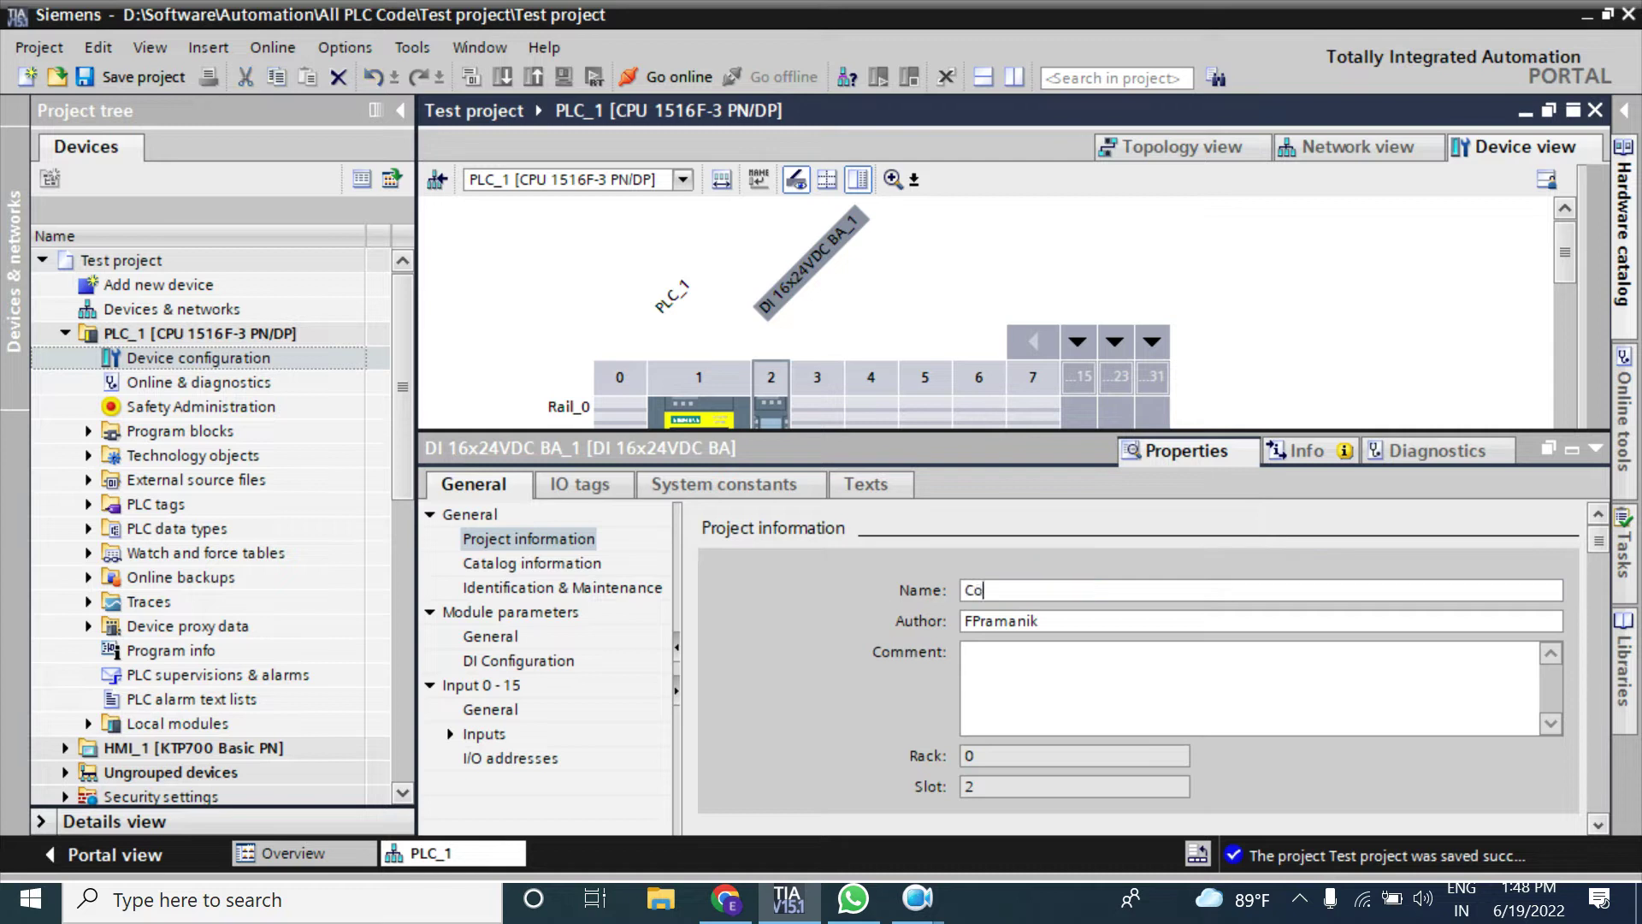
text(mpressor)
key(Return)
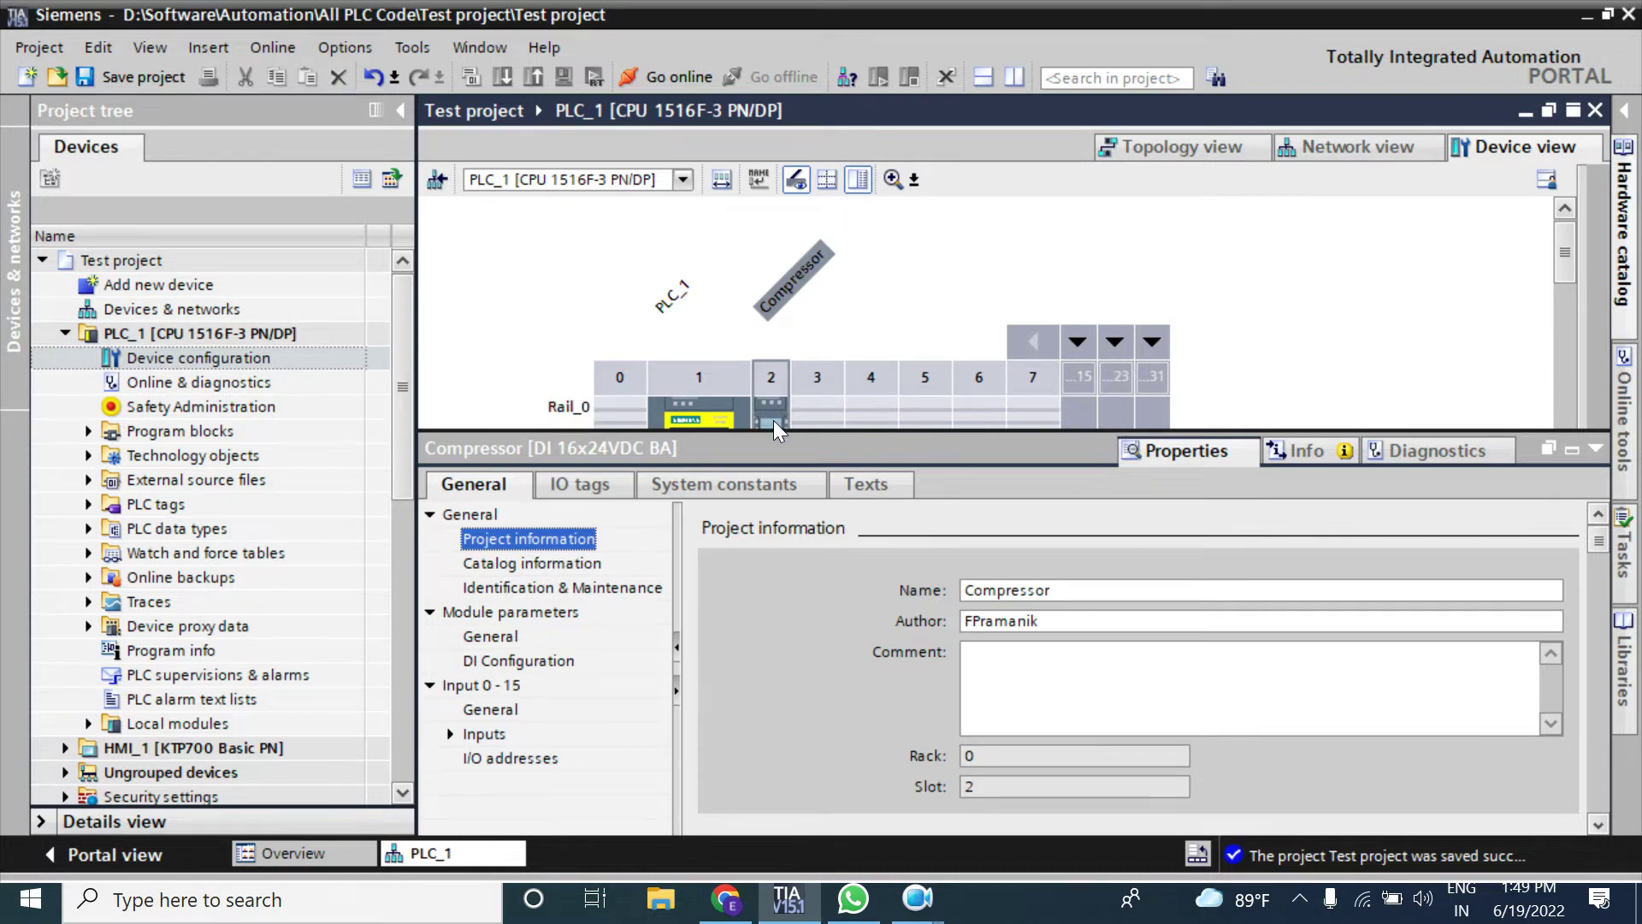
click(488, 566)
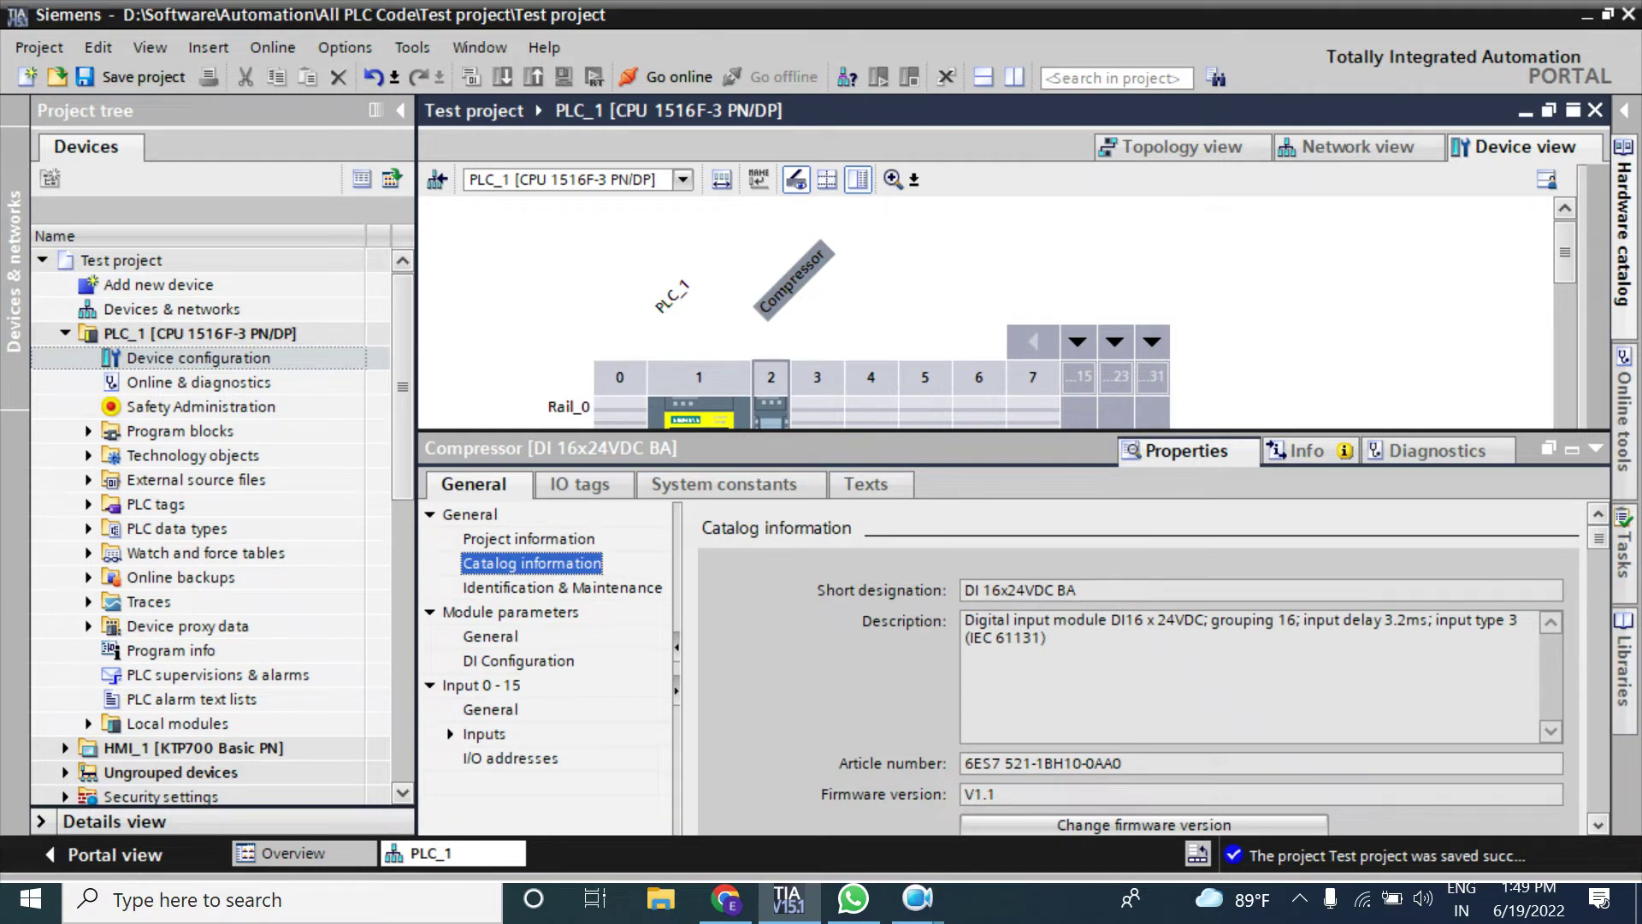
drag(1374, 619, 1407, 619)
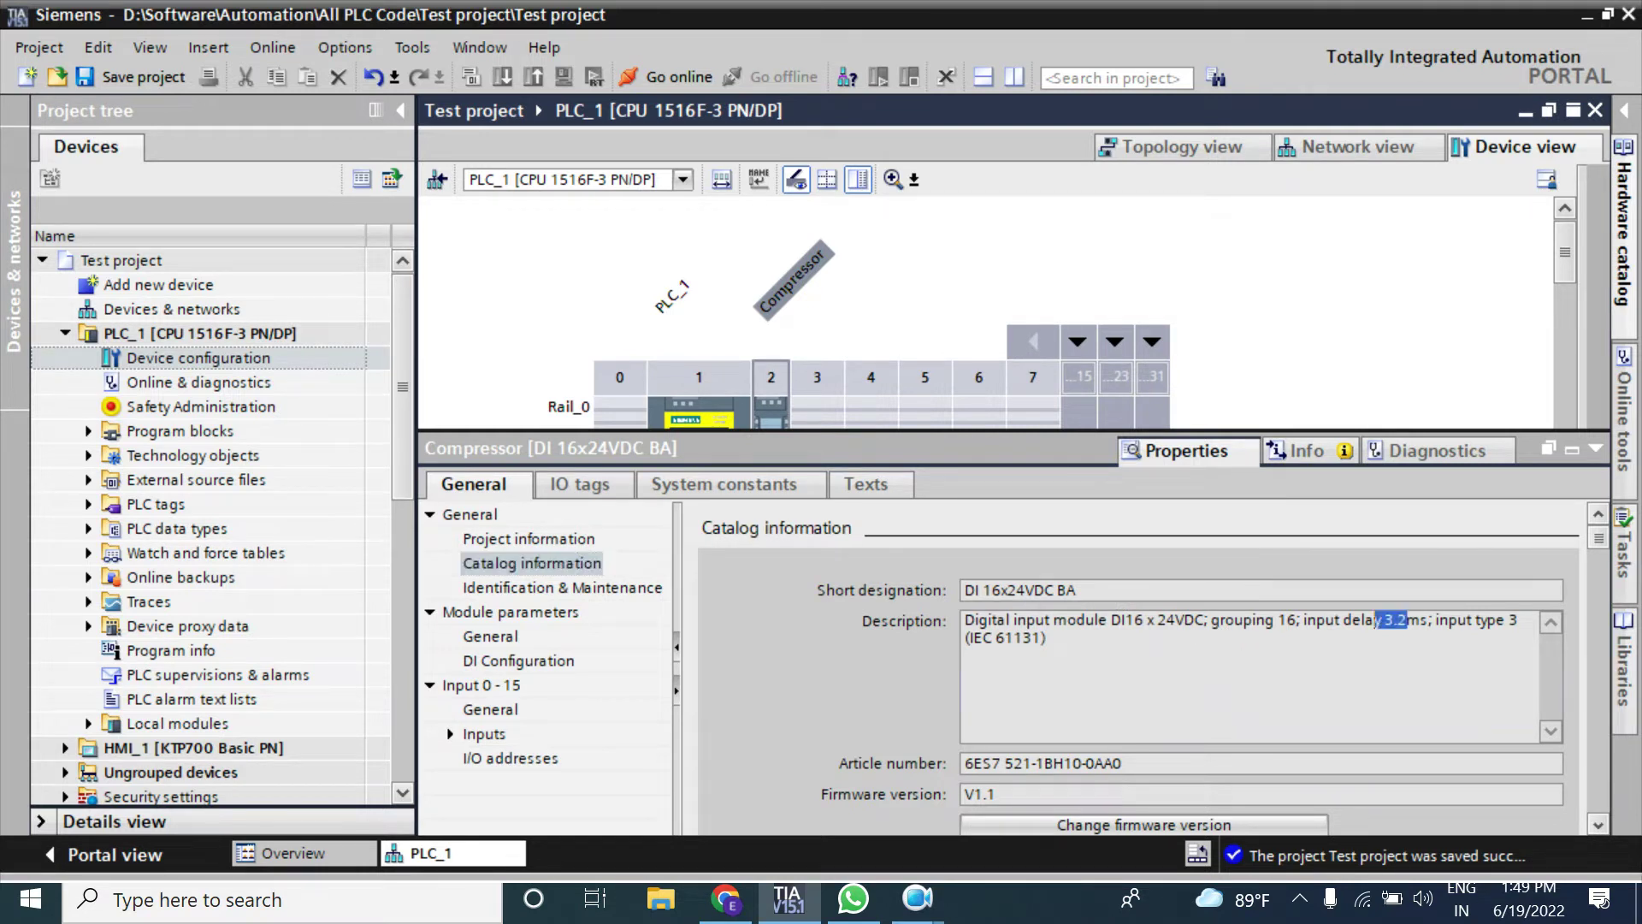
click(1045, 637)
click(1428, 620)
drag(1429, 620, 1303, 621)
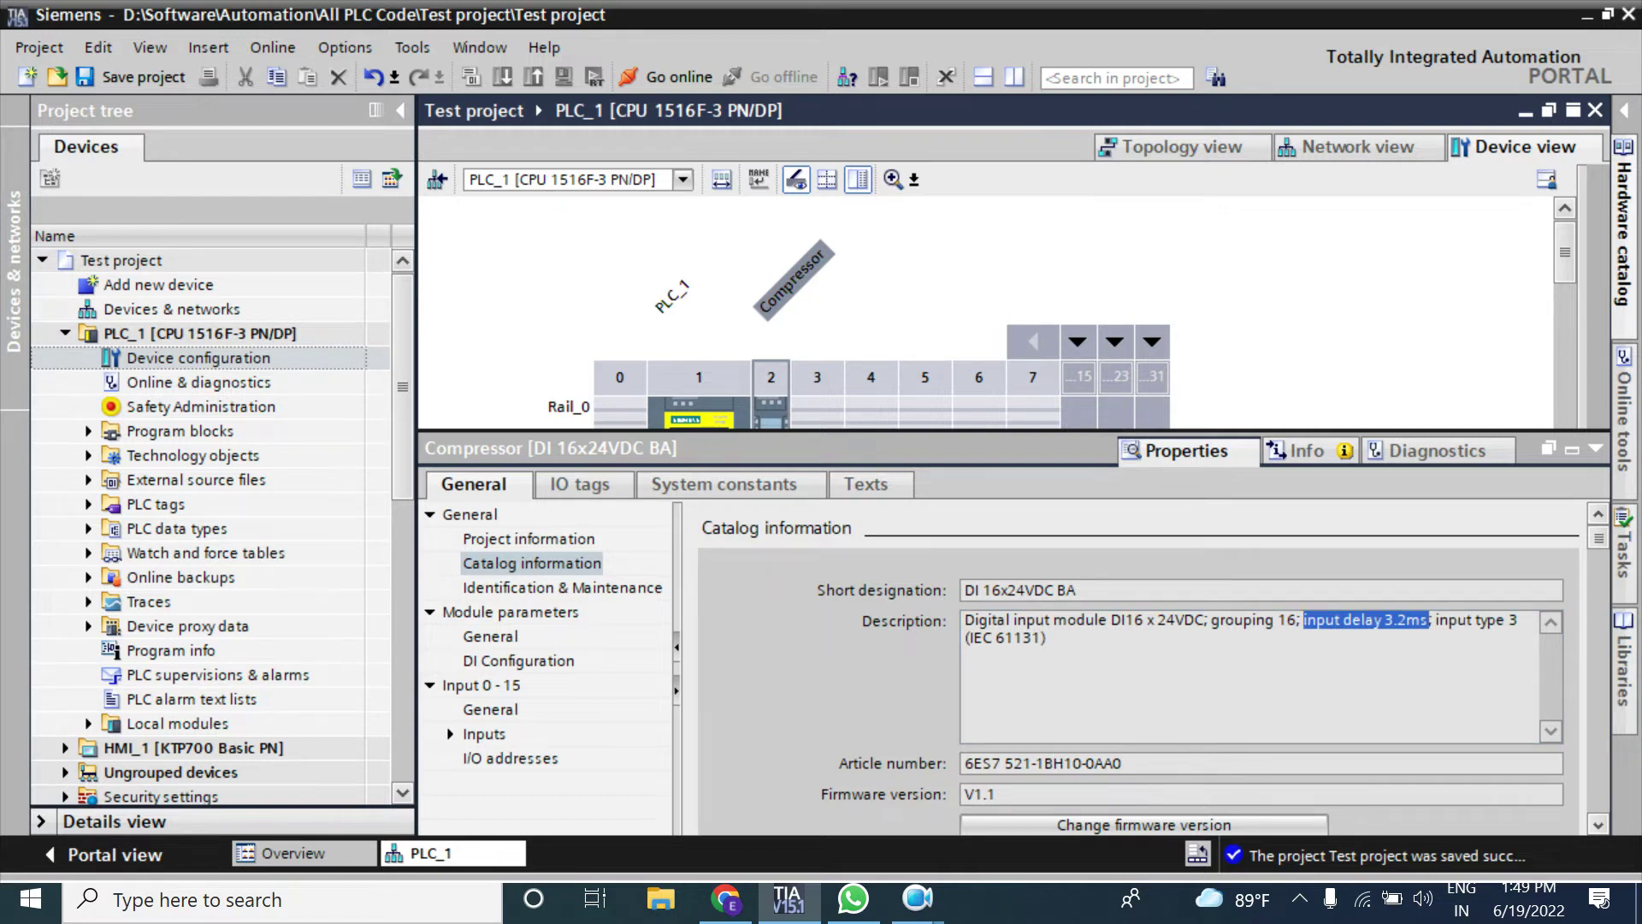
scroll(1601, 819, down, 3)
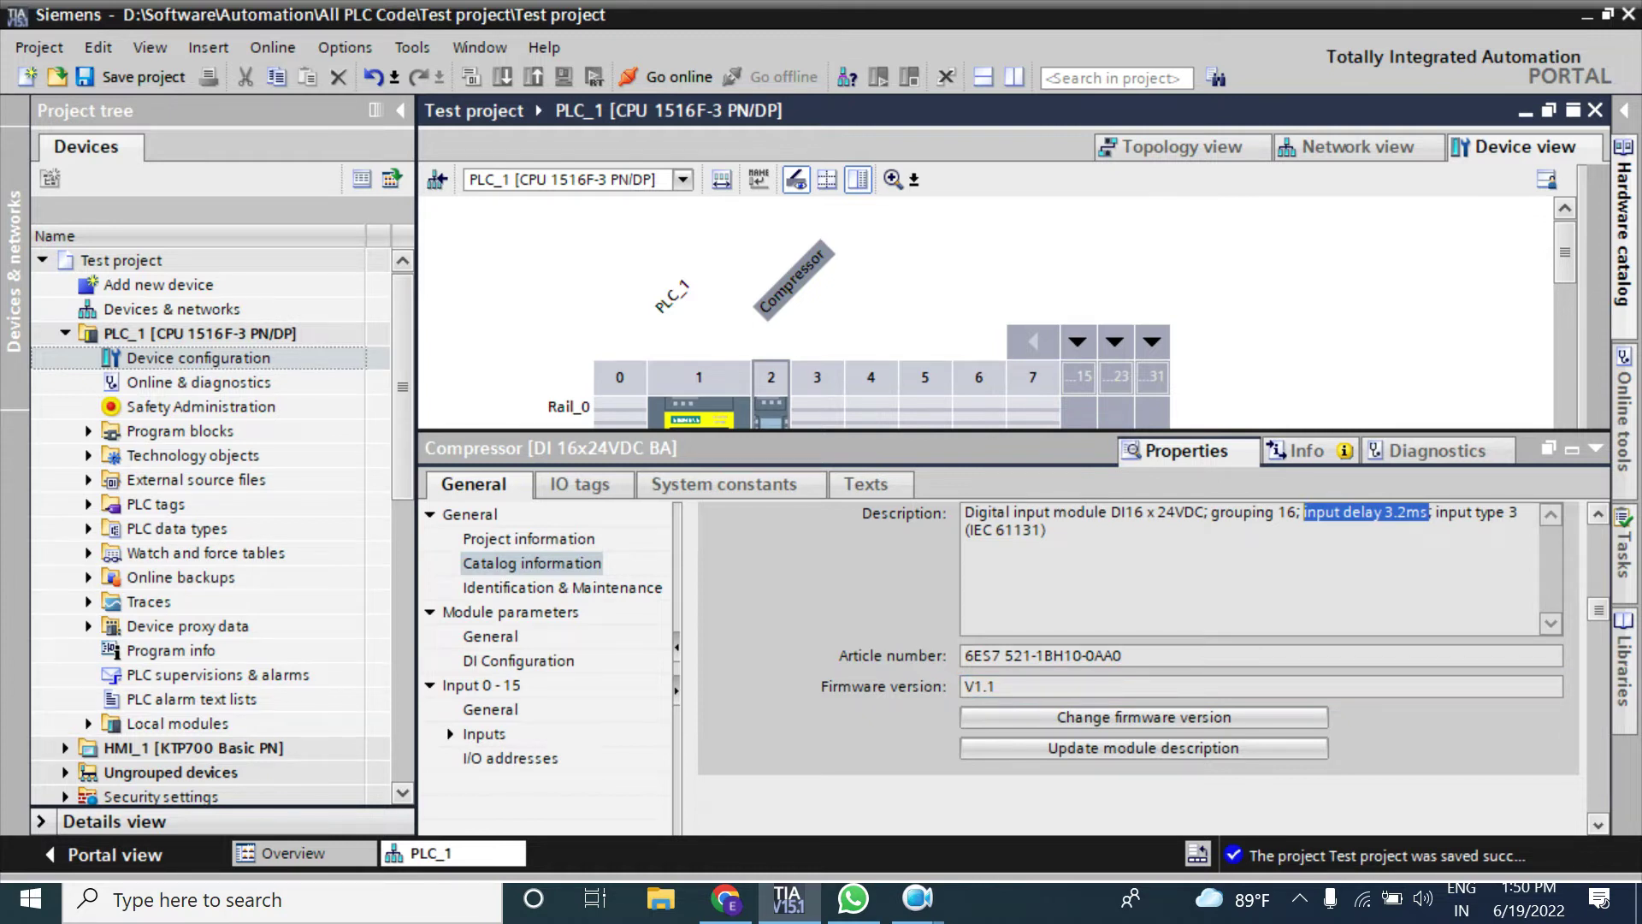
click(980, 686)
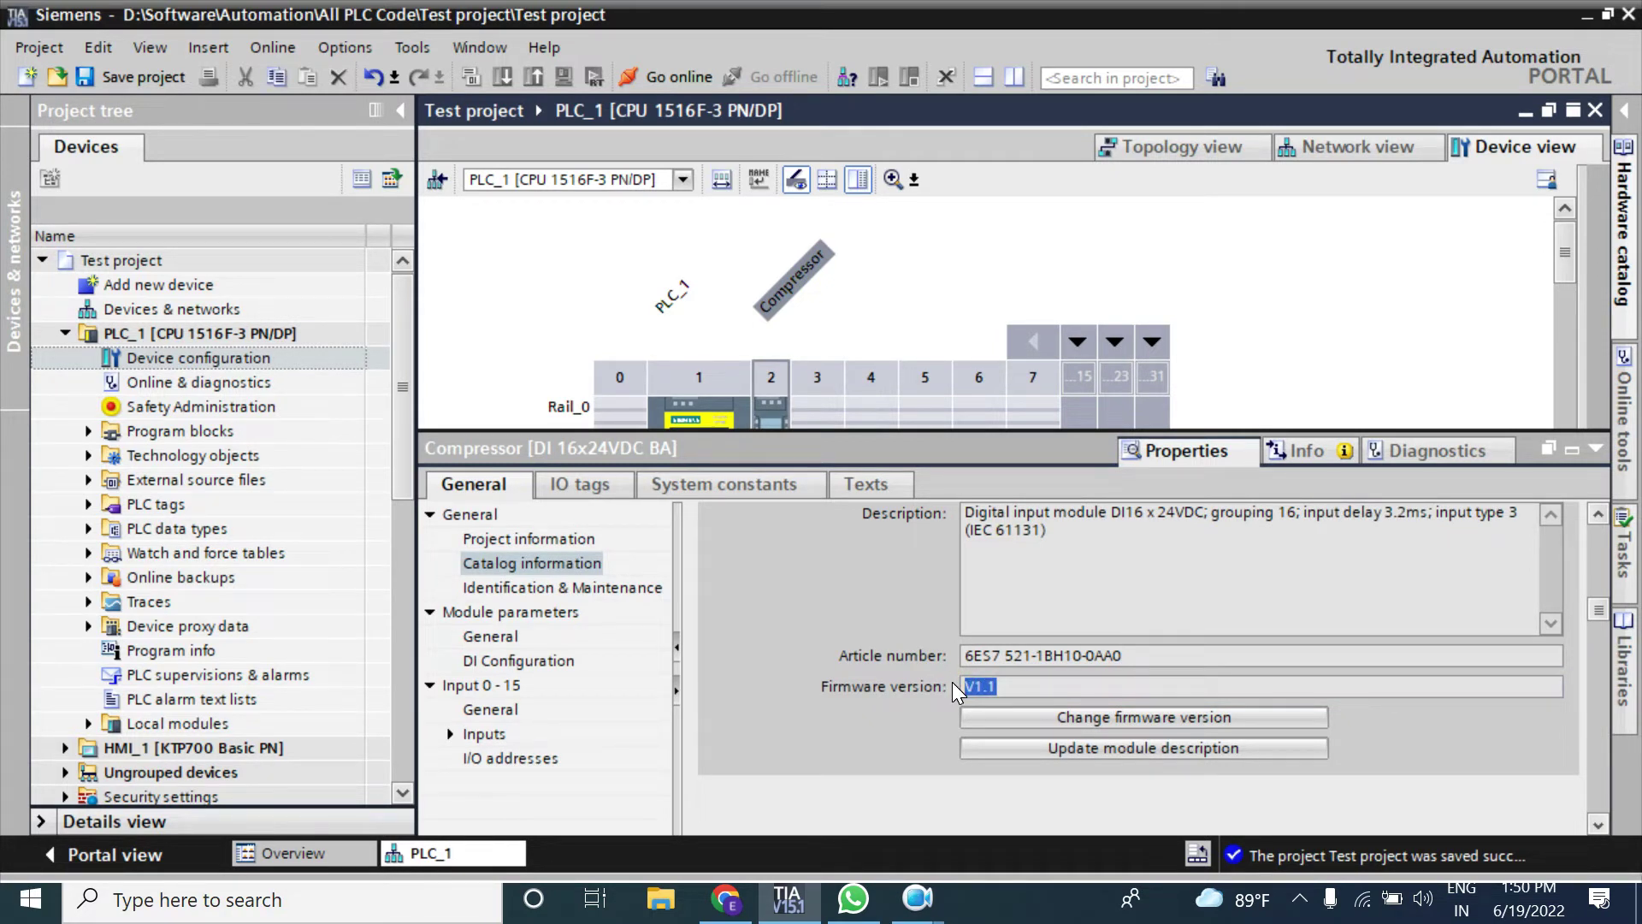
Step: Cancel the firmware change to keep V1.1, then display Compressor's Identification & Maintenance page
click(1105, 717)
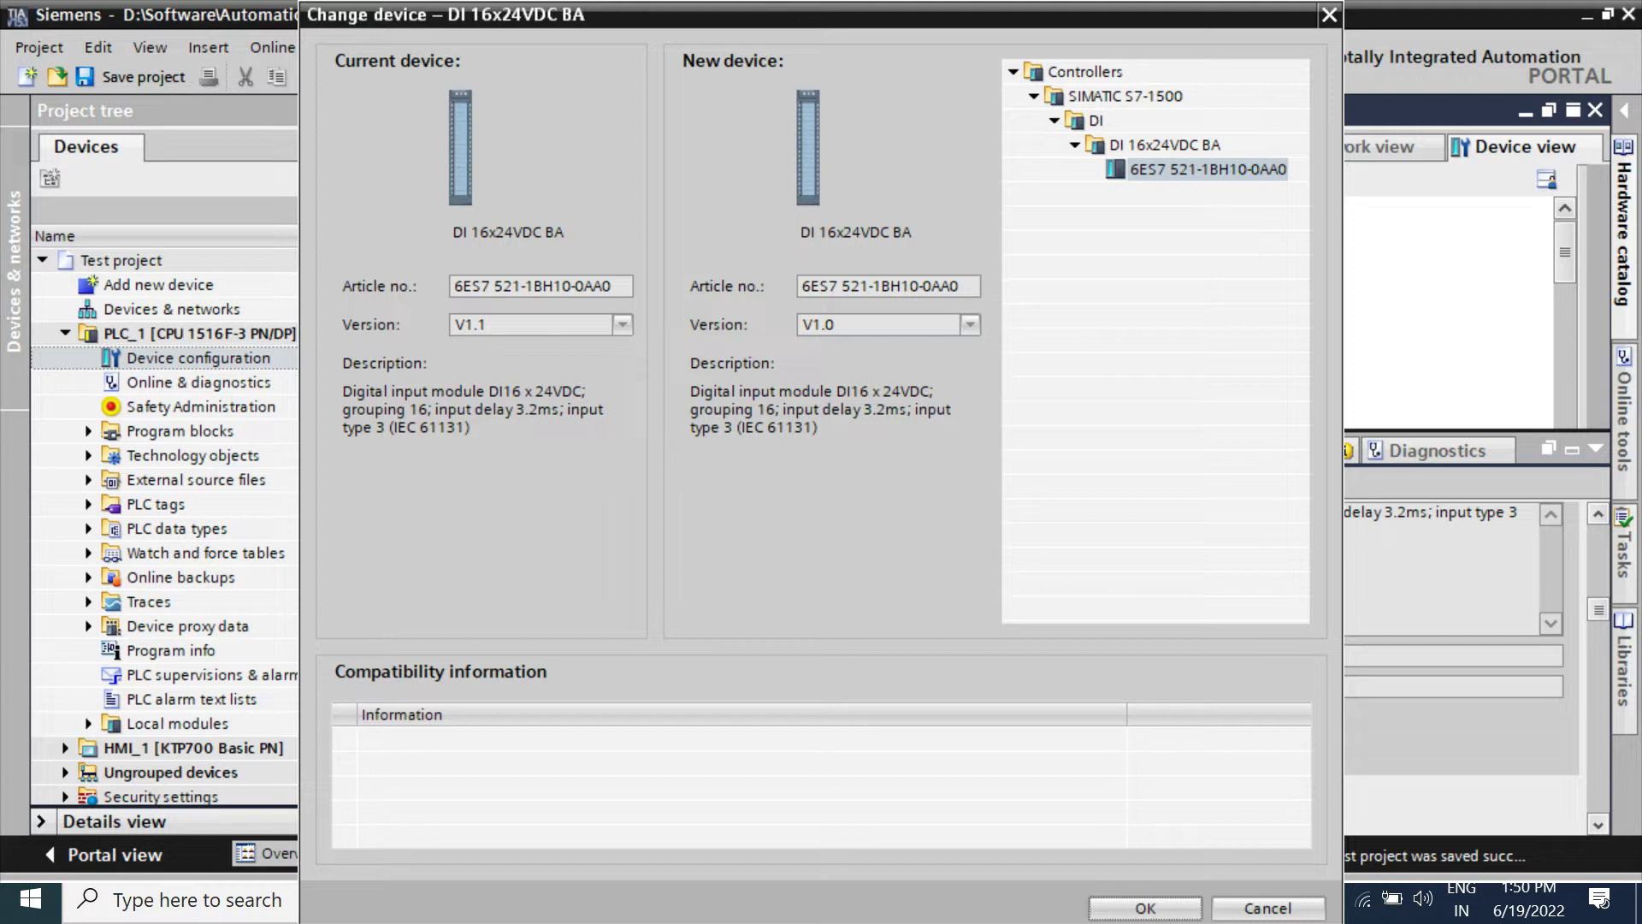
click(1330, 15)
click(995, 686)
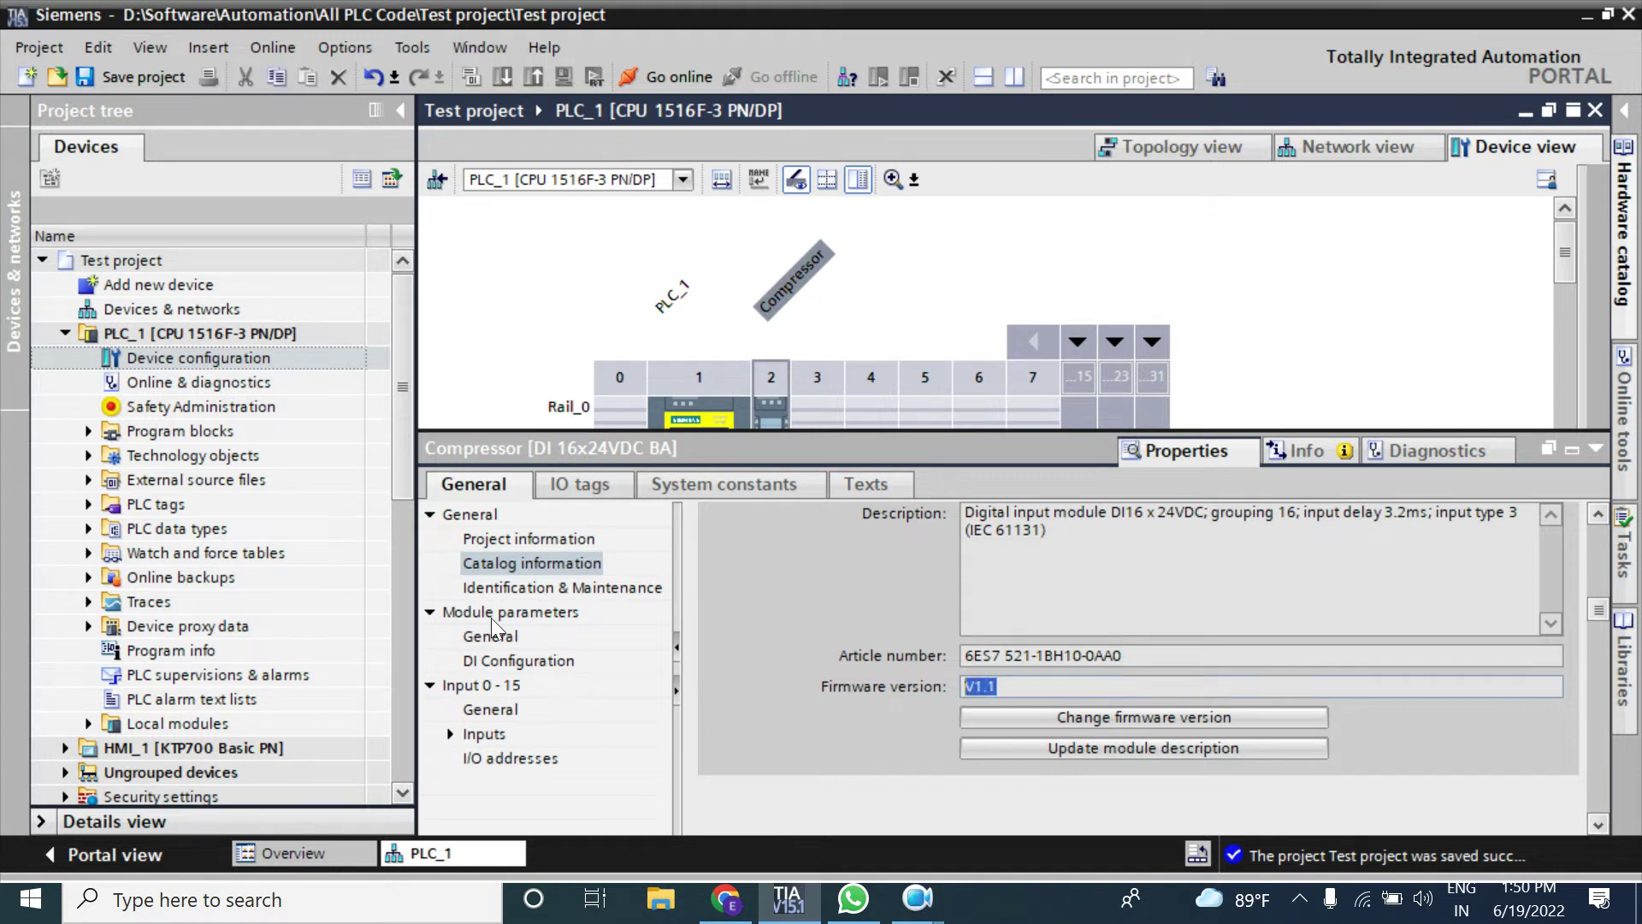
click(502, 590)
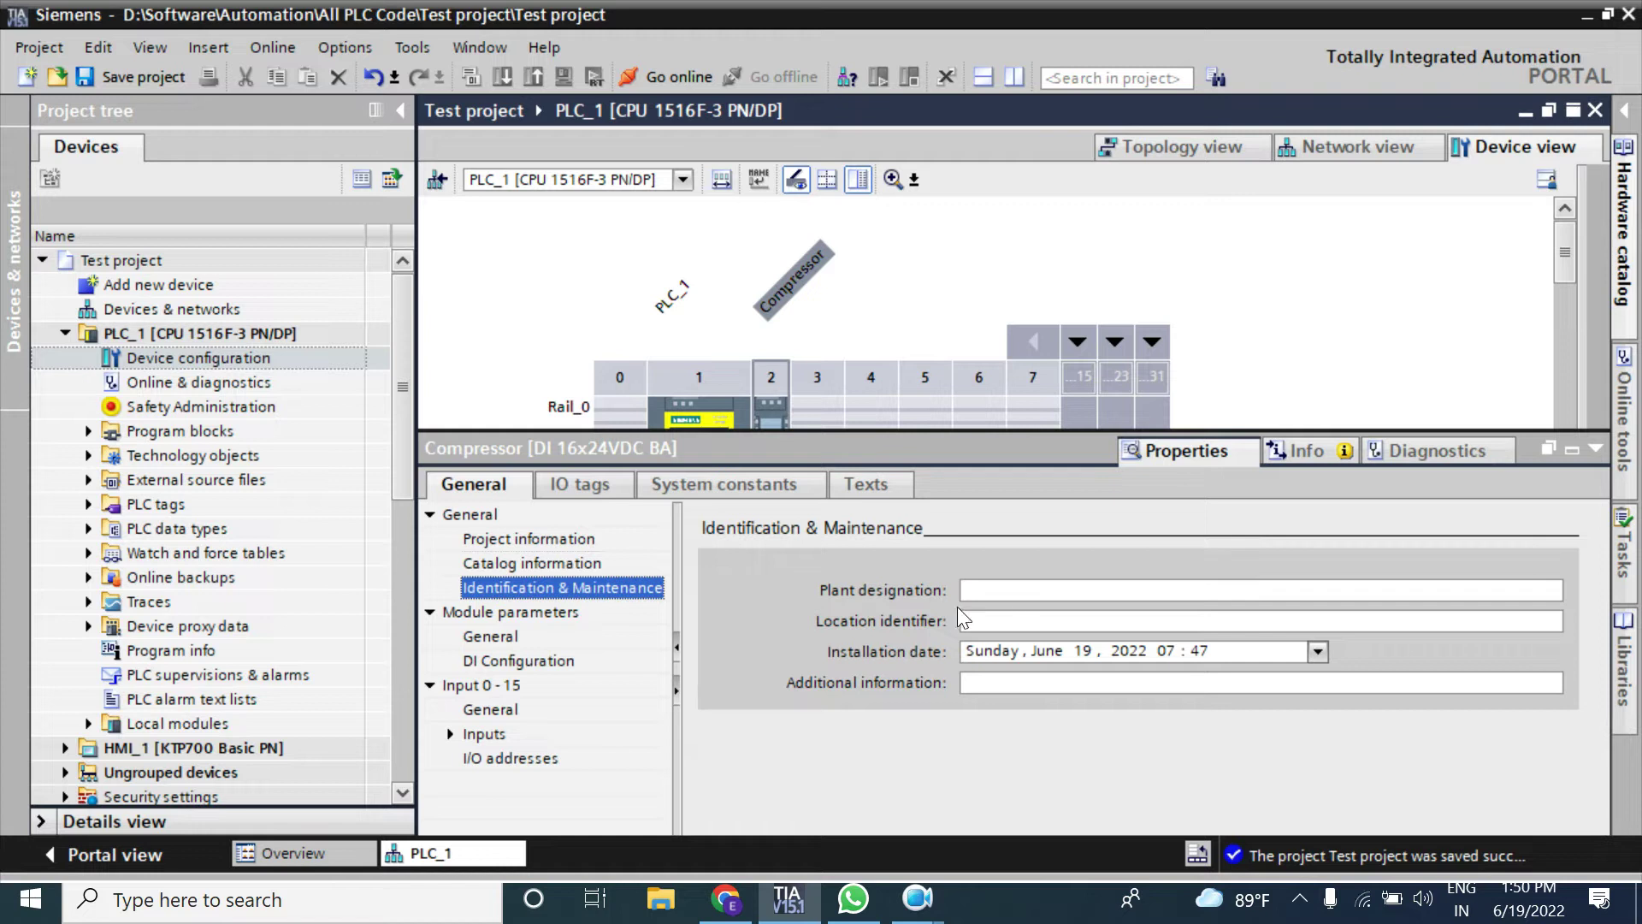
Step: Review Compressor's module parameters (startup From CPU, distribution None, value status off), then collapse the inspector
click(497, 612)
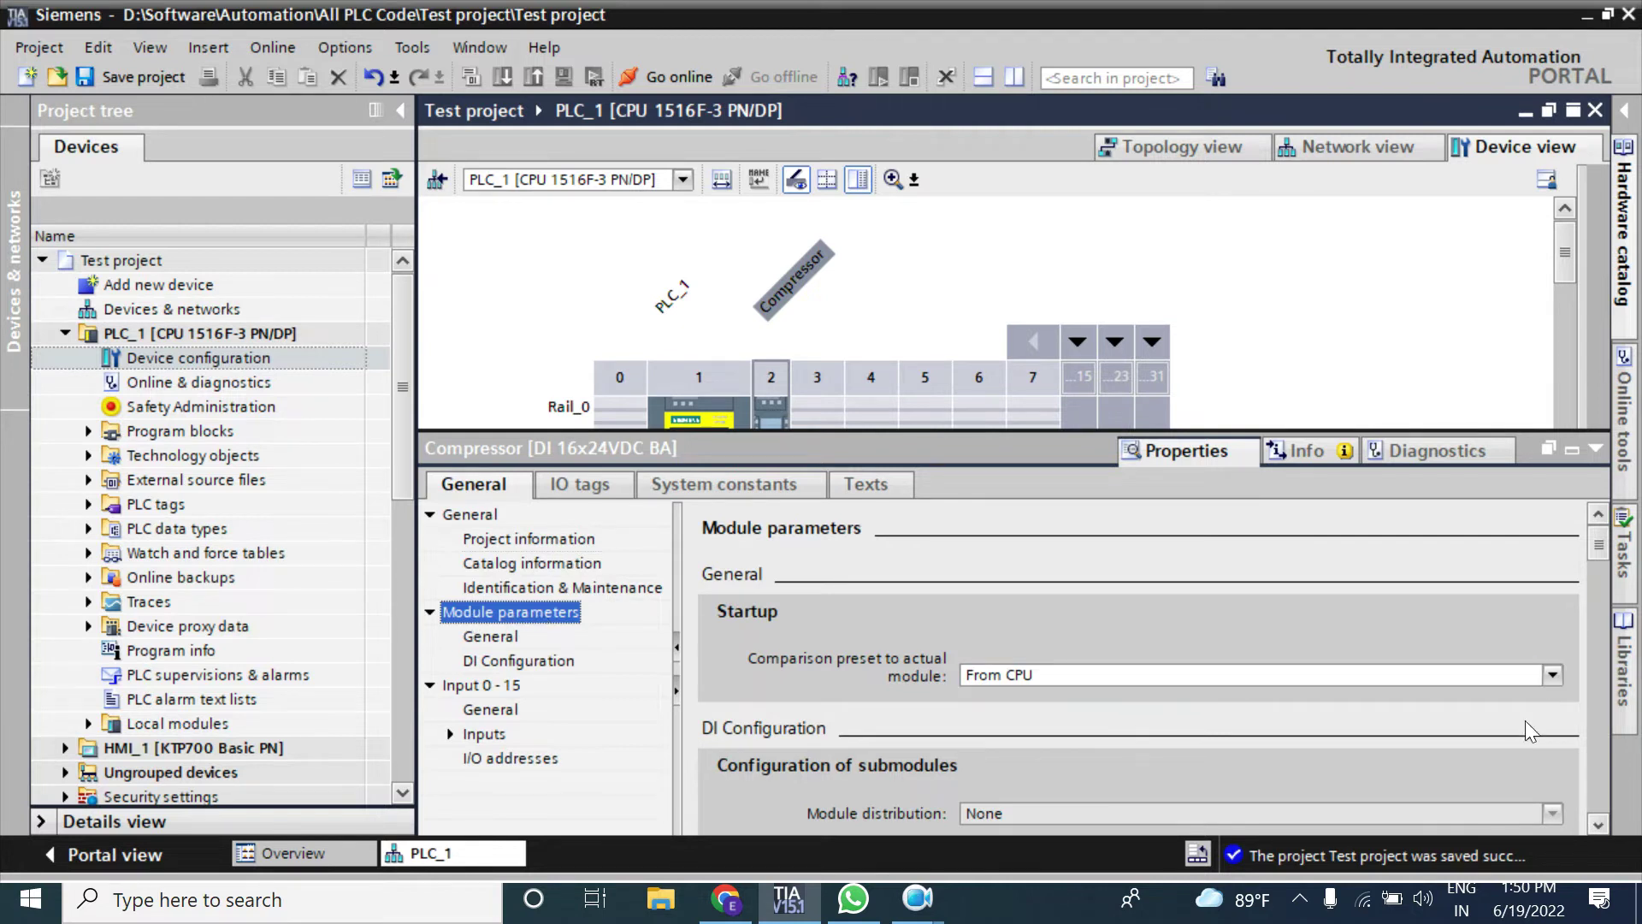
click(1594, 811)
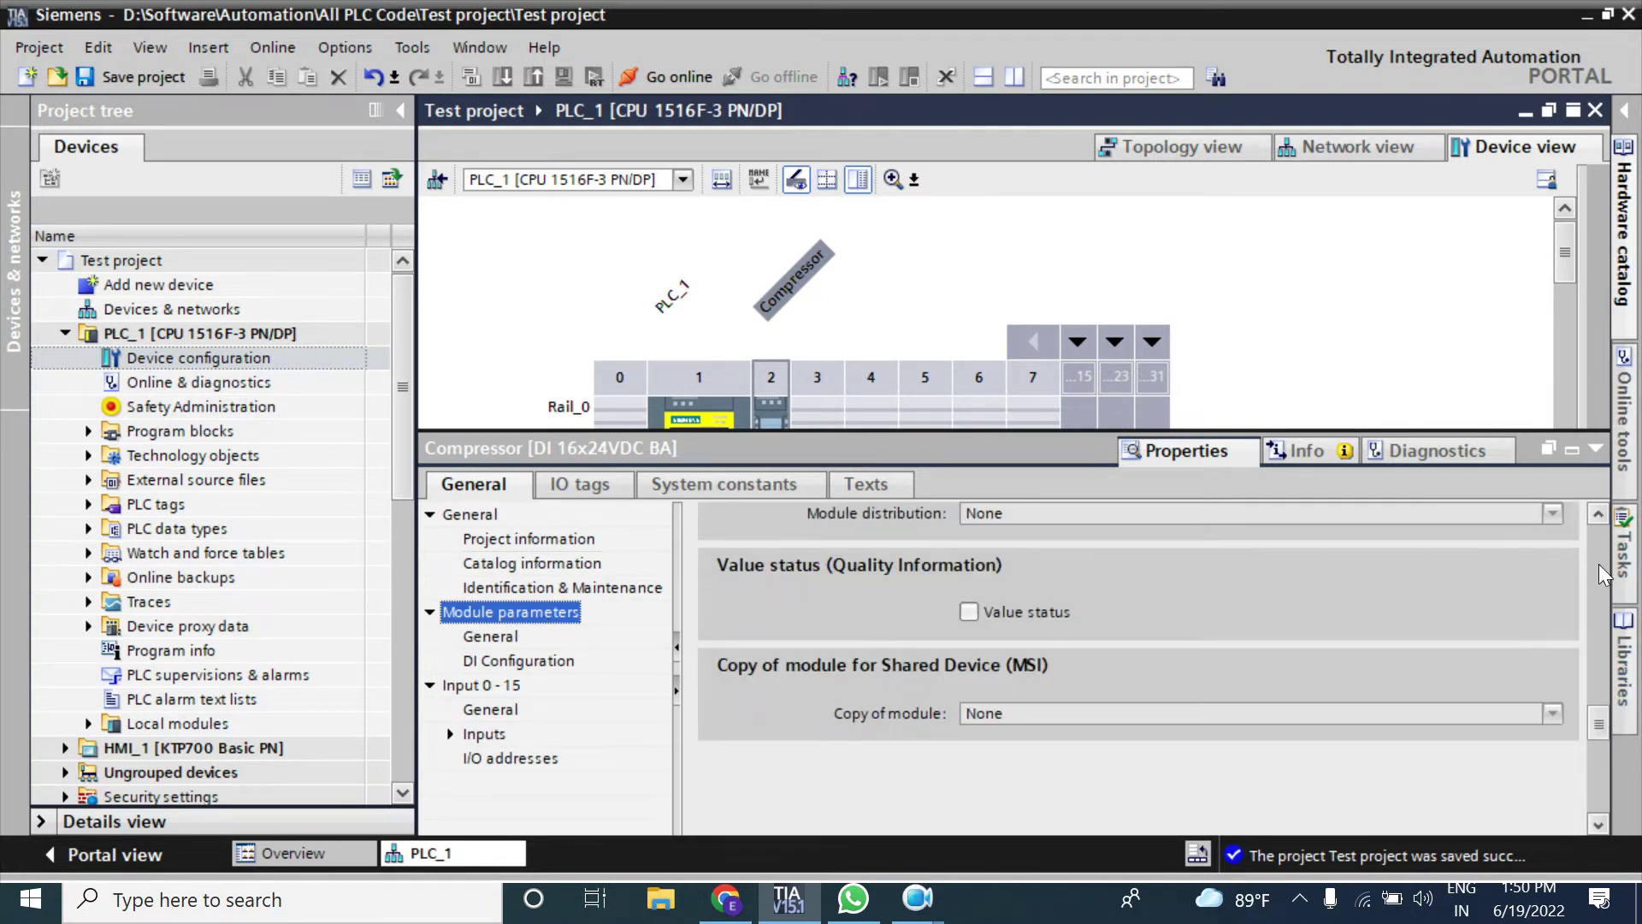
click(1598, 513)
click(1597, 513)
click(1597, 513)
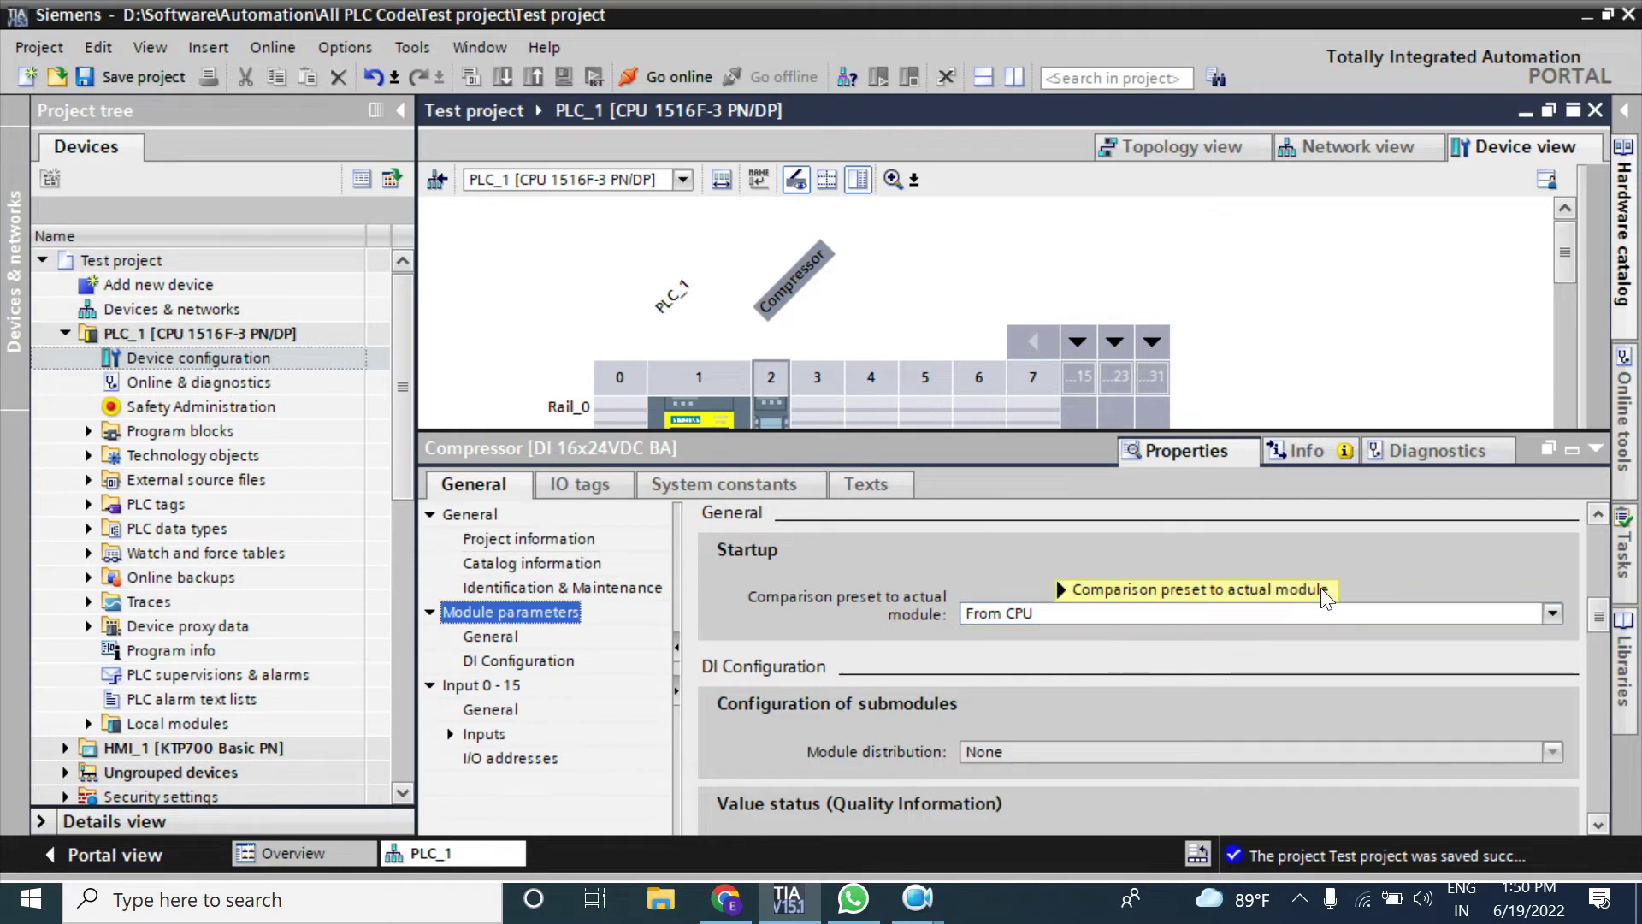
click(1594, 451)
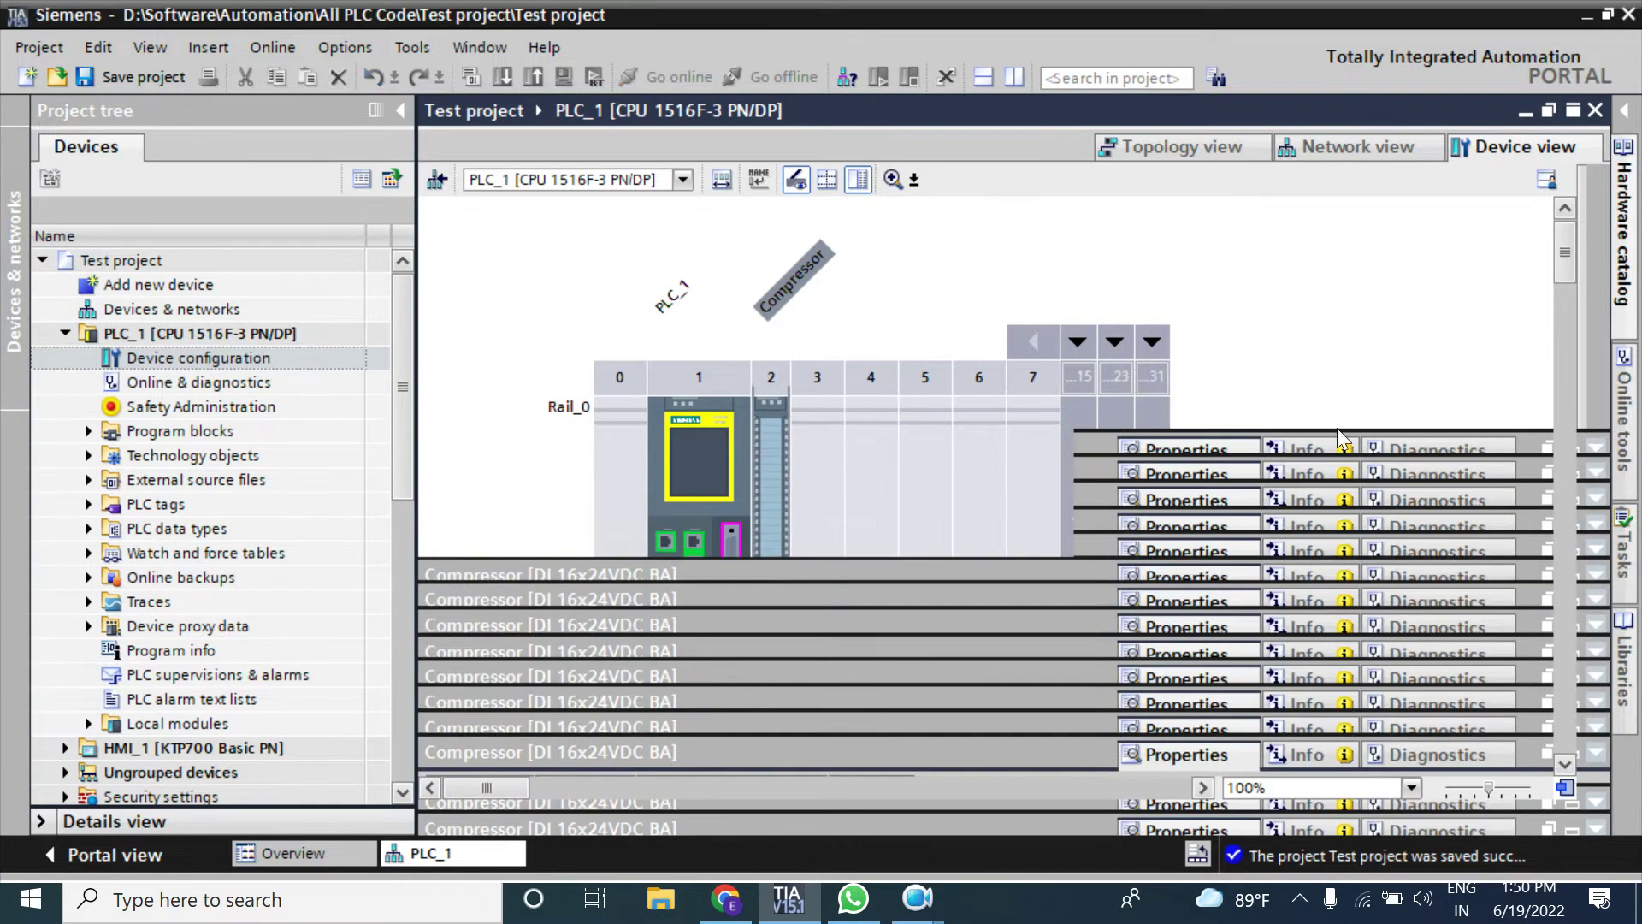
Step: Check the CPU's startup comparison preset without changing it, then reopen Compressor's module parameters
click(719, 469)
double_click(718, 467)
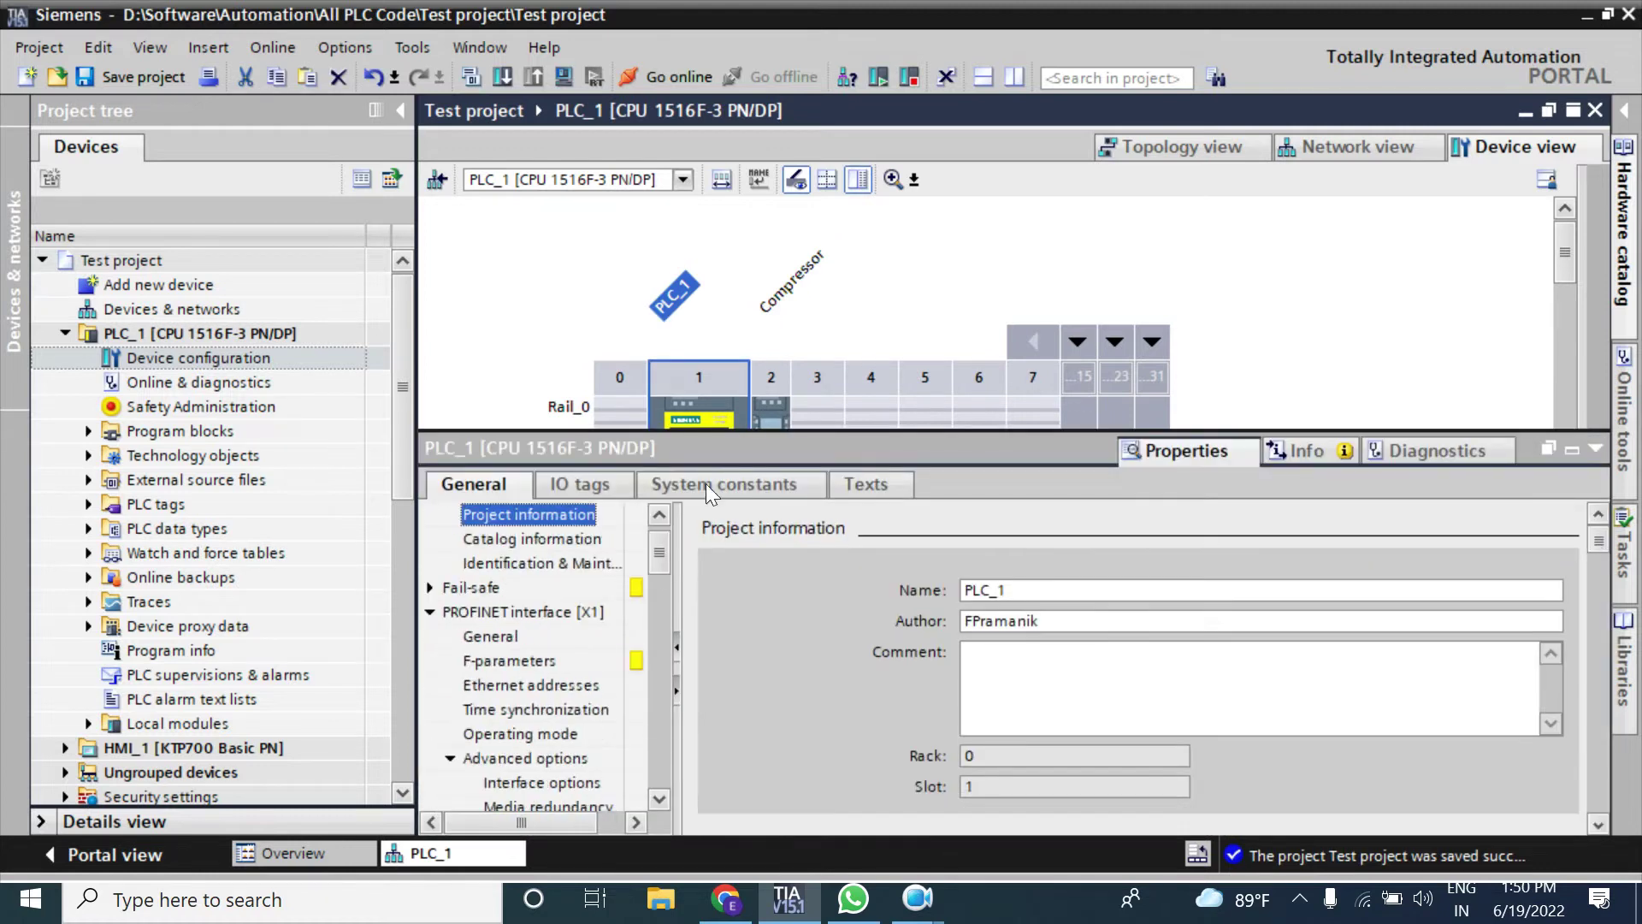
click(659, 799)
drag(657, 797, 656, 797)
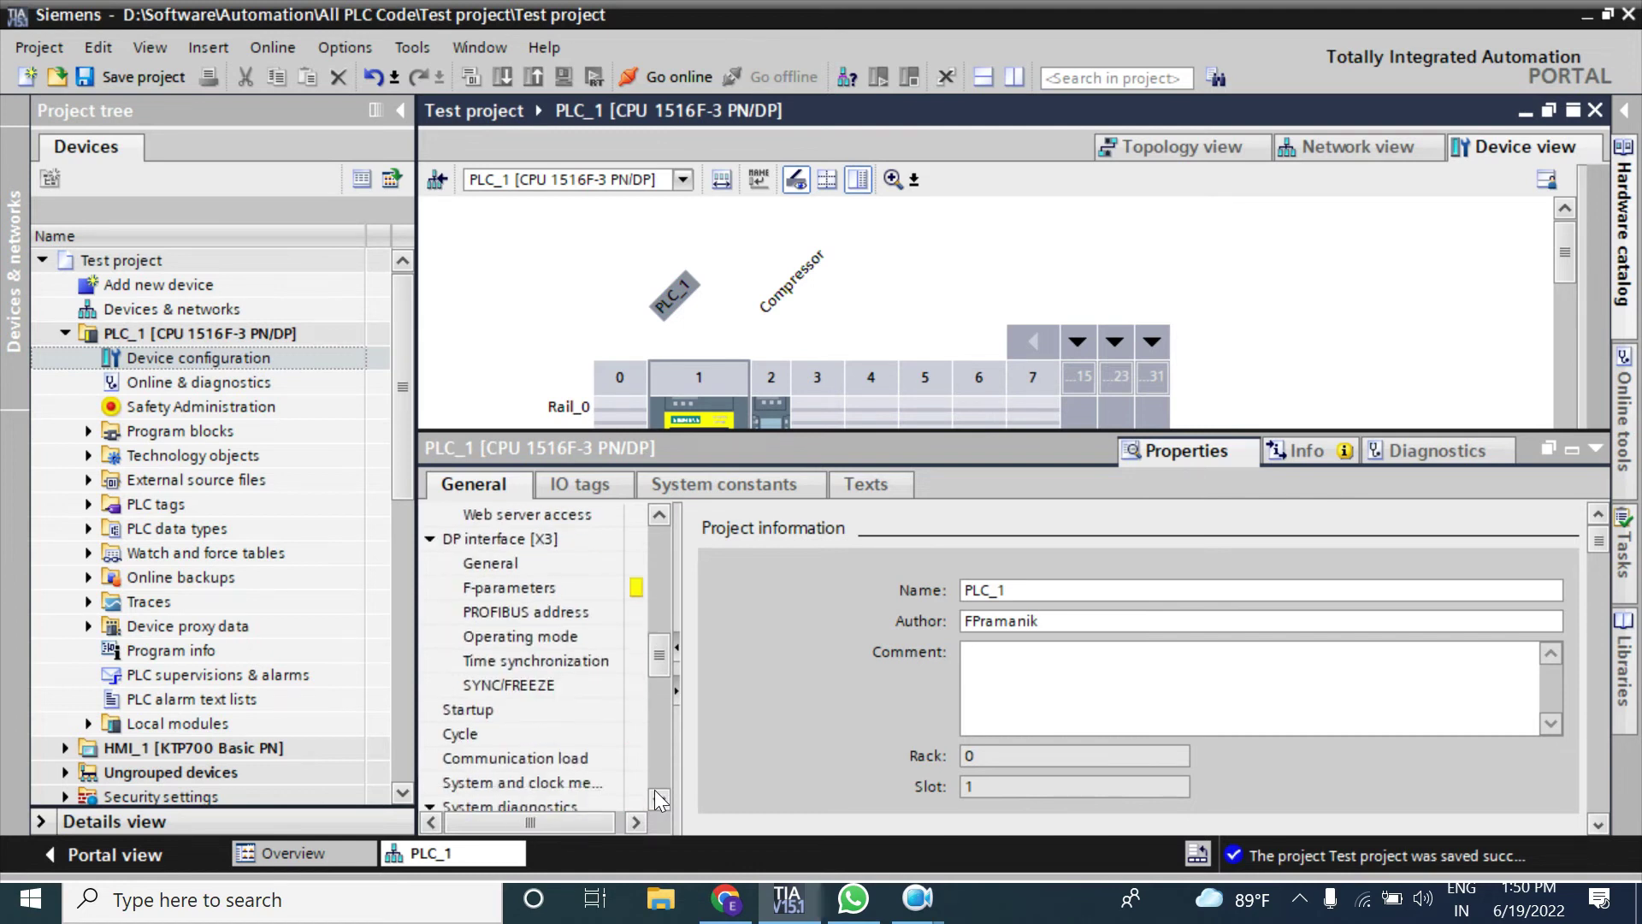
click(541, 711)
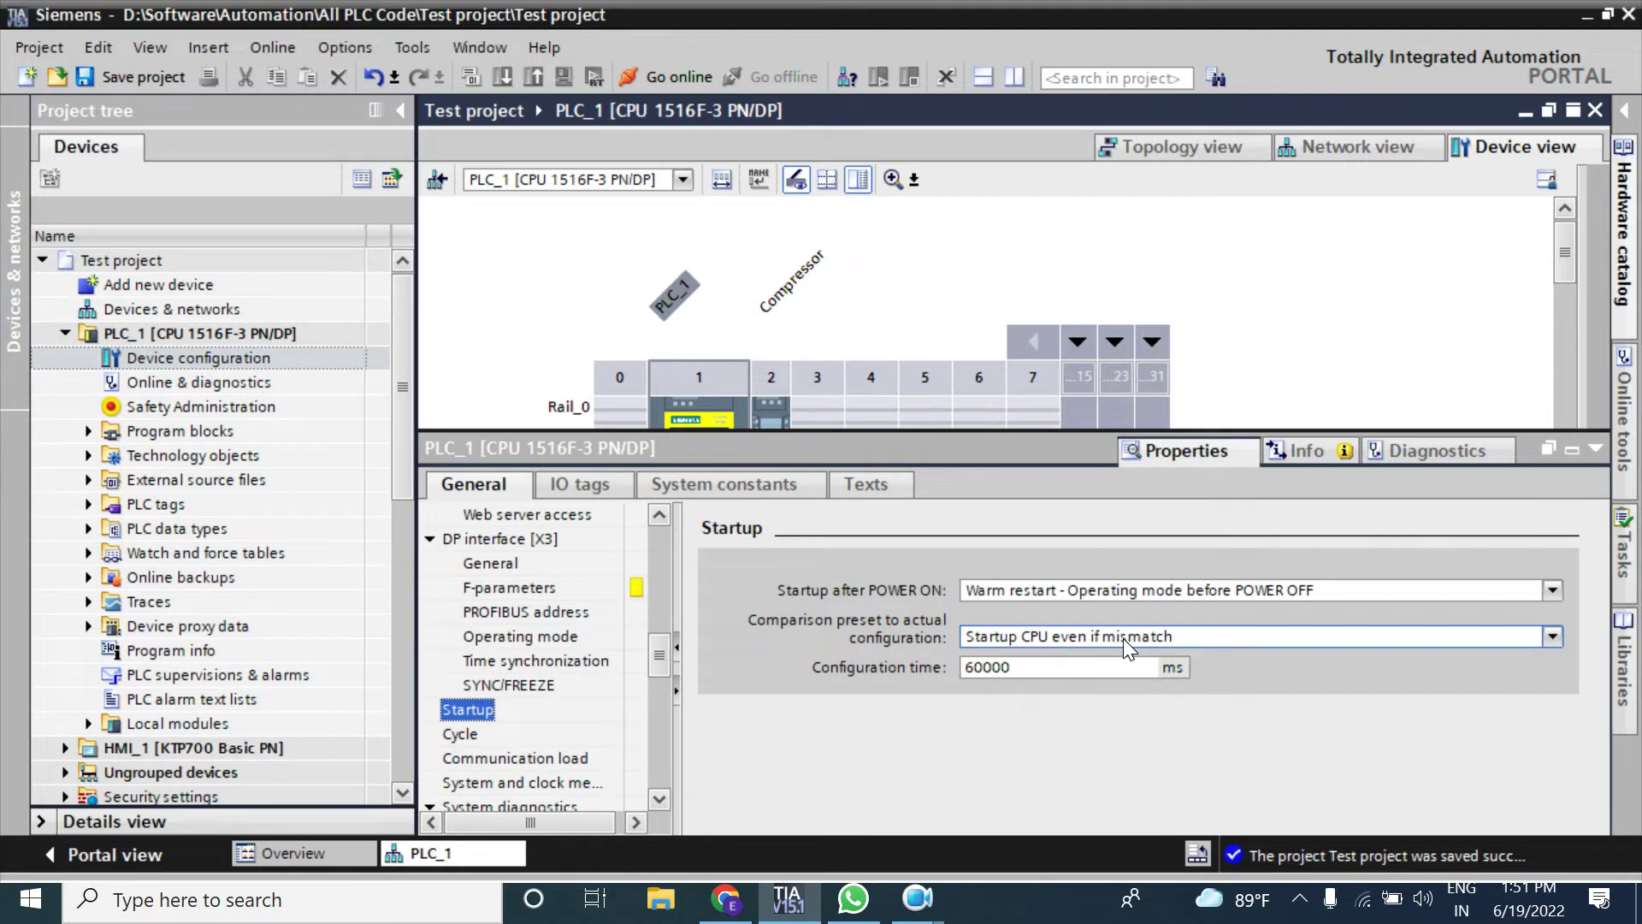
click(1551, 639)
click(1552, 639)
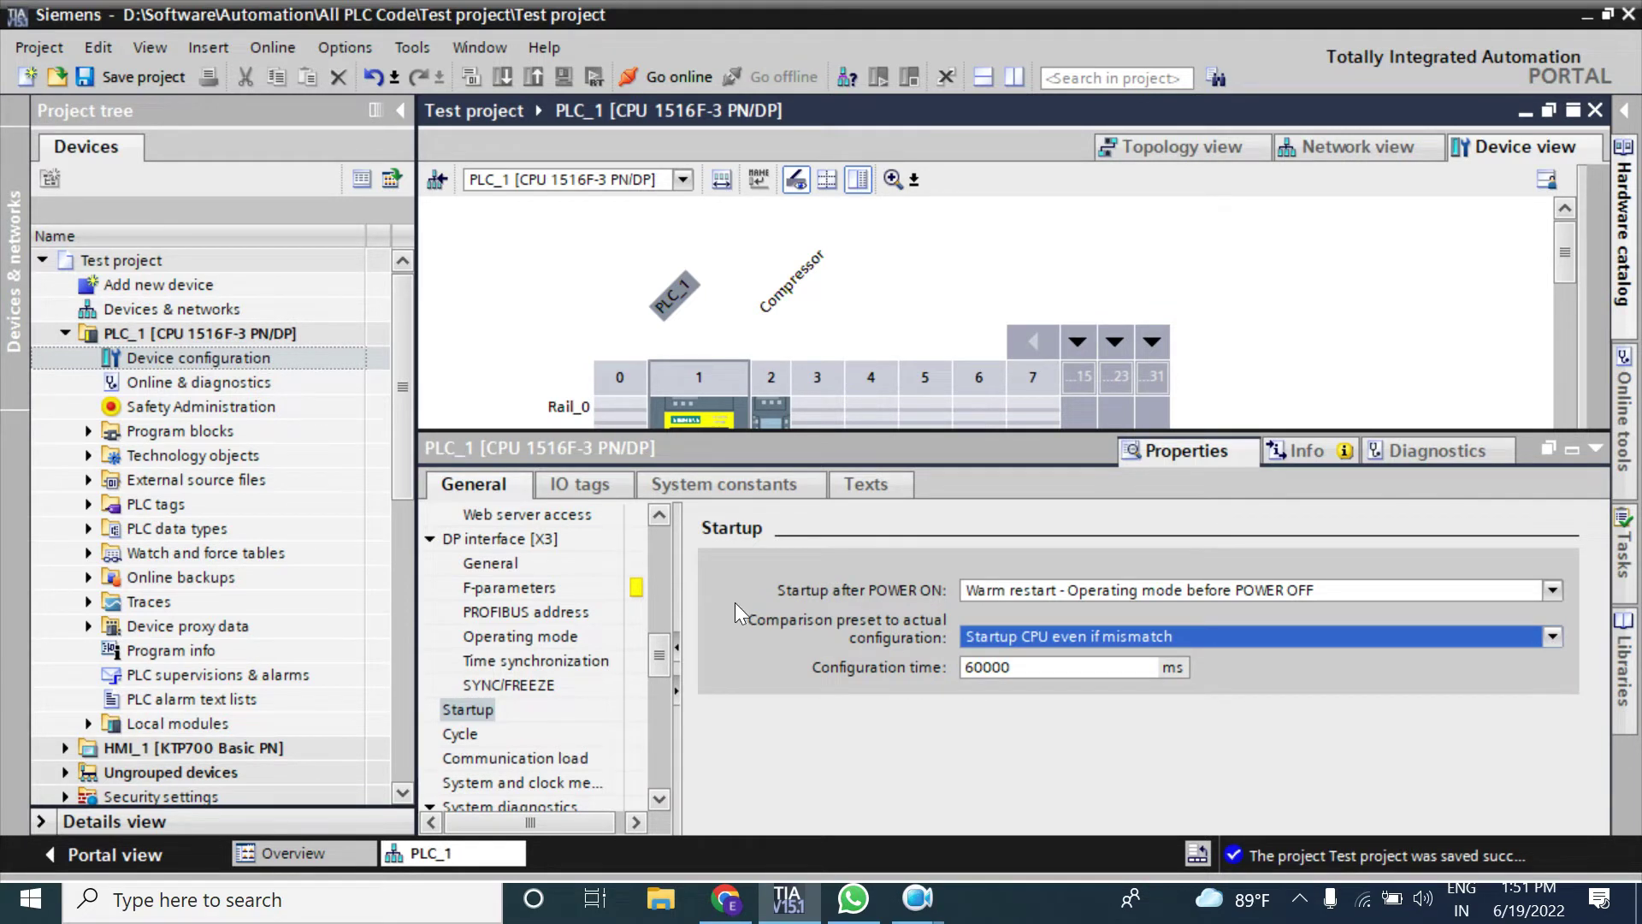
click(1593, 453)
double_click(768, 532)
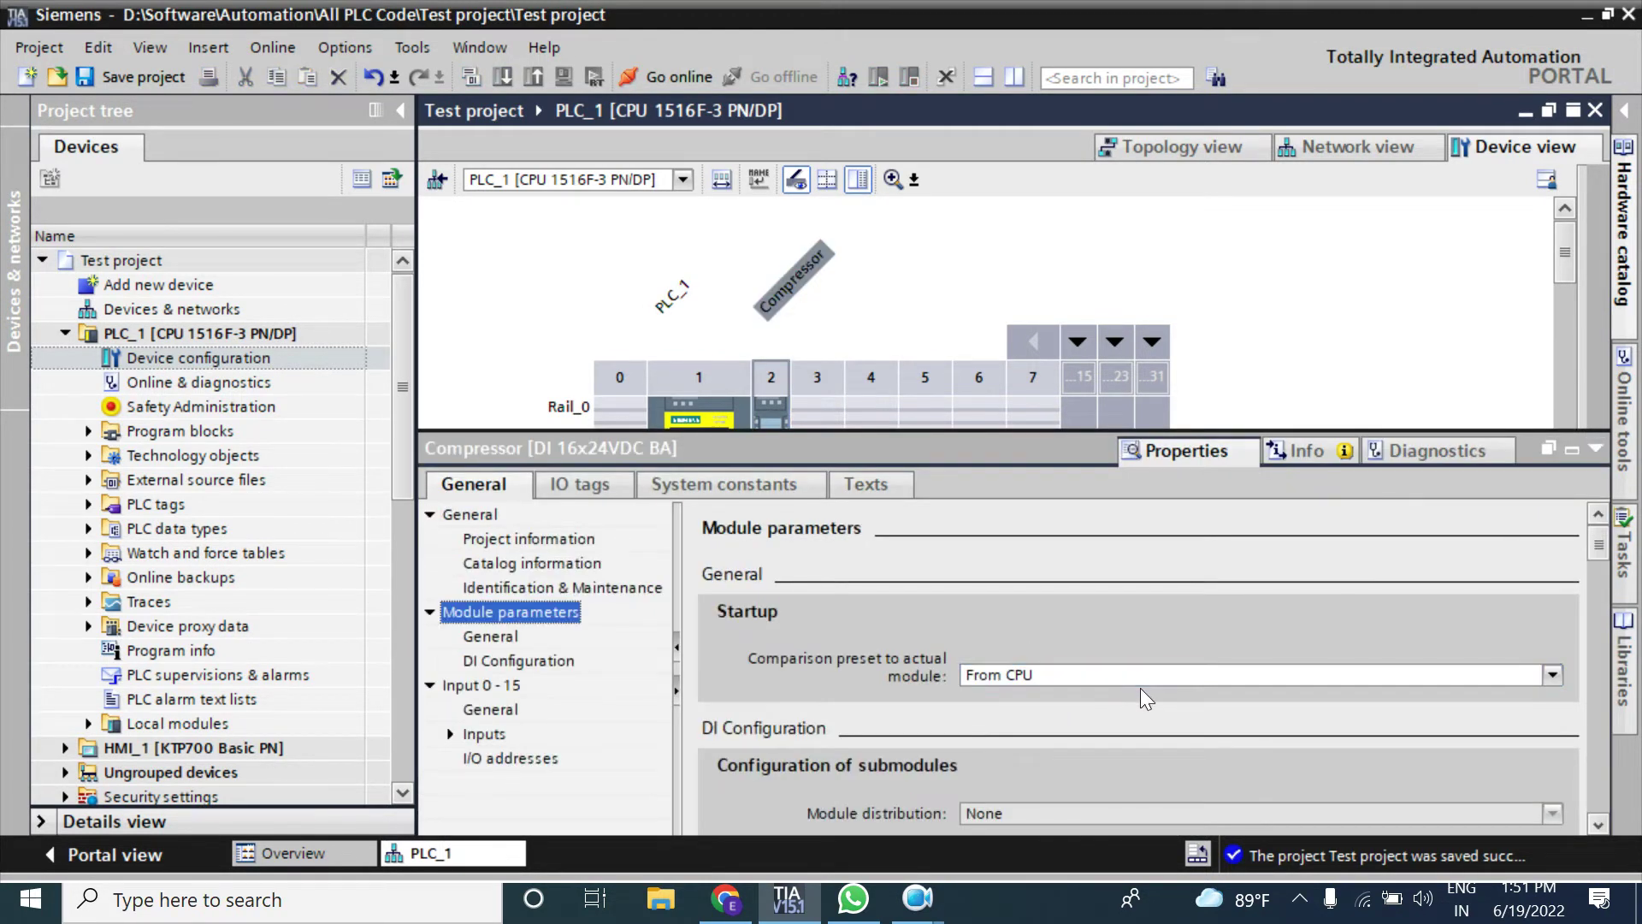
click(1548, 676)
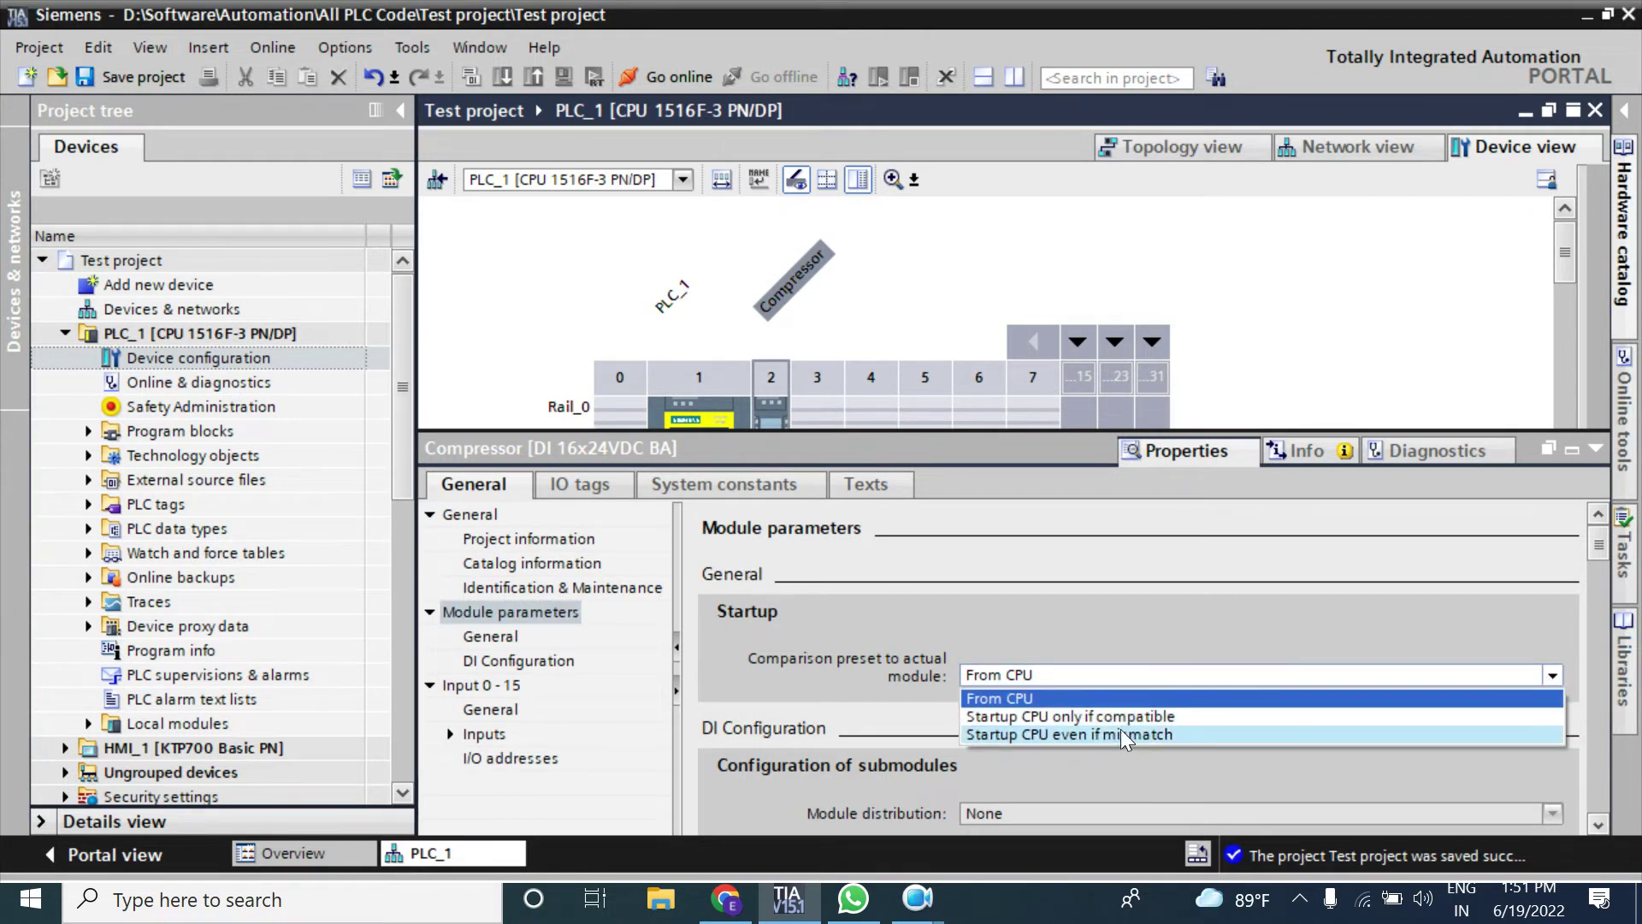
click(1094, 752)
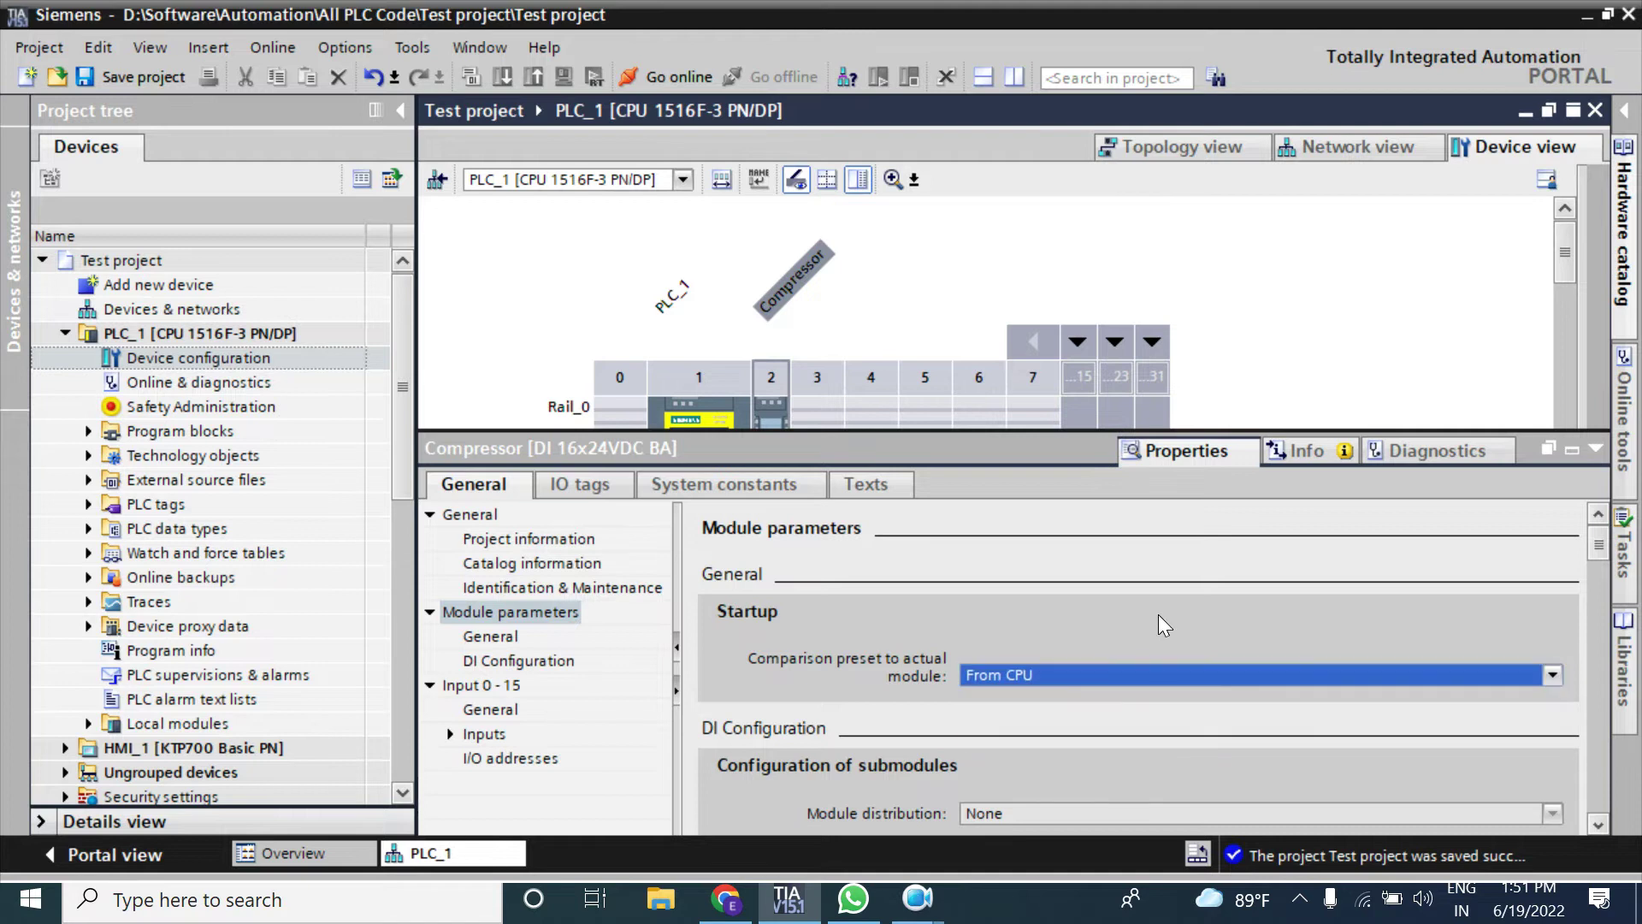
scroll(1595, 823, down, 3)
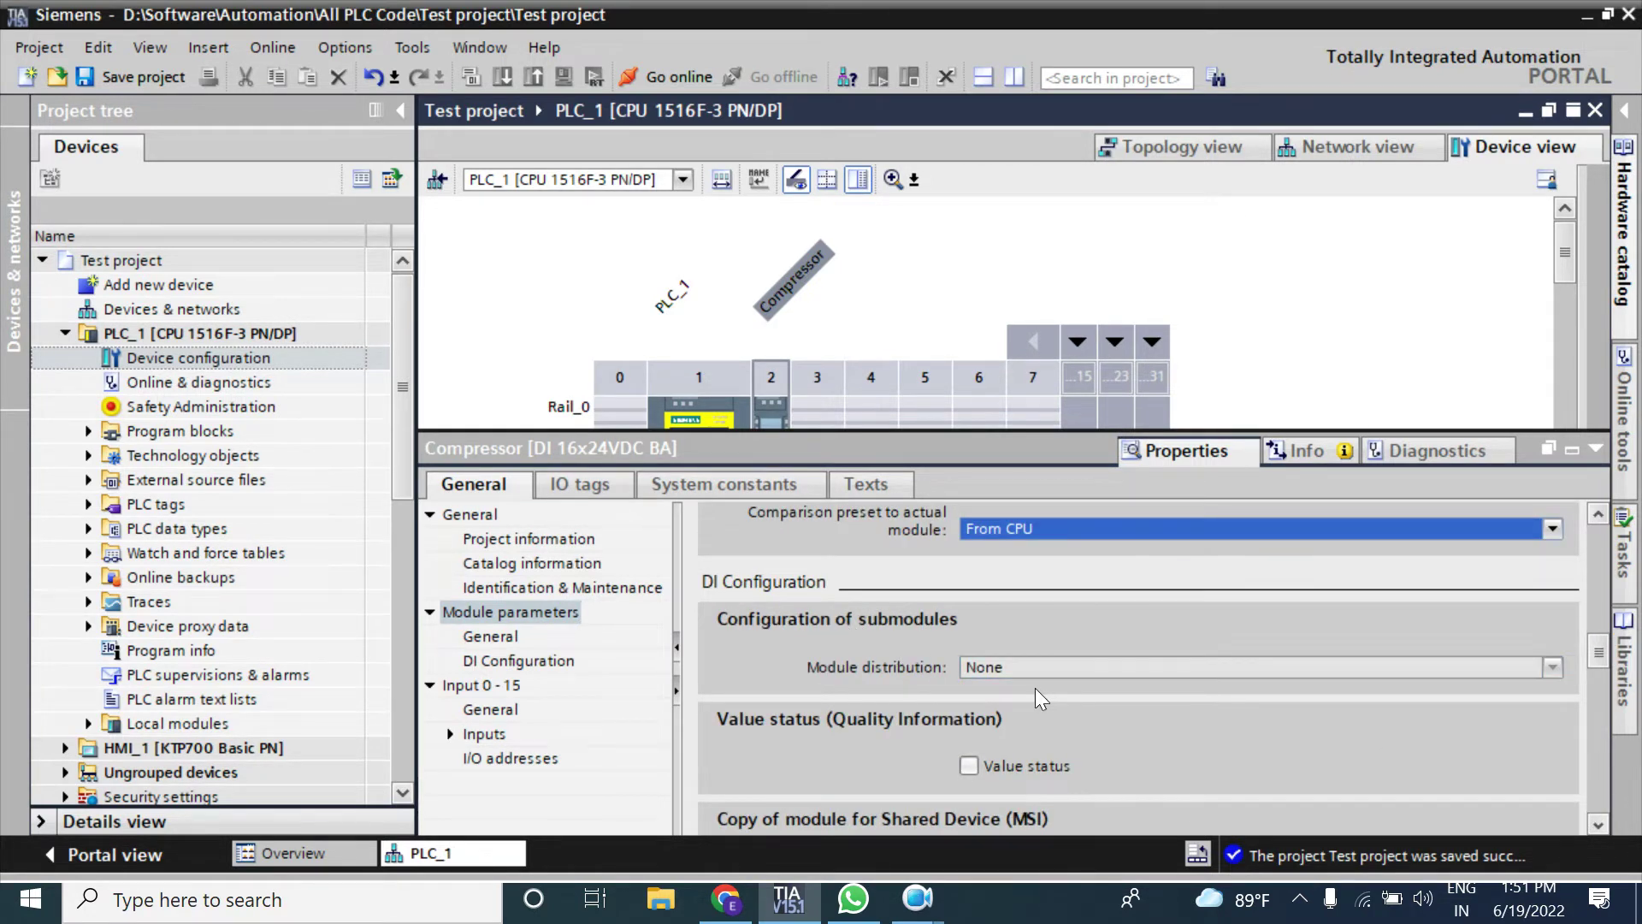
scroll(1598, 821, down, 3)
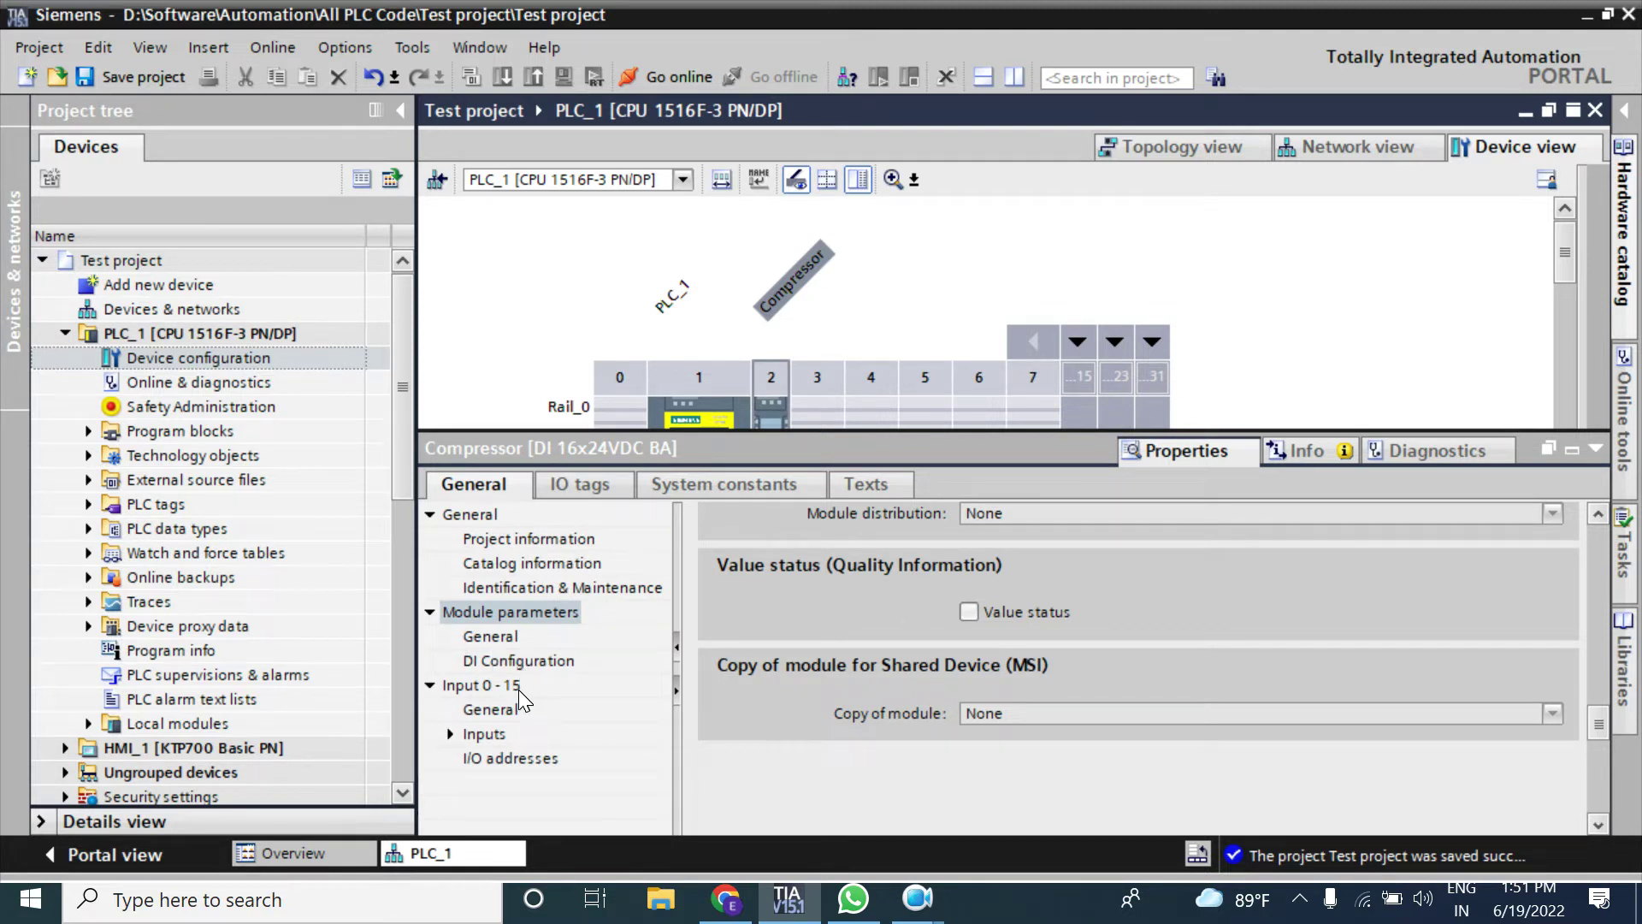
Step: Display Input 0 - 15 I/O addresses: start 0.0, end 1.7, process image Automatic update
click(479, 685)
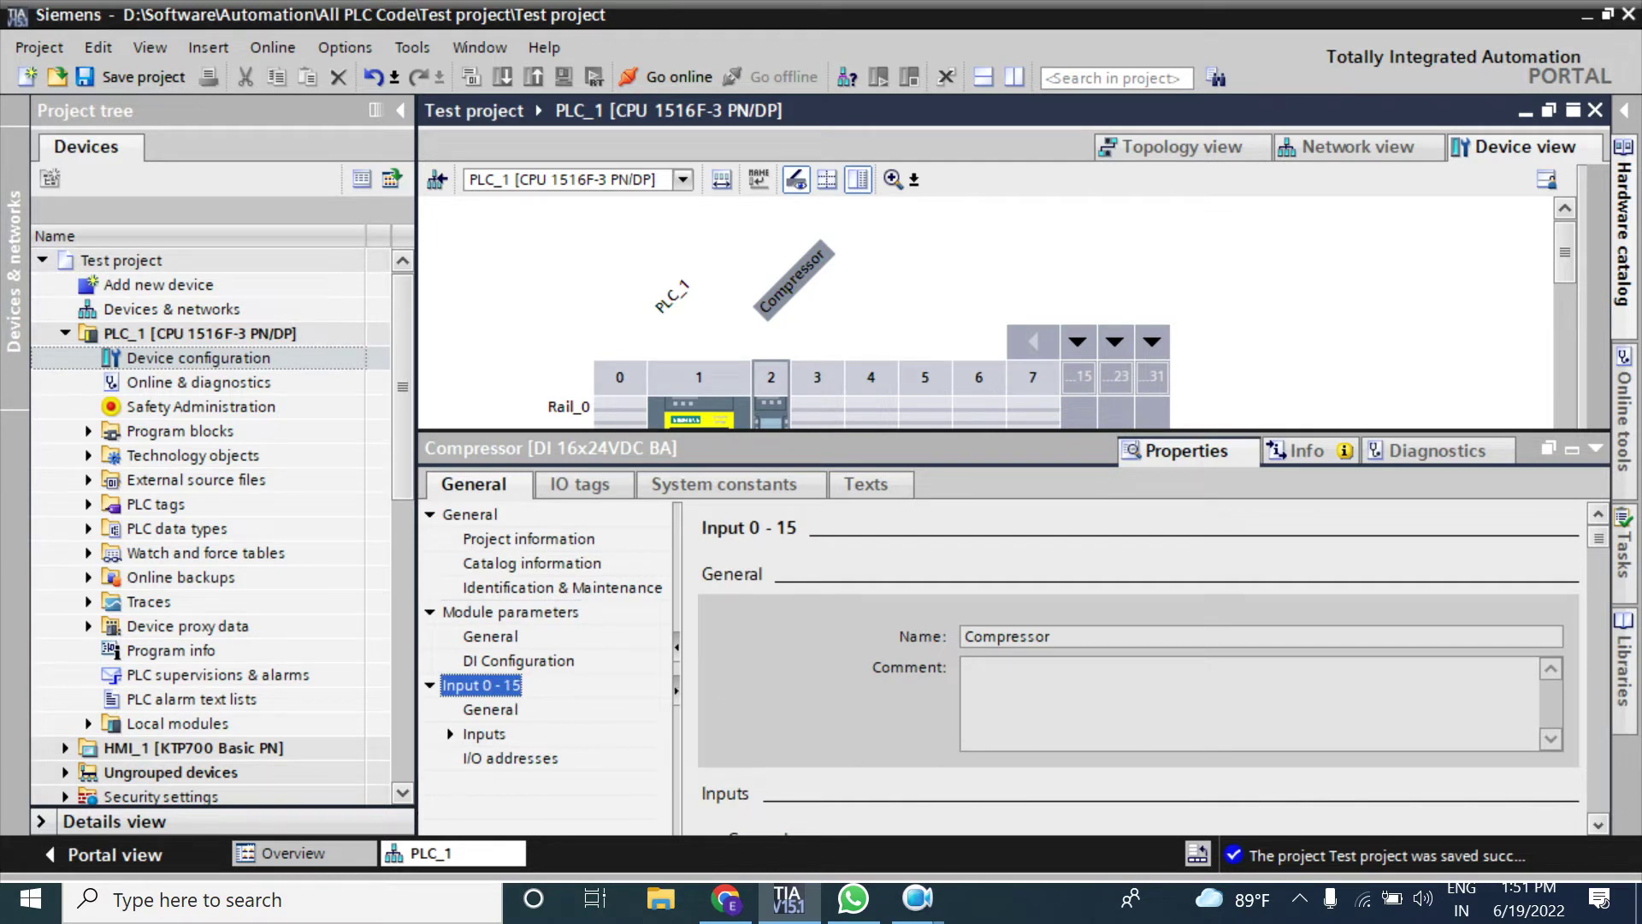
scroll(1603, 816, down, 5)
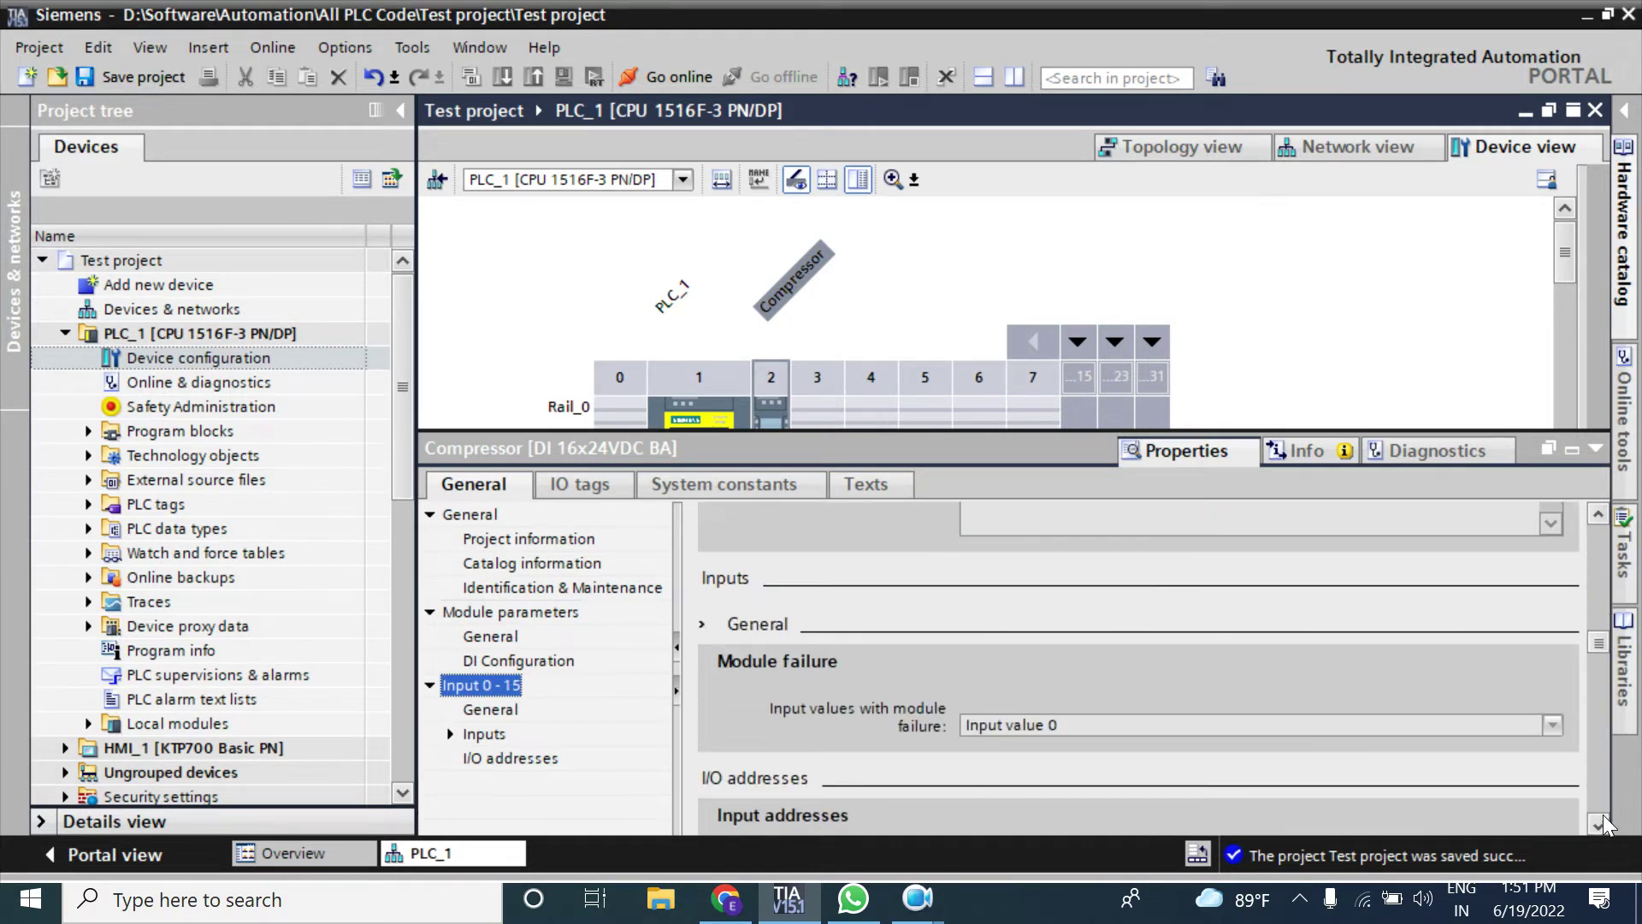
scroll(1603, 814, down, 1)
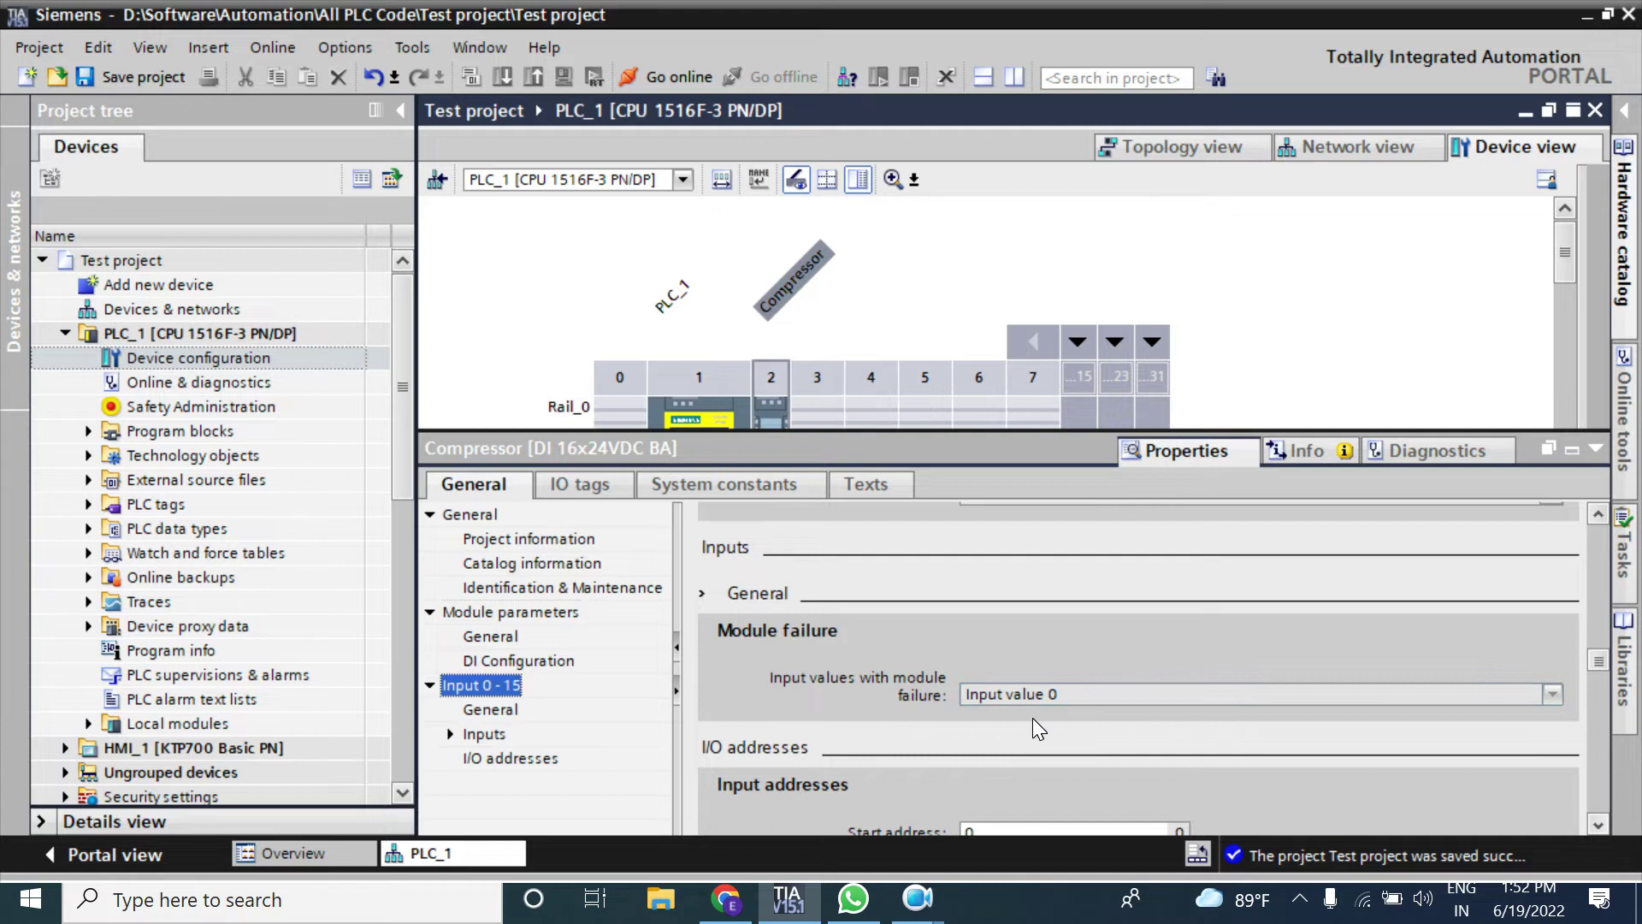
click(1598, 822)
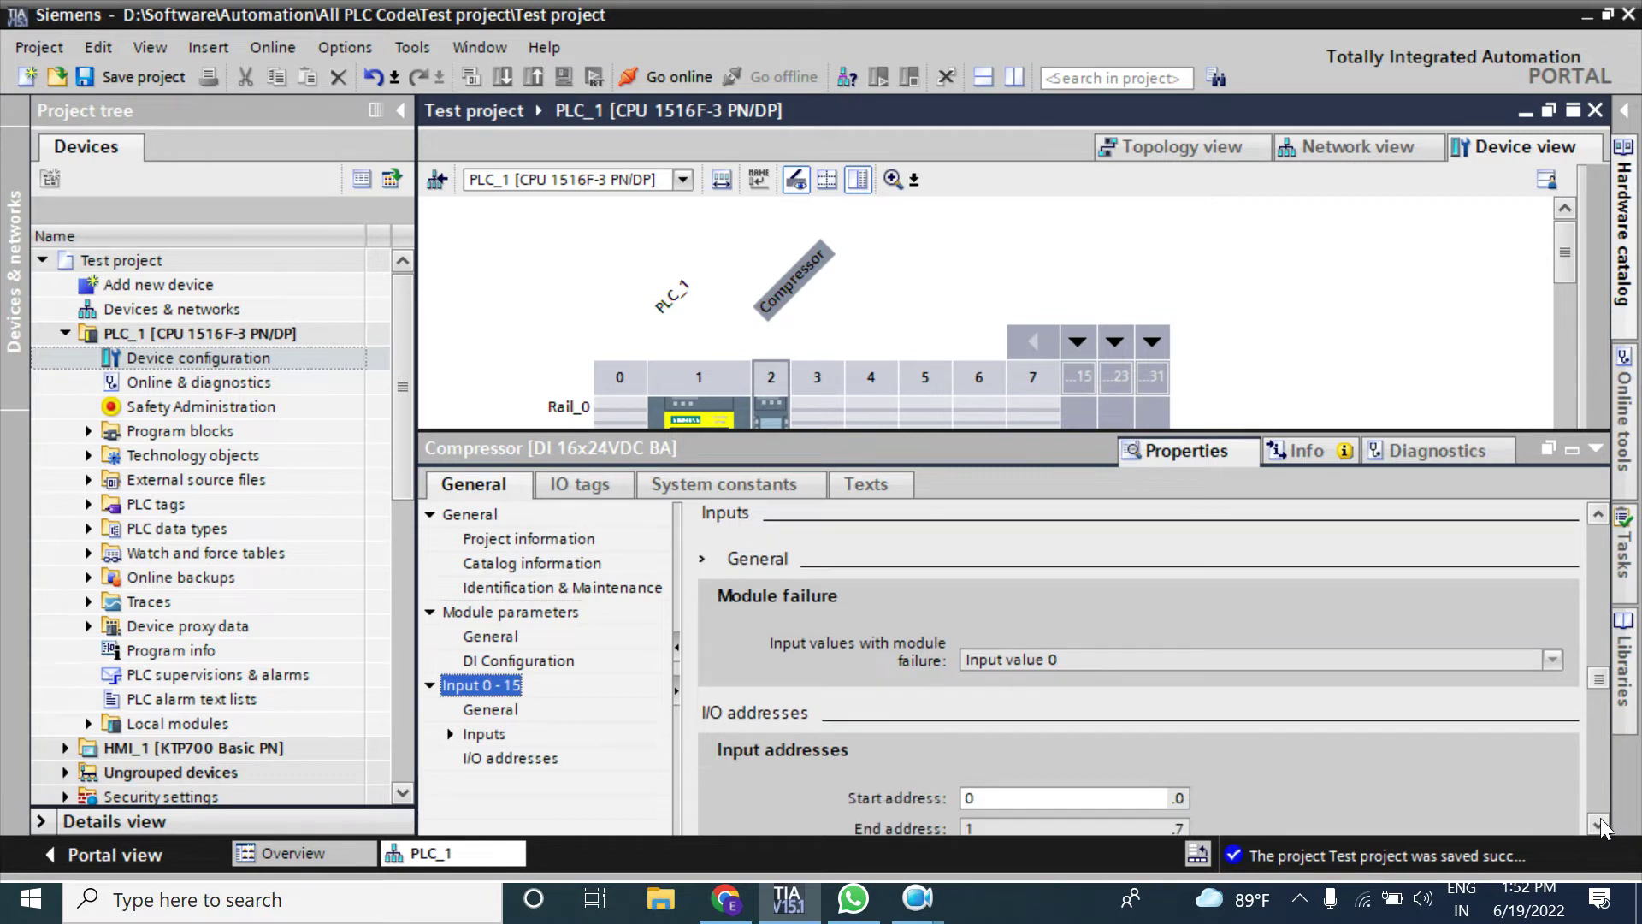
click(1599, 821)
click(1598, 821)
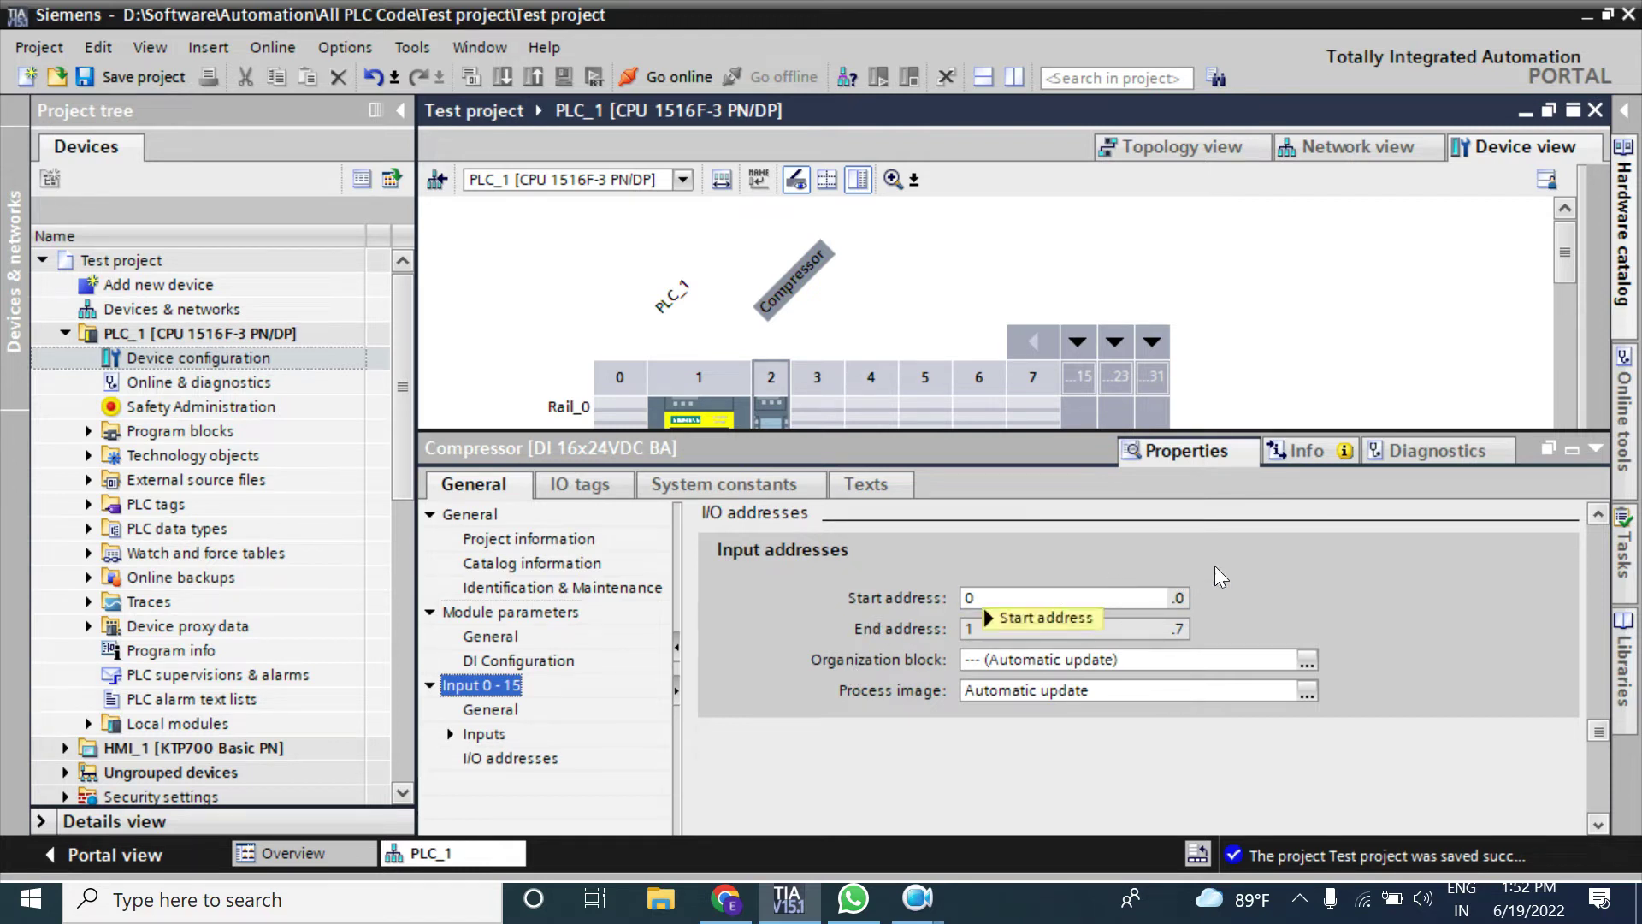
click(975, 628)
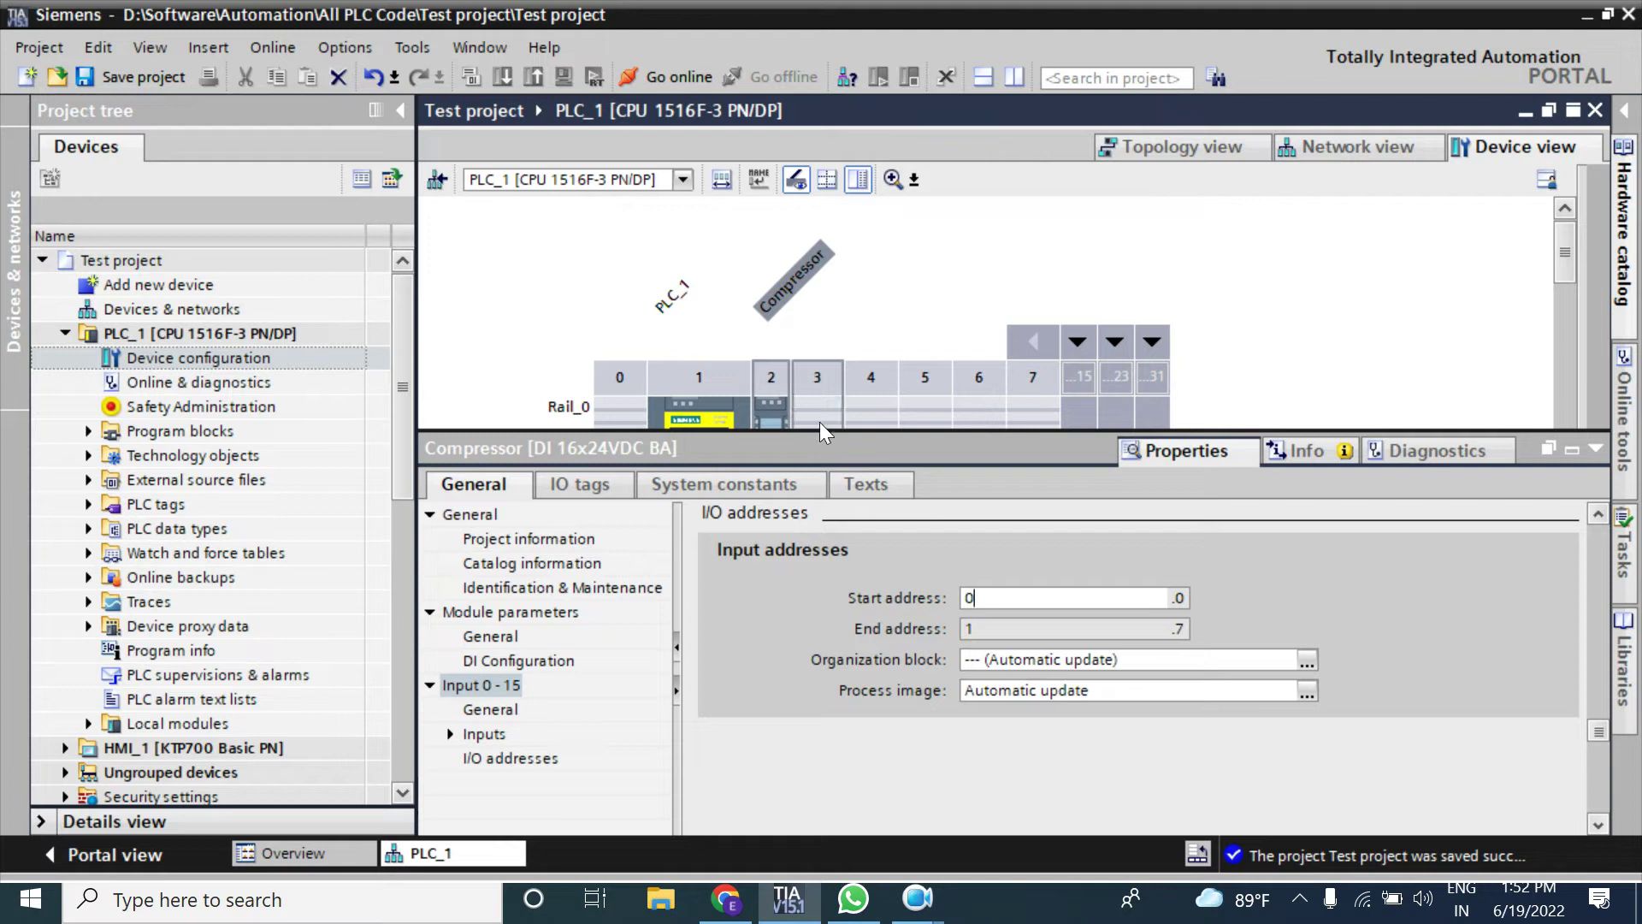
key(ctrl+a)
text(10)
click(845, 614)
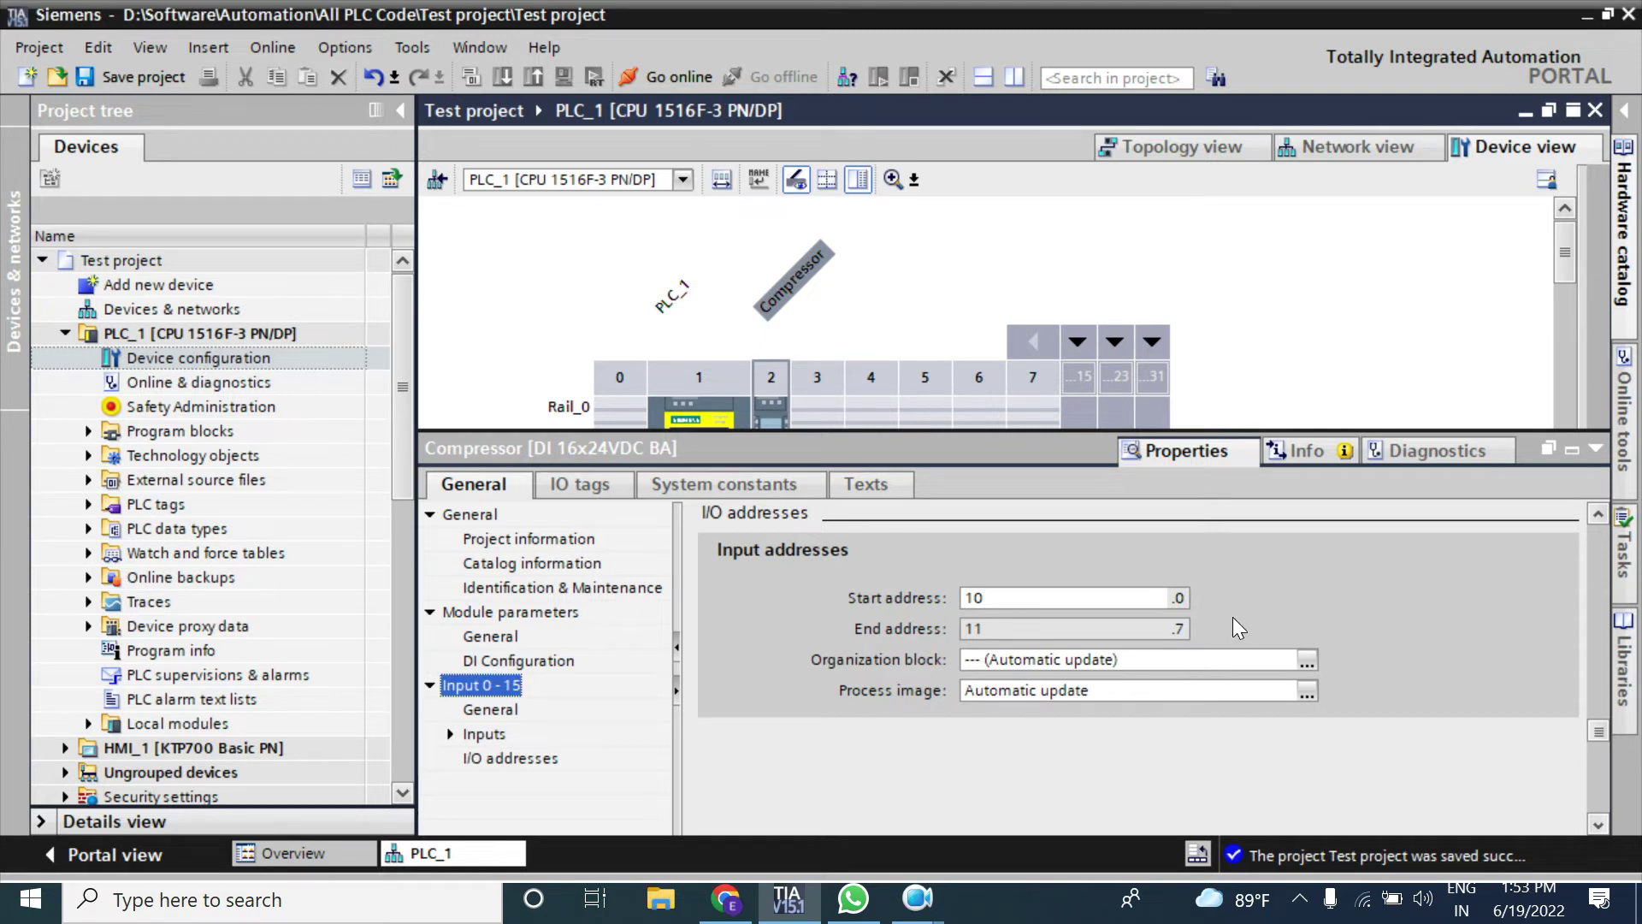
key(Tab)
text(0)
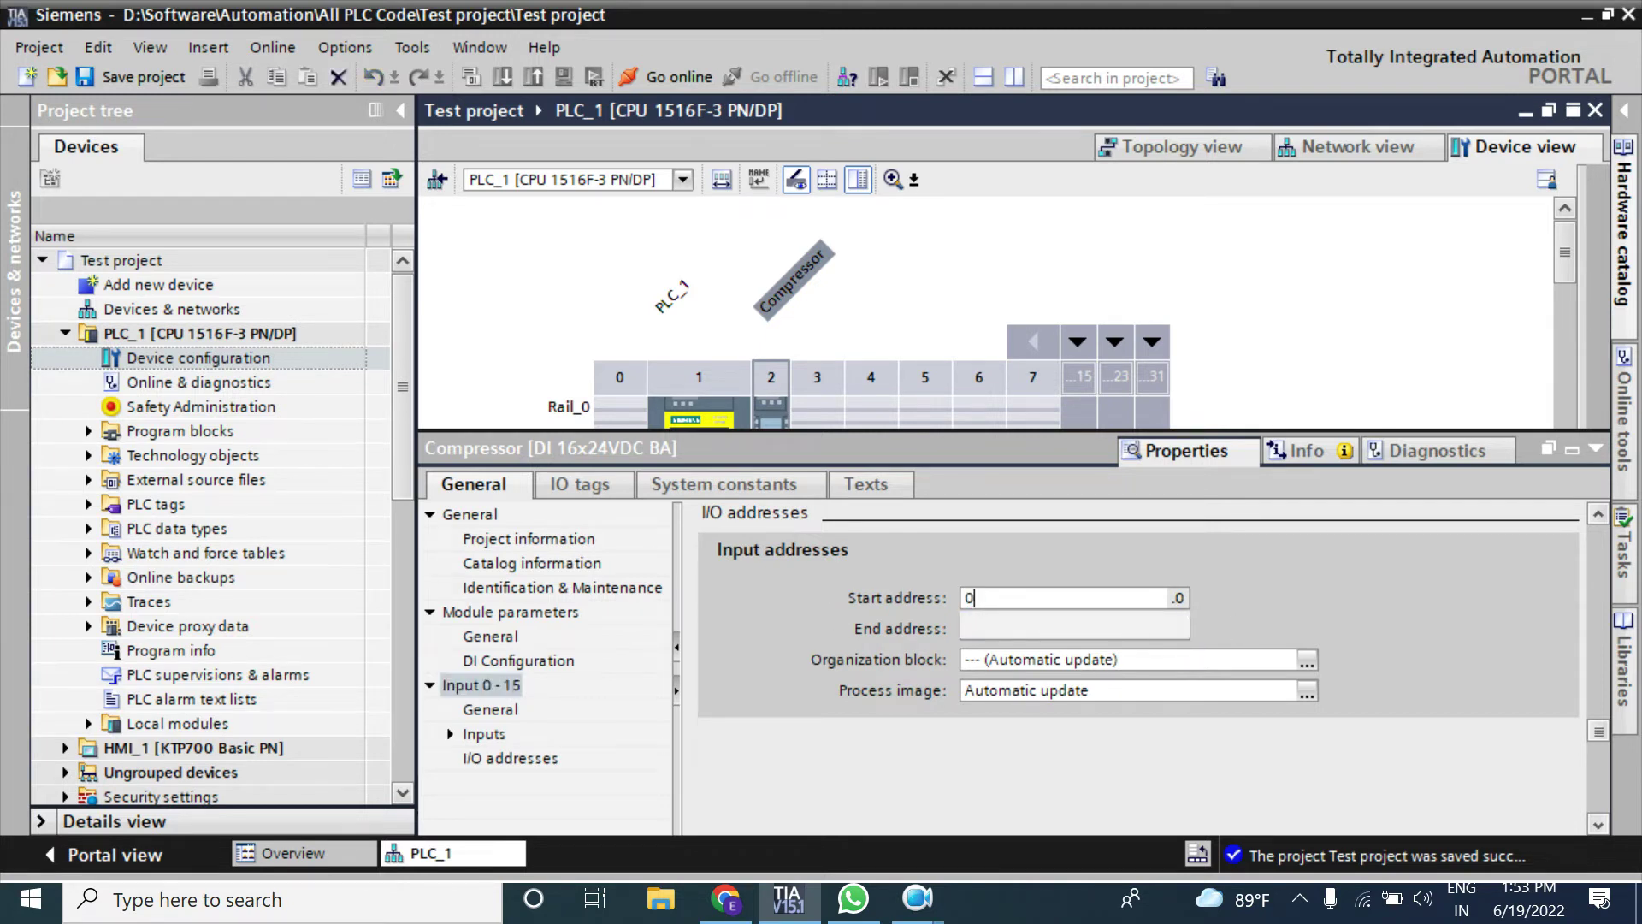
key(Return)
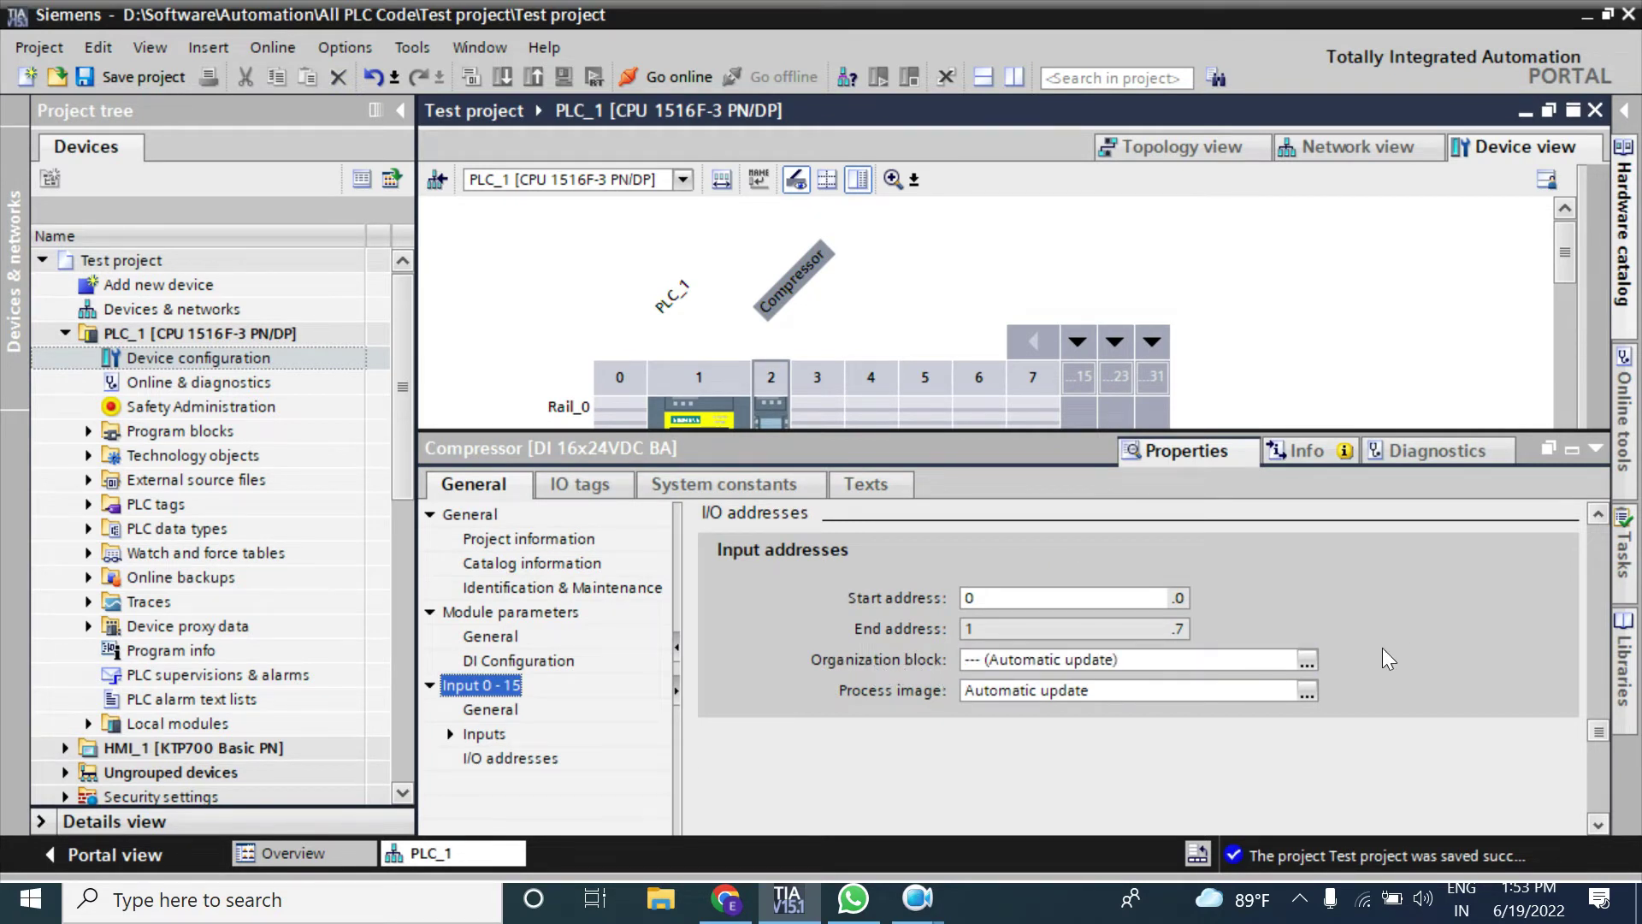
click(1306, 661)
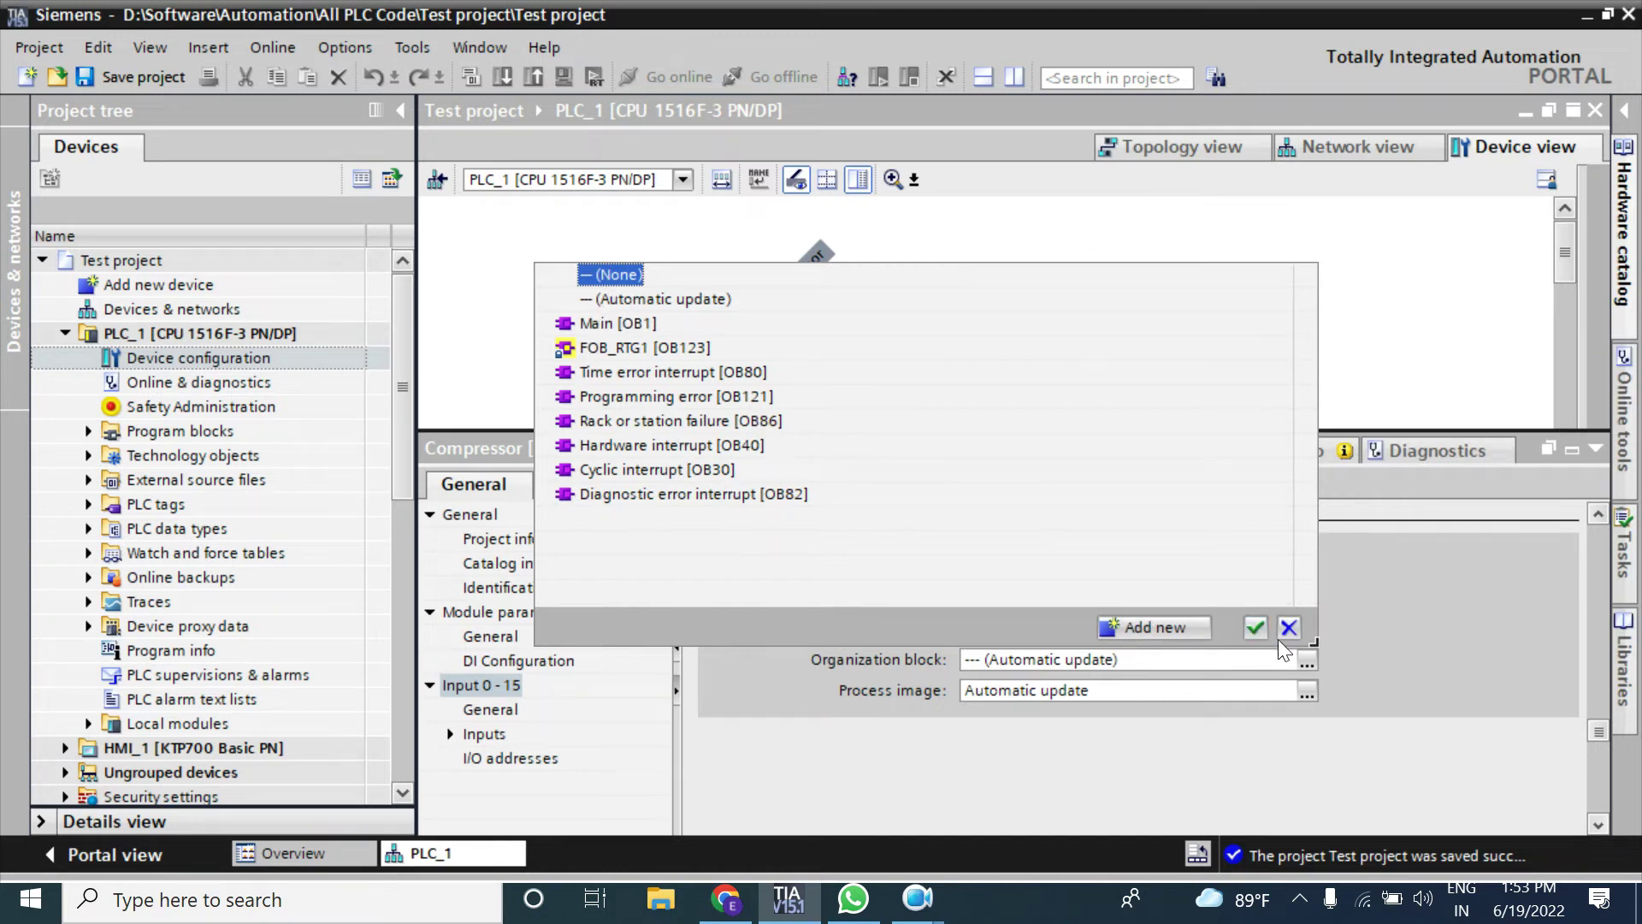
click(1255, 628)
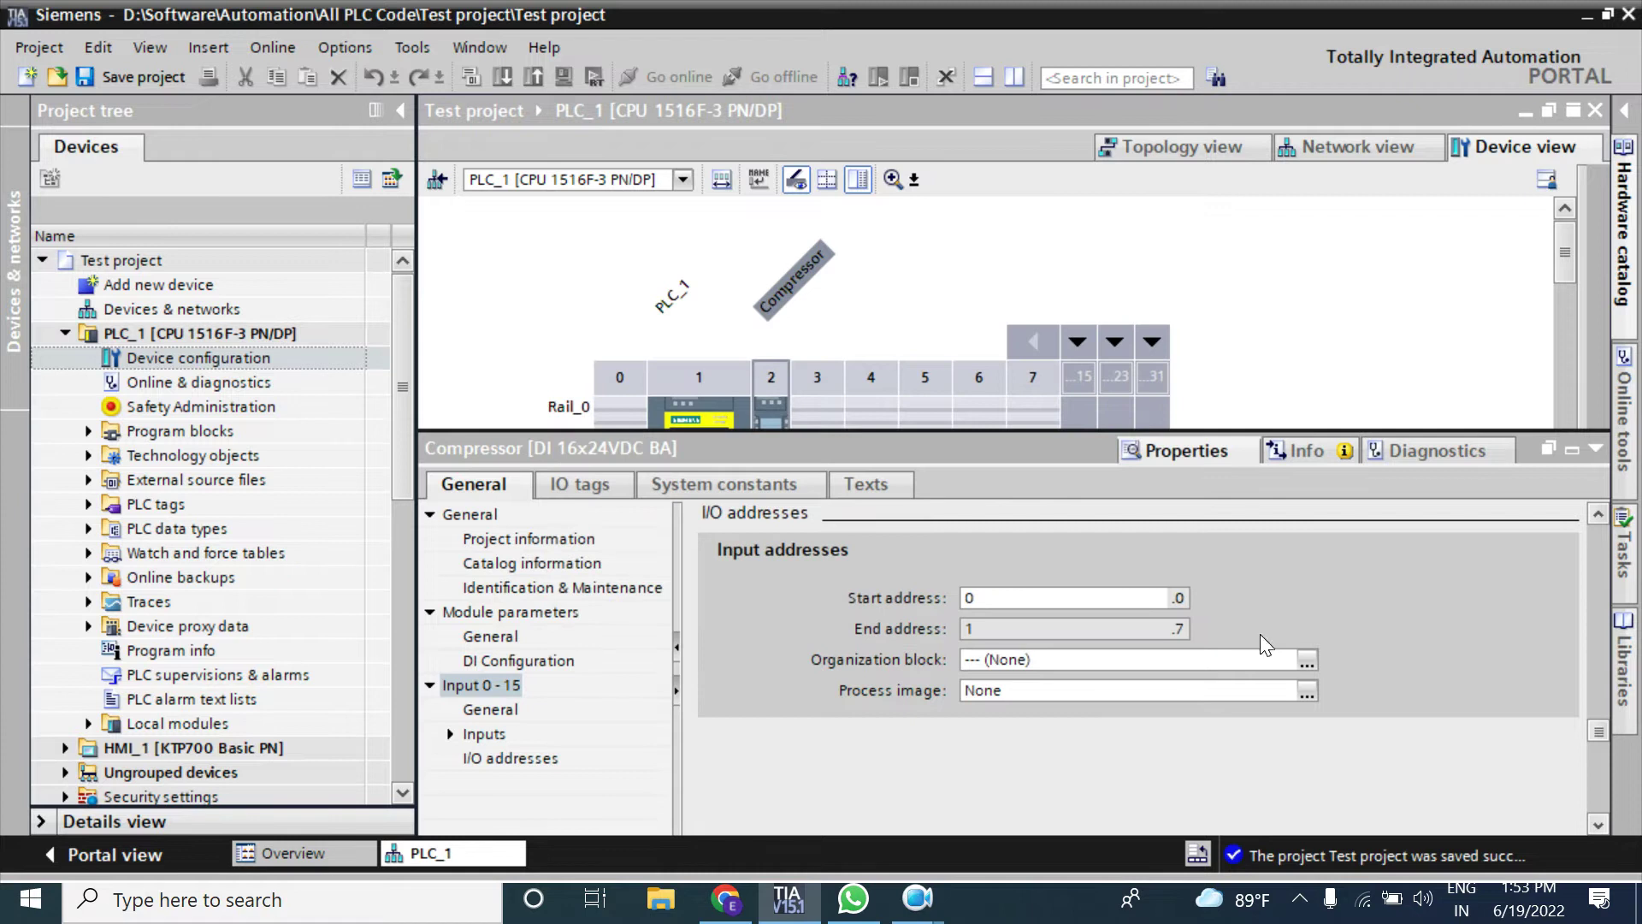
click(1306, 661)
click(1306, 661)
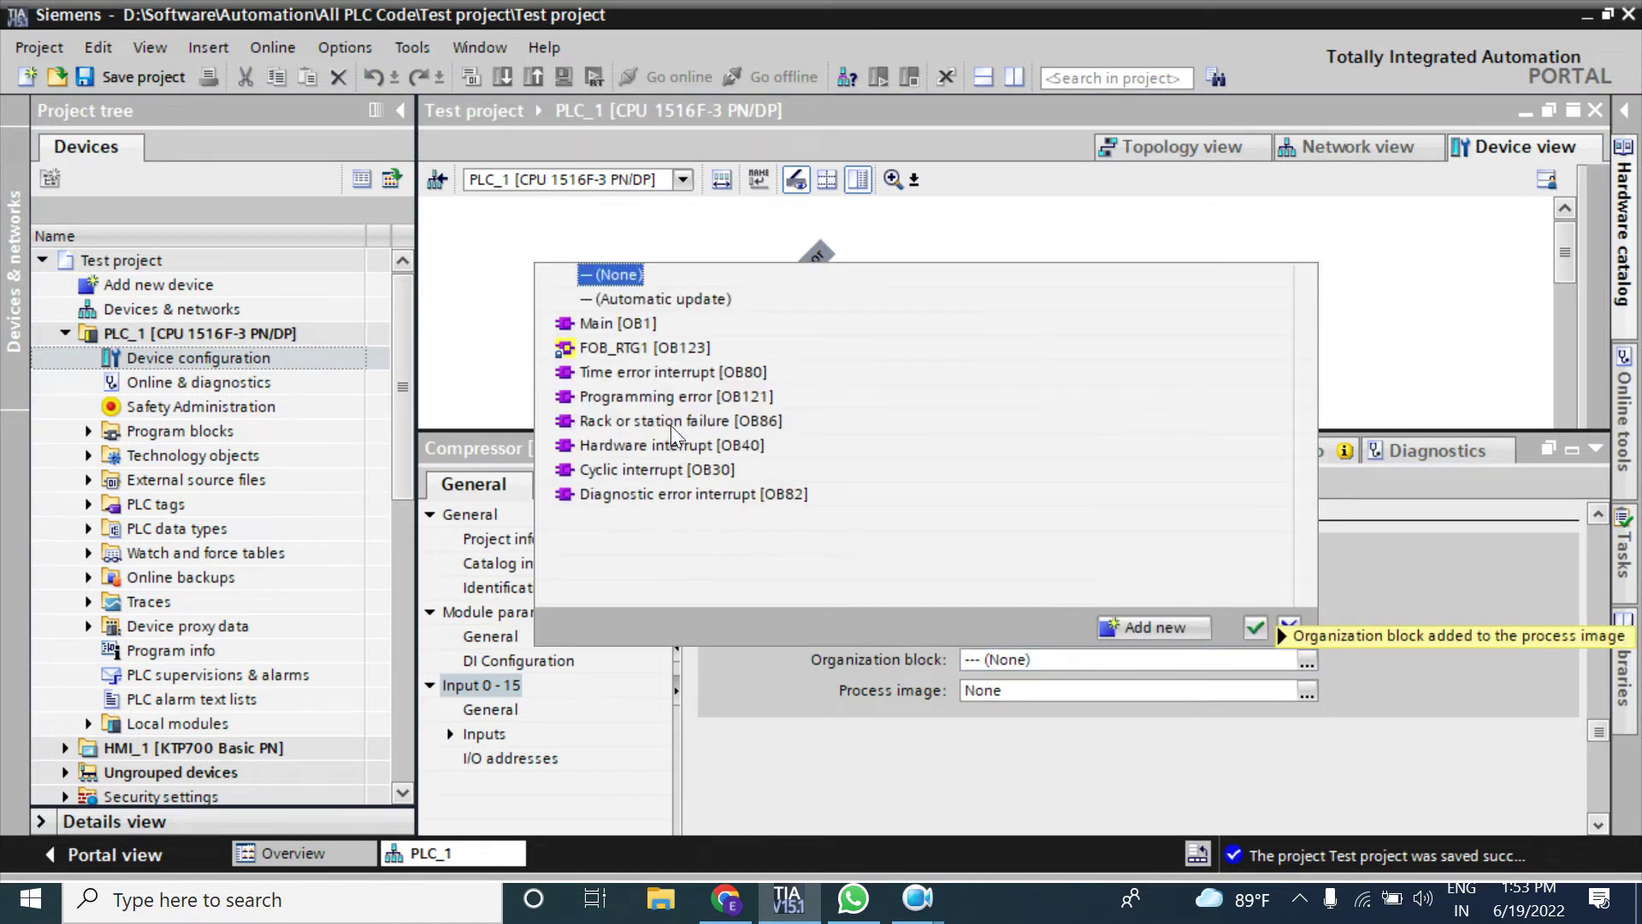
click(644, 299)
right_click(645, 294)
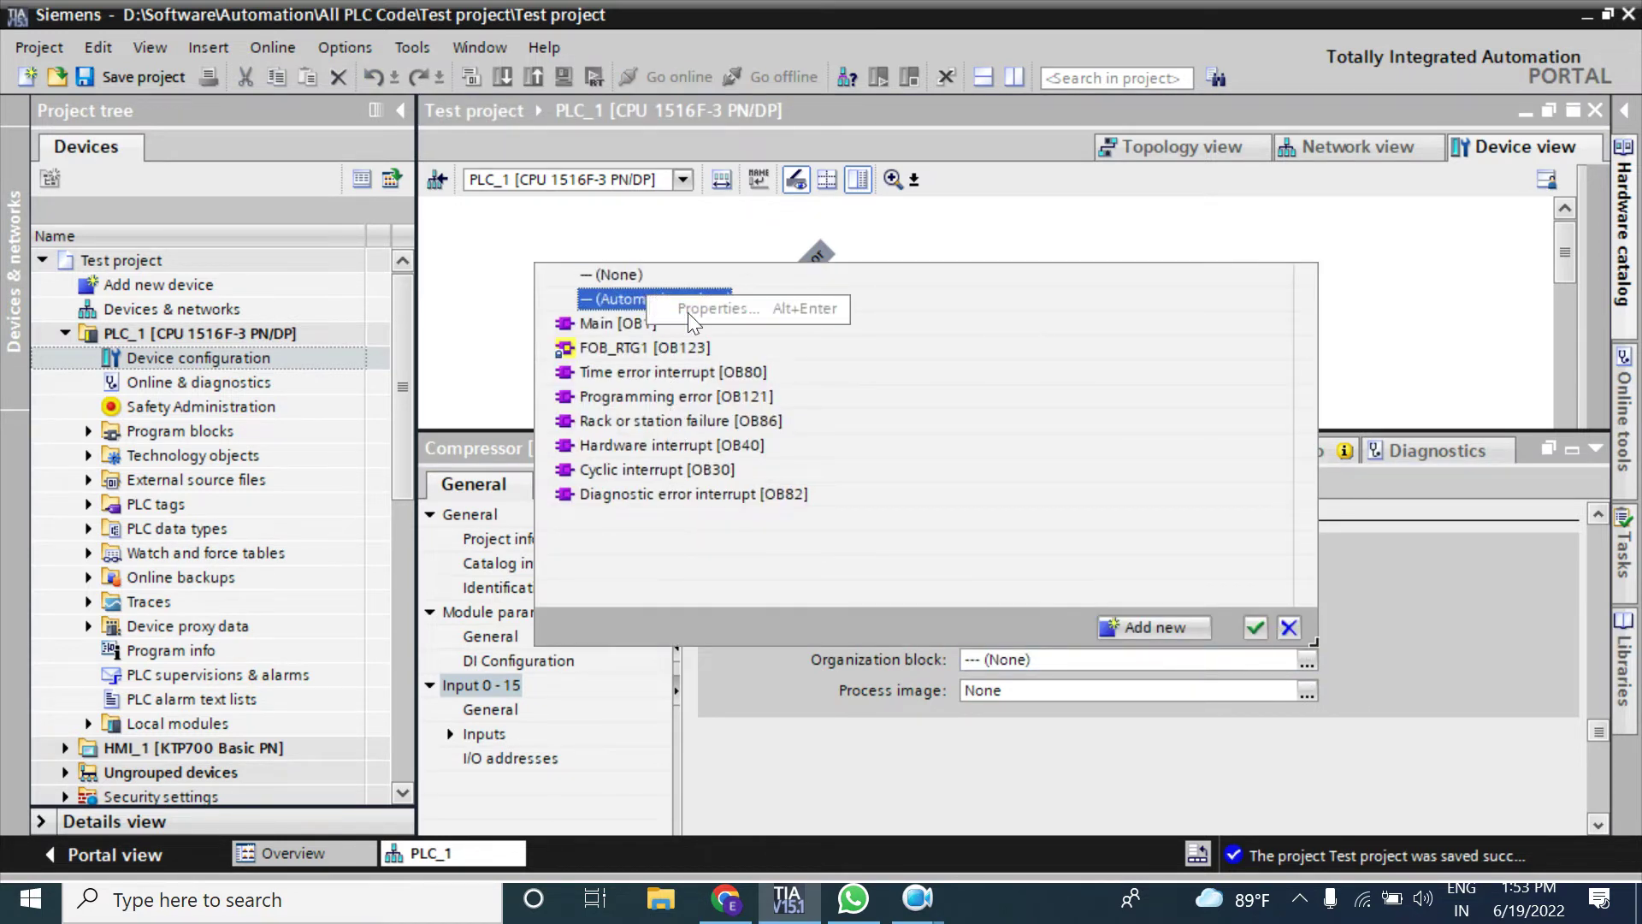
click(1255, 627)
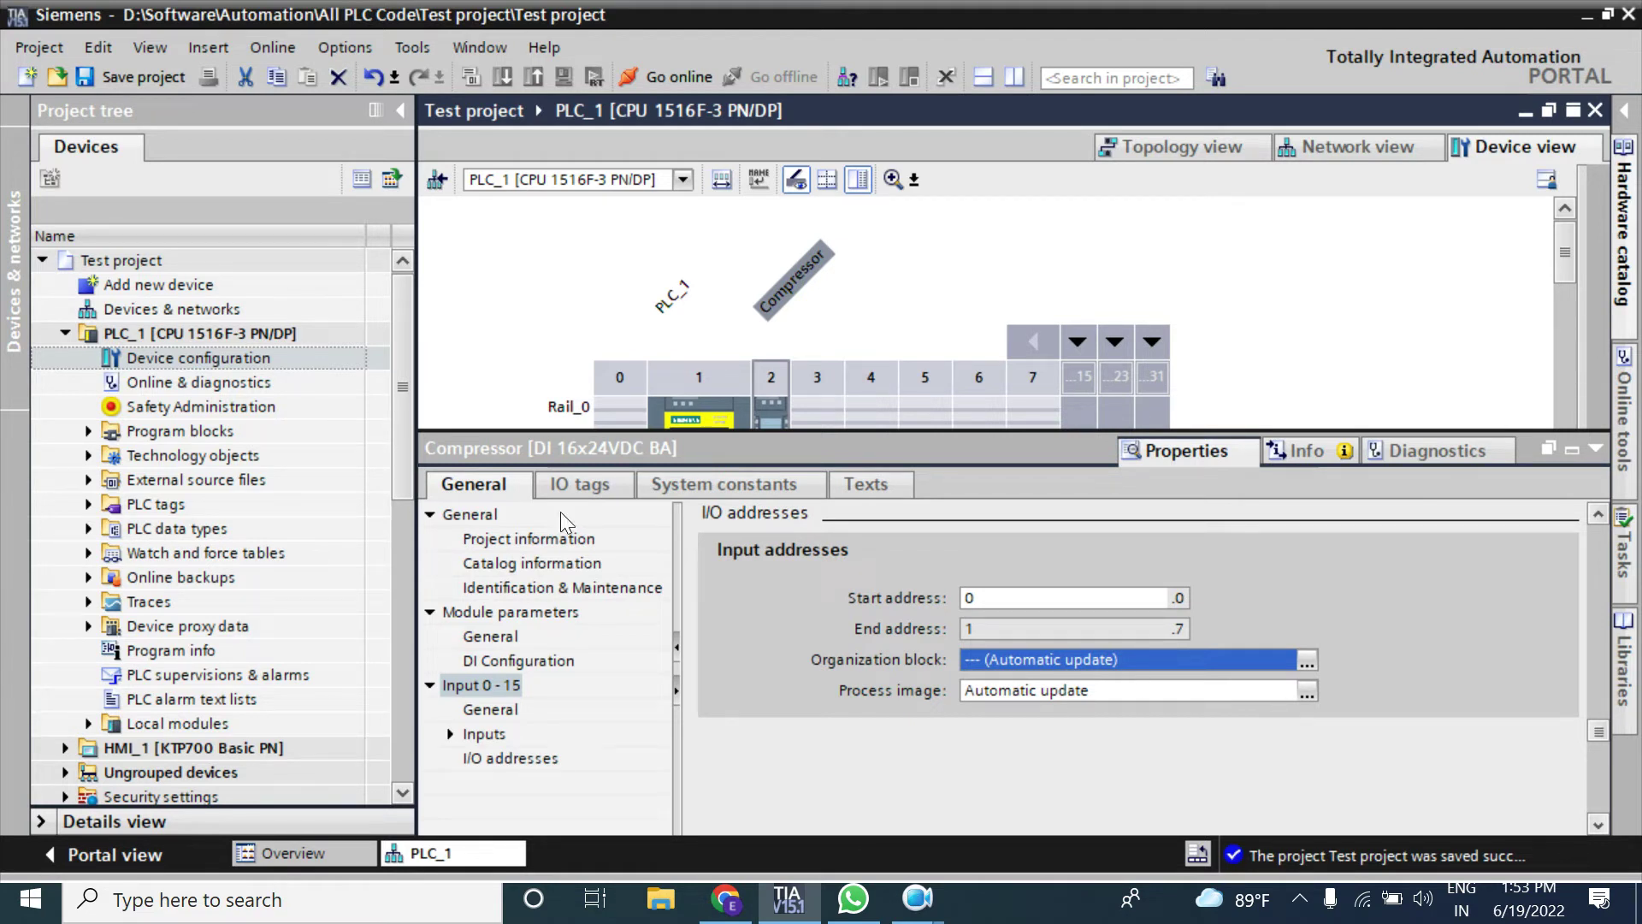
click(581, 491)
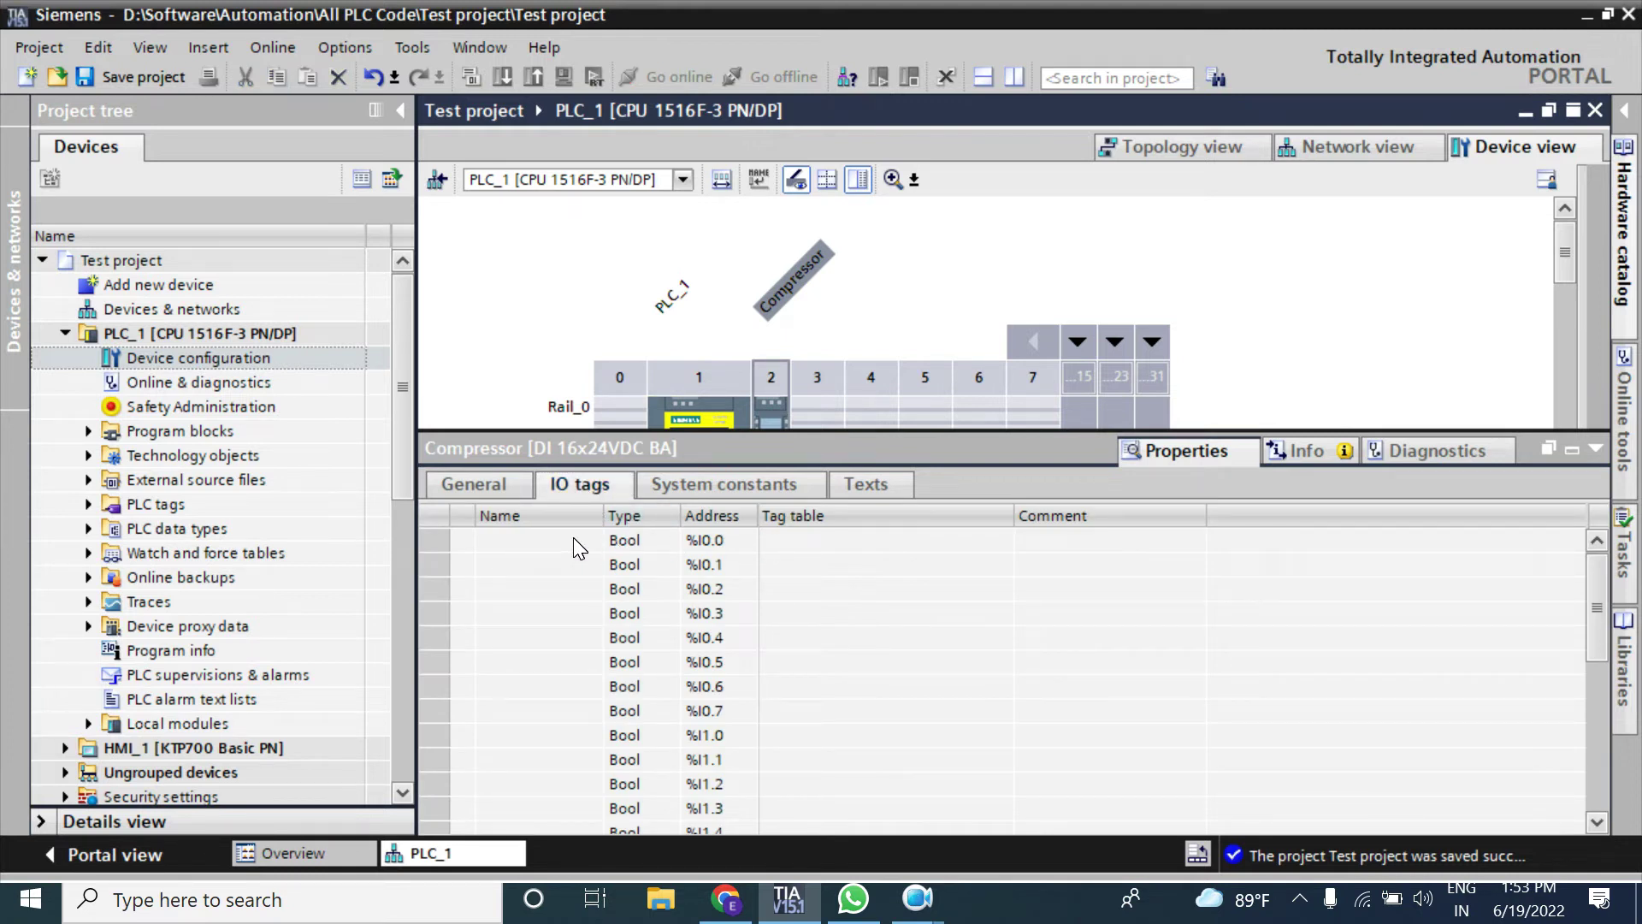
Step: Name input tags %I0.0 'Ready Compressor' and %I0.1 'Run' in the IO tags table
click(701, 541)
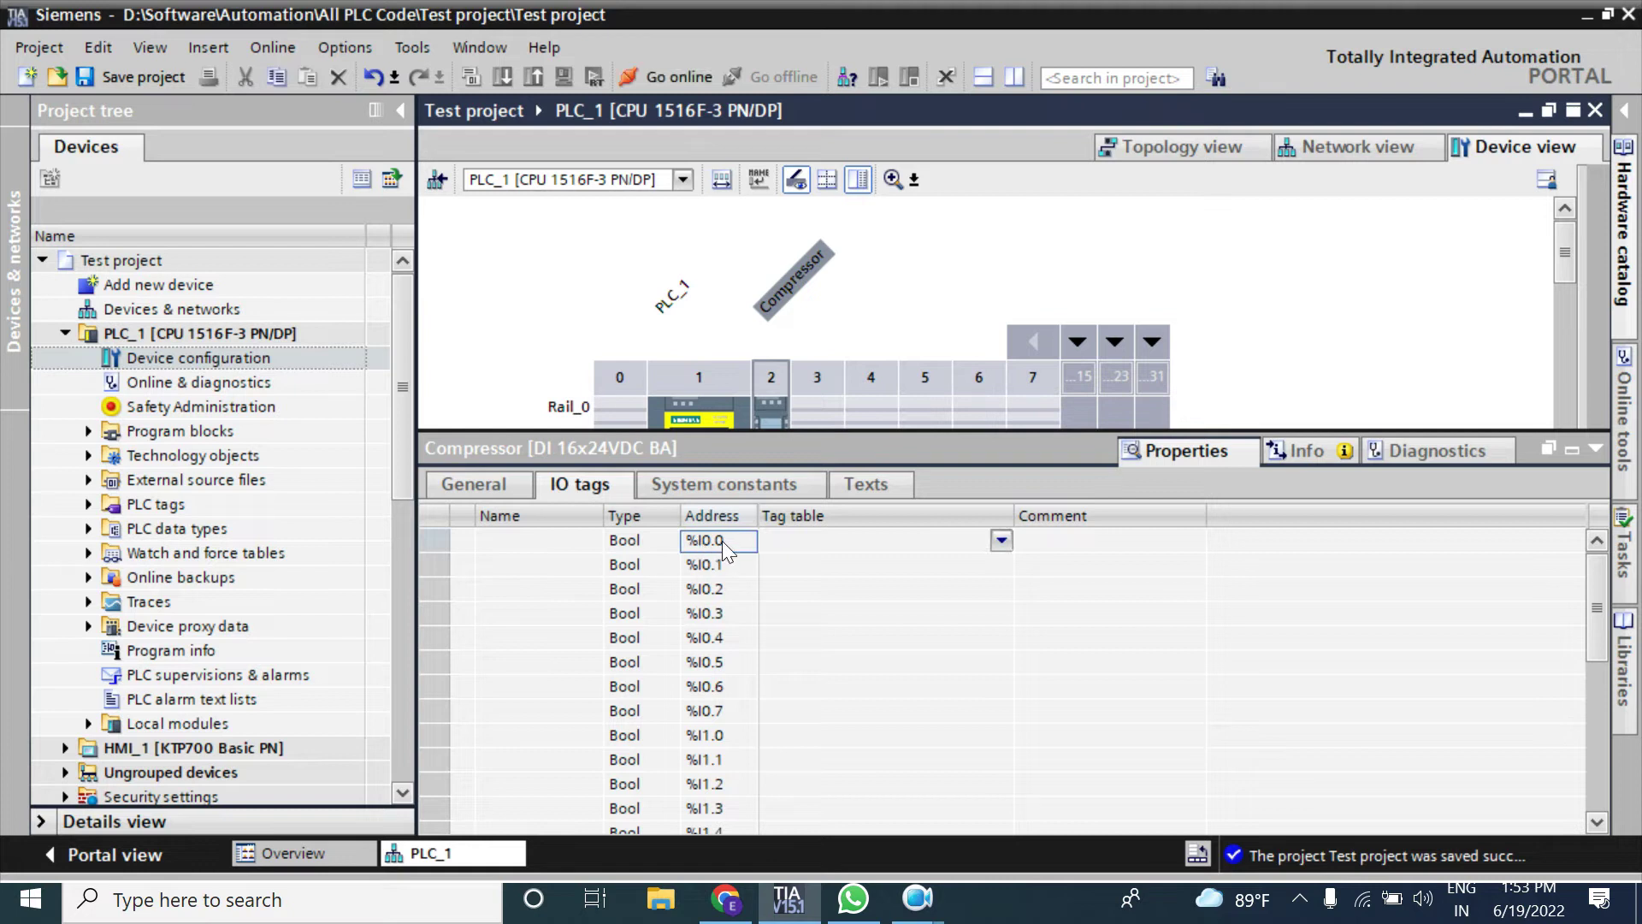
click(557, 543)
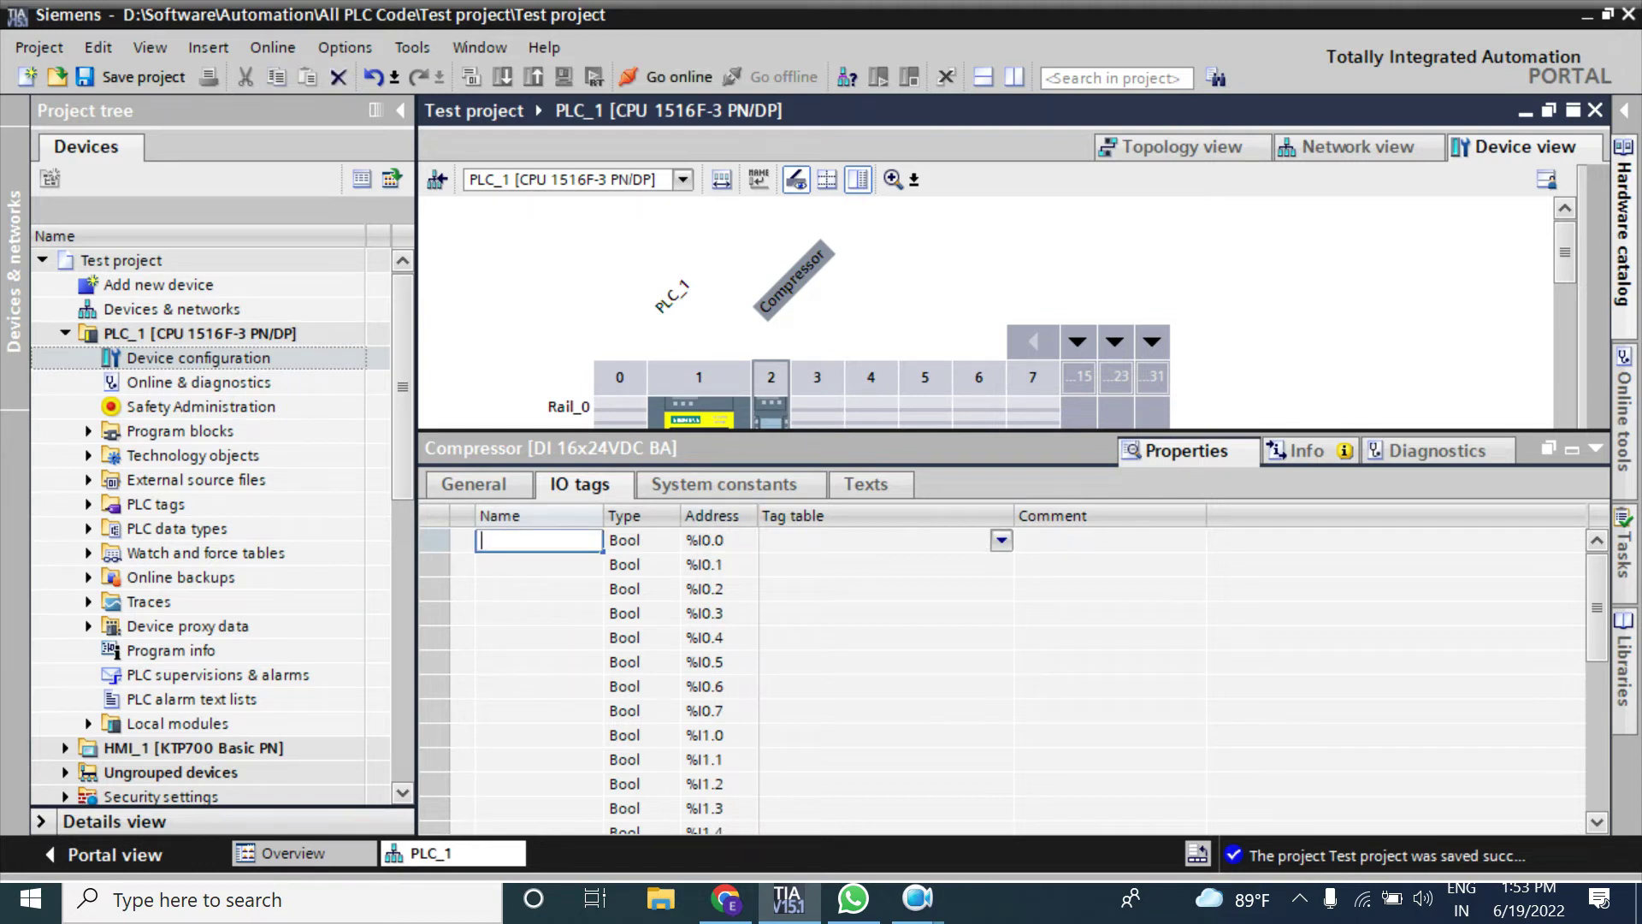
text(Ready Compressor)
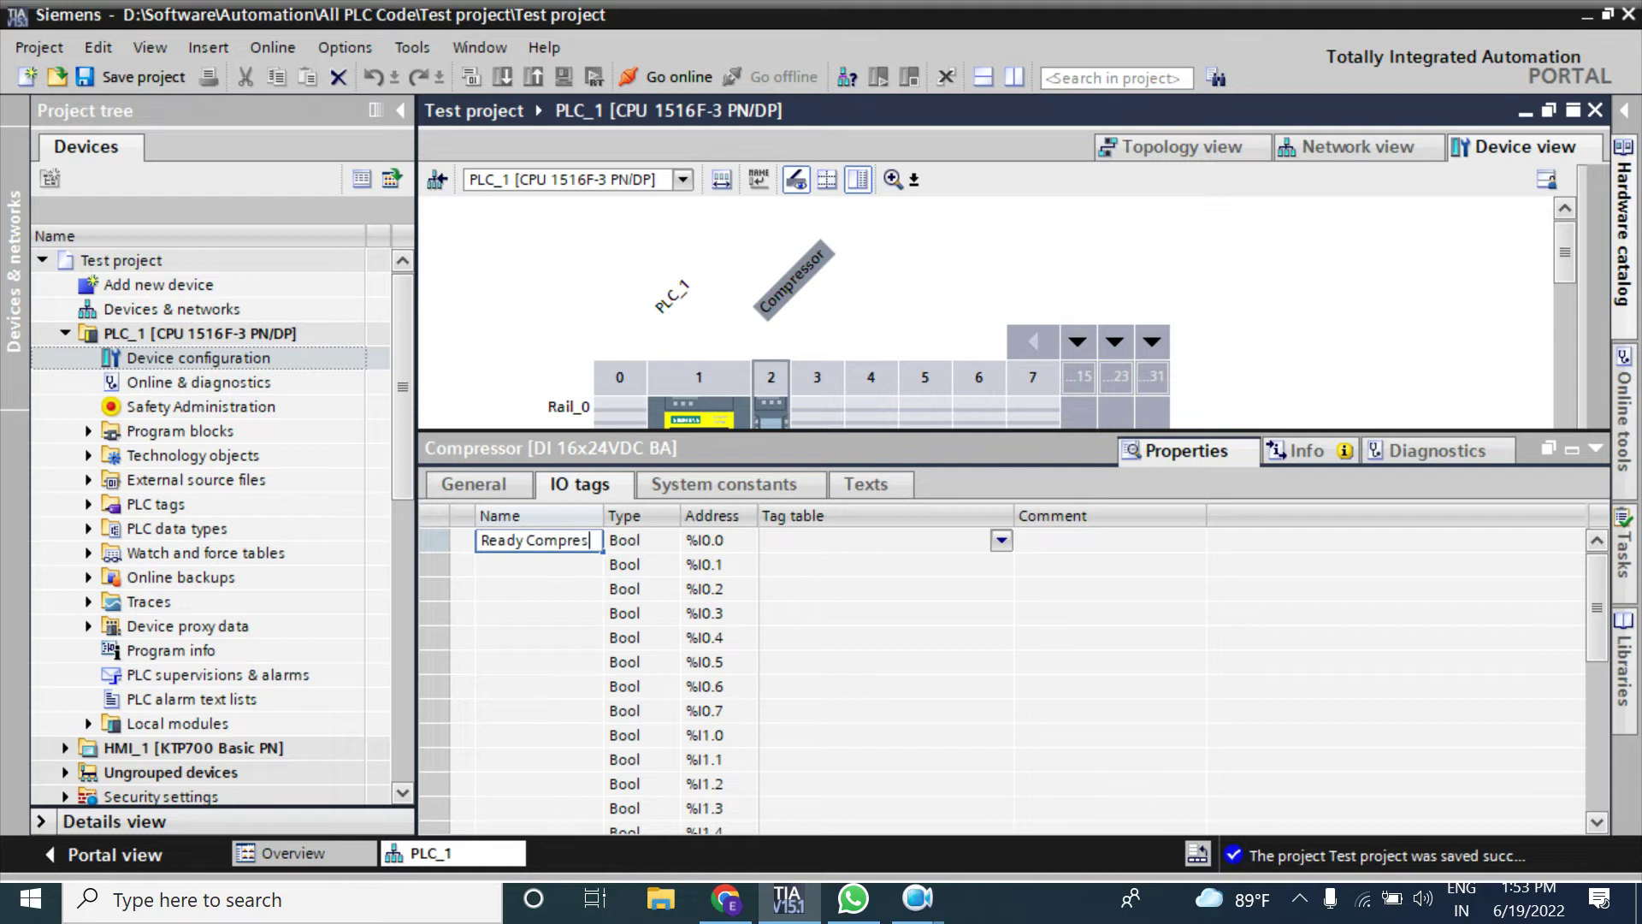
key(Return)
click(595, 565)
text(Run)
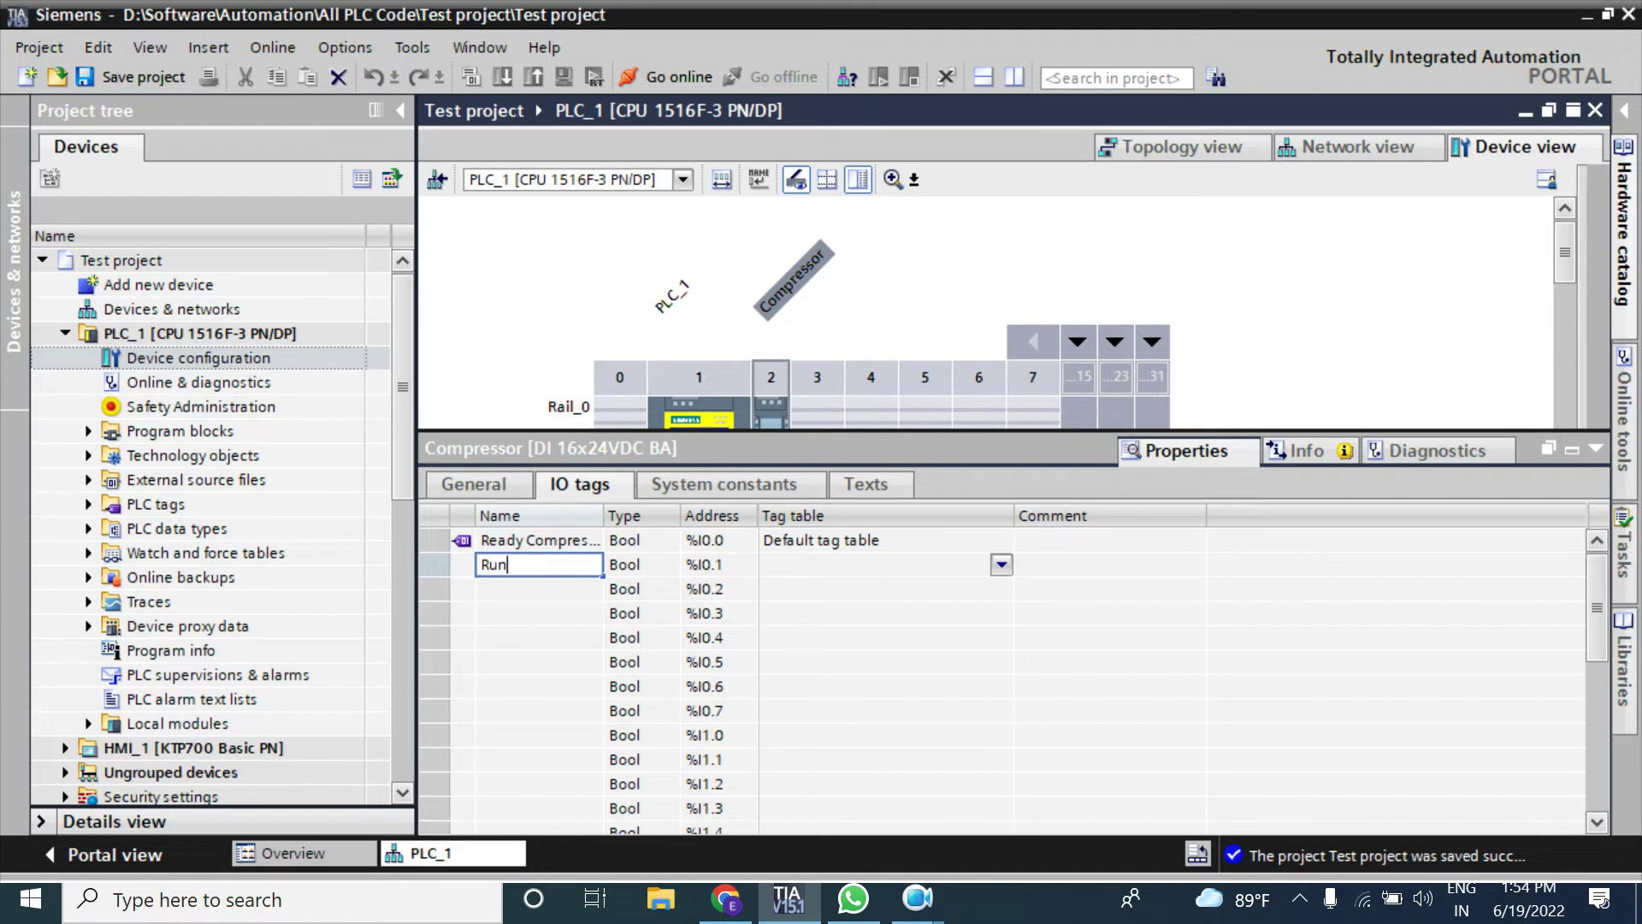
key(Return)
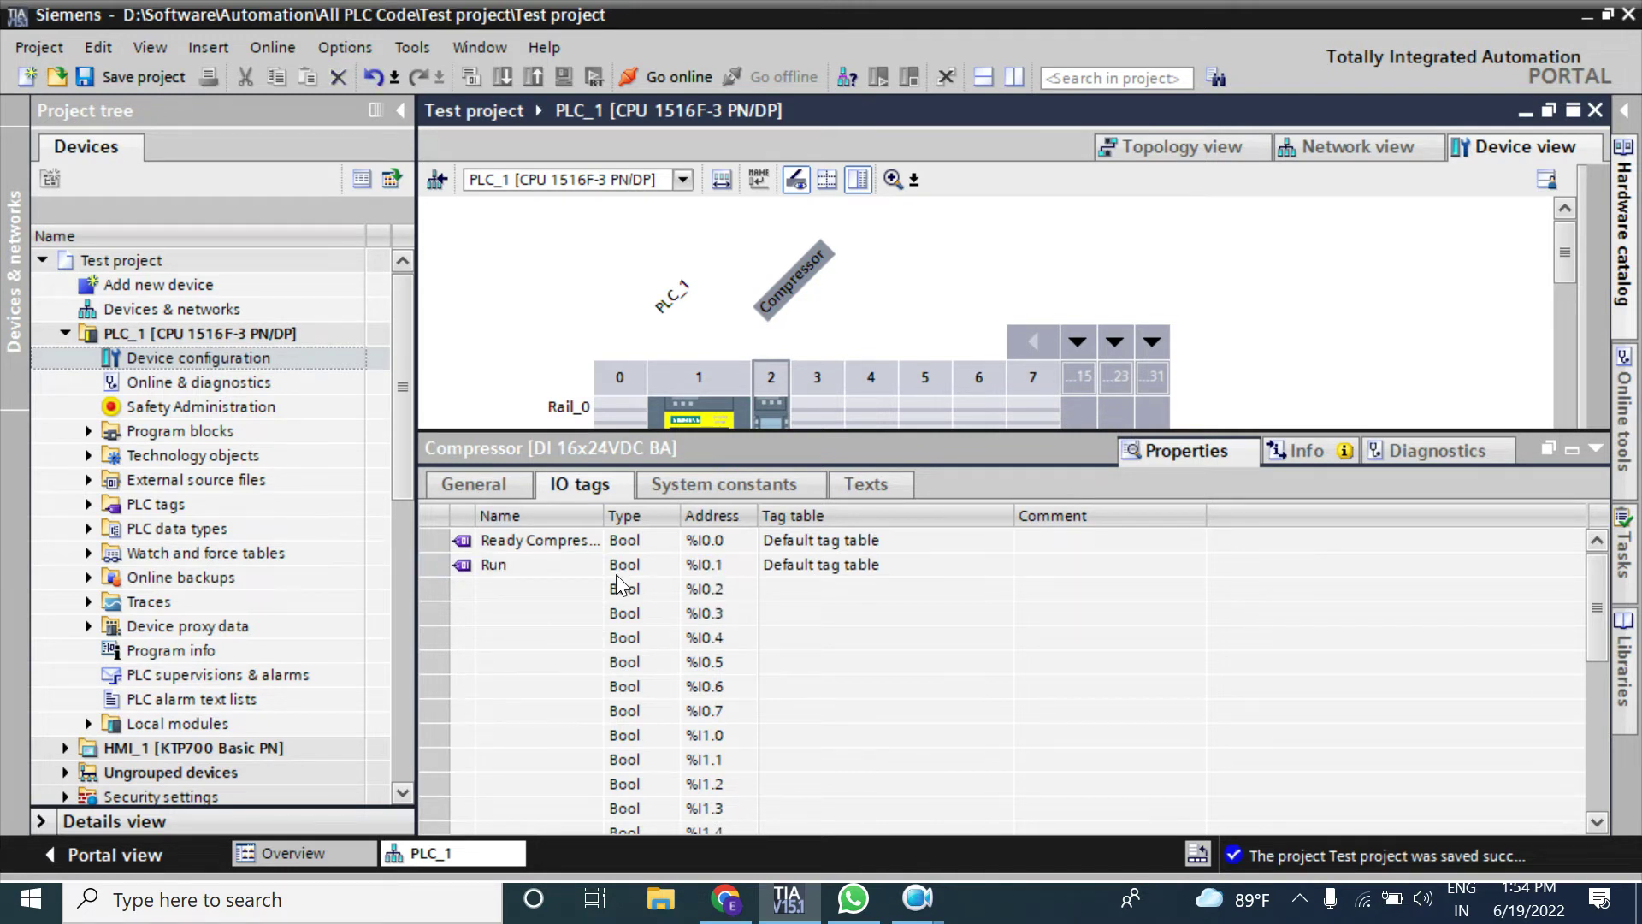
Step: Open the full PLC tags table and enter a new tag named 'Local start'
click(89, 505)
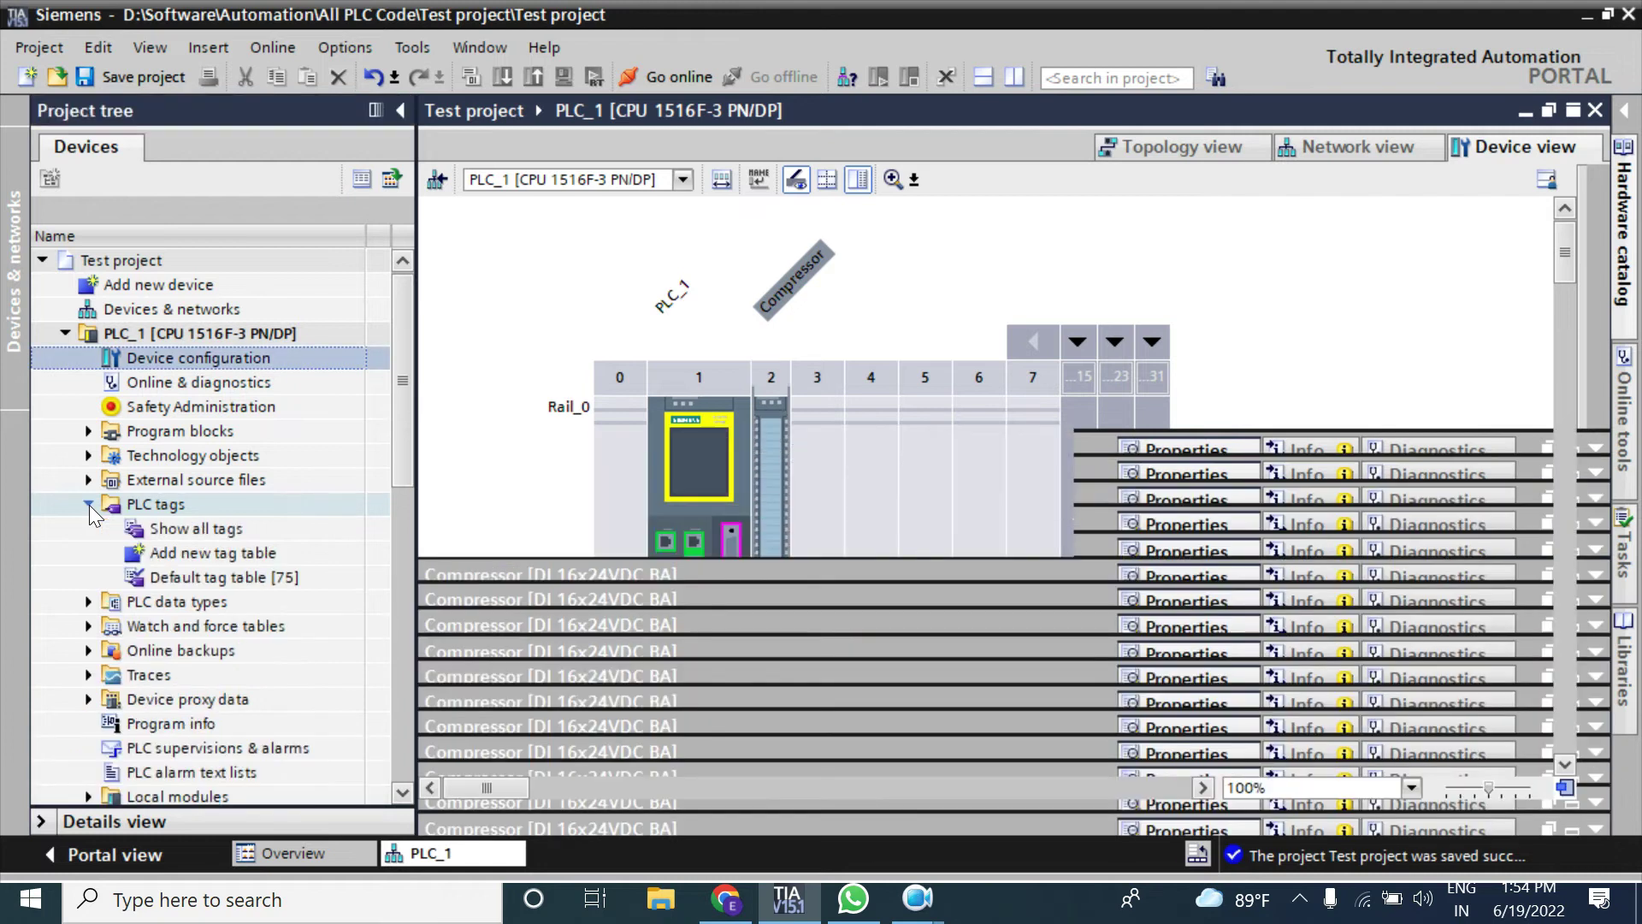
double_click(193, 529)
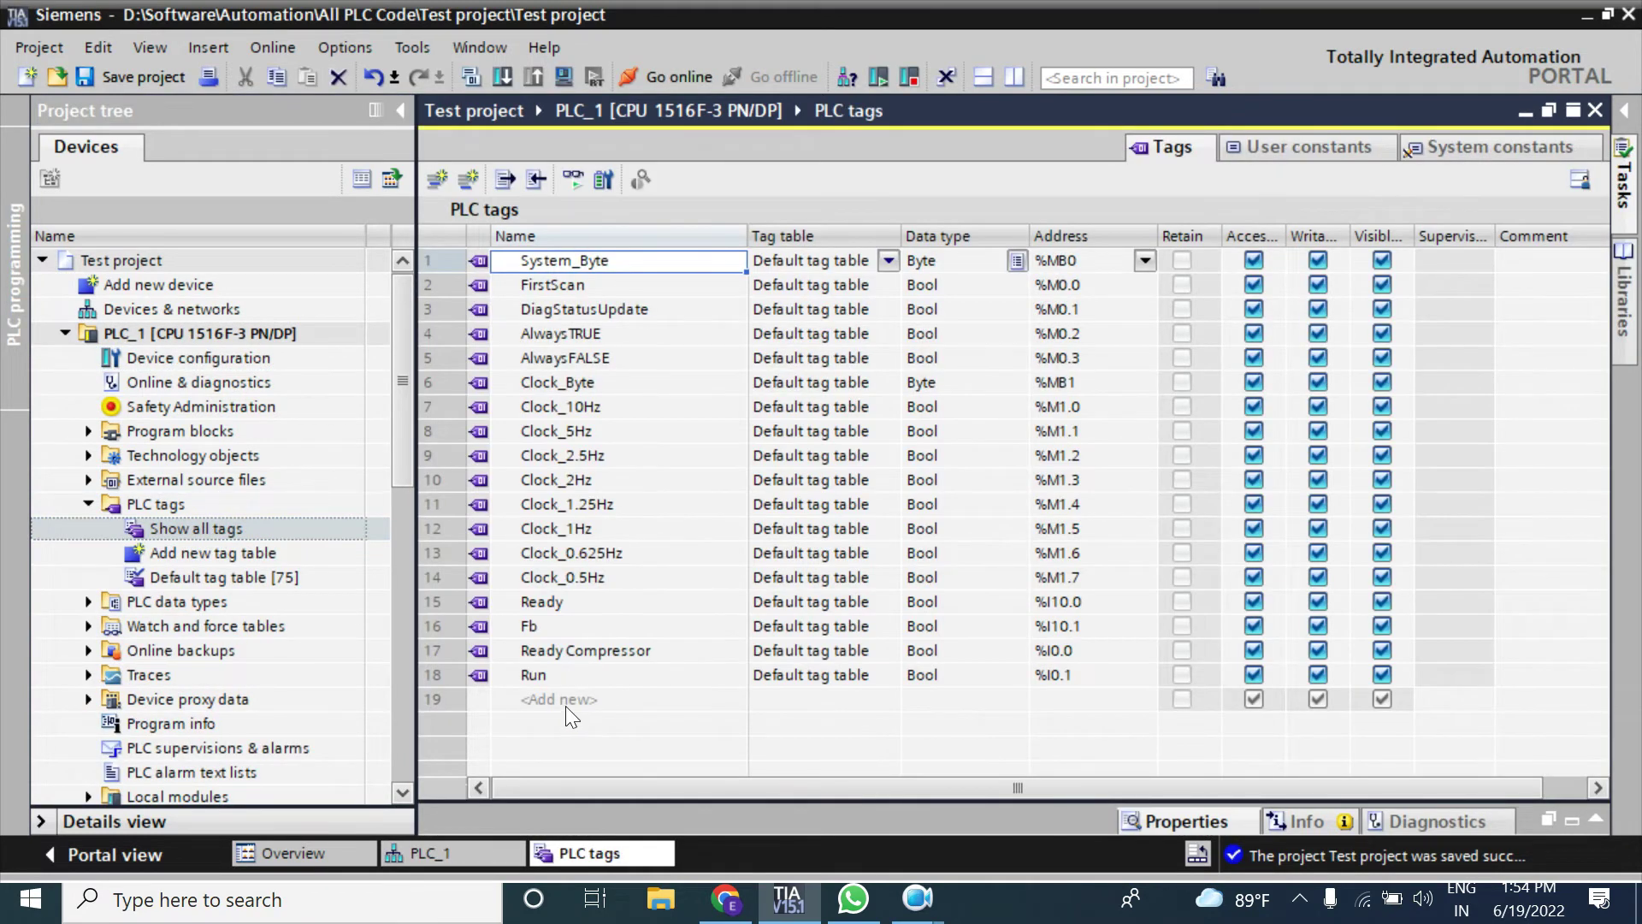
click(566, 700)
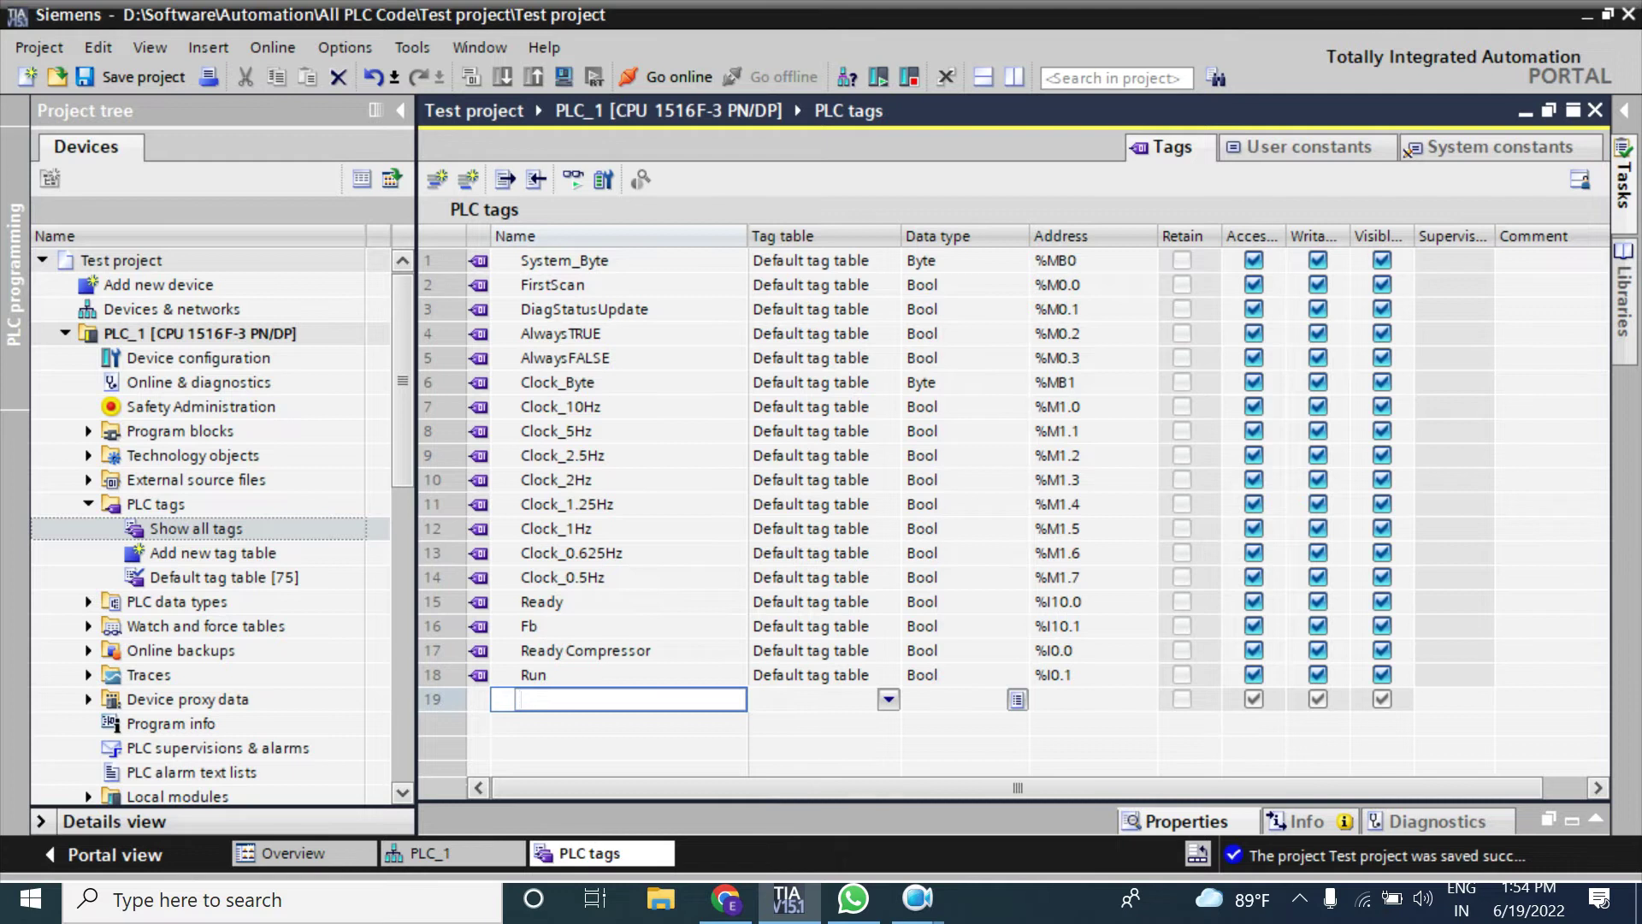
text(Locall)
key(BackSpace)
text(start)
click(980, 708)
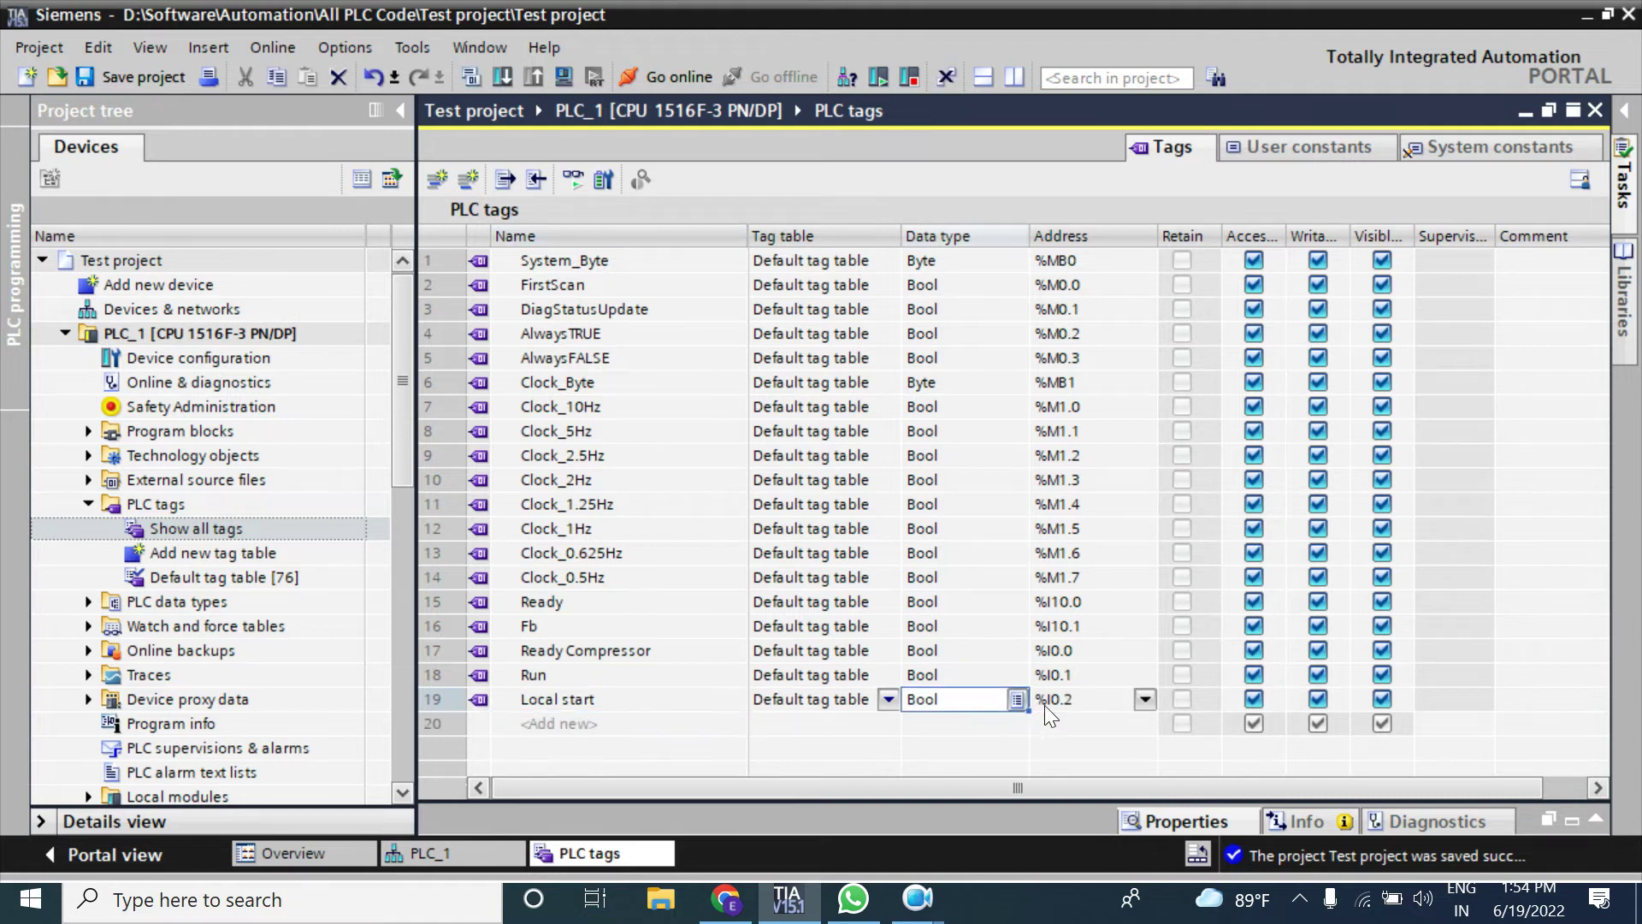
Step: Rename the tag at %I0.2 to 'Local start_com' and return to PLC_1's device view
click(609, 704)
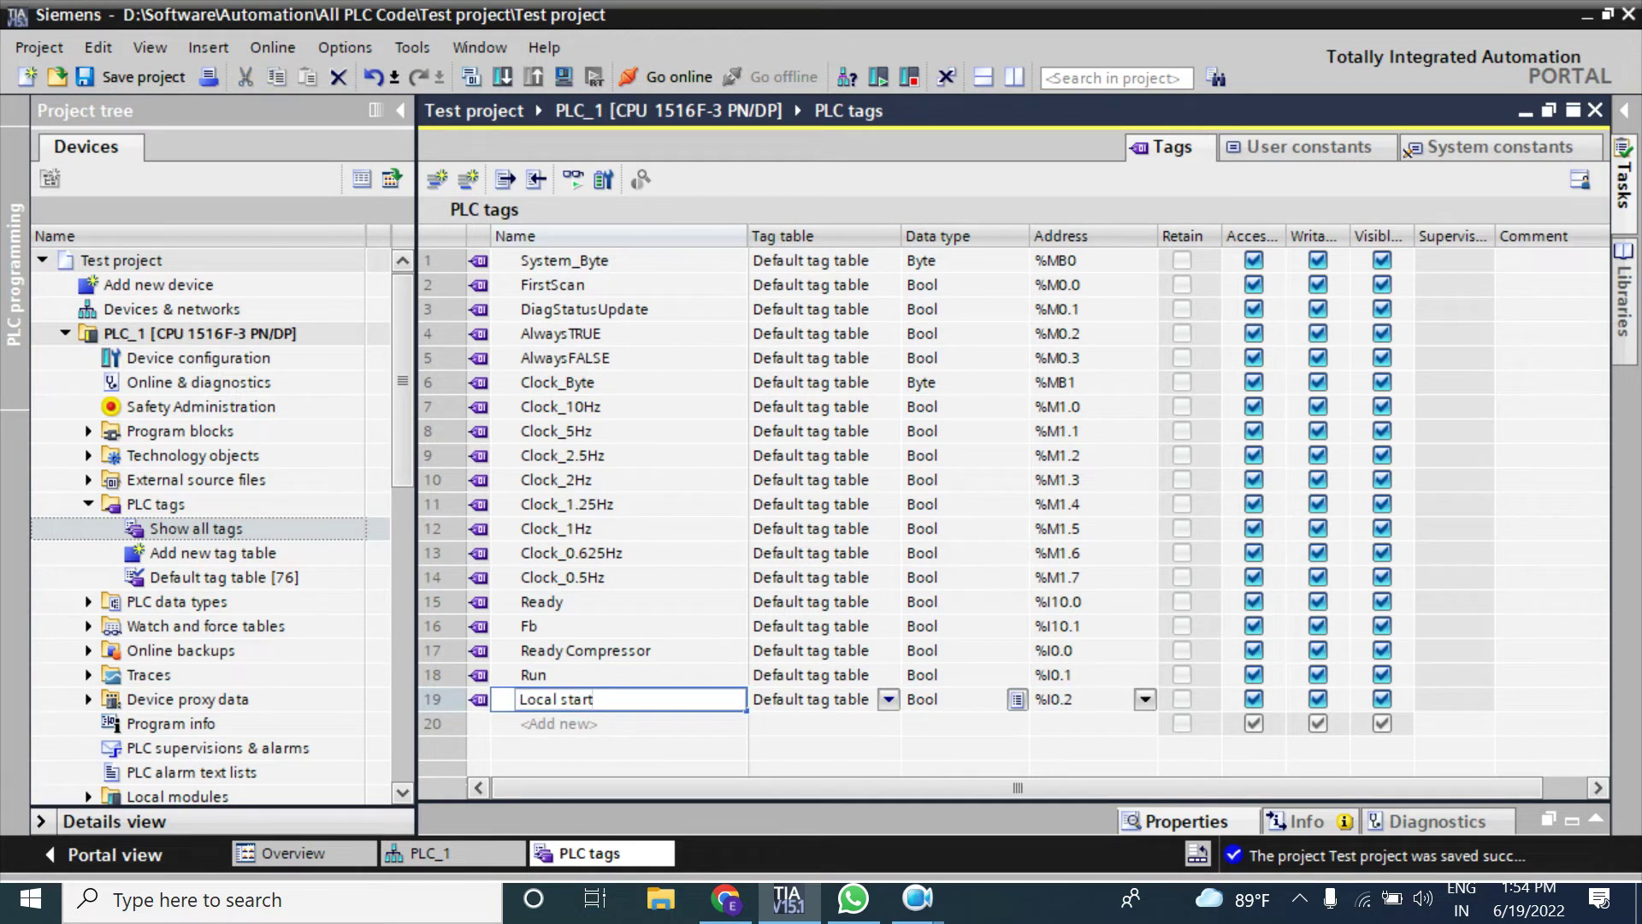
text(_com)
click(1081, 724)
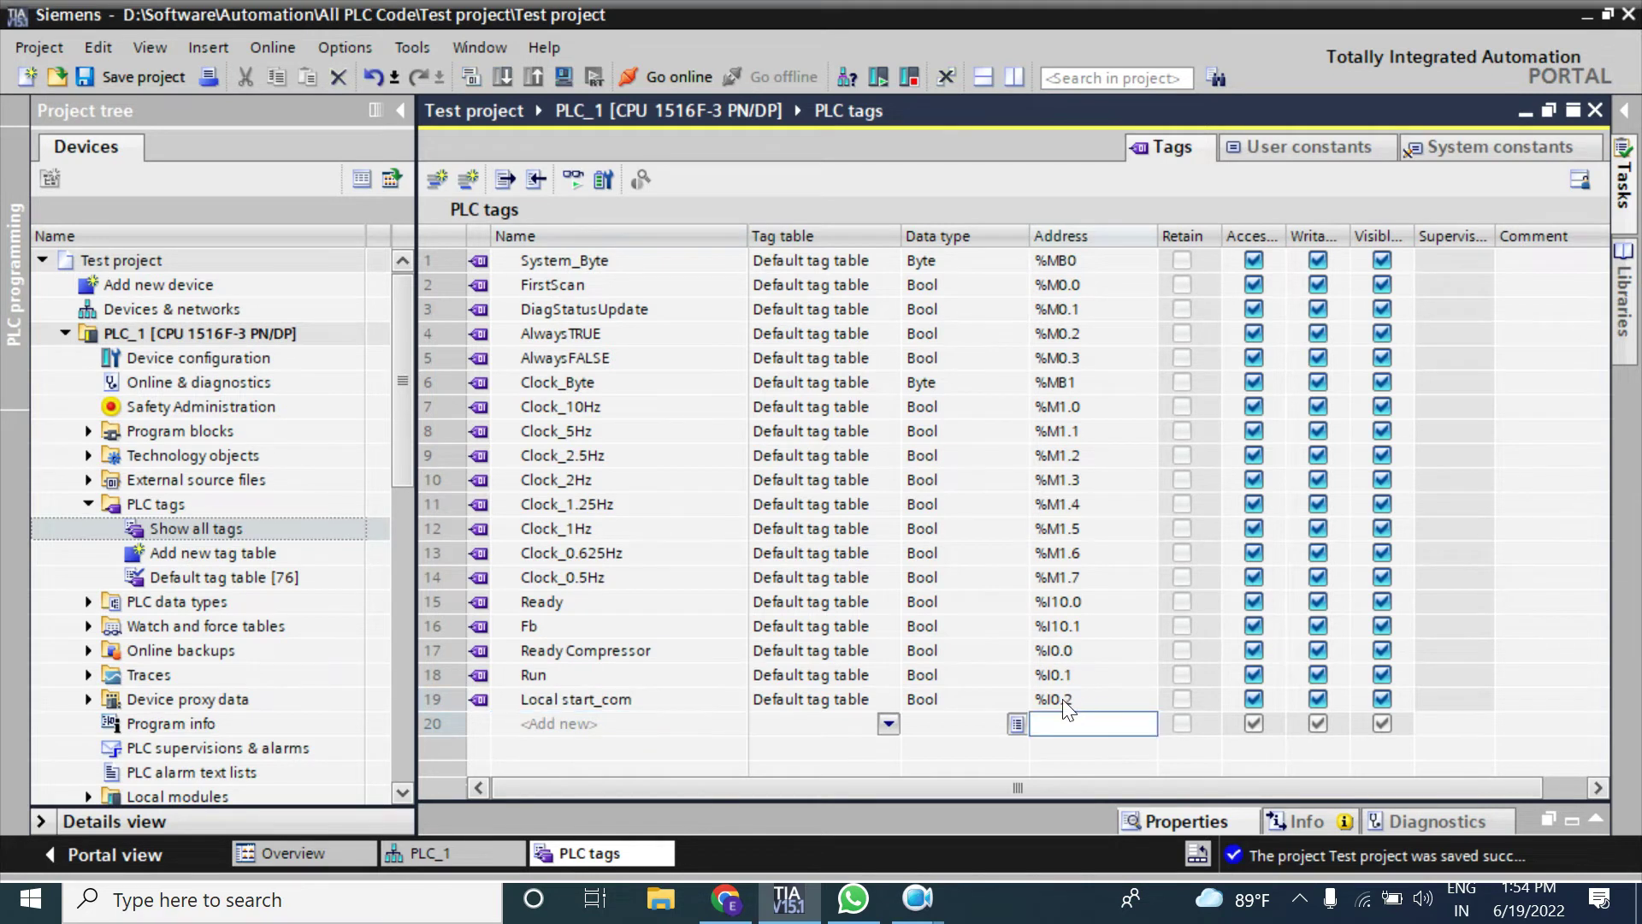
click(420, 852)
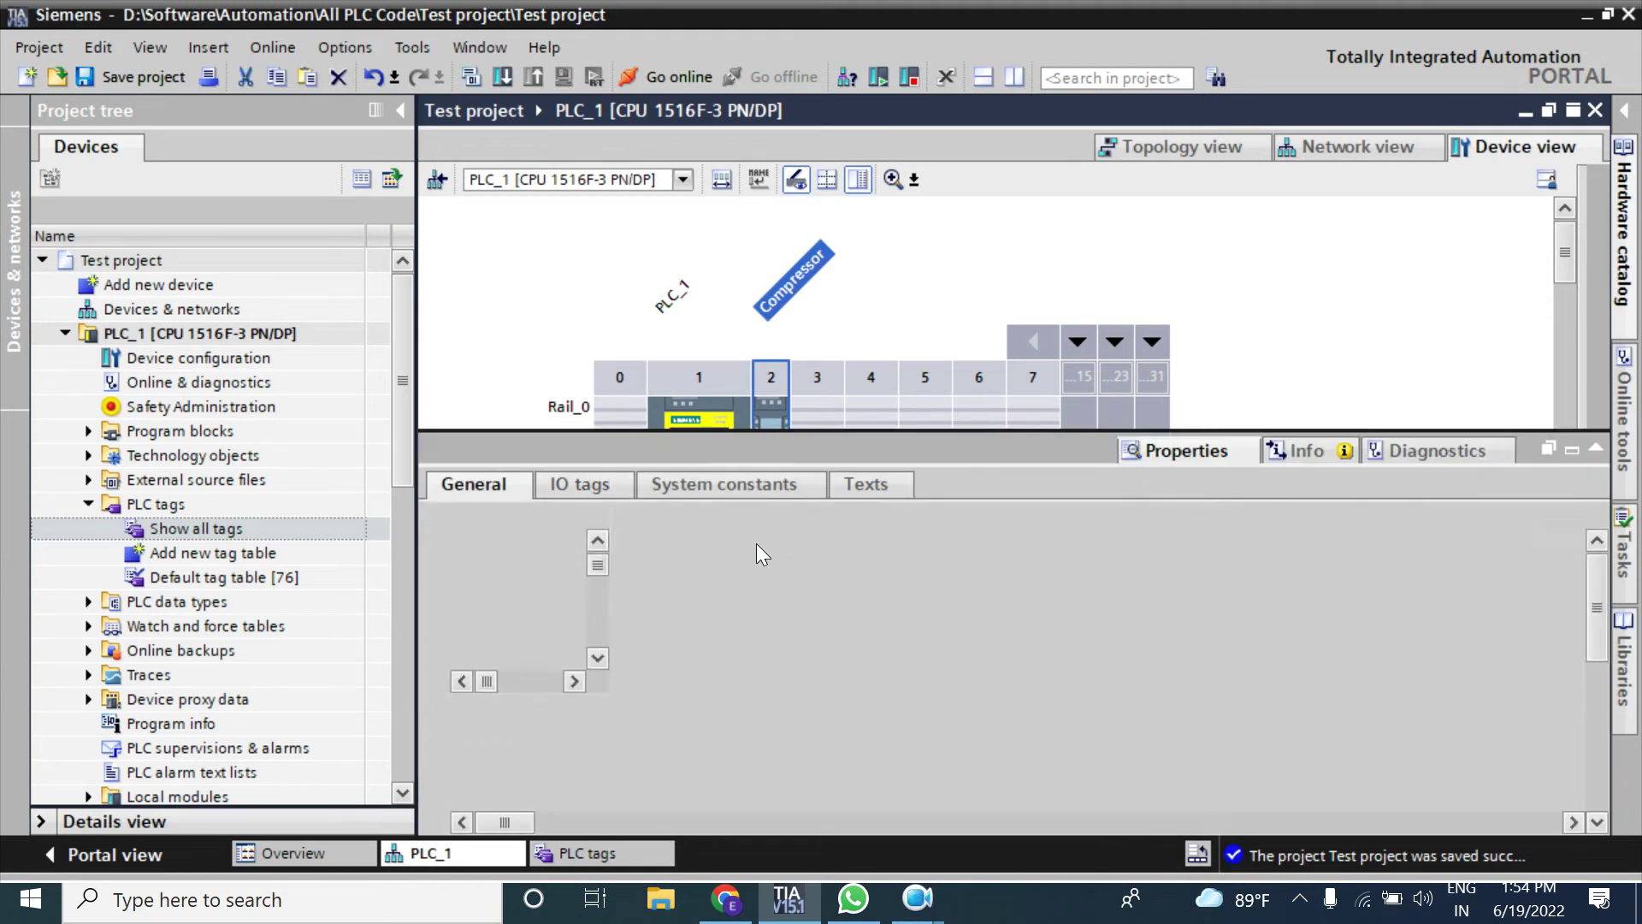
Step: Review the Compressor module's IO tags, zoom into the rack, and open the slot-2 Compressor module
click(603, 487)
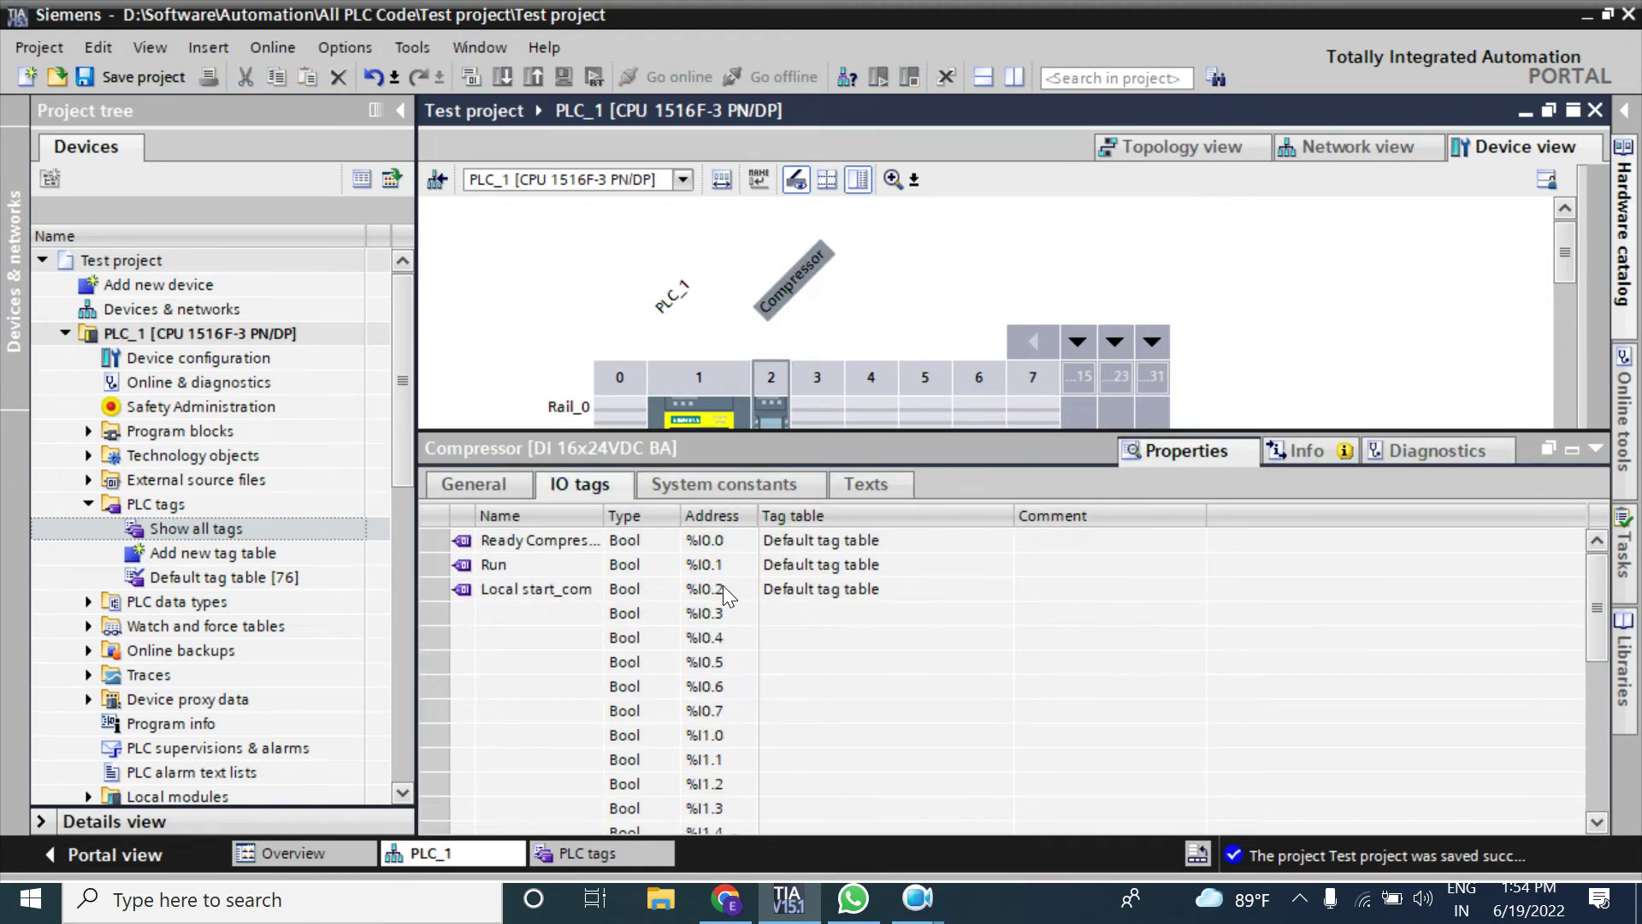
click(1029, 300)
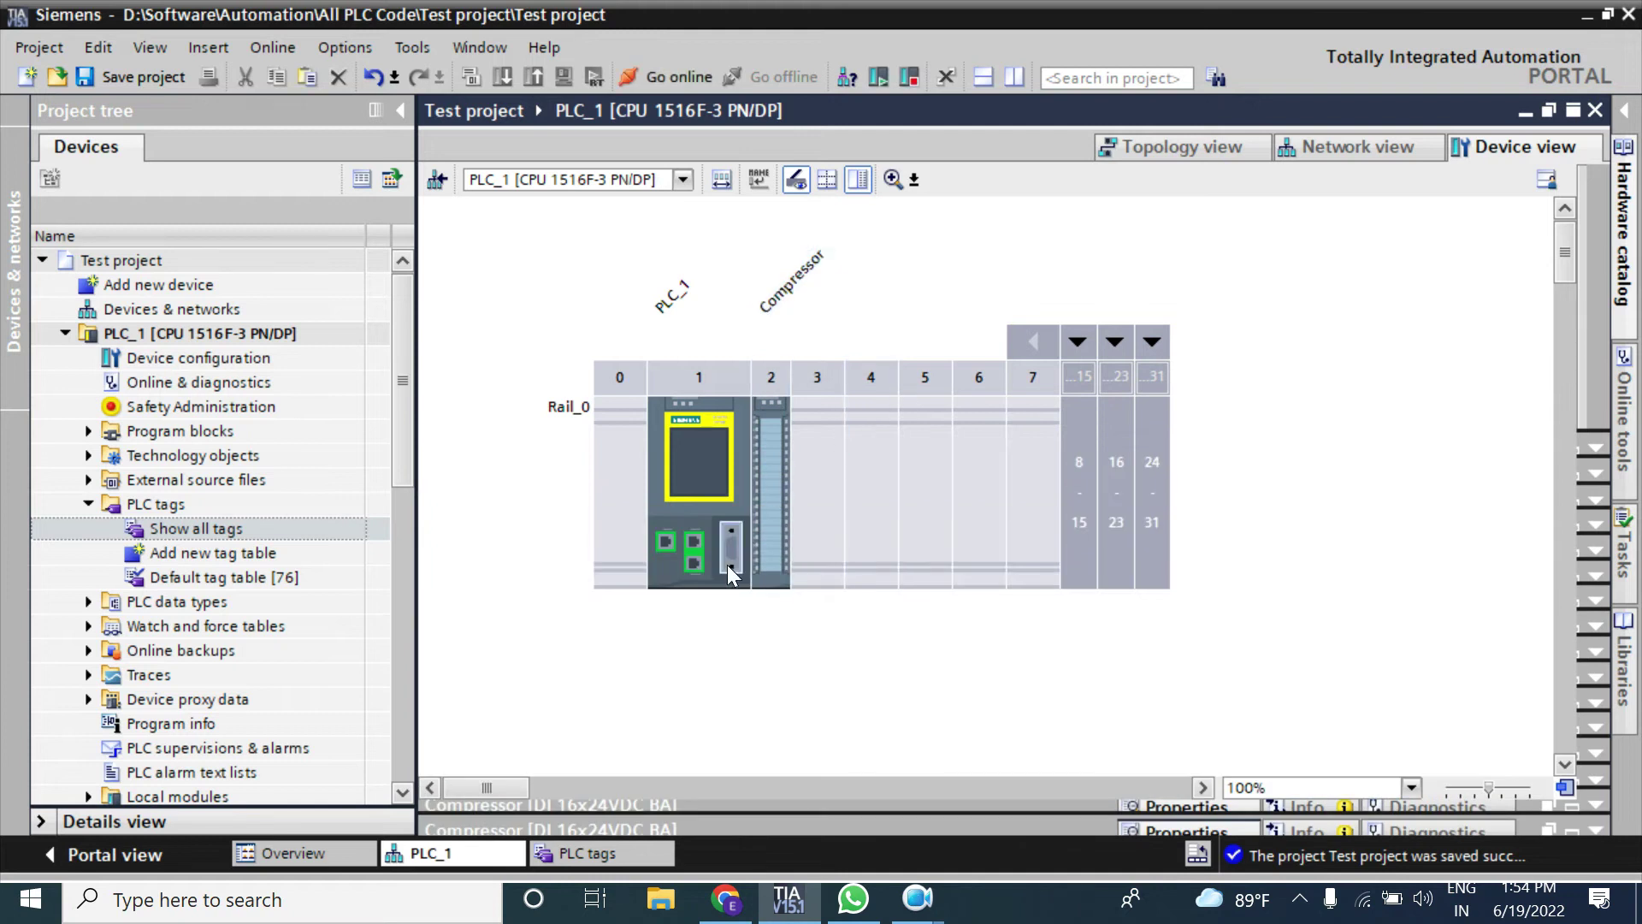
scroll(727, 564, up, 5)
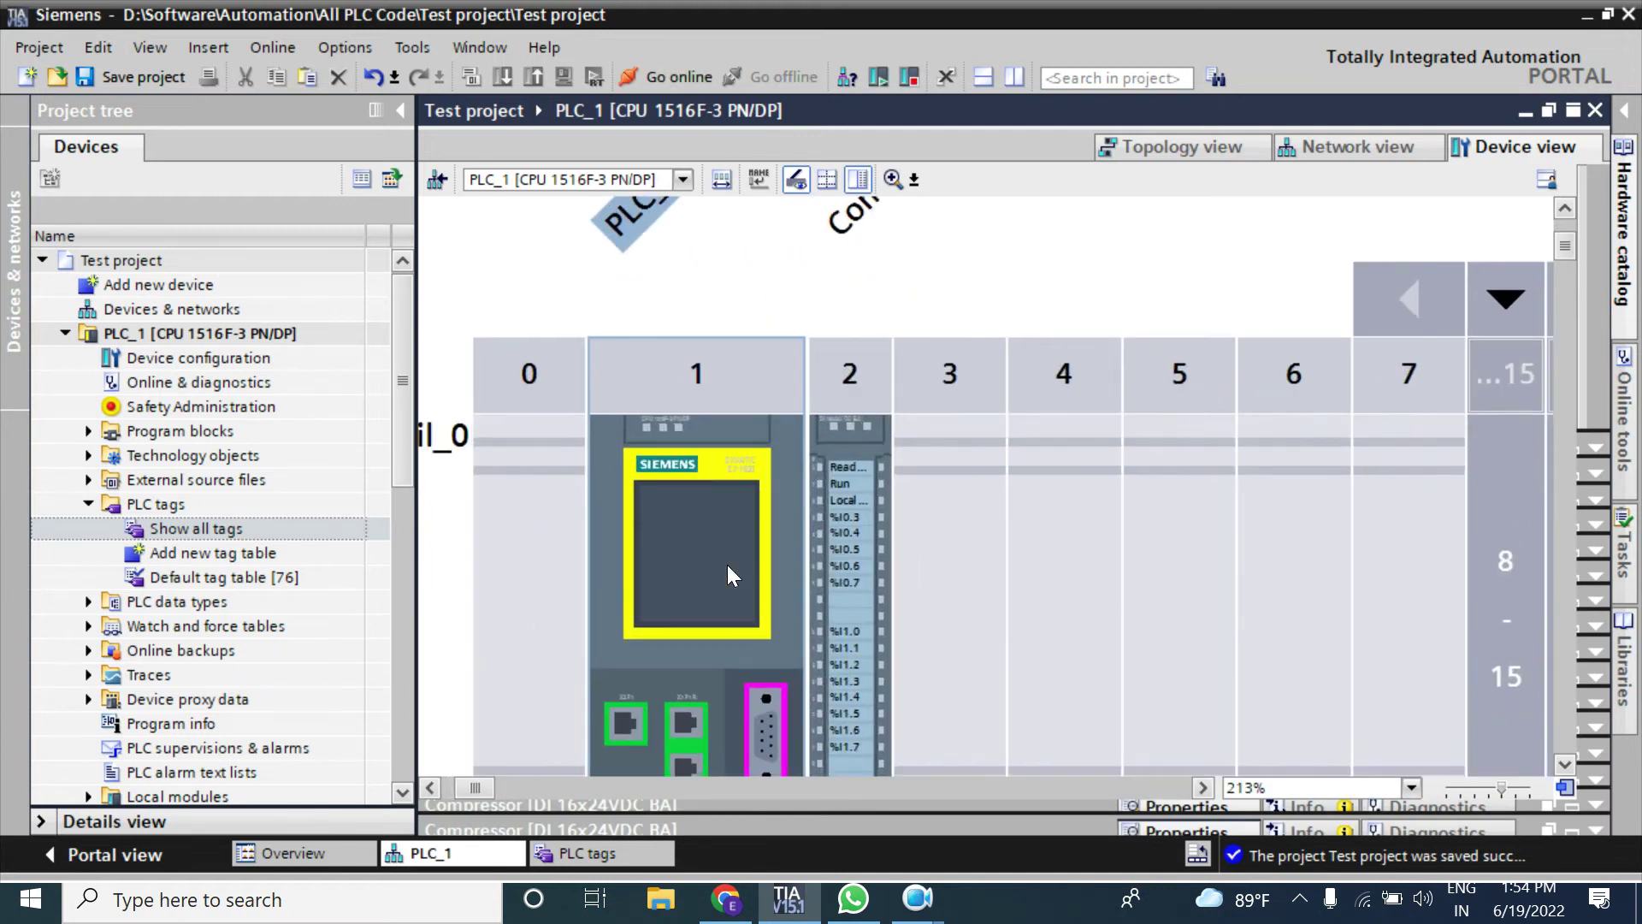
scroll(727, 564, up, 2)
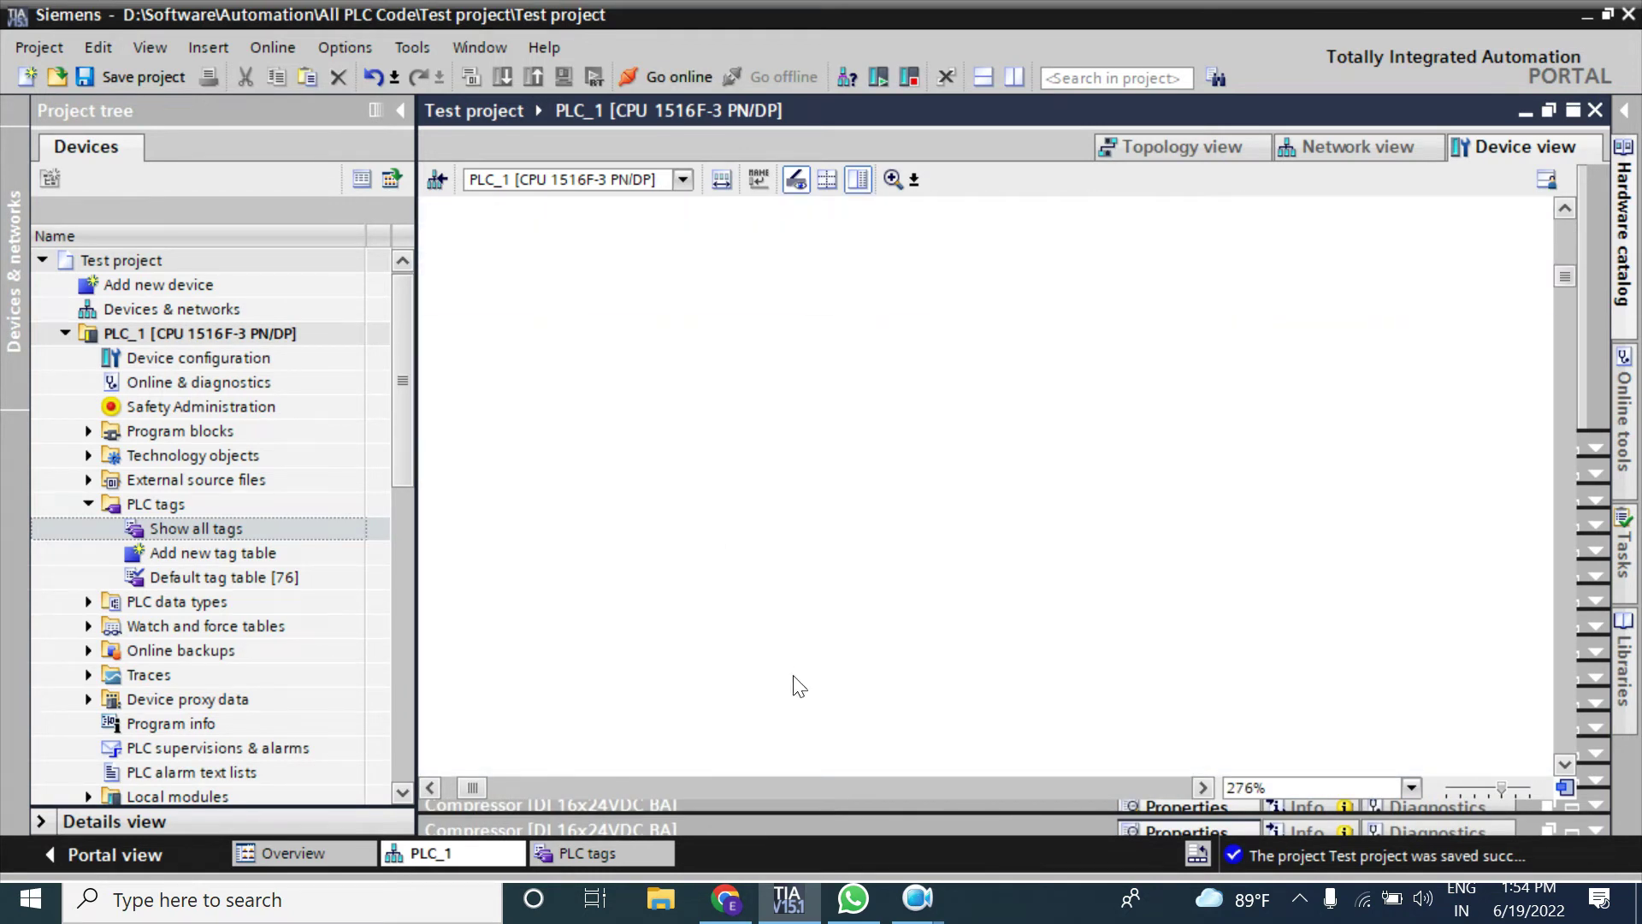
click(1565, 208)
click(1565, 209)
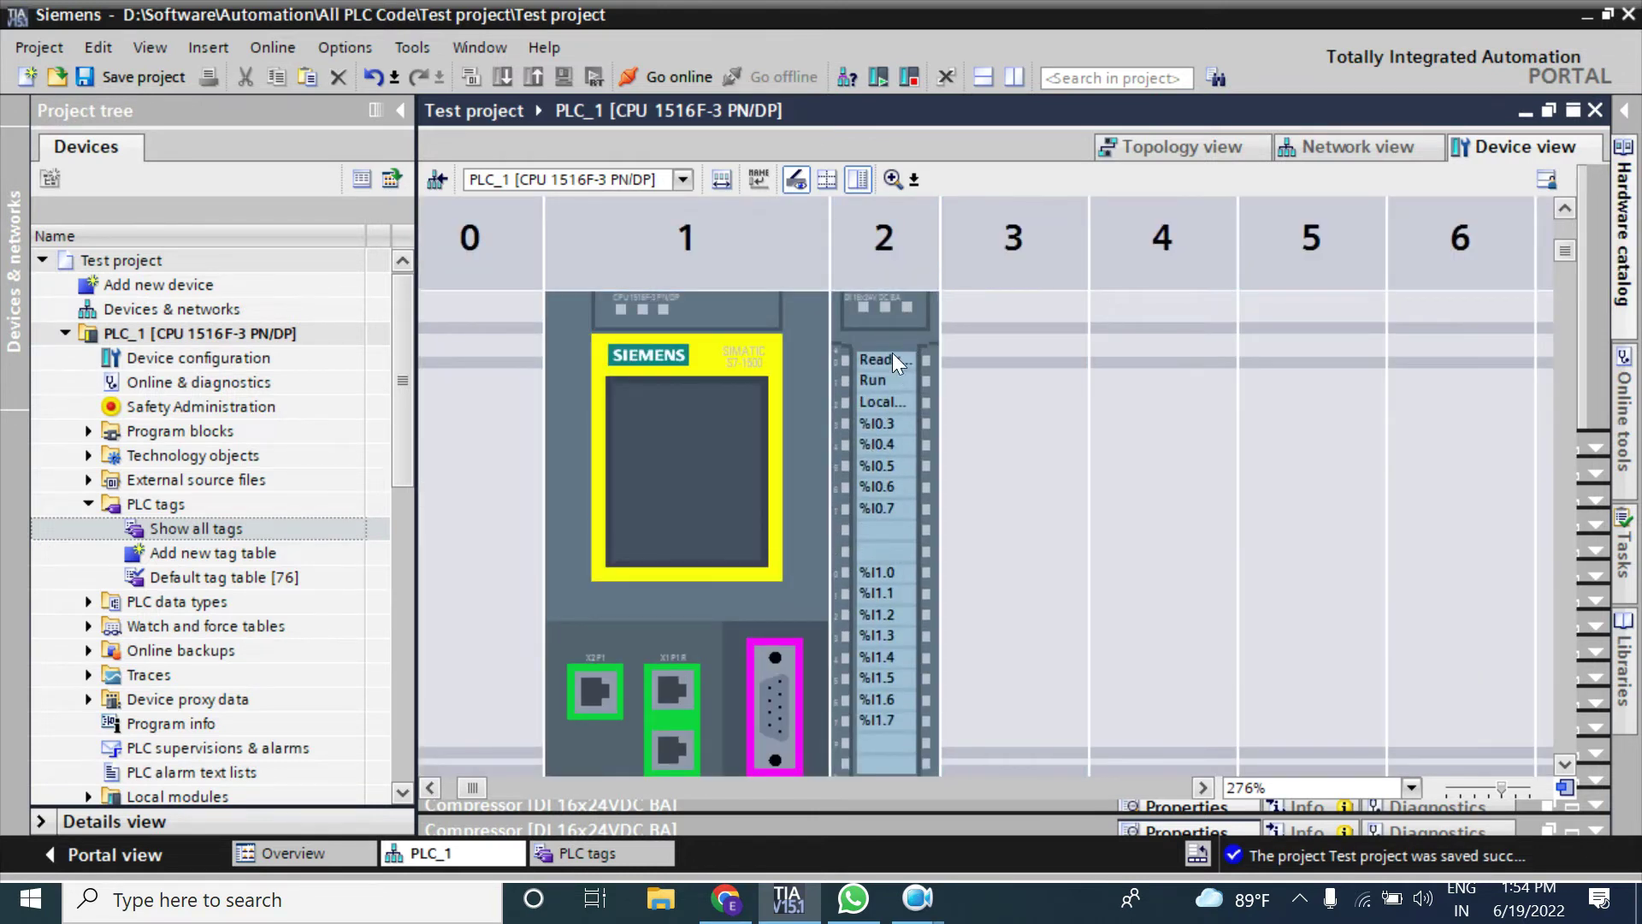
scroll(879, 382, up, 3)
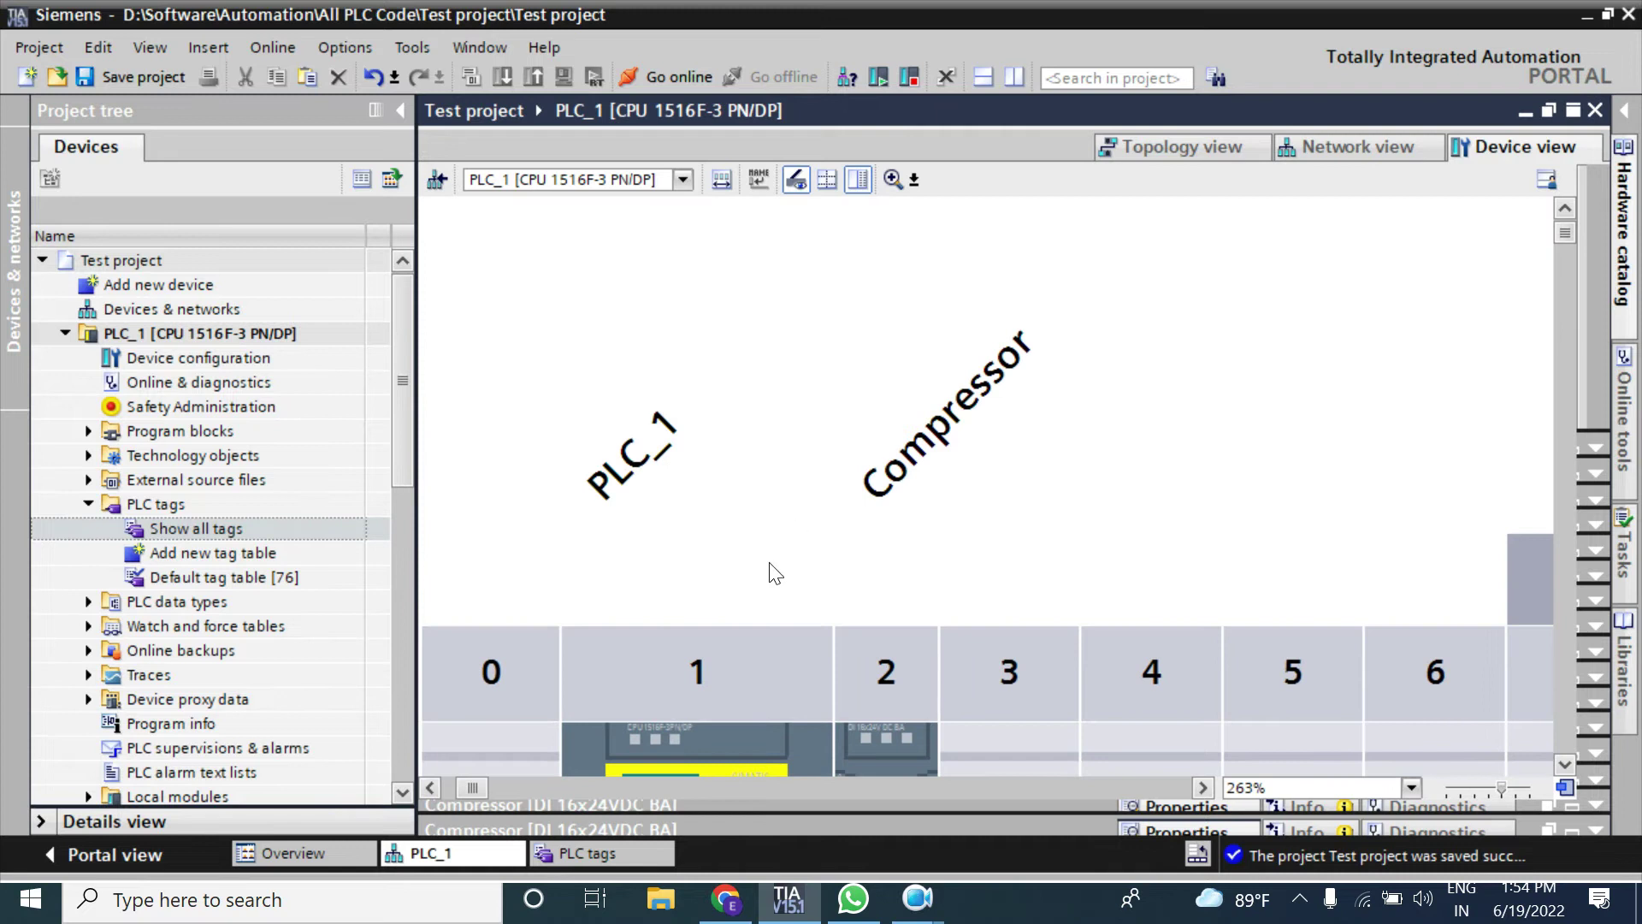
double_click(869, 762)
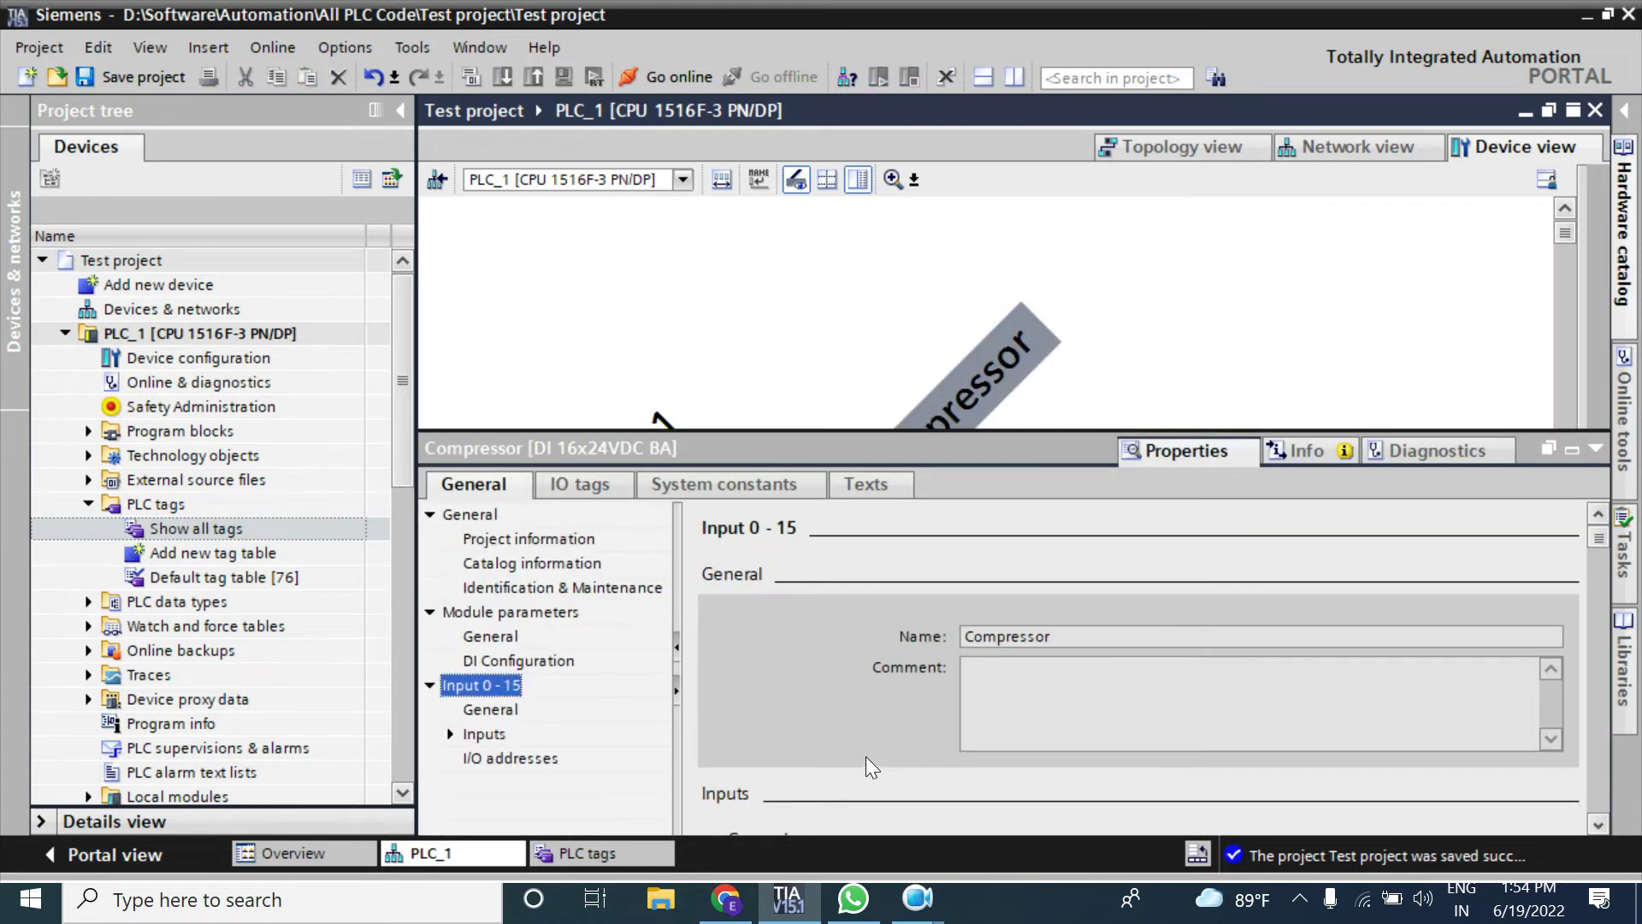
Step: Check the Compressor module's IO tags and system constants, including hardware identifier 257
click(602, 488)
click(680, 485)
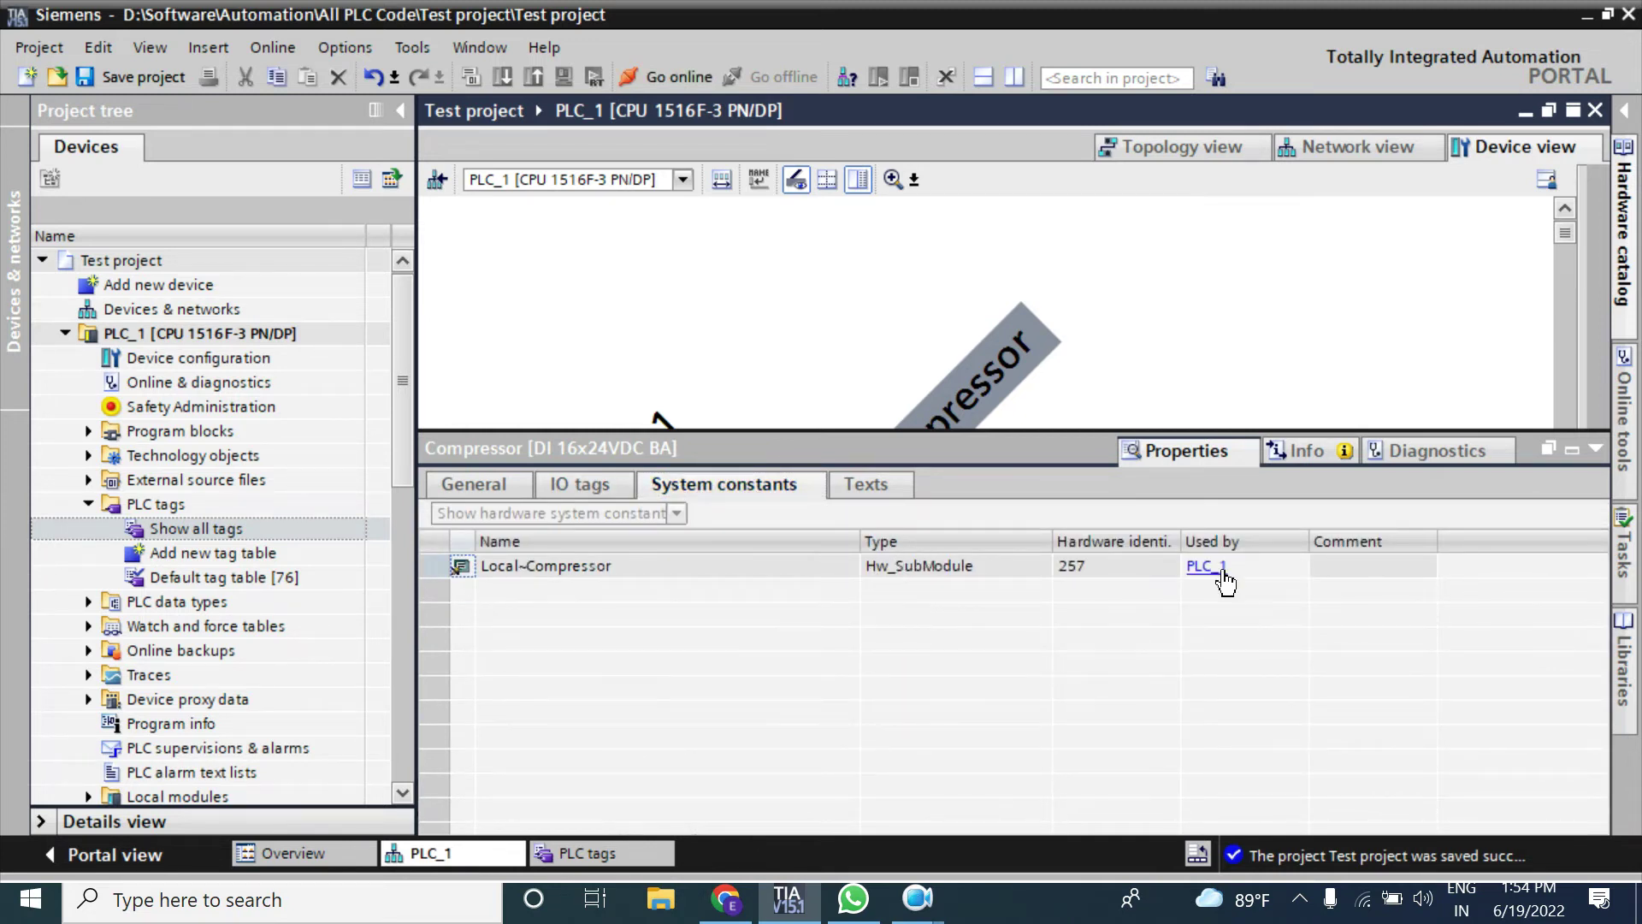
click(1092, 567)
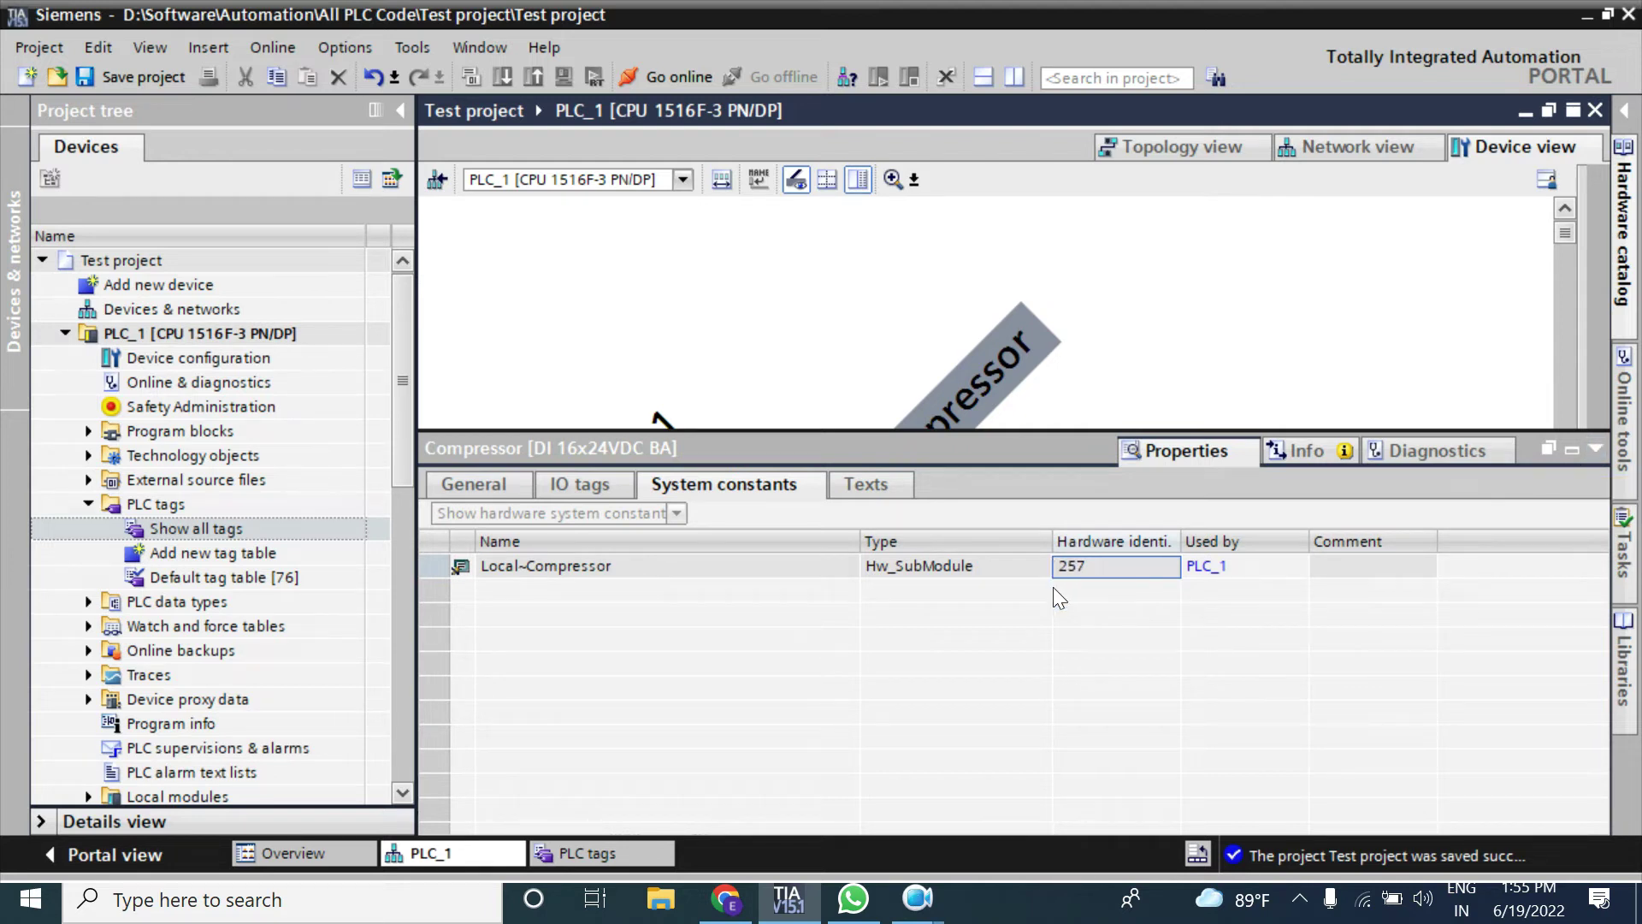
Step: Collapse the Properties panel, show the whole rack at 100% zoom, and open the Hardware catalog
click(1592, 450)
click(1411, 788)
click(1275, 657)
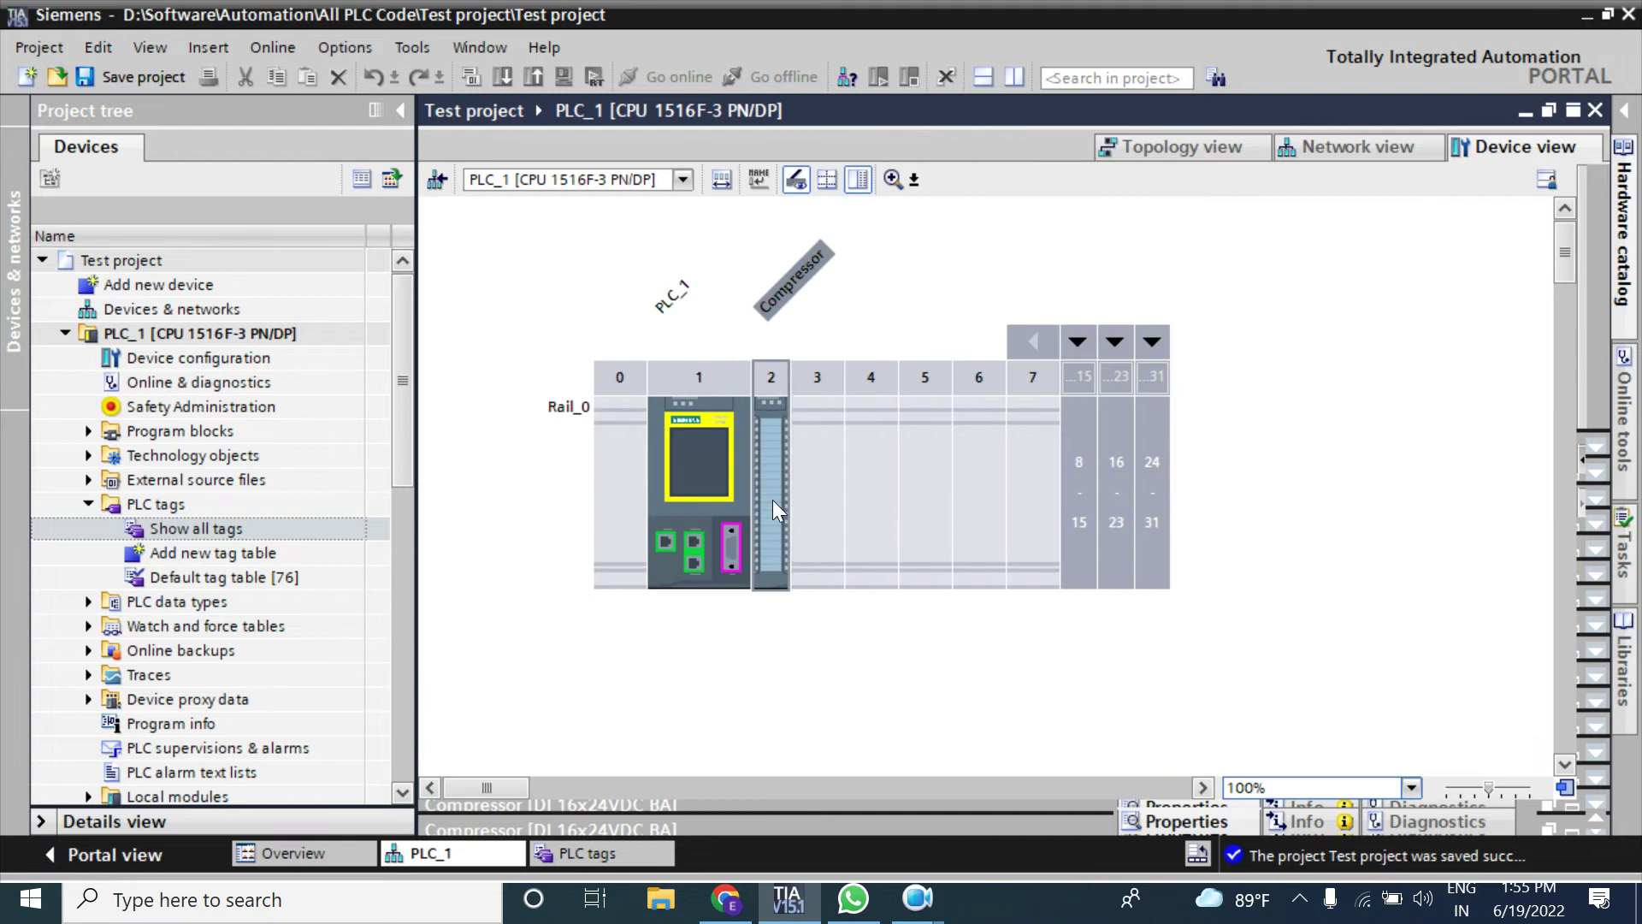
click(1241, 444)
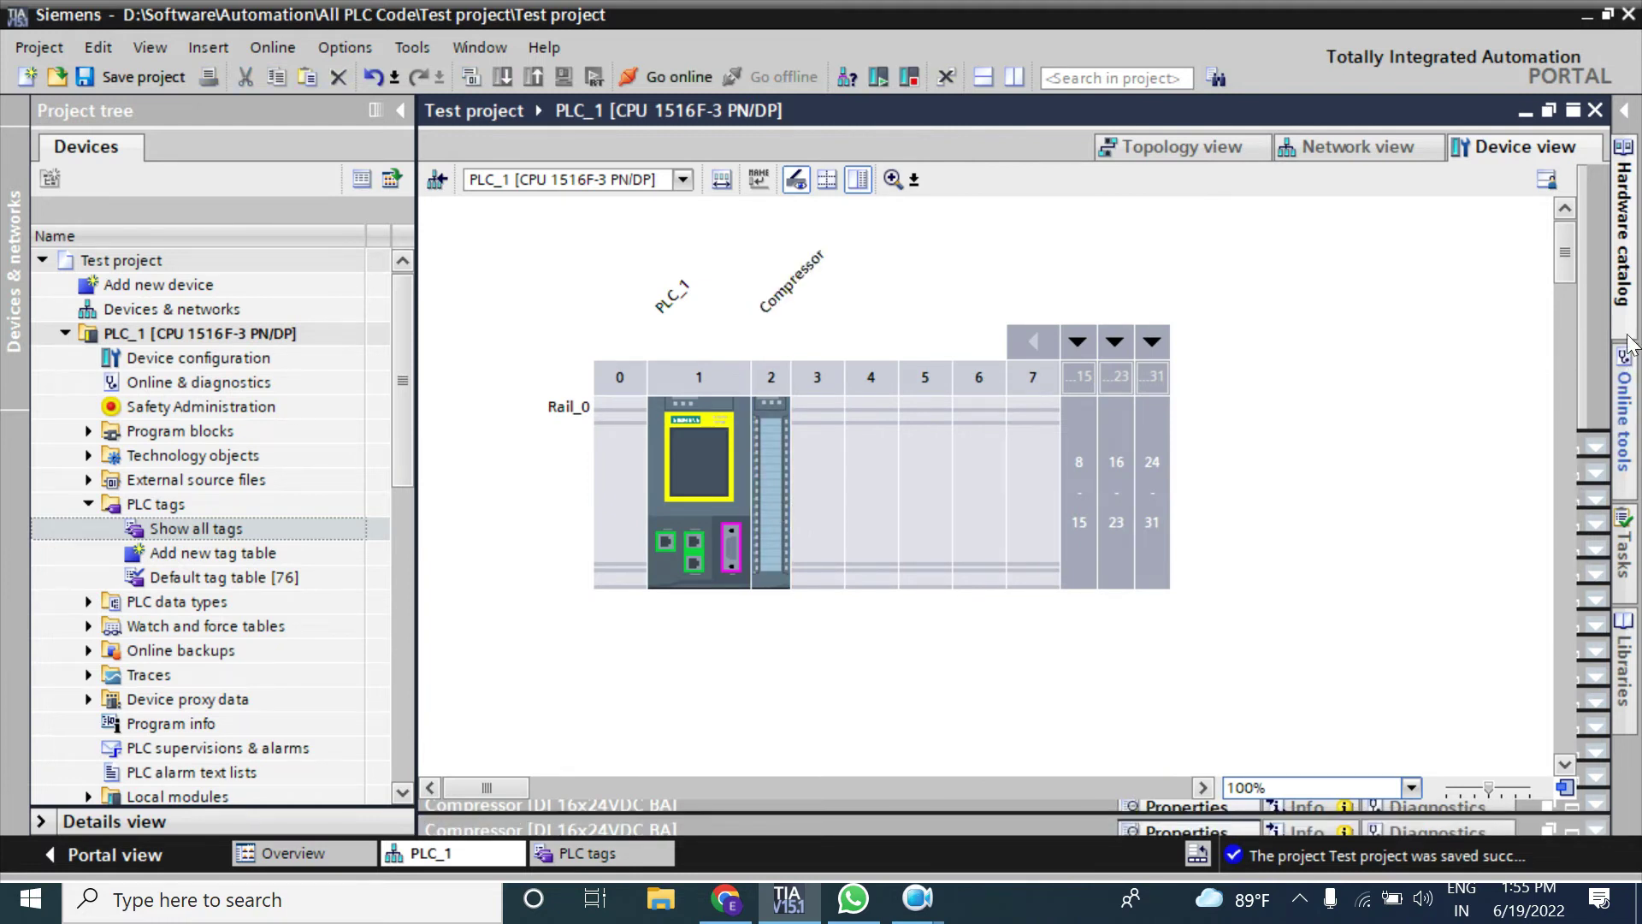
click(1624, 248)
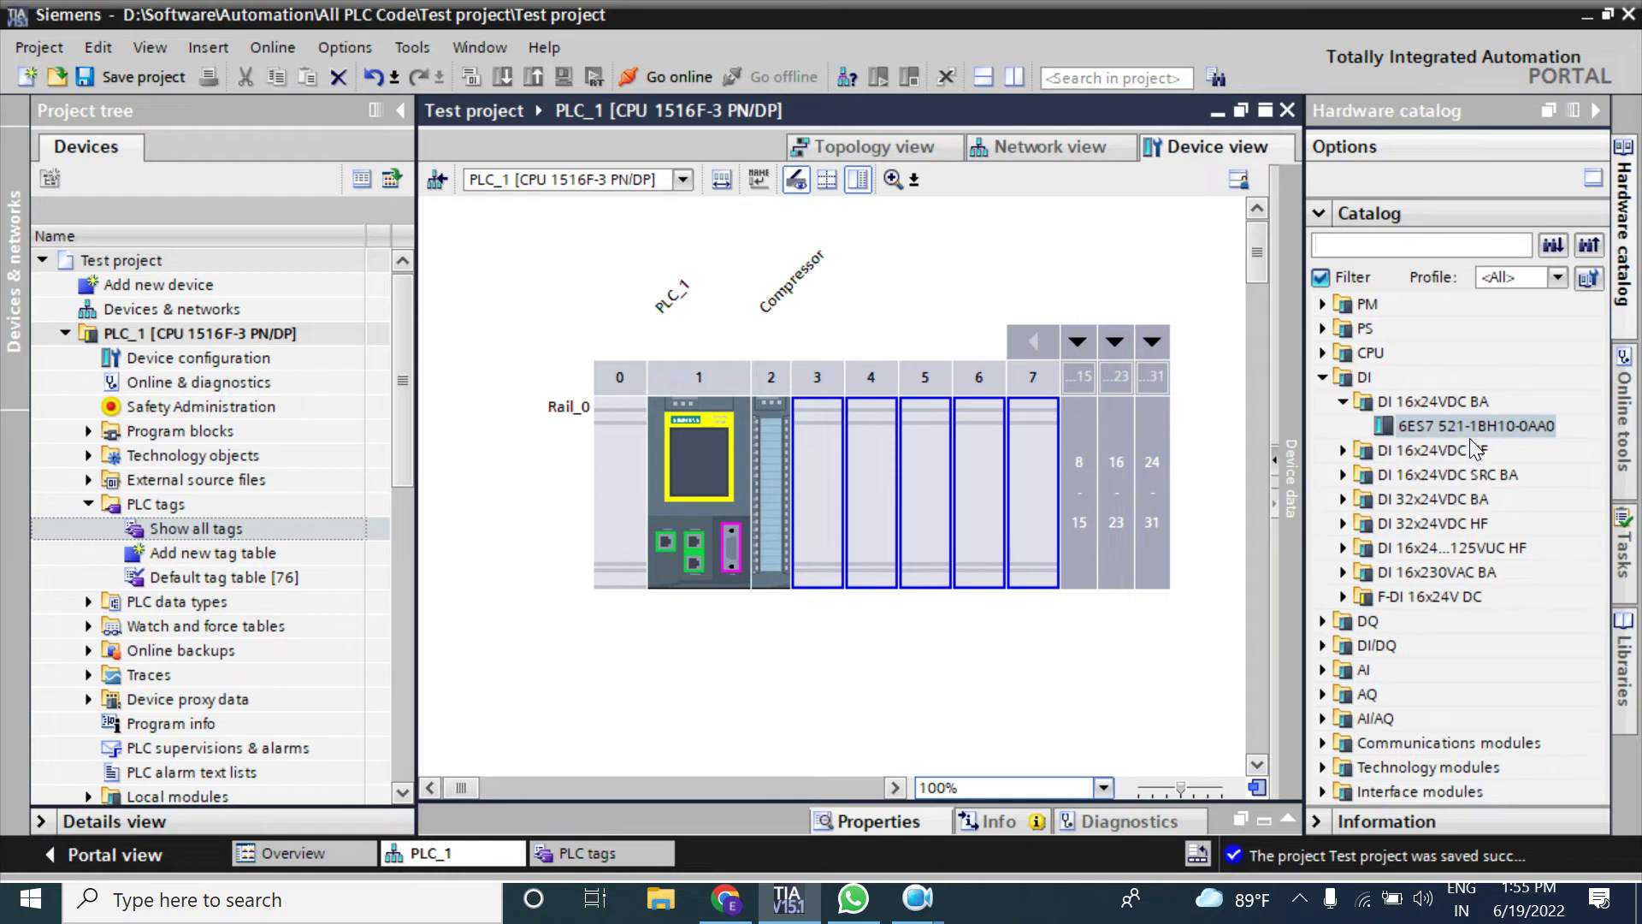
Step: Drag the DQ 16x24VDC/0.5A BA module (6ES7 522-1BH10-0AA0) from the catalog into slot 3
click(1323, 376)
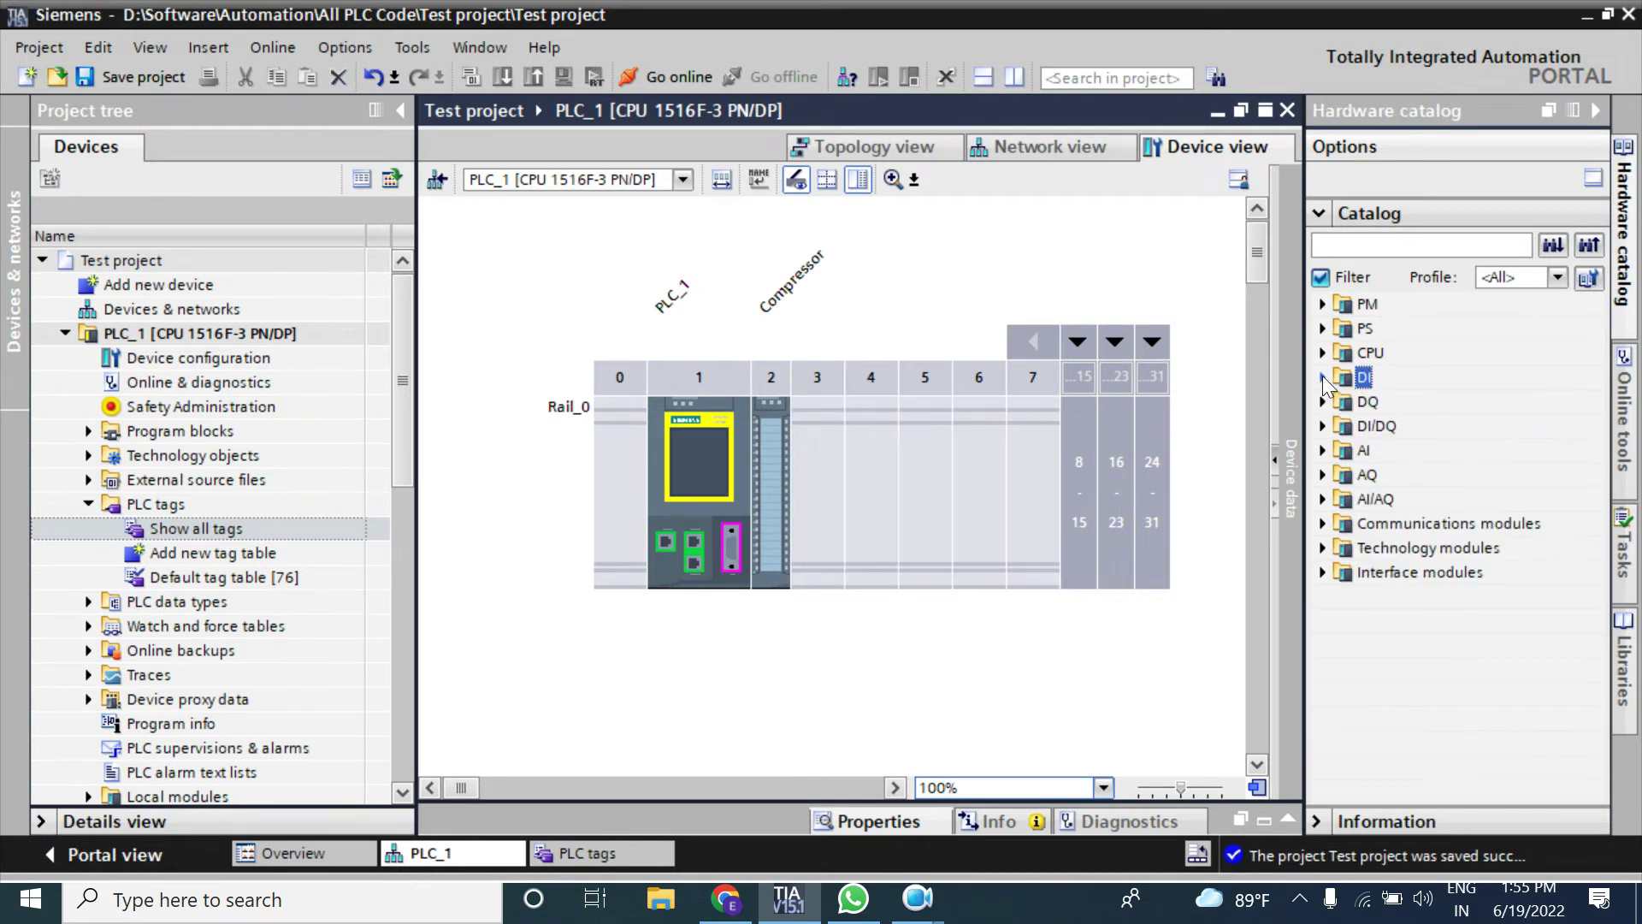
click(1322, 402)
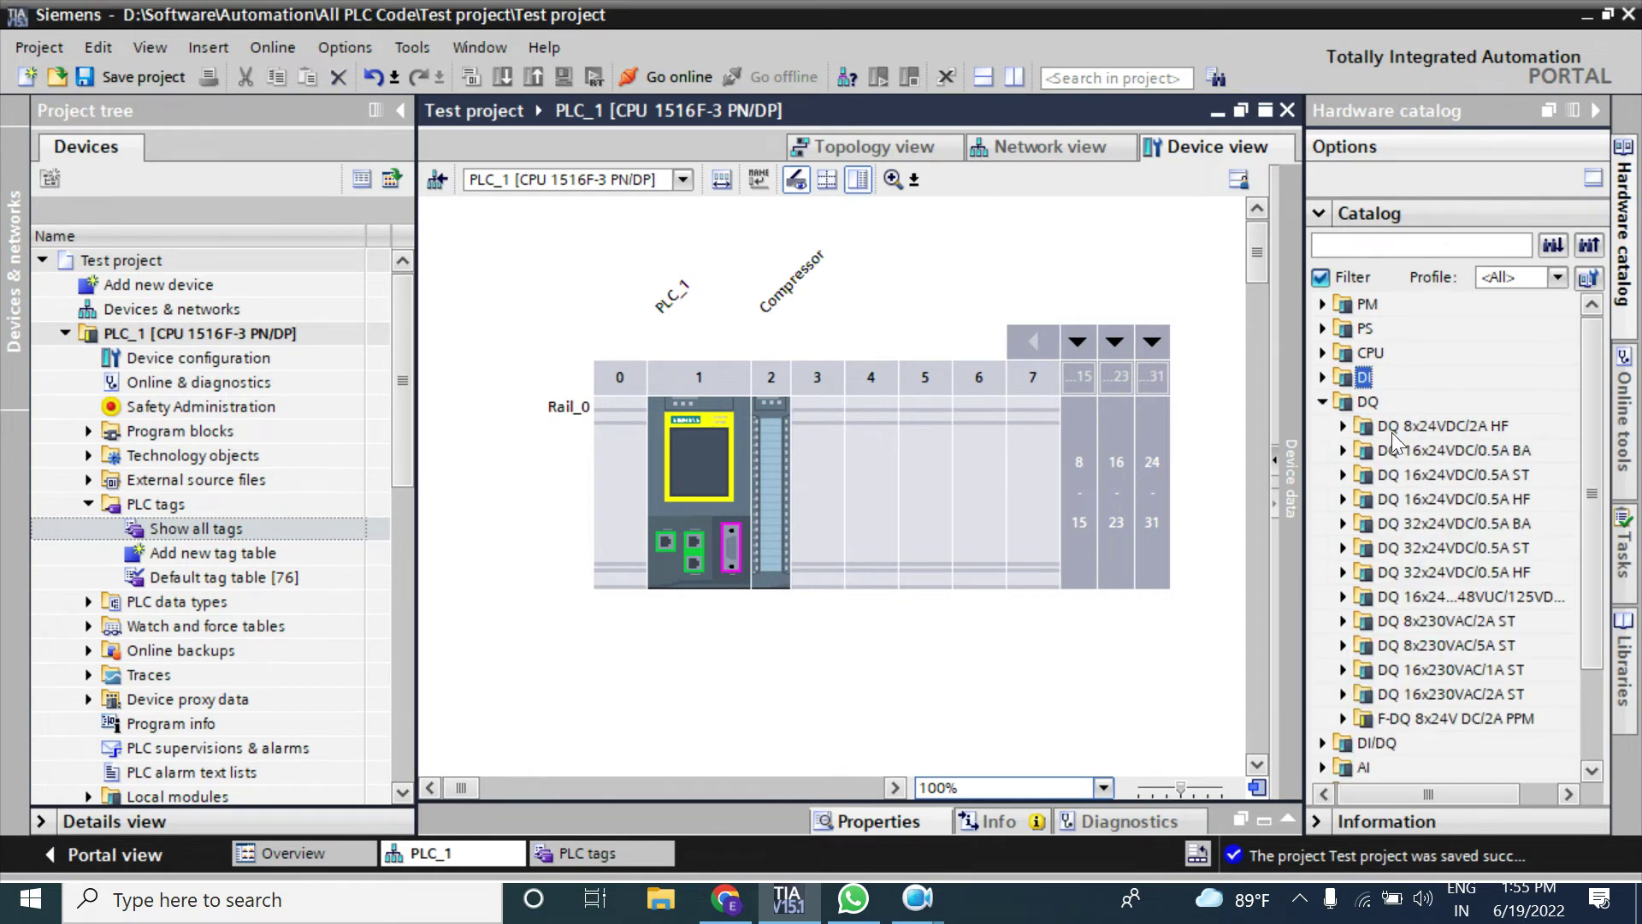
click(1342, 450)
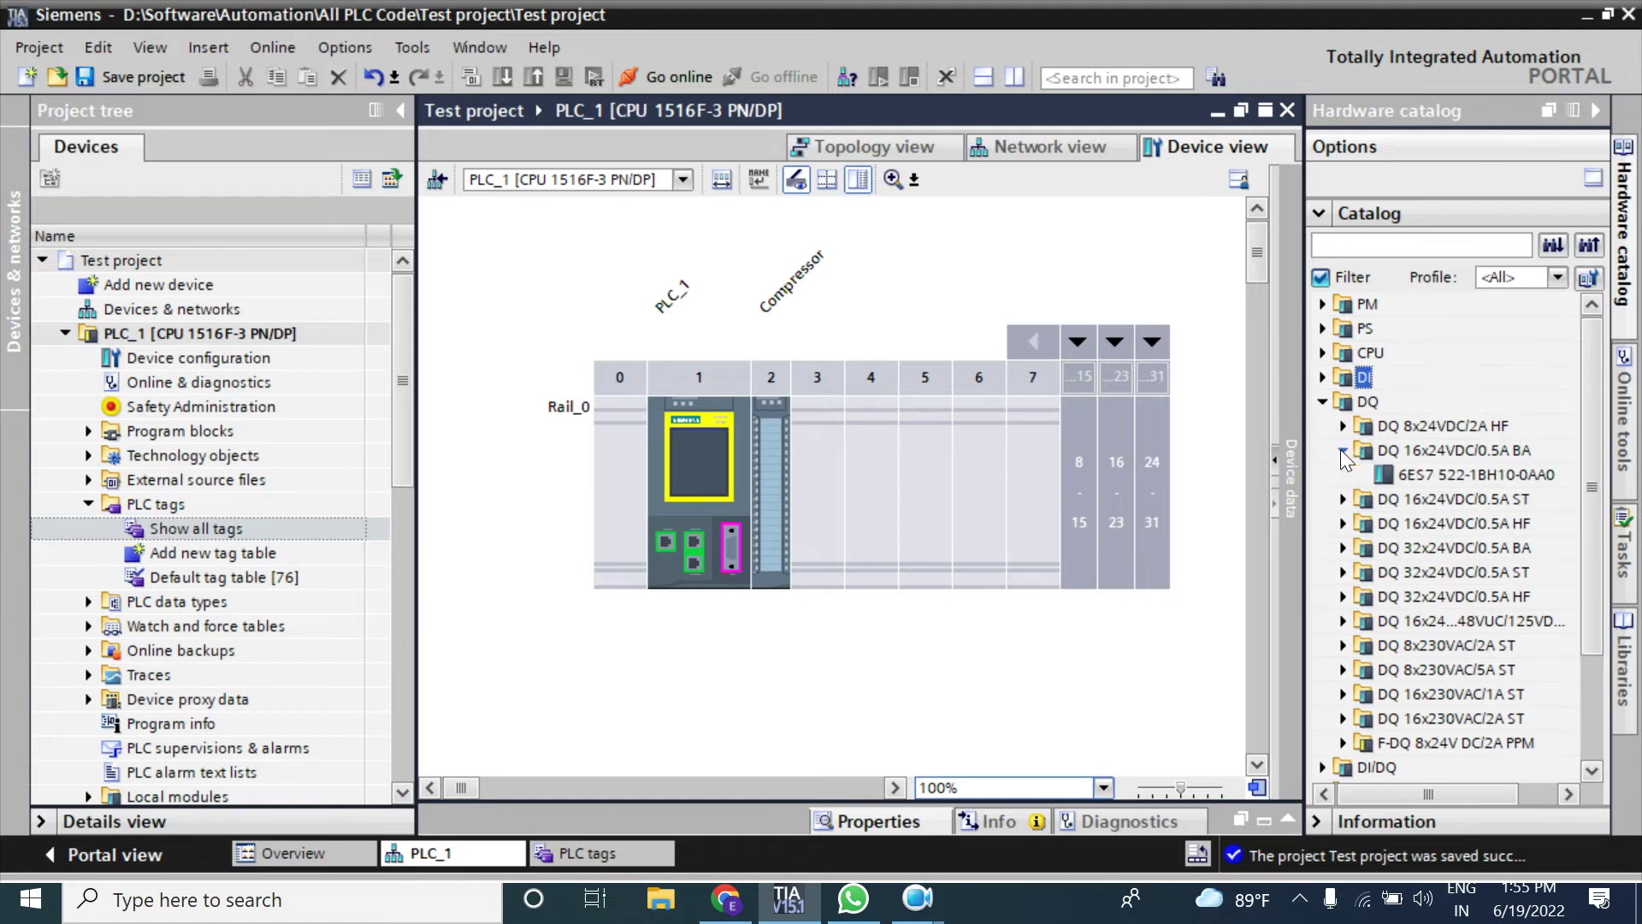
click(1414, 475)
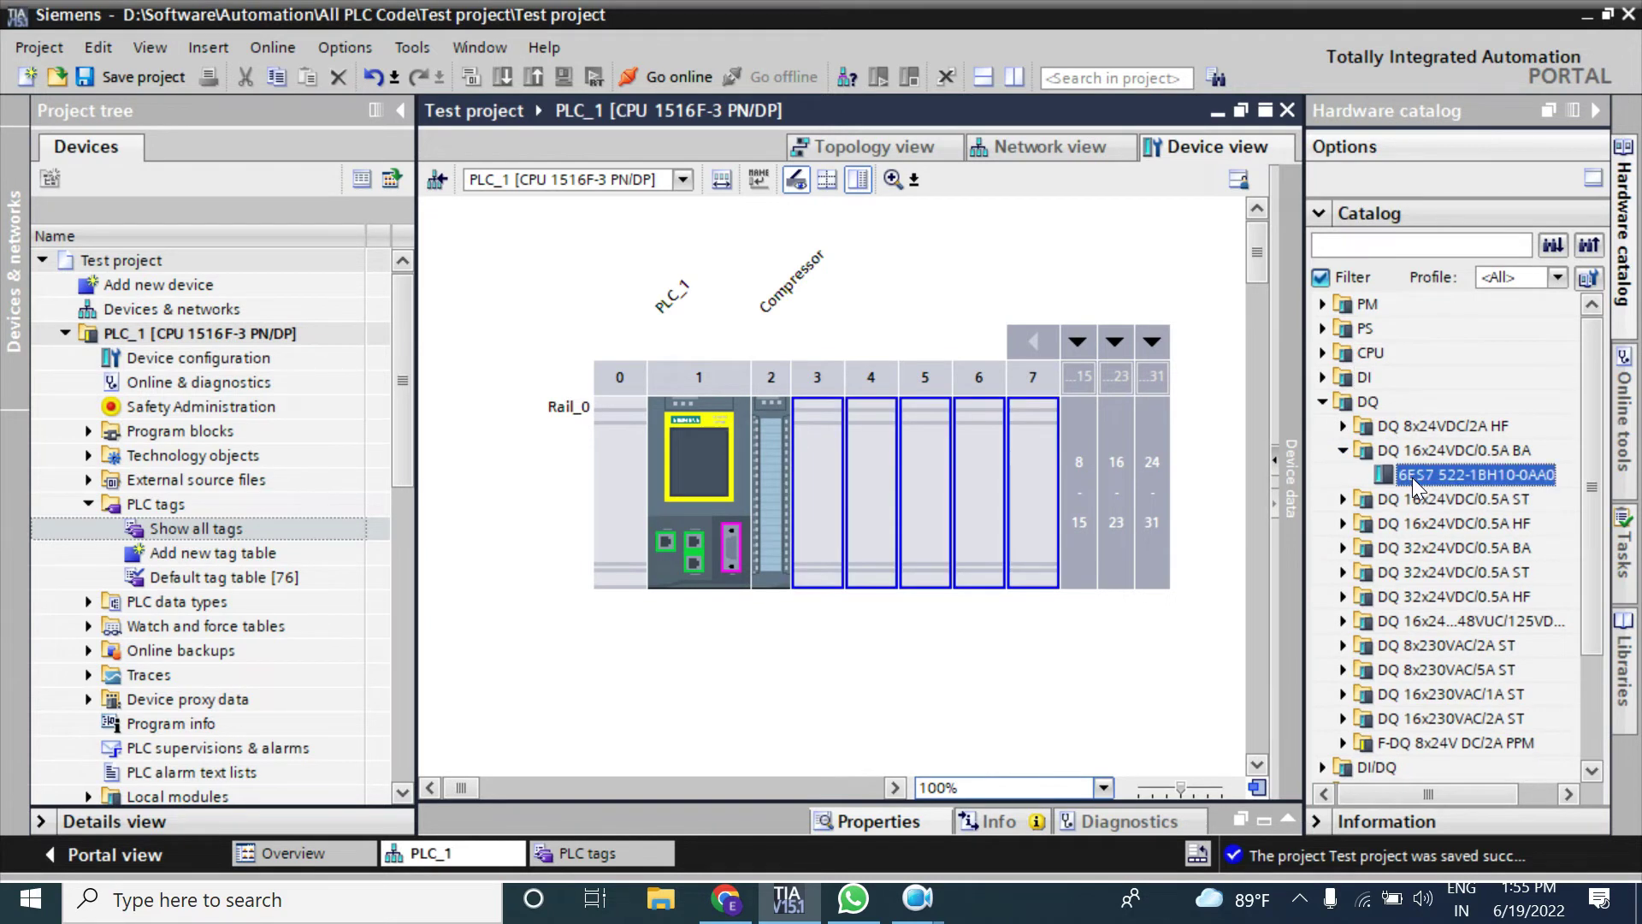
drag(1372, 474, 820, 479)
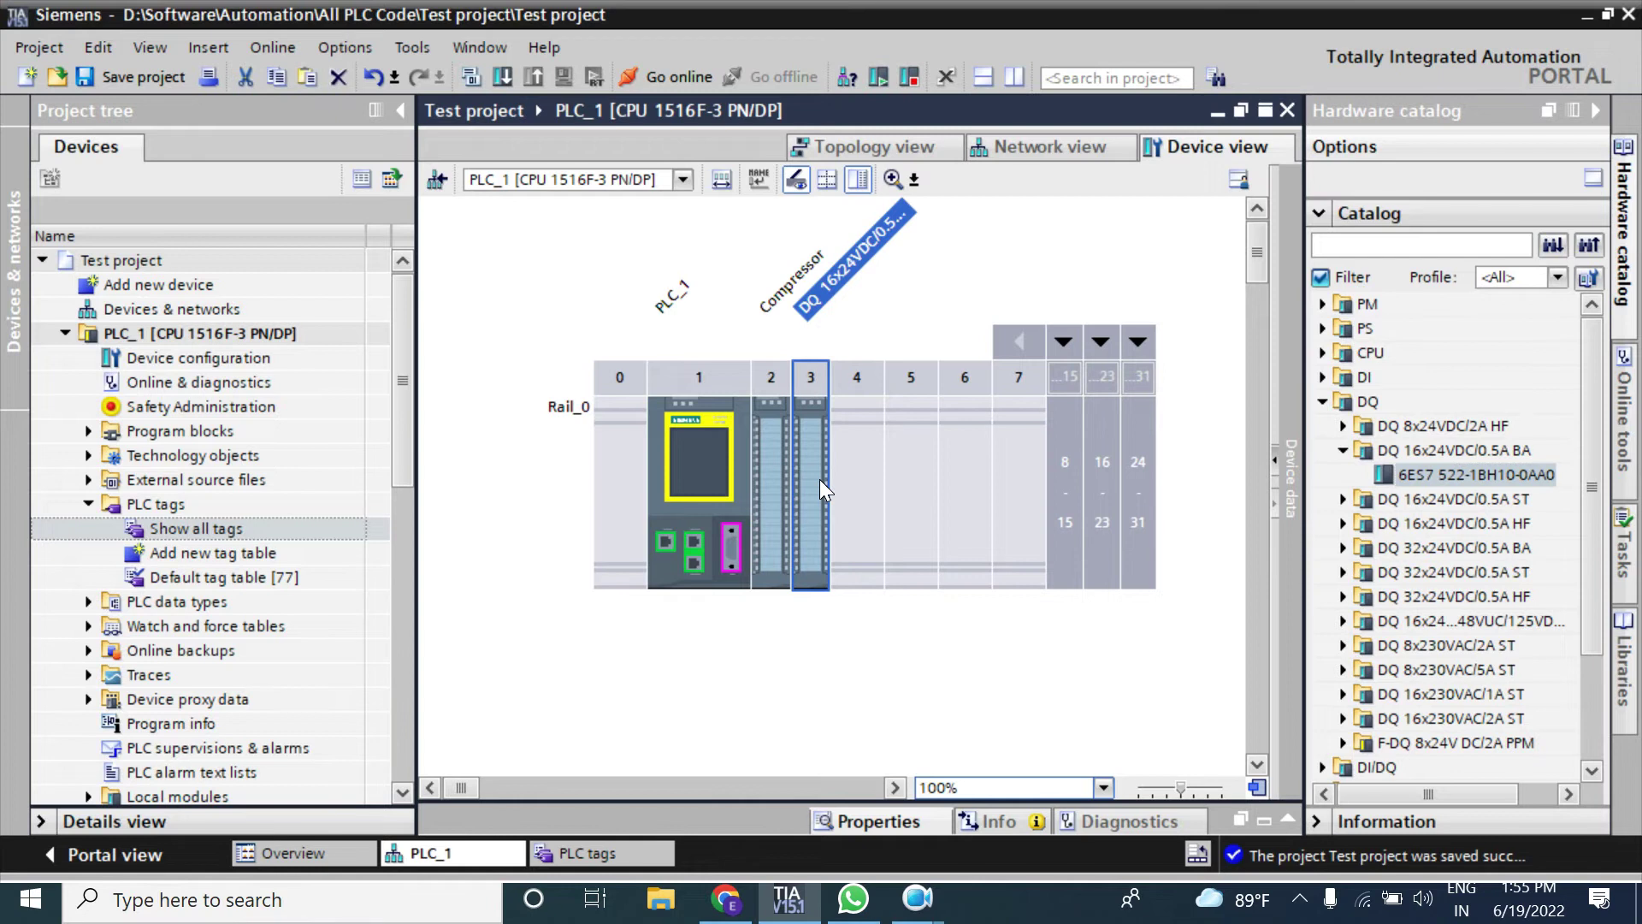
double_click(817, 480)
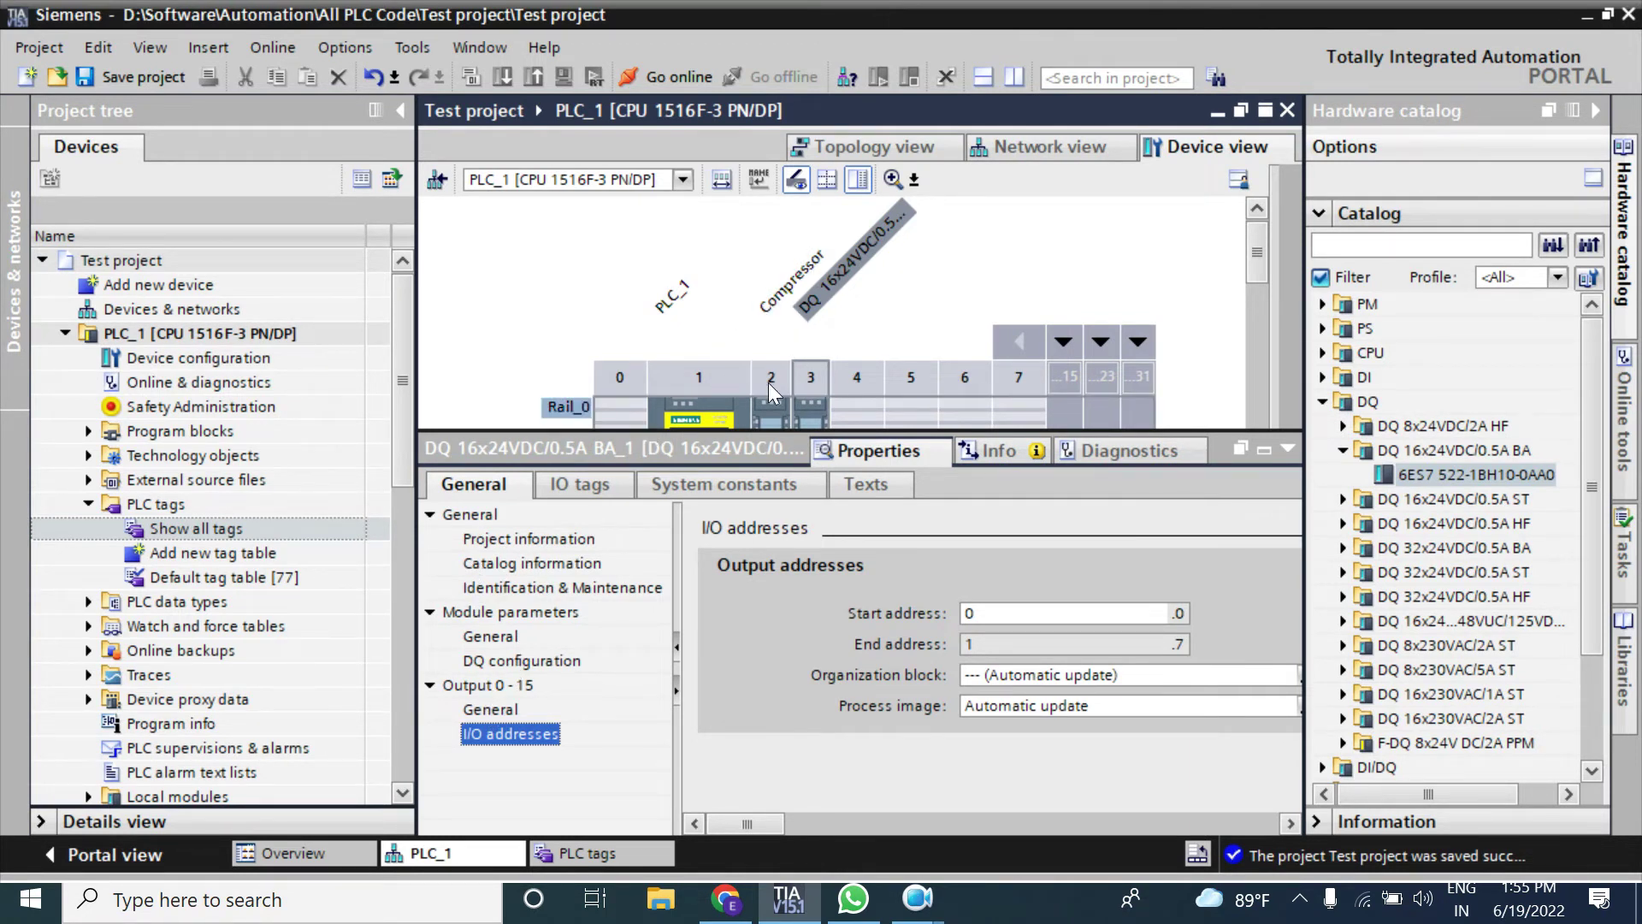
Step: Review the DQ BA module's project information, catalog information and module parameters
click(554, 539)
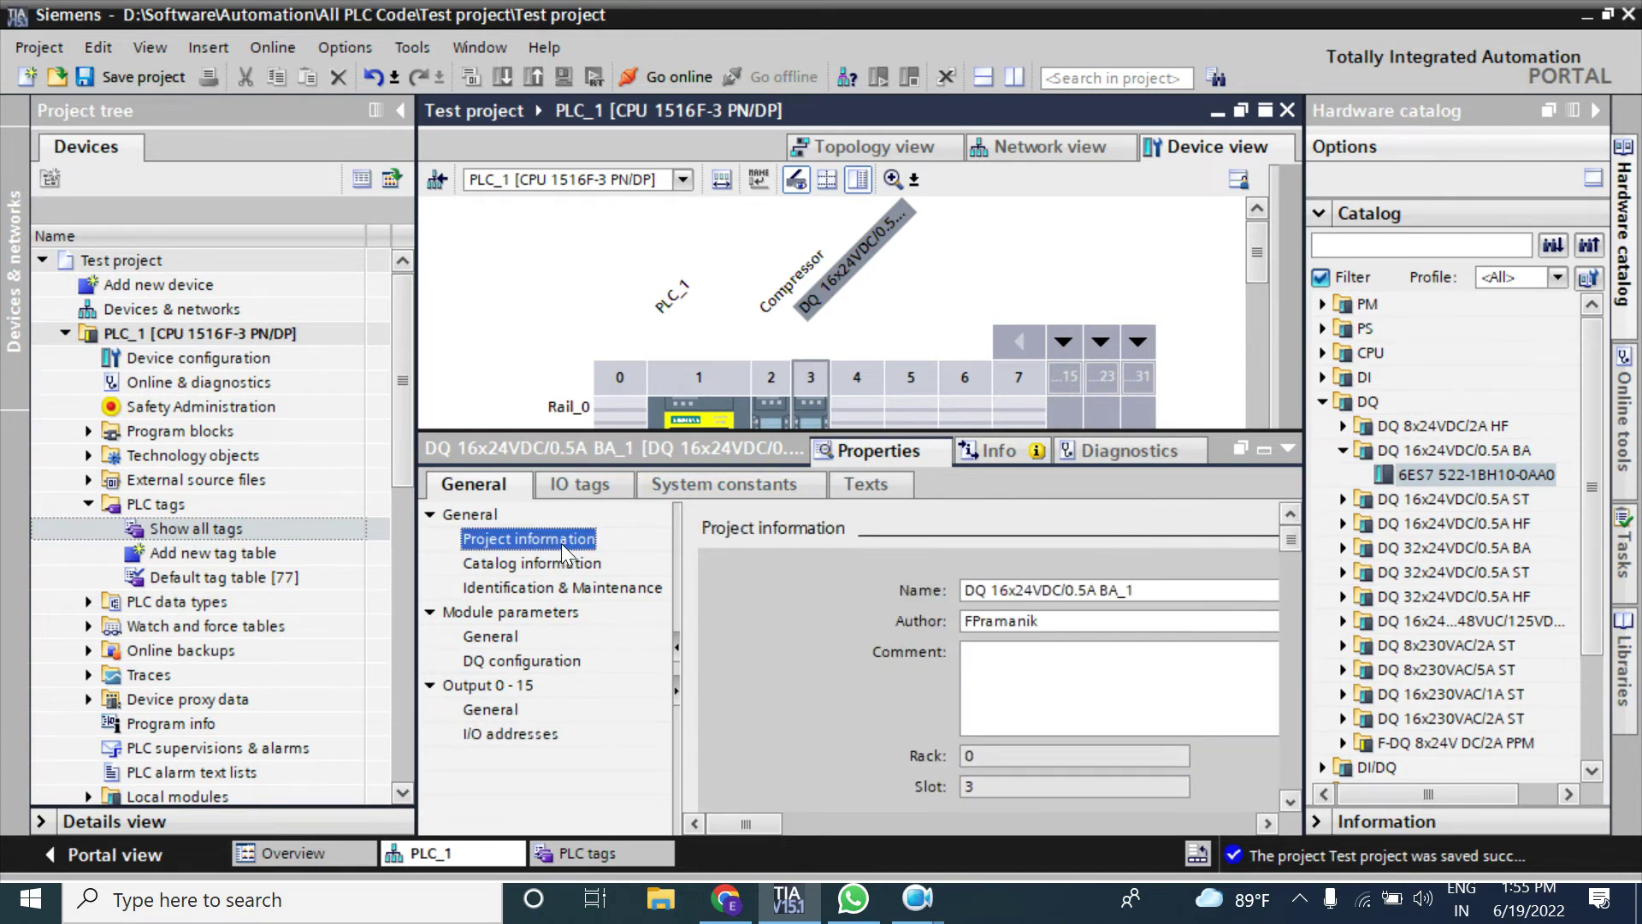
click(1048, 591)
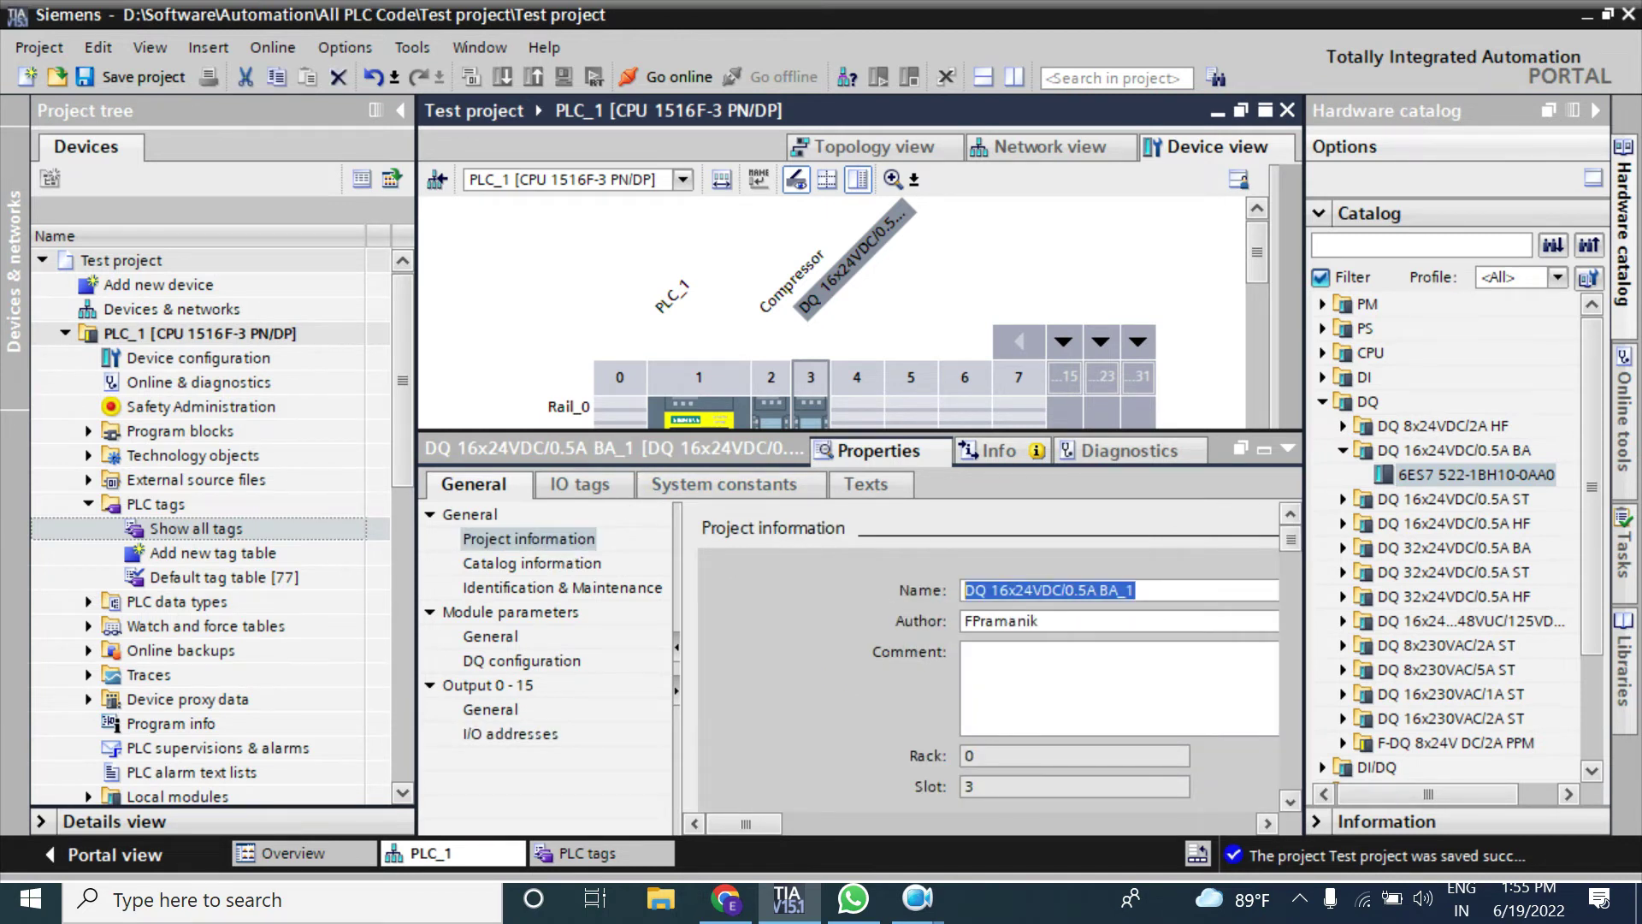
click(544, 563)
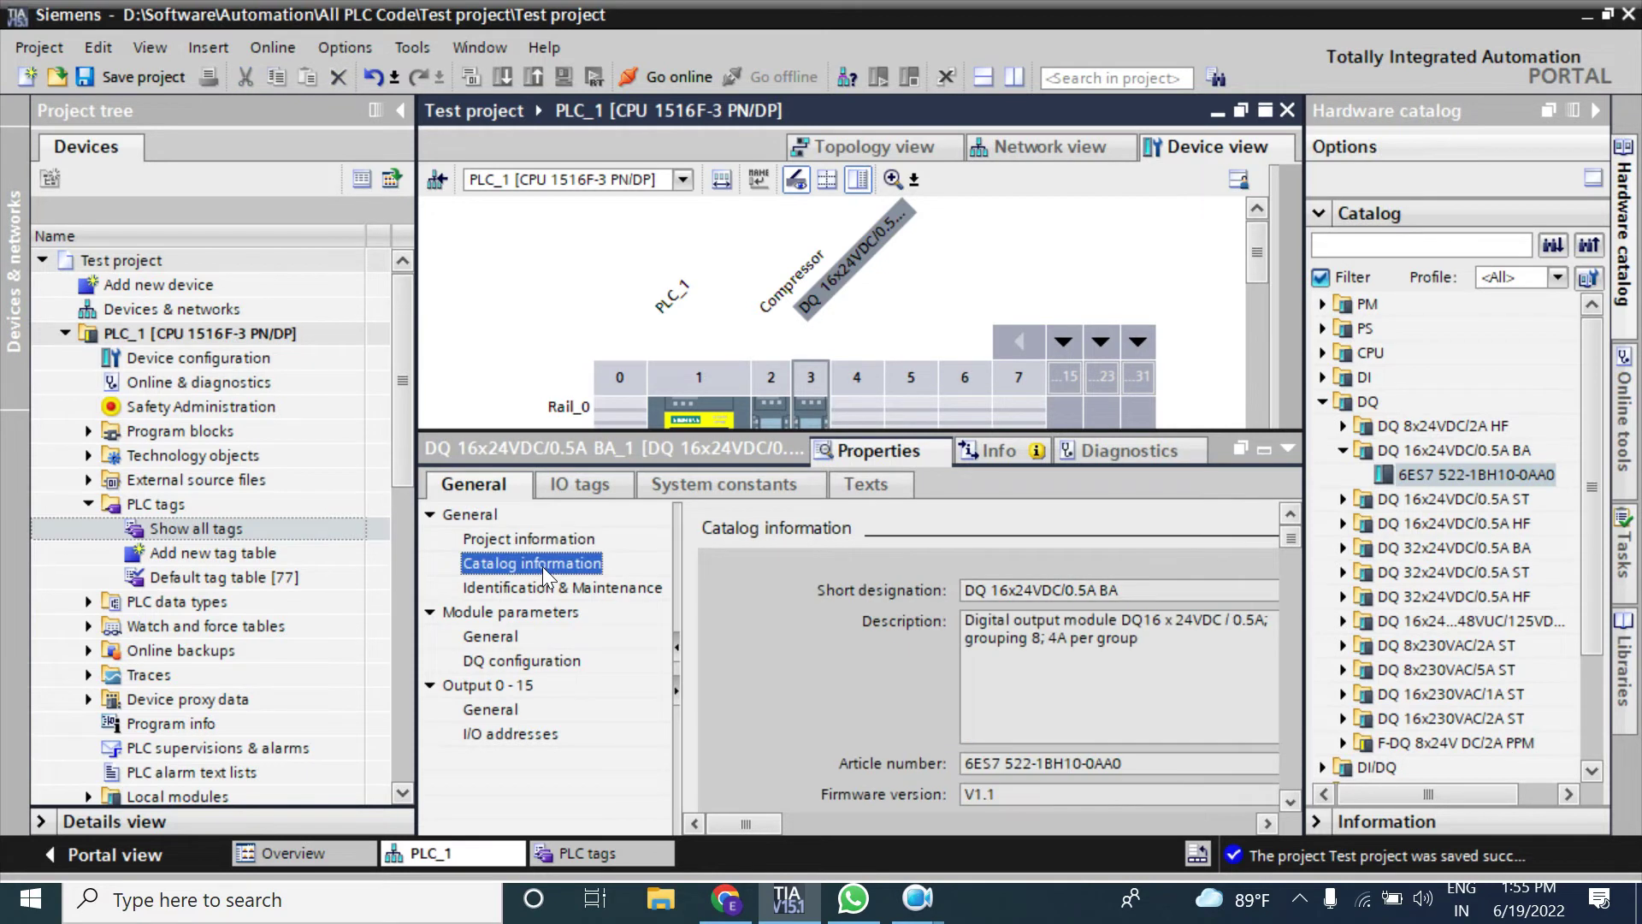
click(1129, 637)
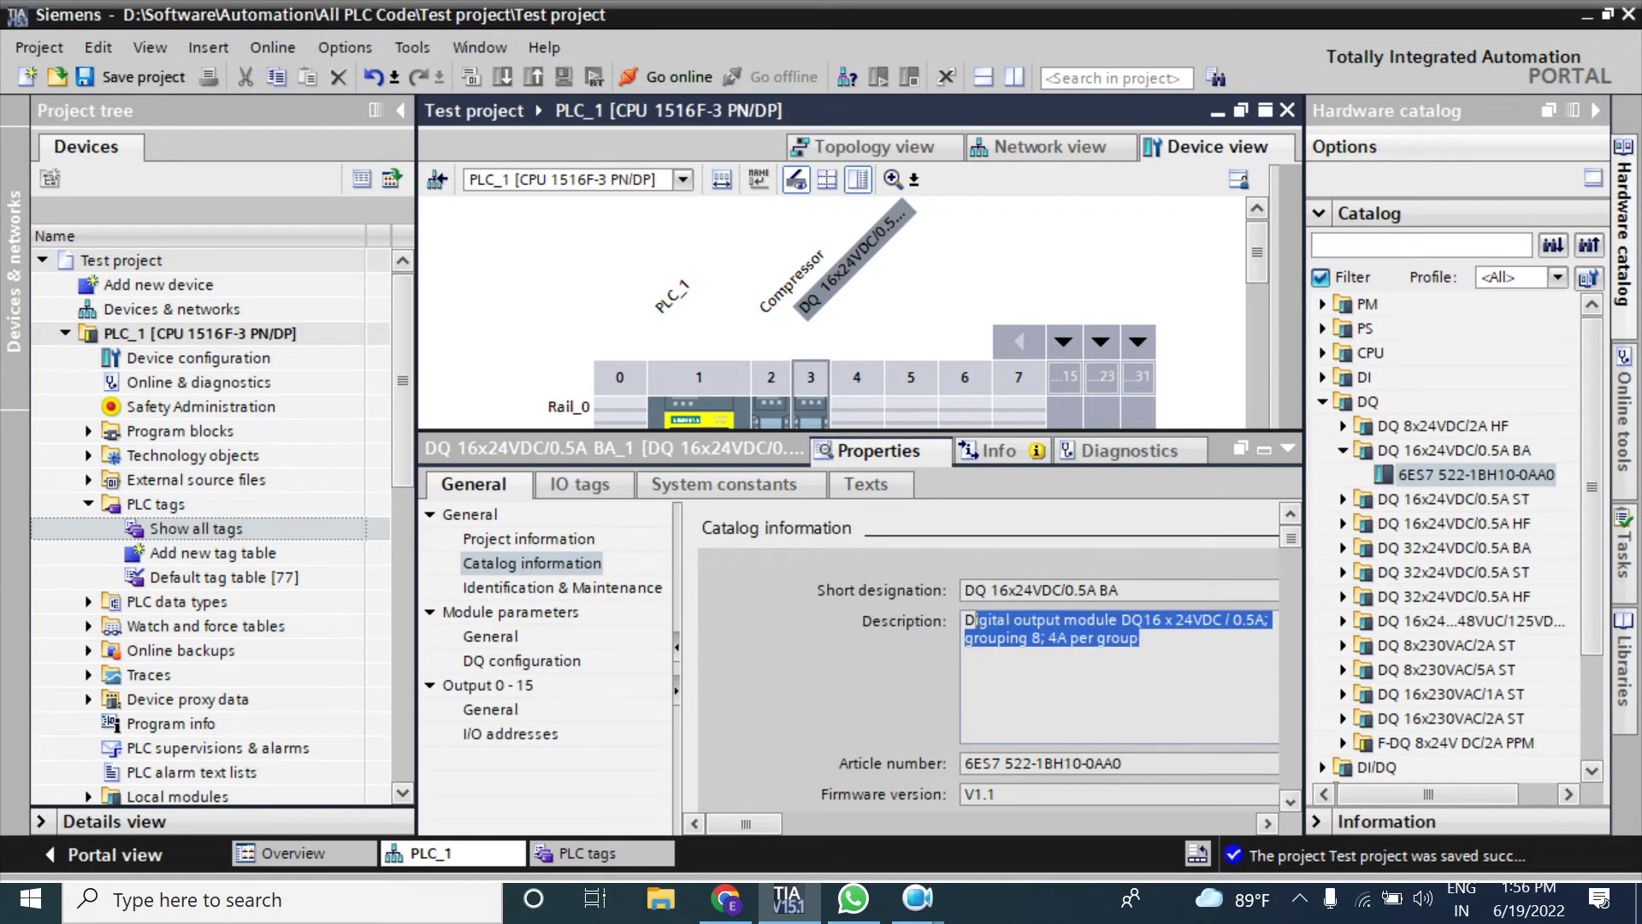
click(494, 611)
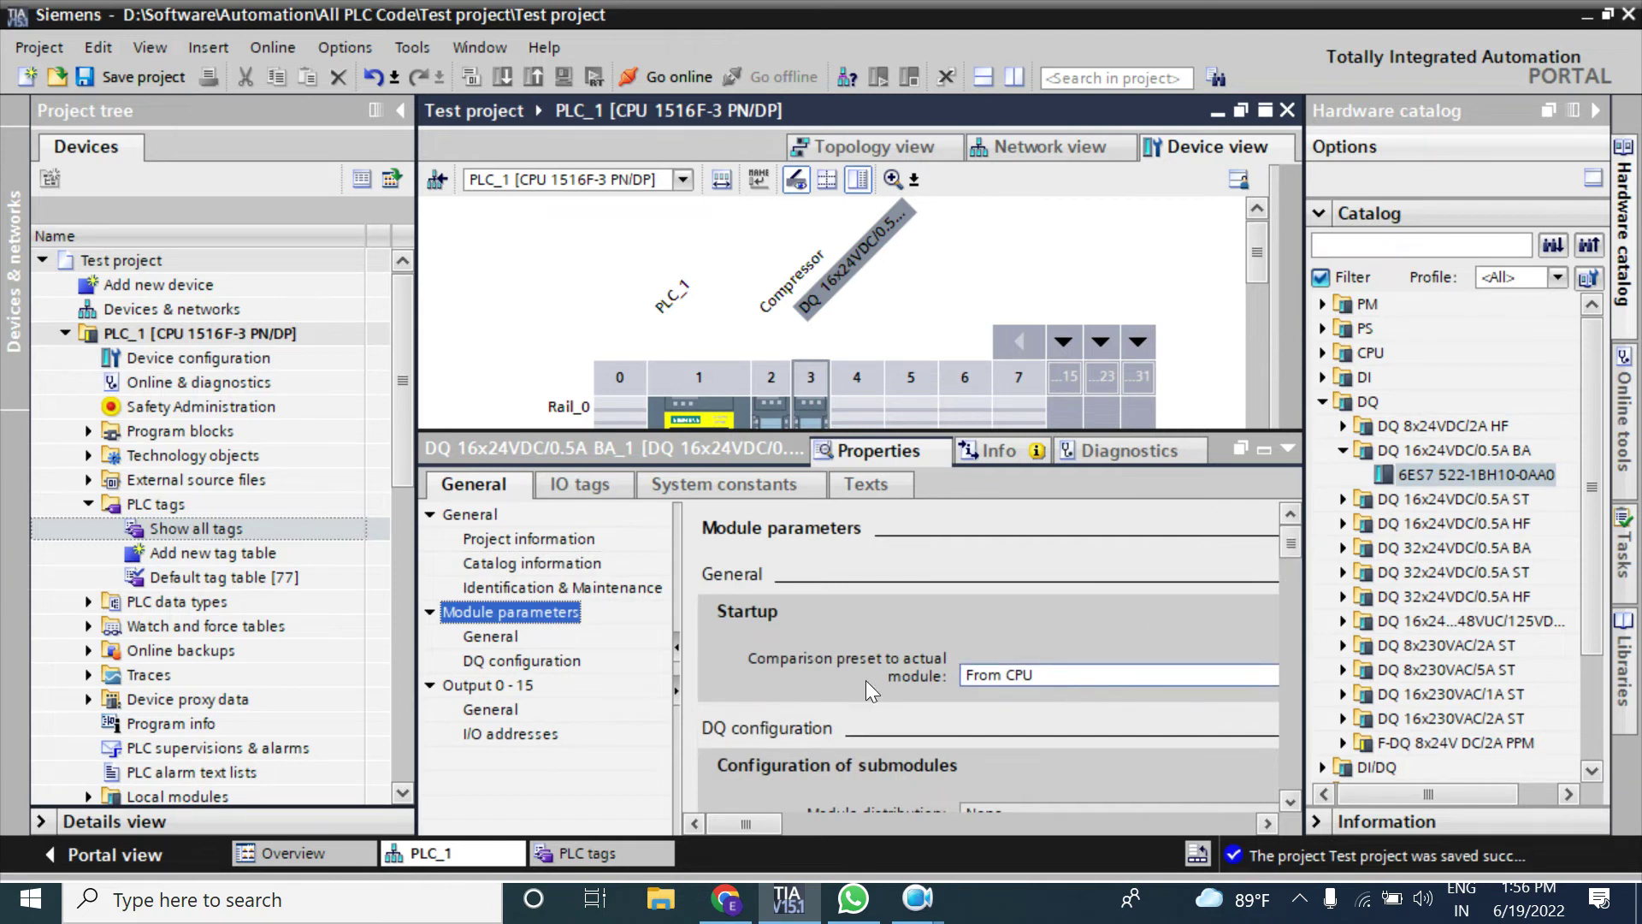
Step: Go to Output 0 - 15 > I/O addresses and select the output start address 0
scroll(1292, 802, down, 5)
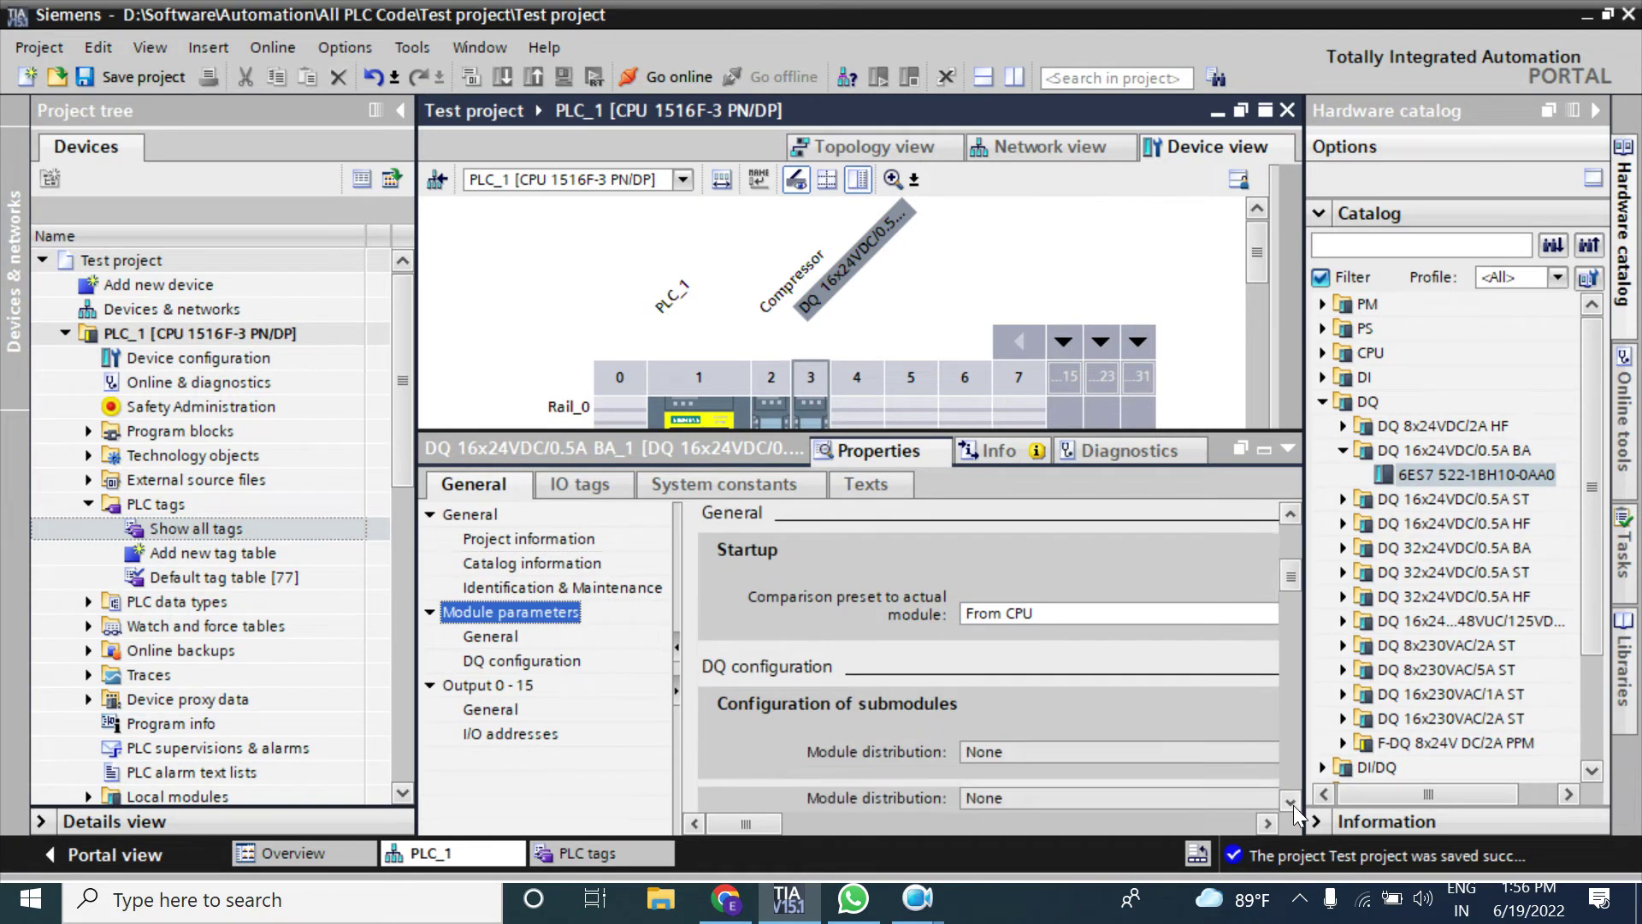
scroll(1293, 804, down, 4)
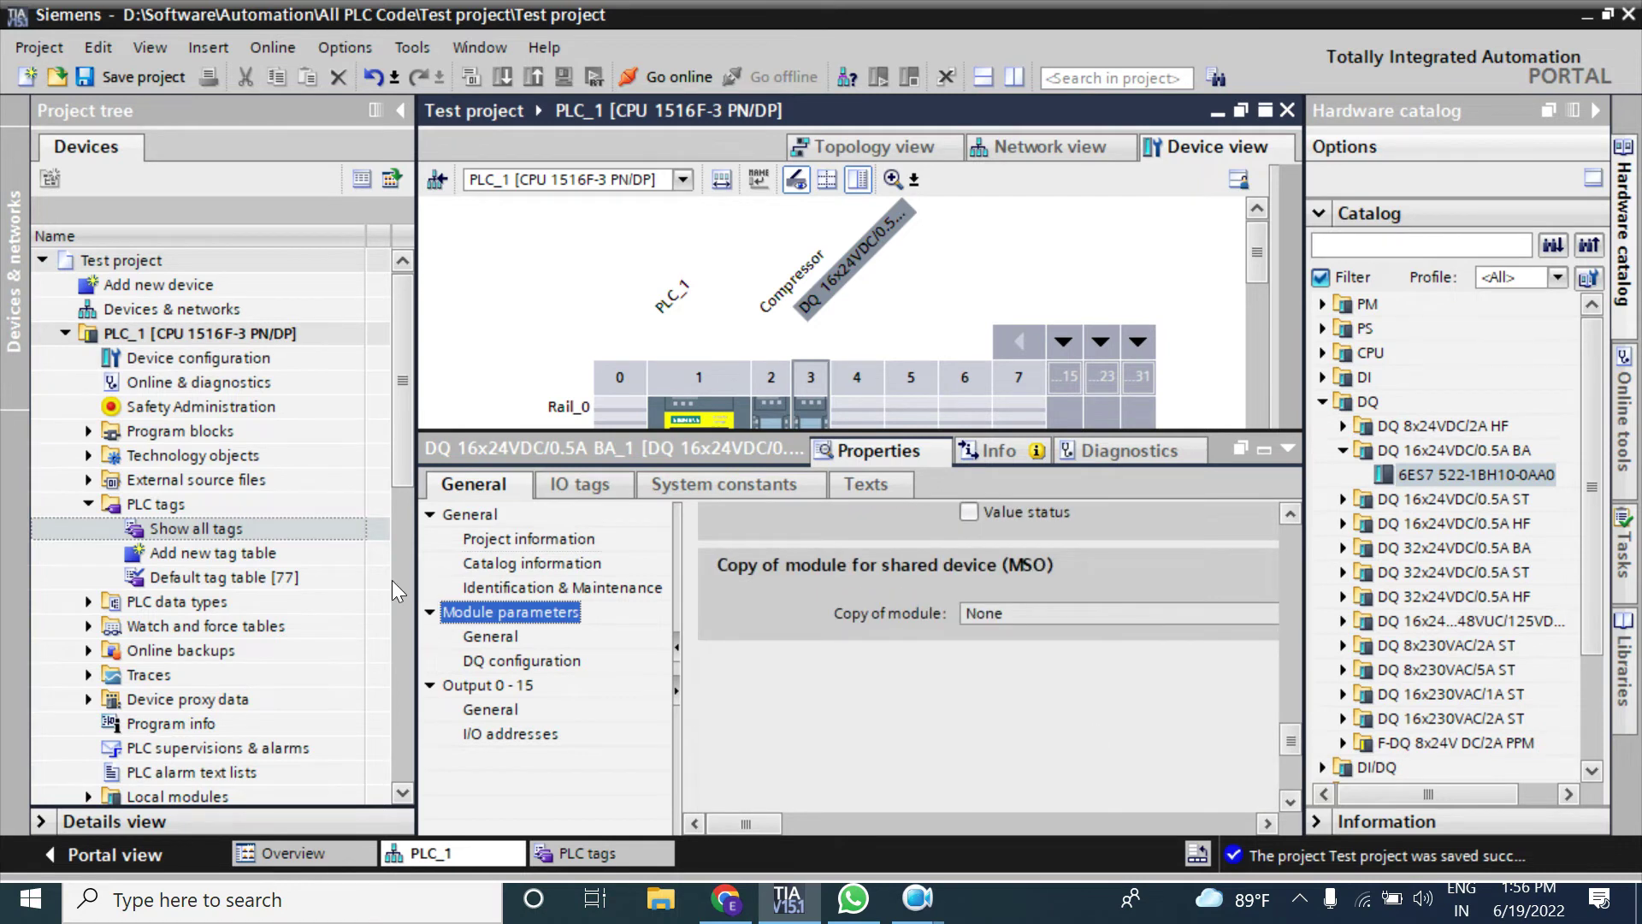
click(484, 663)
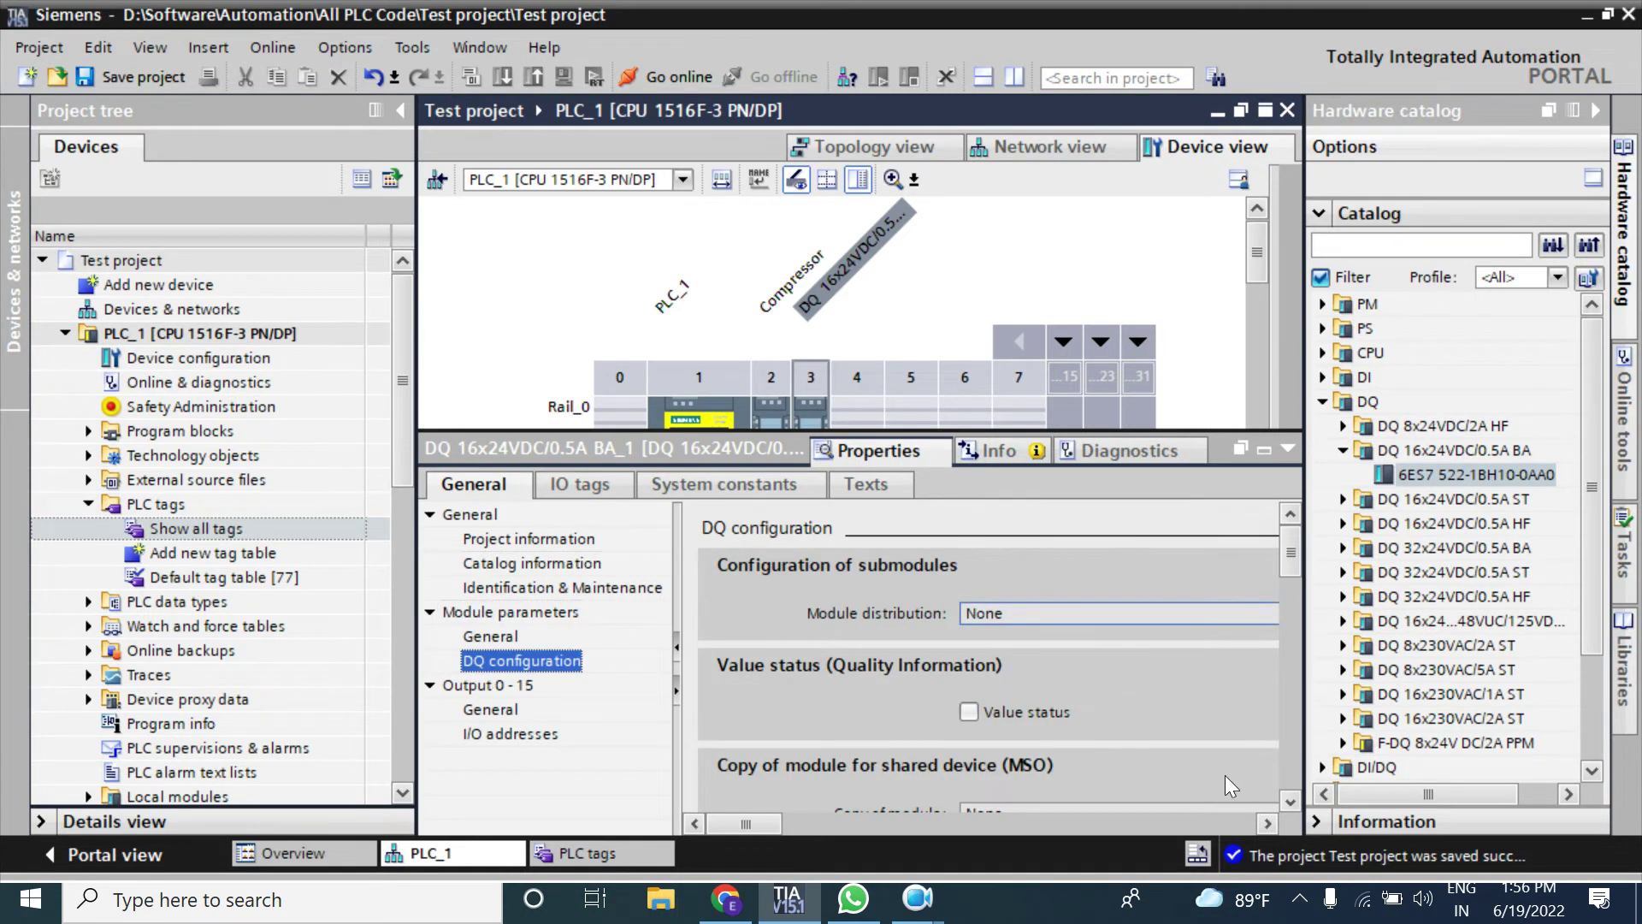
click(503, 688)
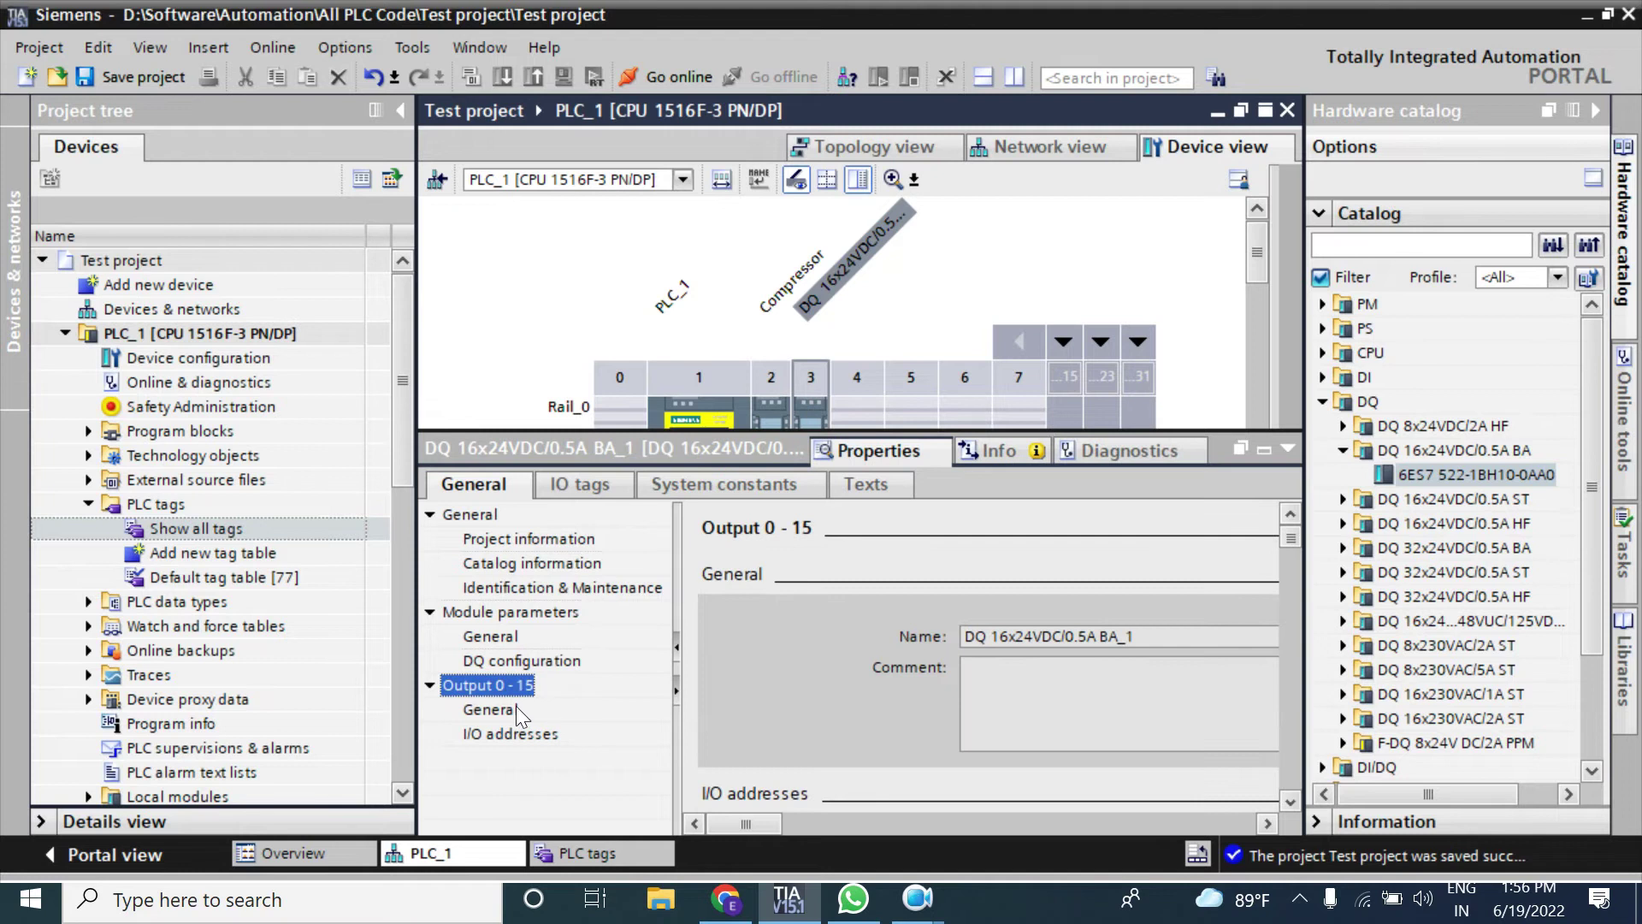
click(511, 735)
click(1065, 614)
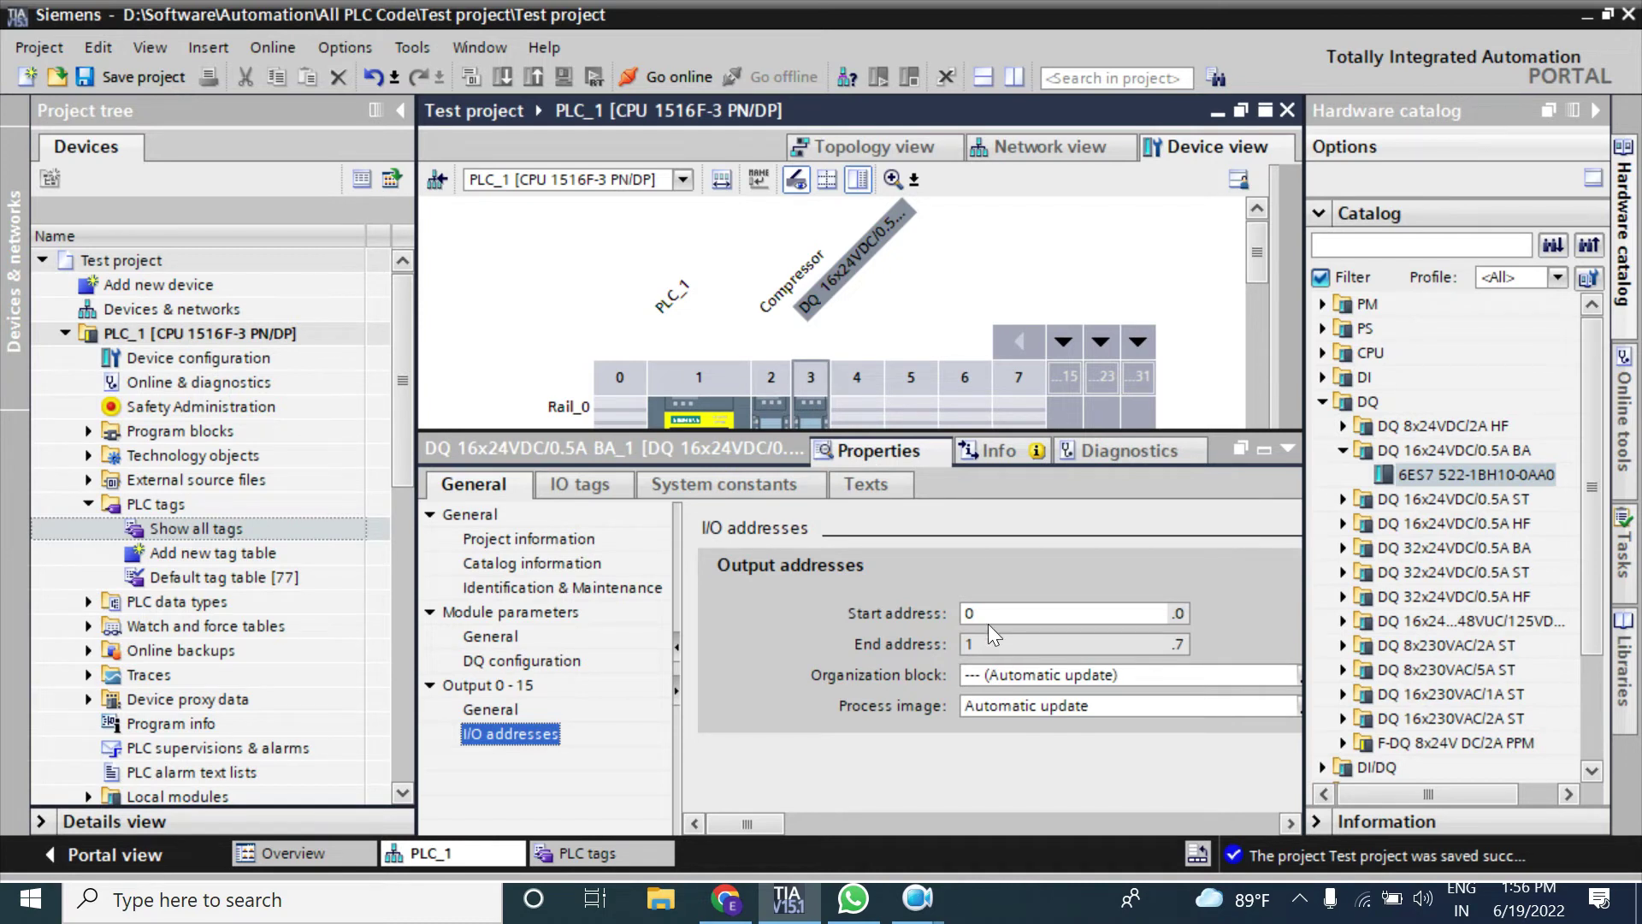
Step: Name the DQ BA module's first output tag %Q0.0 'STart_cmd' in the IO tags list
key(Tab)
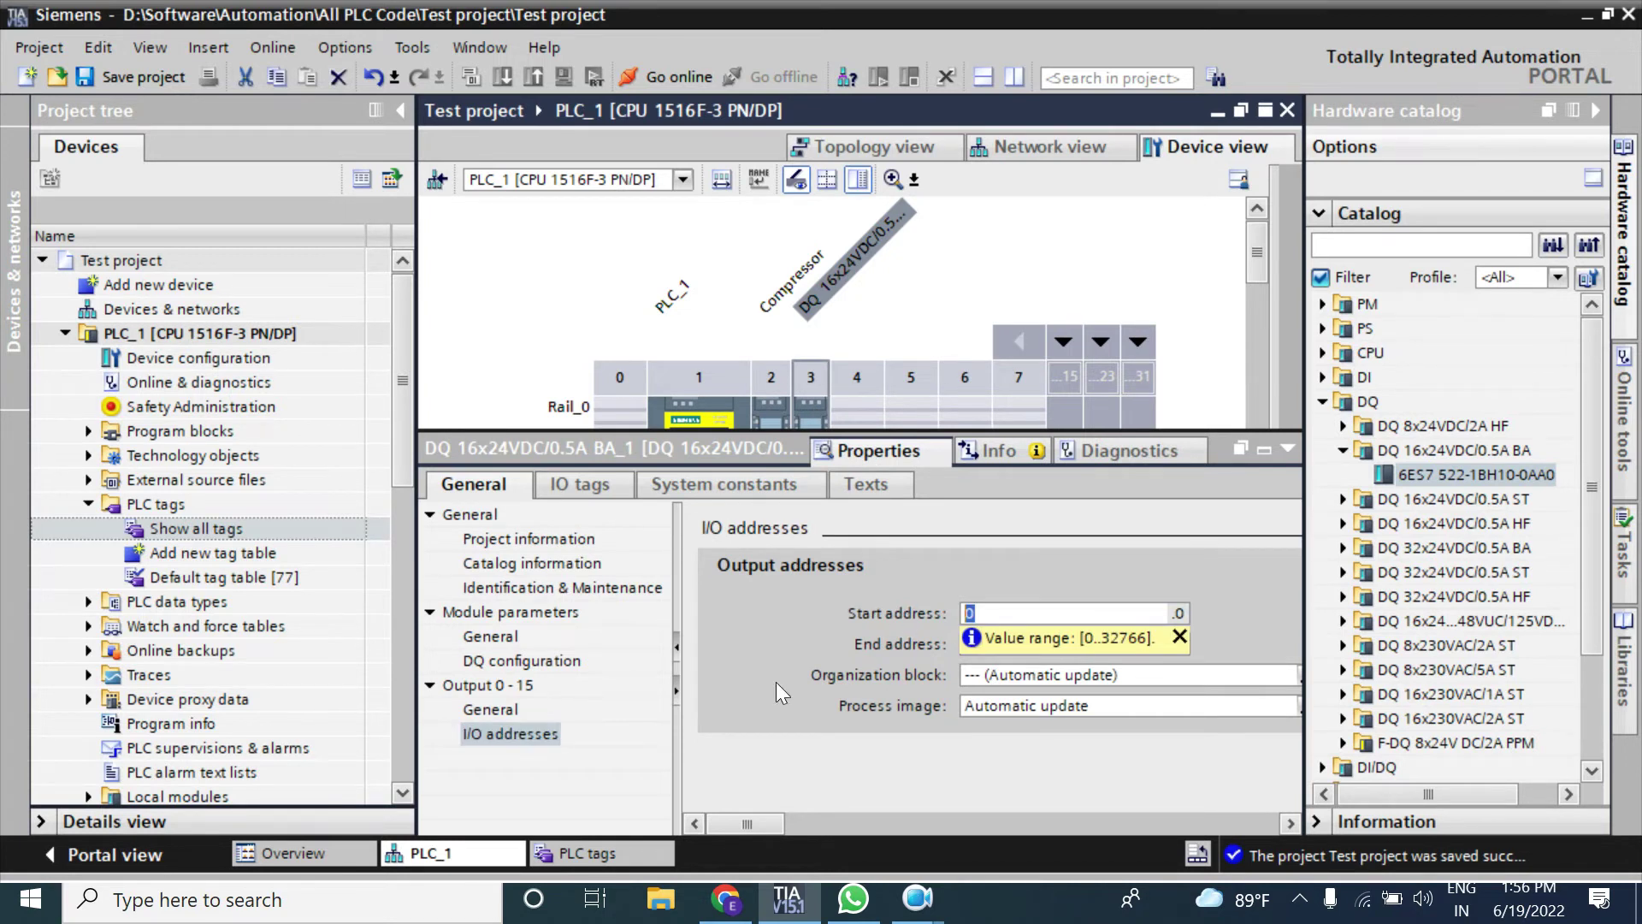
click(576, 480)
double_click(539, 539)
text(STart)
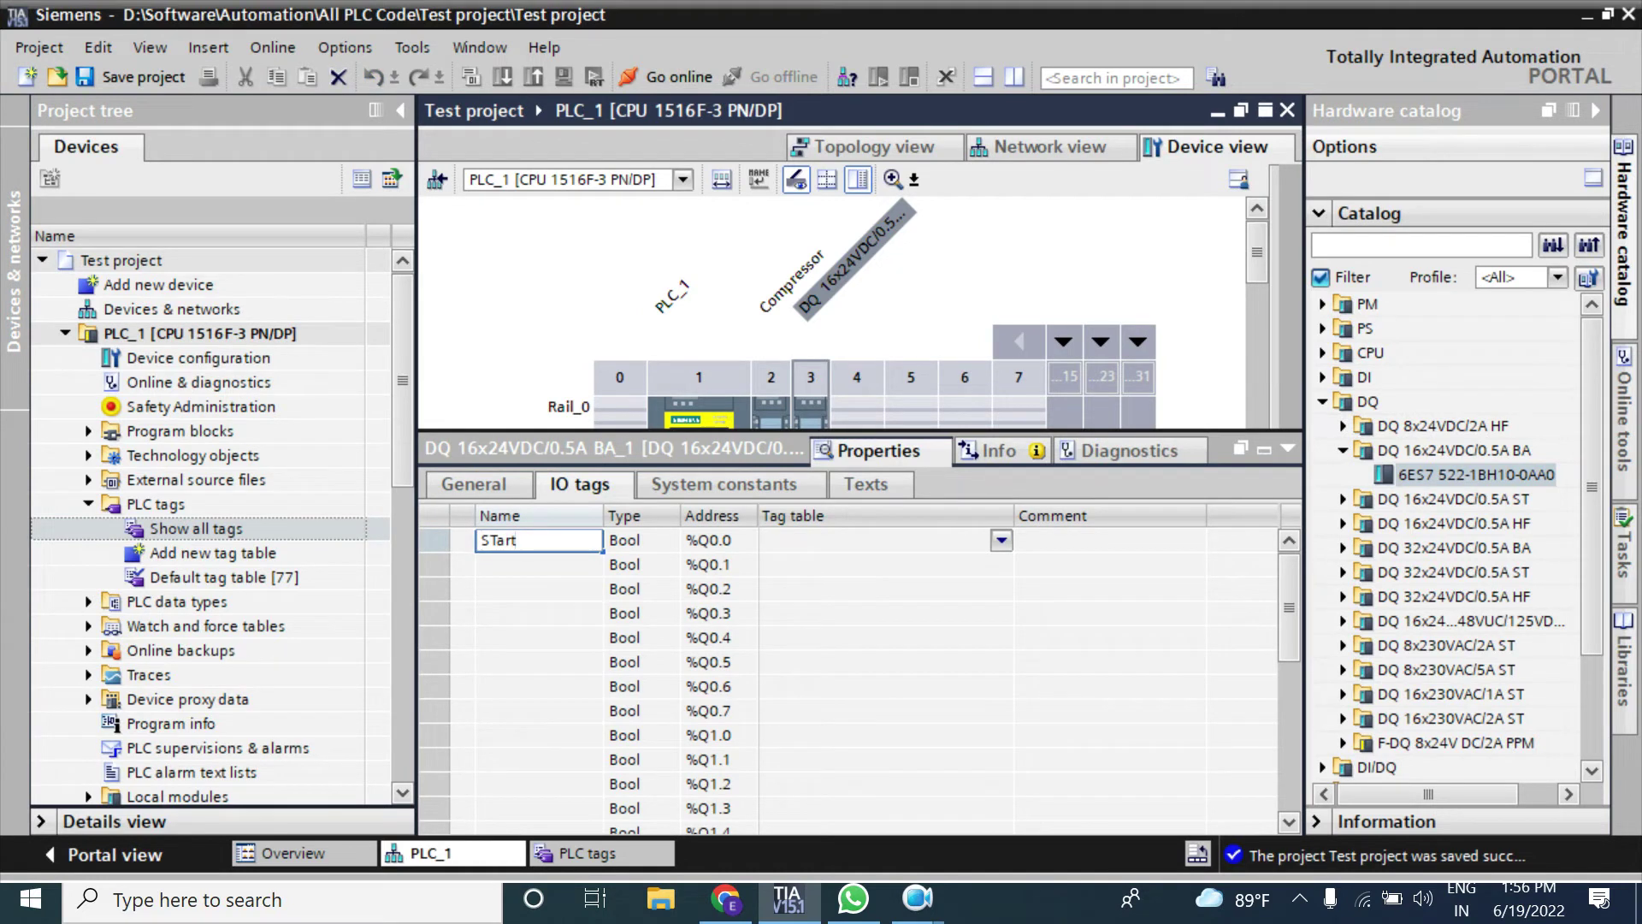
text(_cmd)
key(Return)
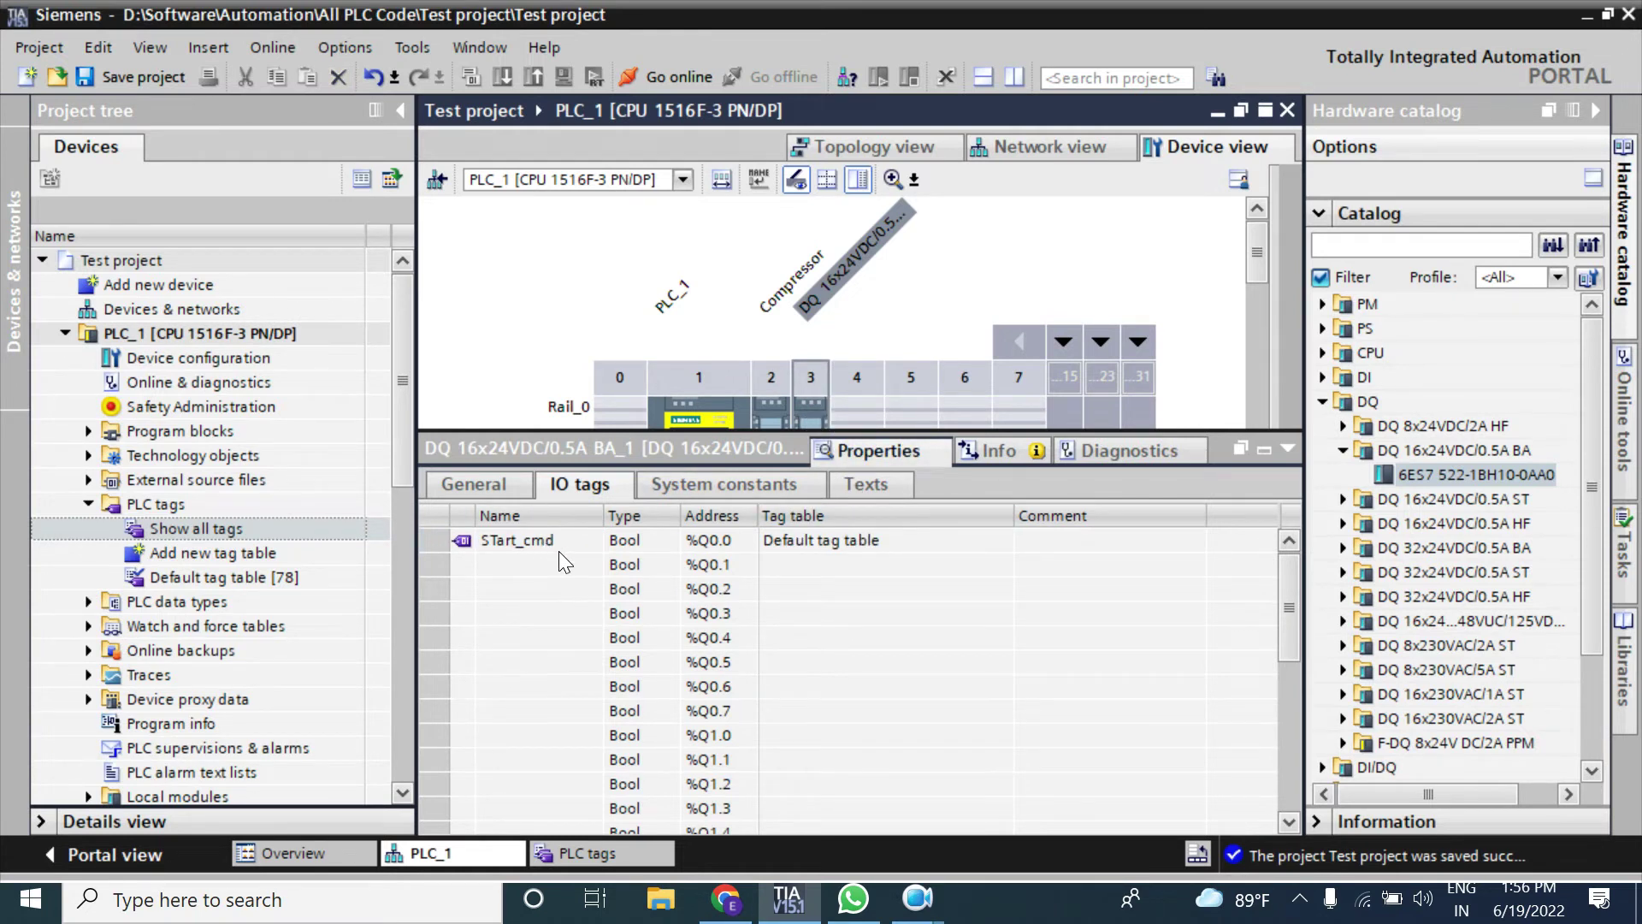
Step: Reselect the slot-3 module, check its system constants, and collapse the Properties panel
click(734, 408)
click(811, 382)
click(727, 484)
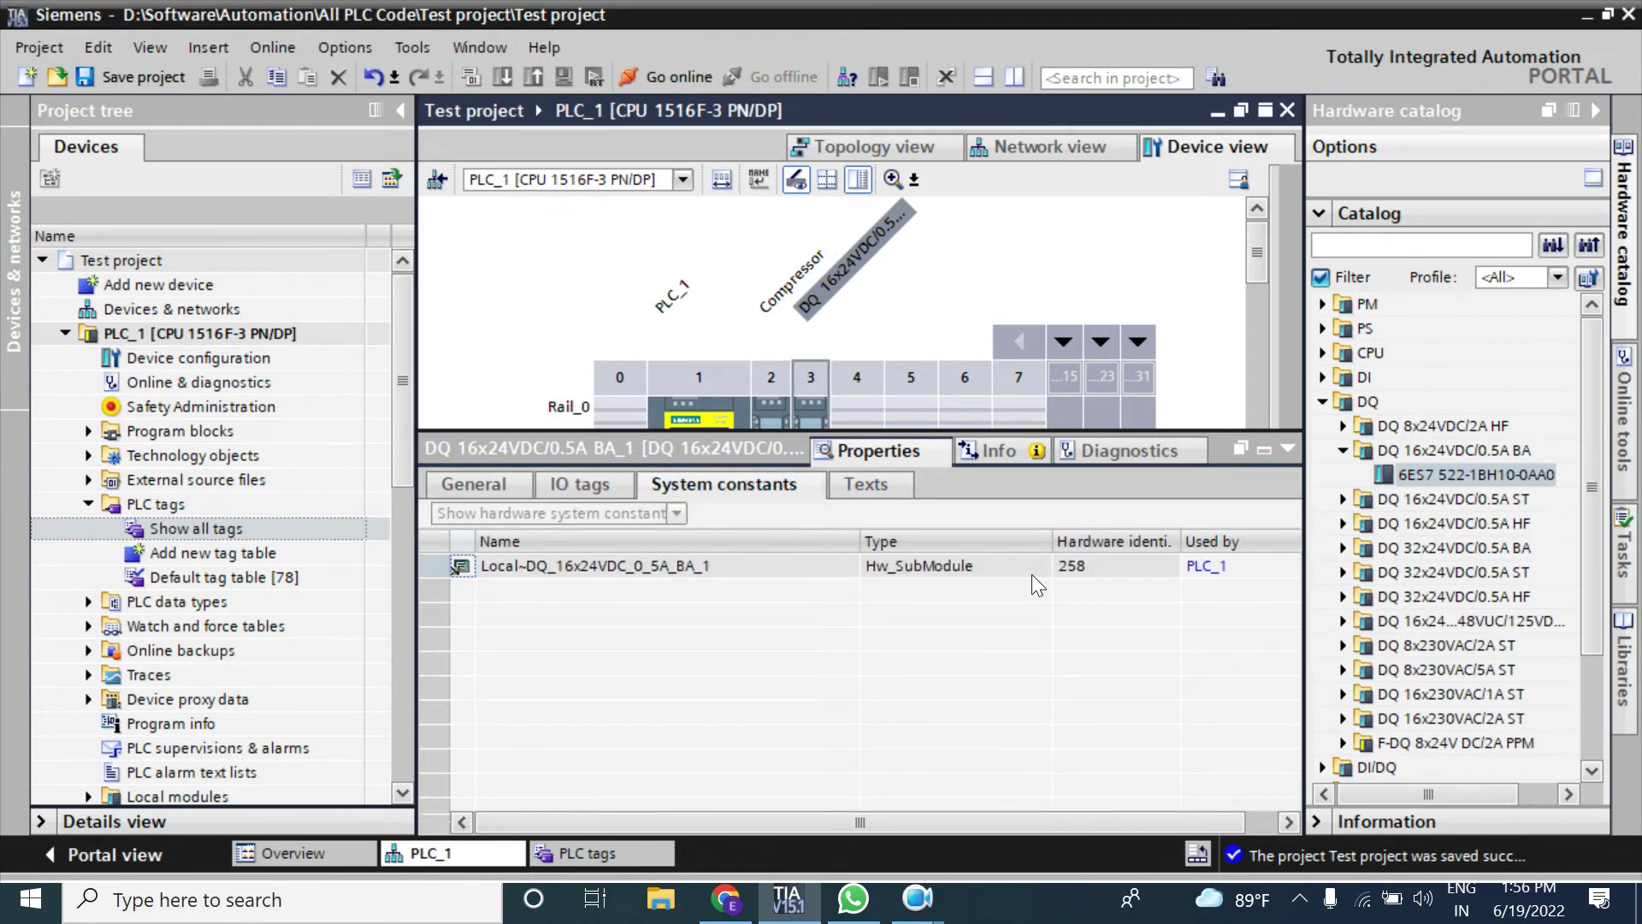
click(1284, 448)
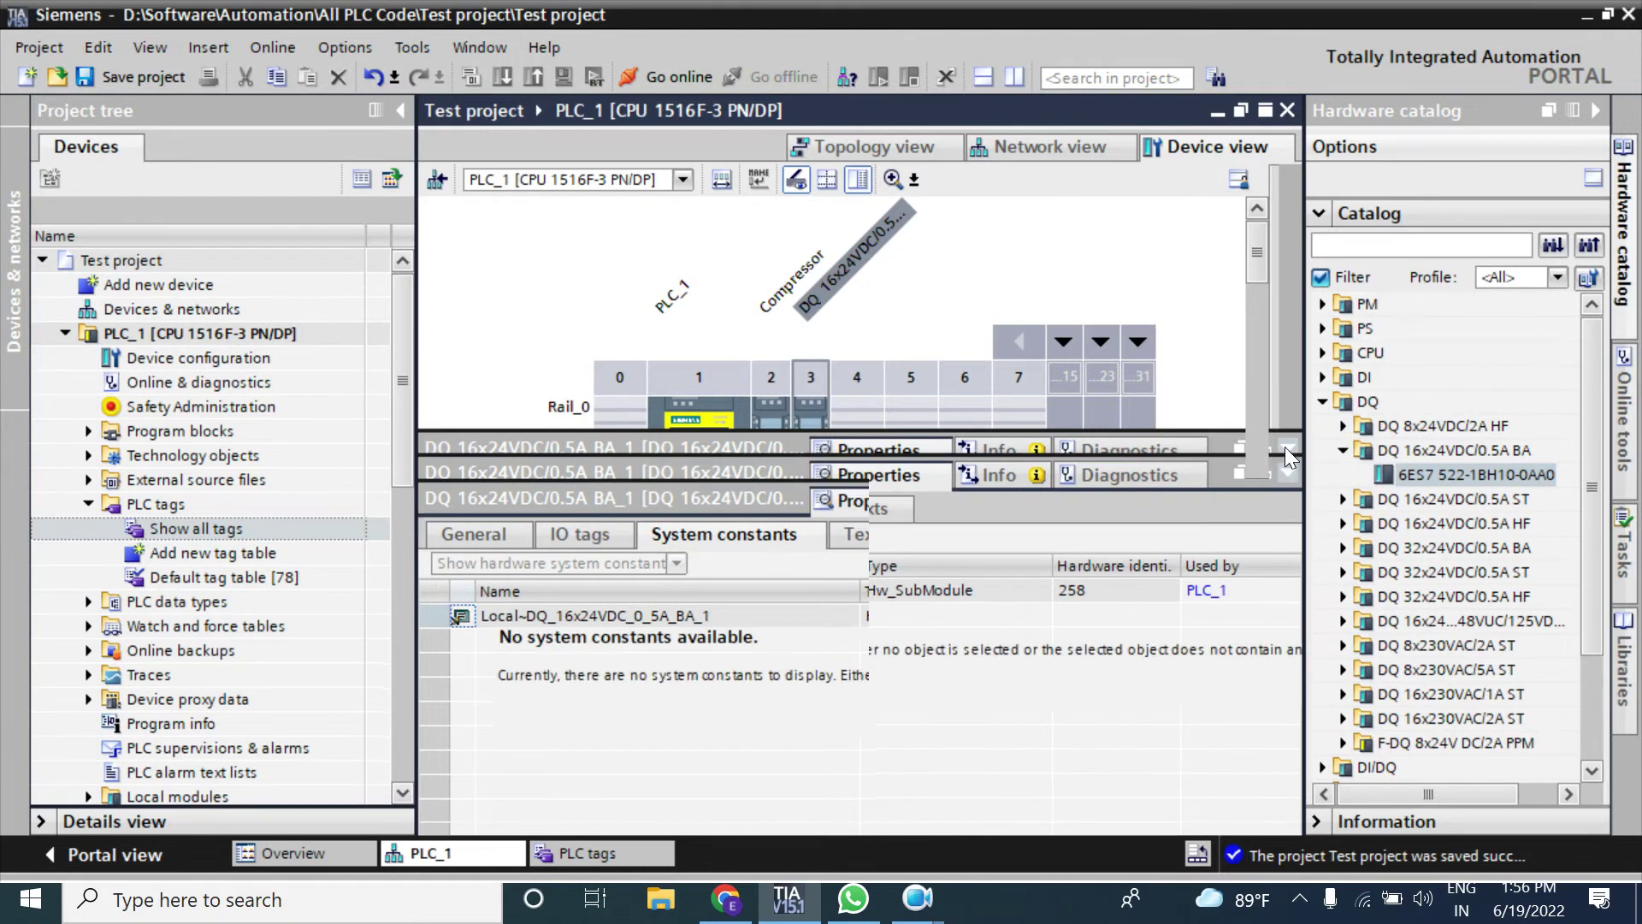
Step: Drag DQ 16x24VDC/0.5A ST (6ES7 522-1BH00-0AB0) into slot 4, then hide the catalog
click(1342, 499)
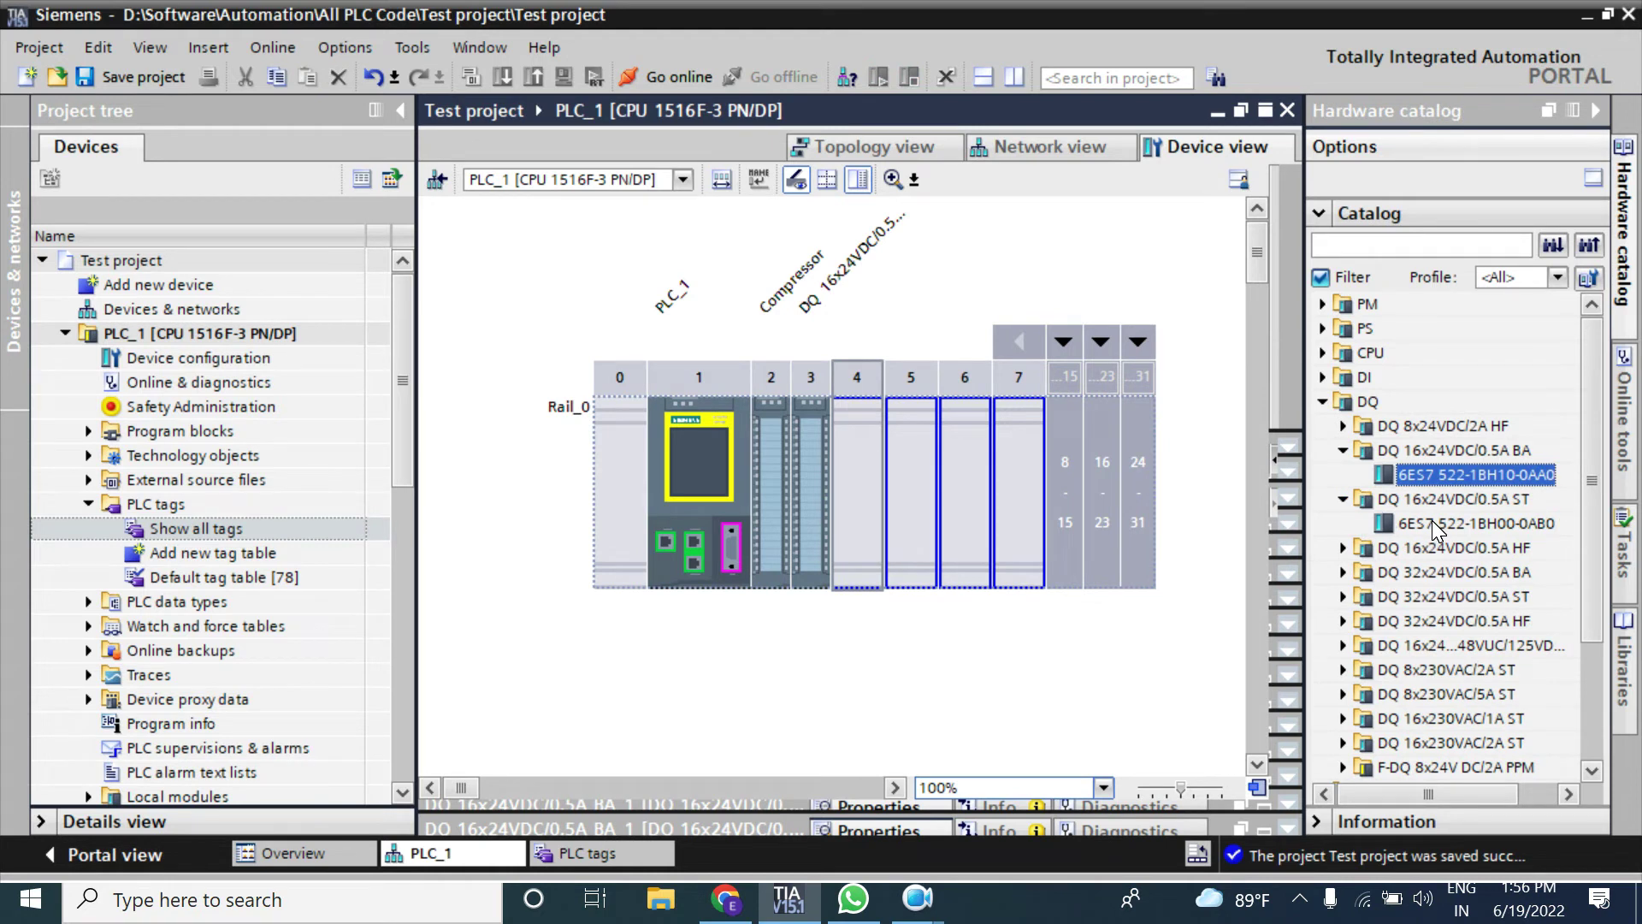
drag(1432, 522, 857, 491)
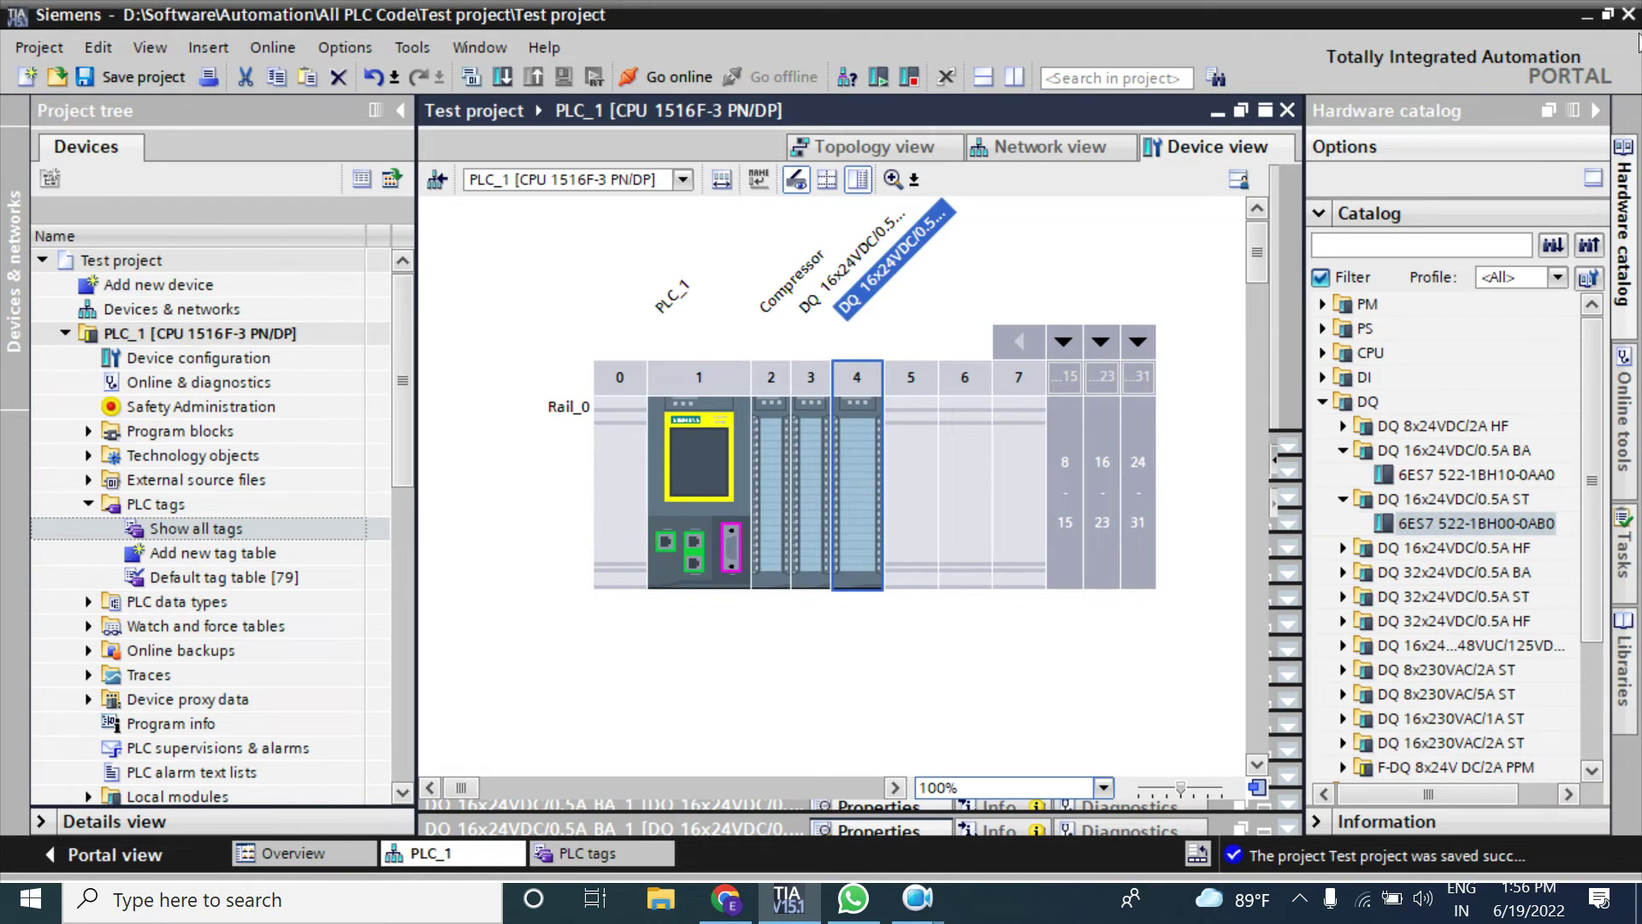
click(1596, 111)
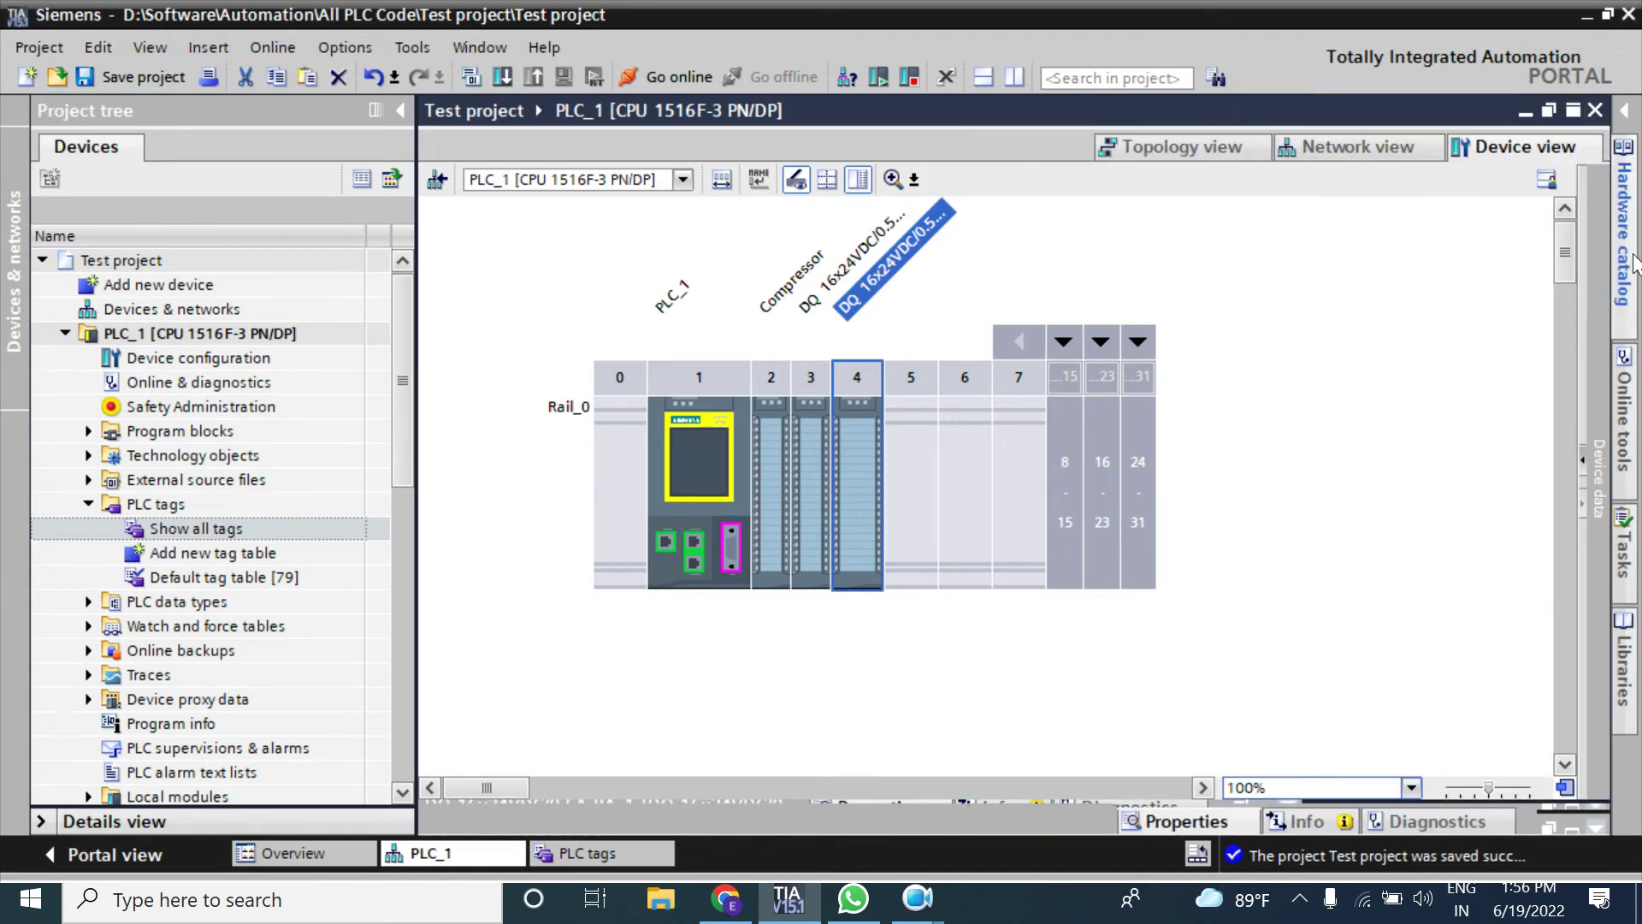
double_click(859, 460)
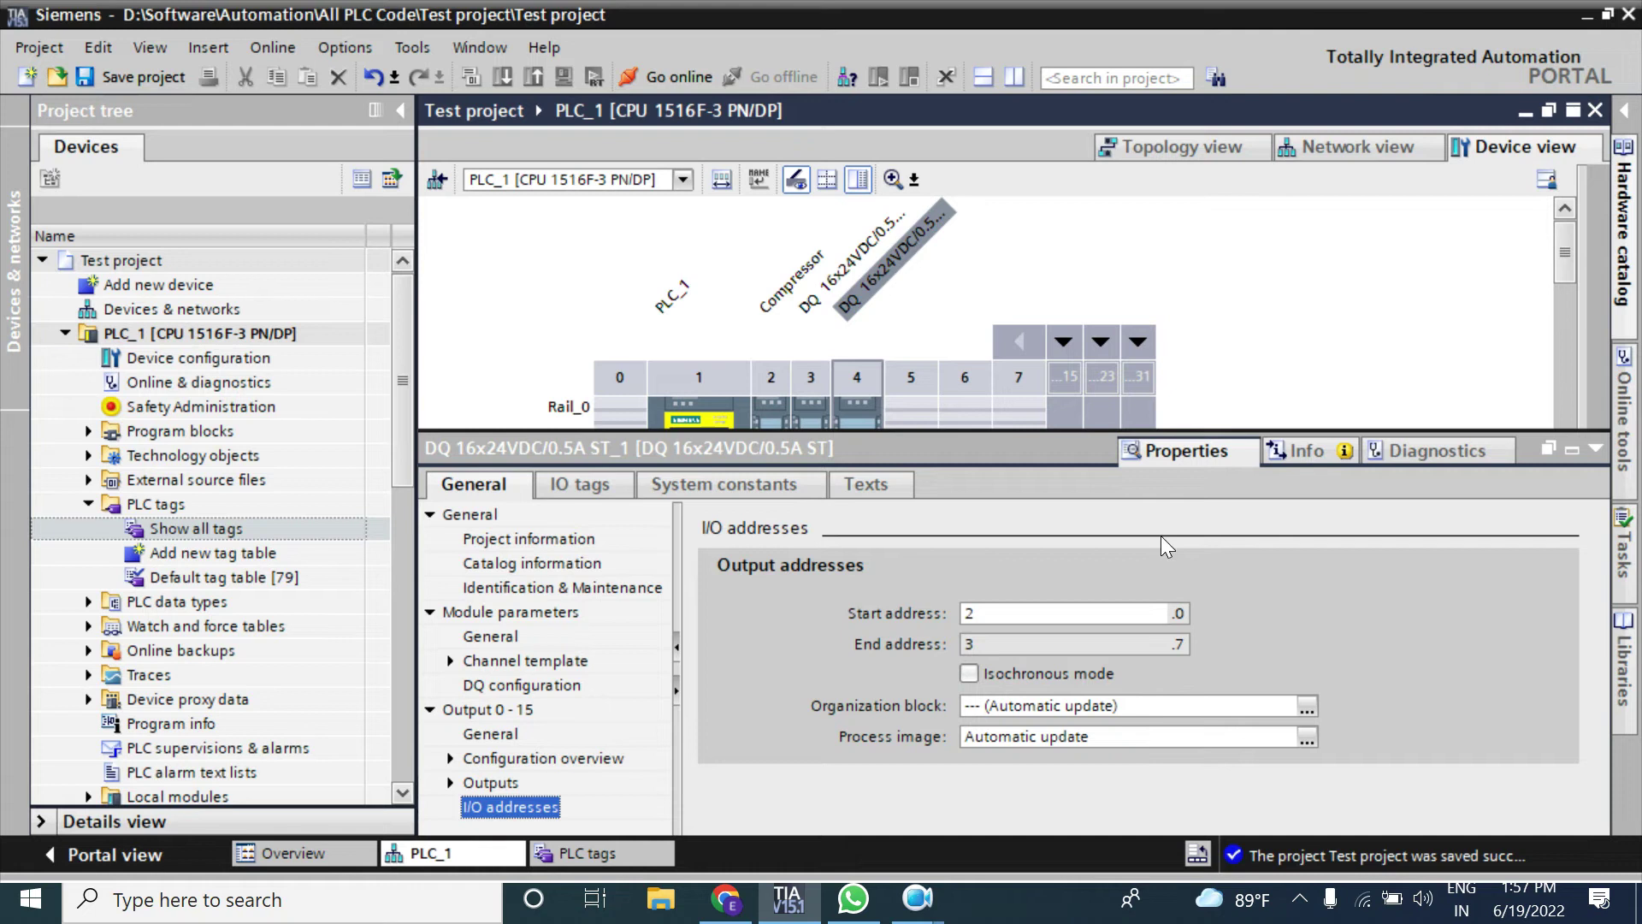
Step: Browse the slot-4 DQ ST module's General, Project information and Catalog information pages
click(473, 515)
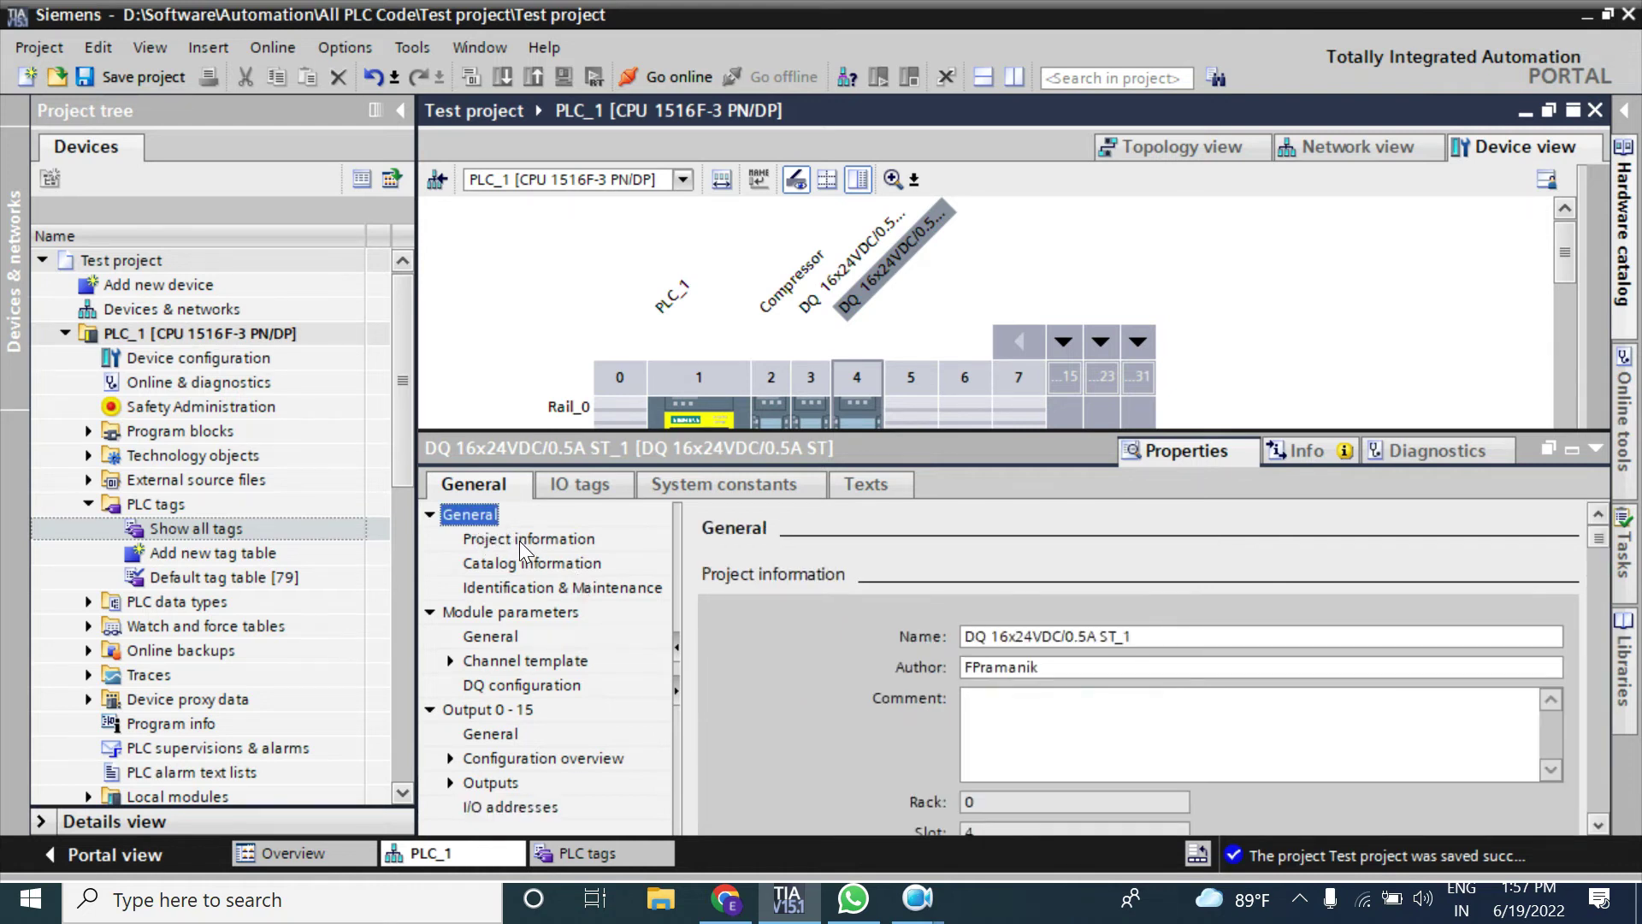
click(520, 539)
key(Tab)
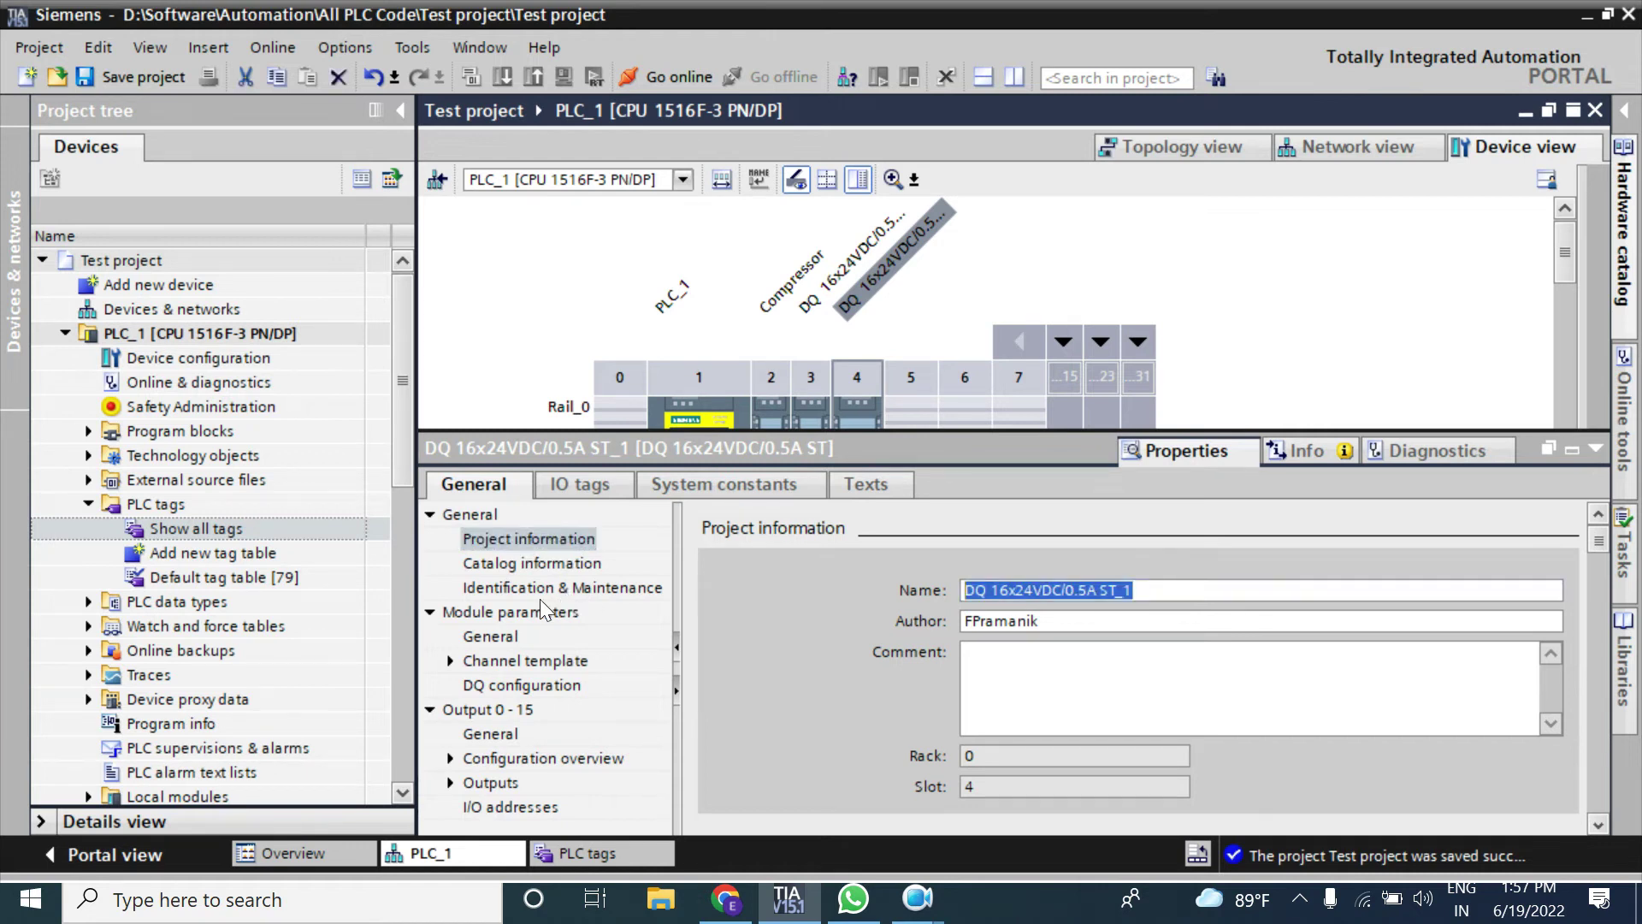
click(509, 563)
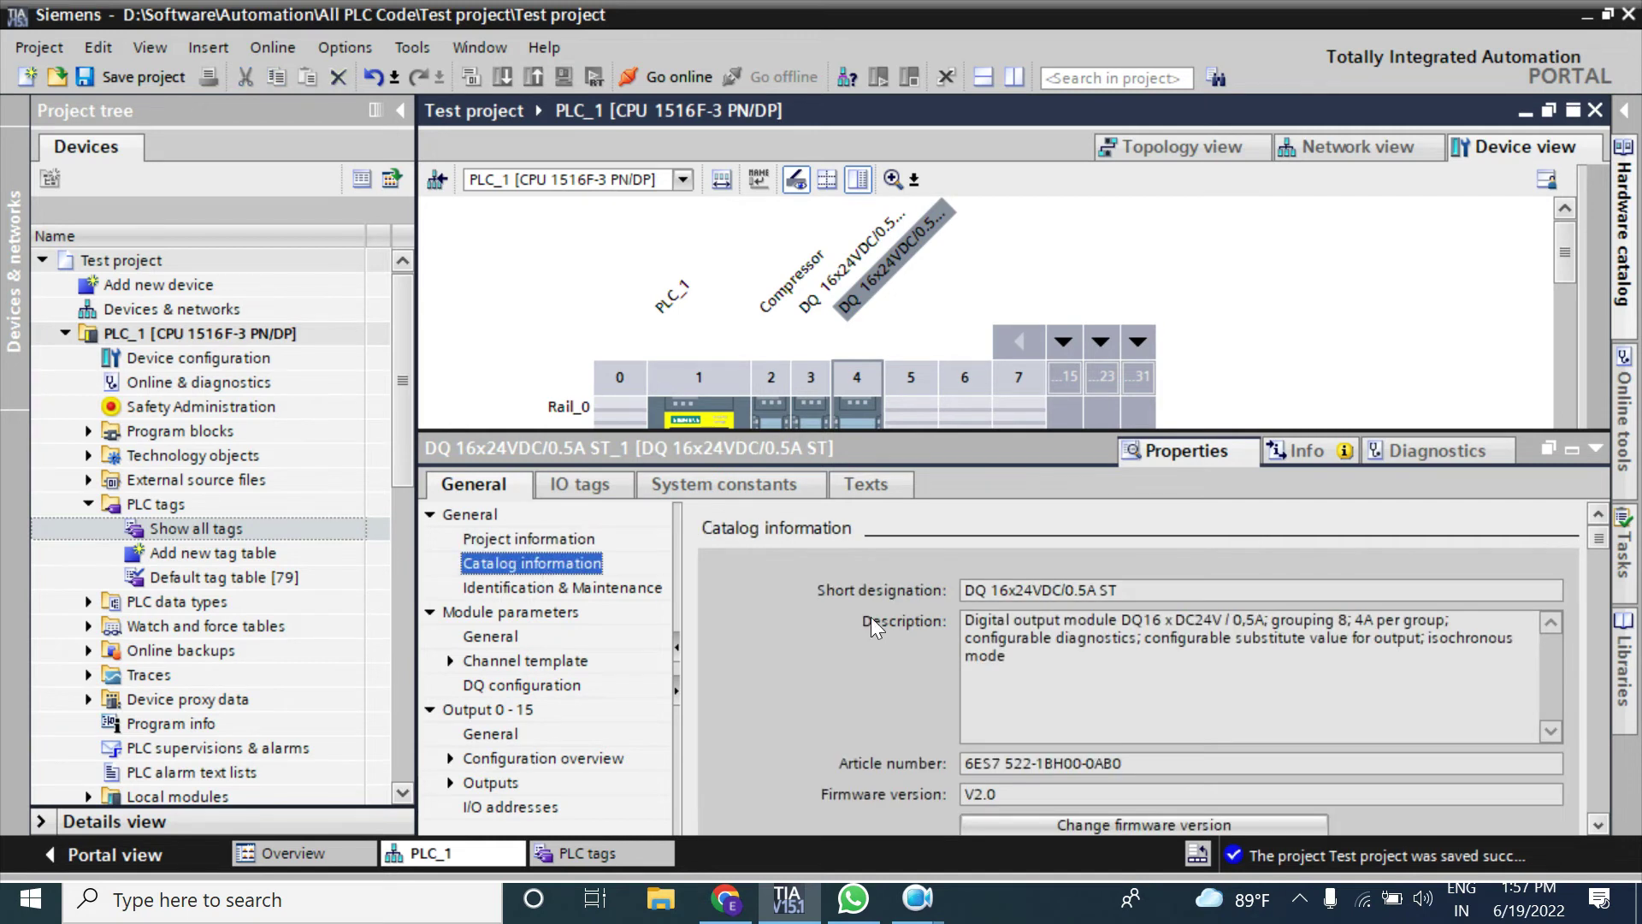
click(1249, 676)
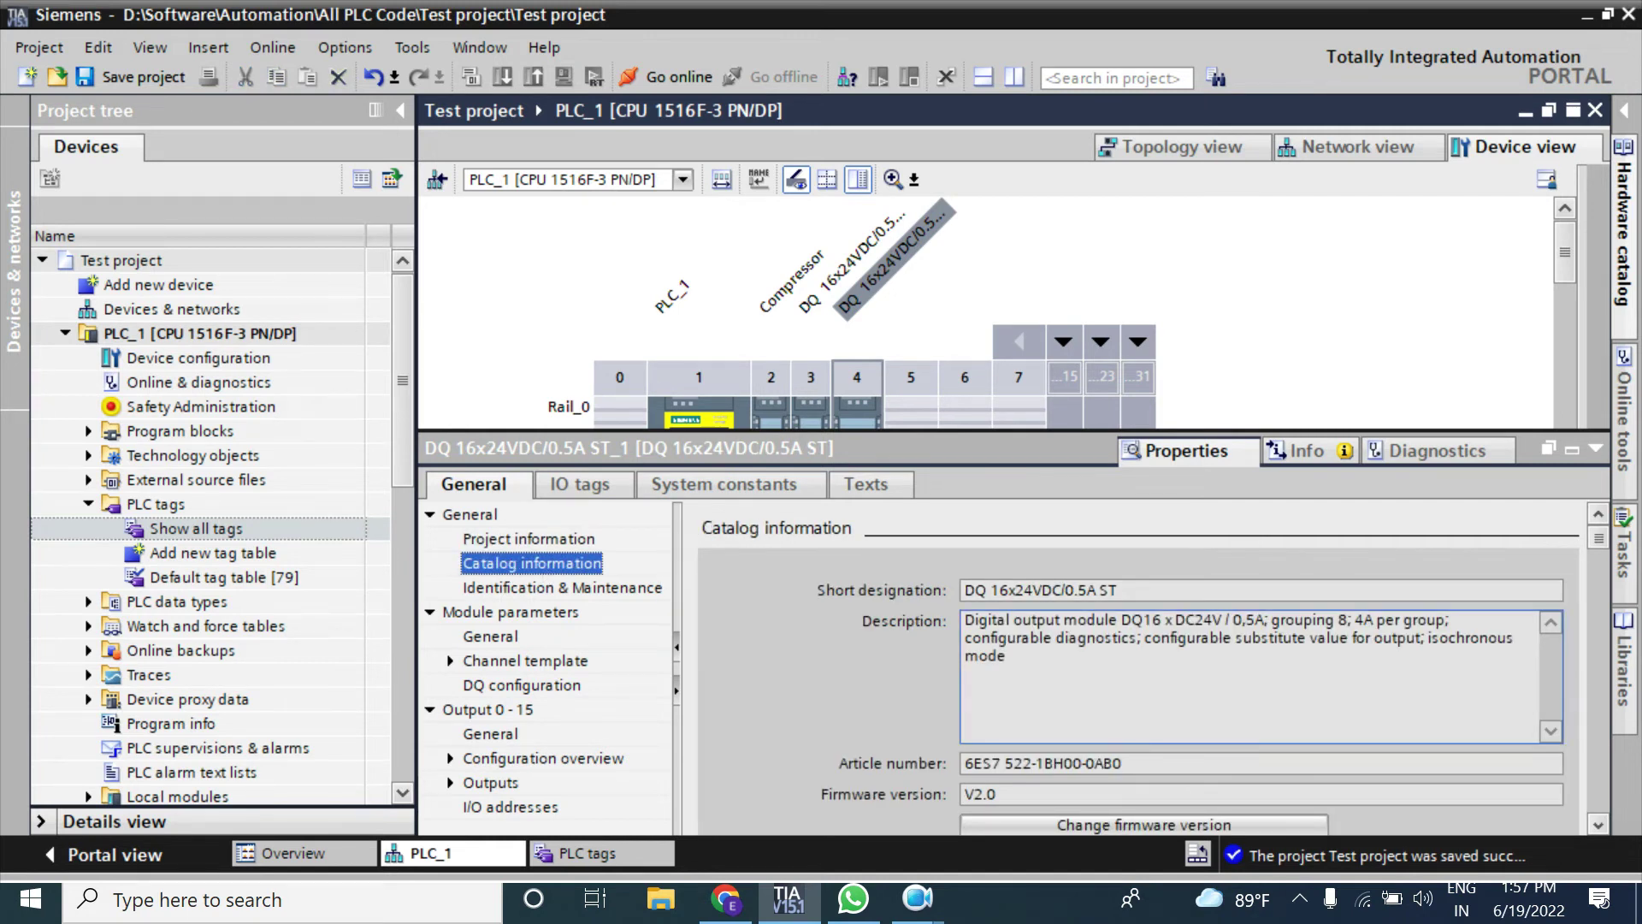
drag(1355, 619, 1437, 619)
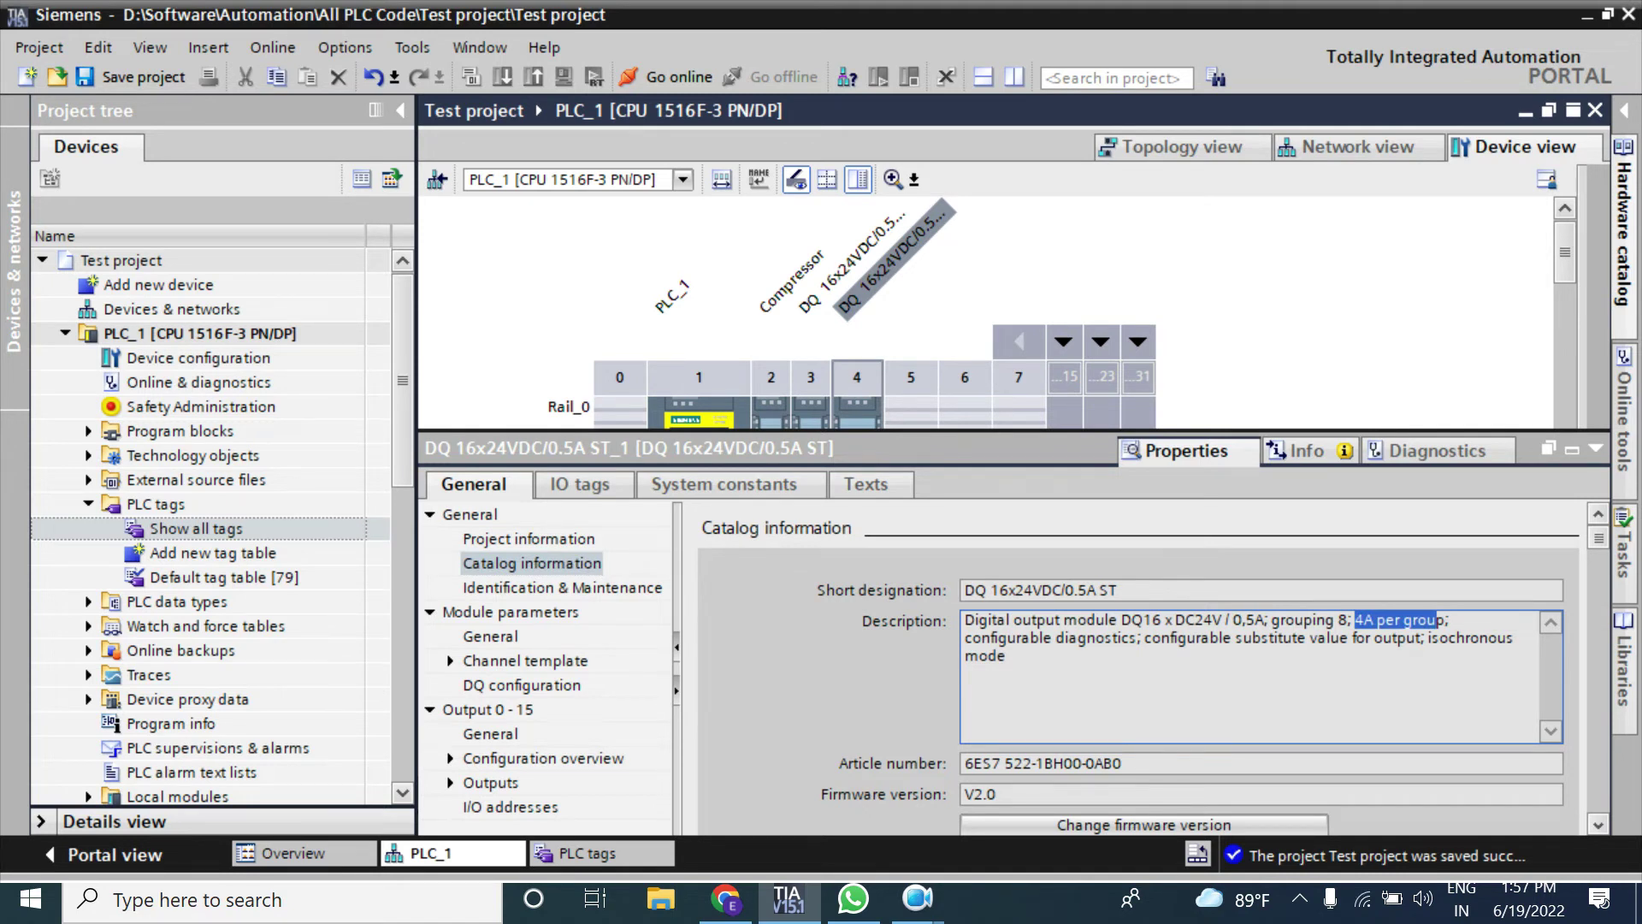
click(1007, 656)
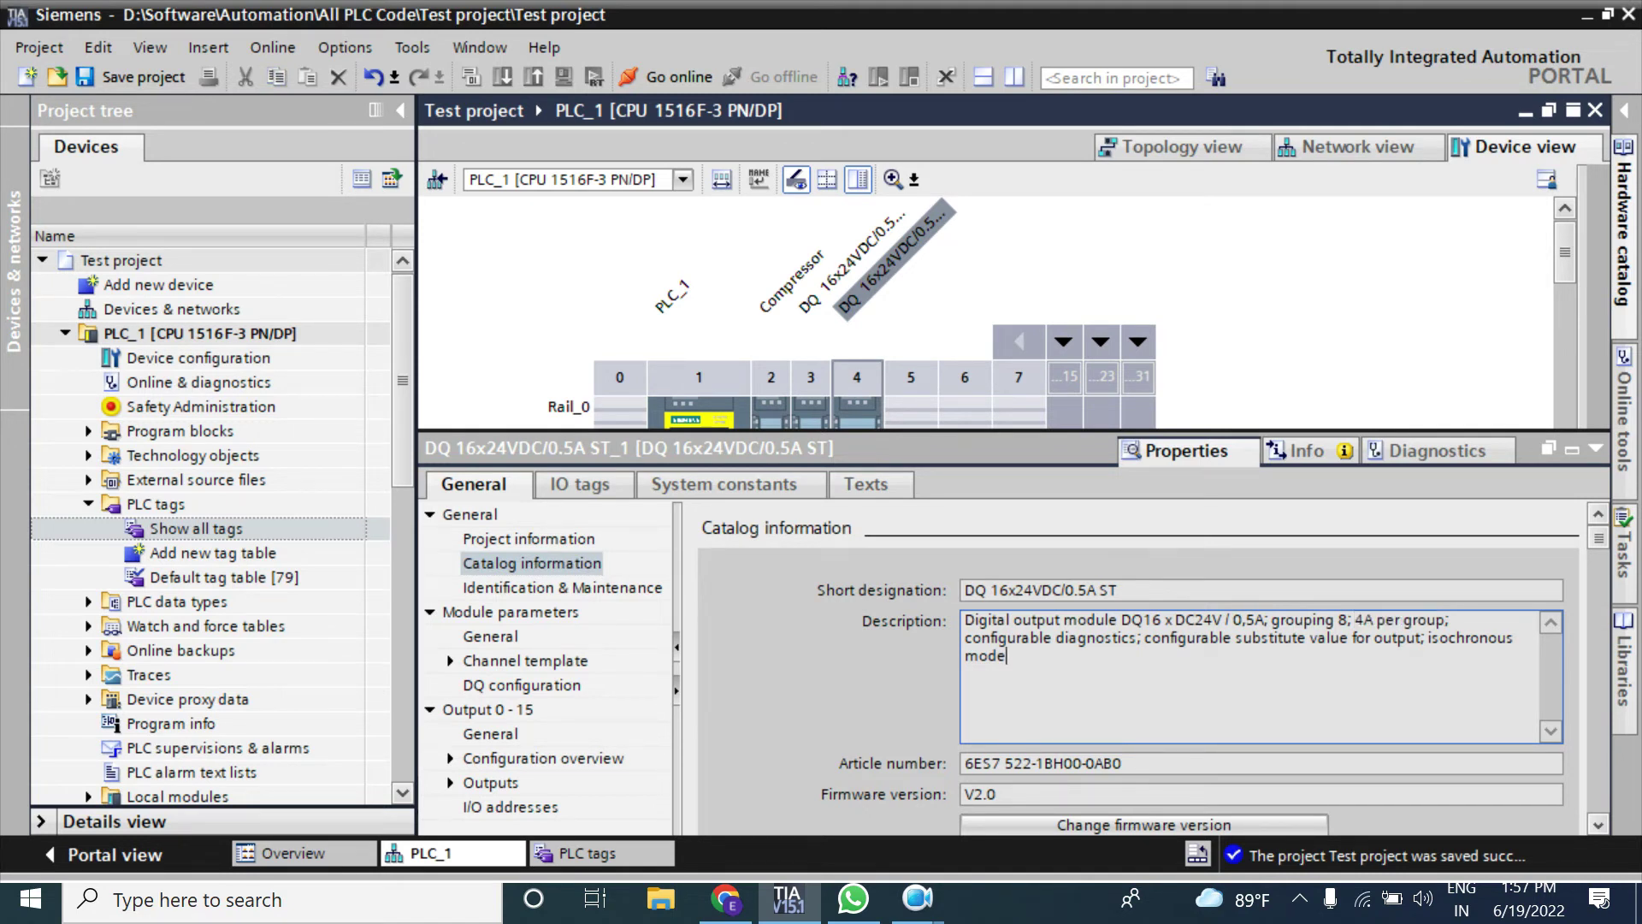
drag(1342, 619, 1267, 619)
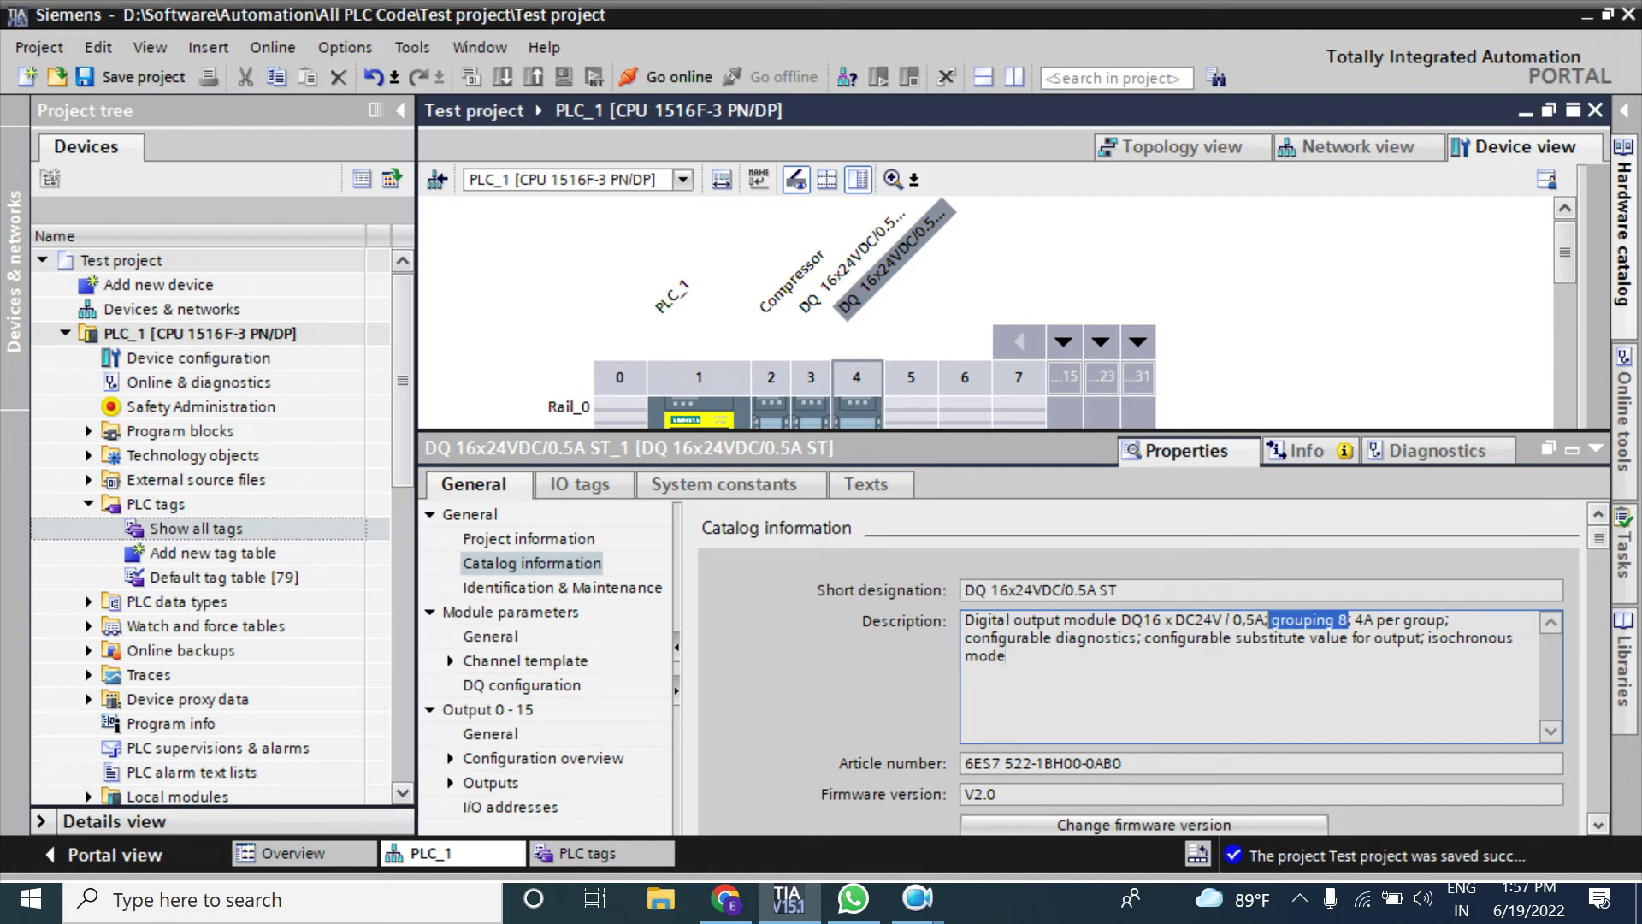
drag(1349, 619, 1374, 619)
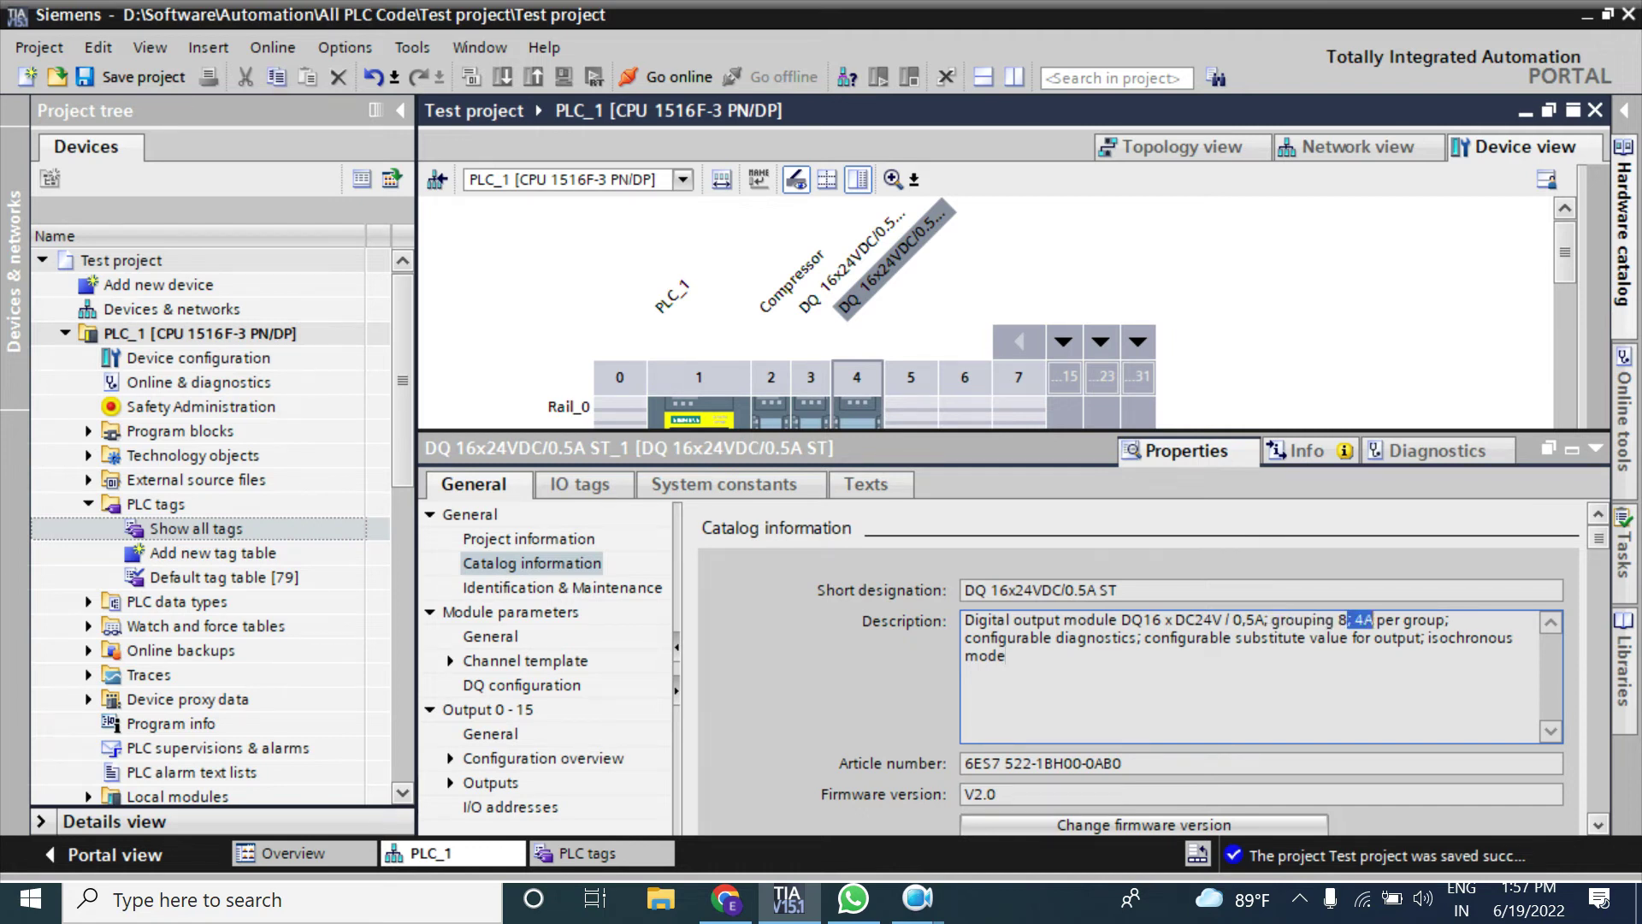
mouse_move(1257, 619)
mouse_down()
mouse_move(1333, 619)
mouse_move(1245, 619)
mouse_up()
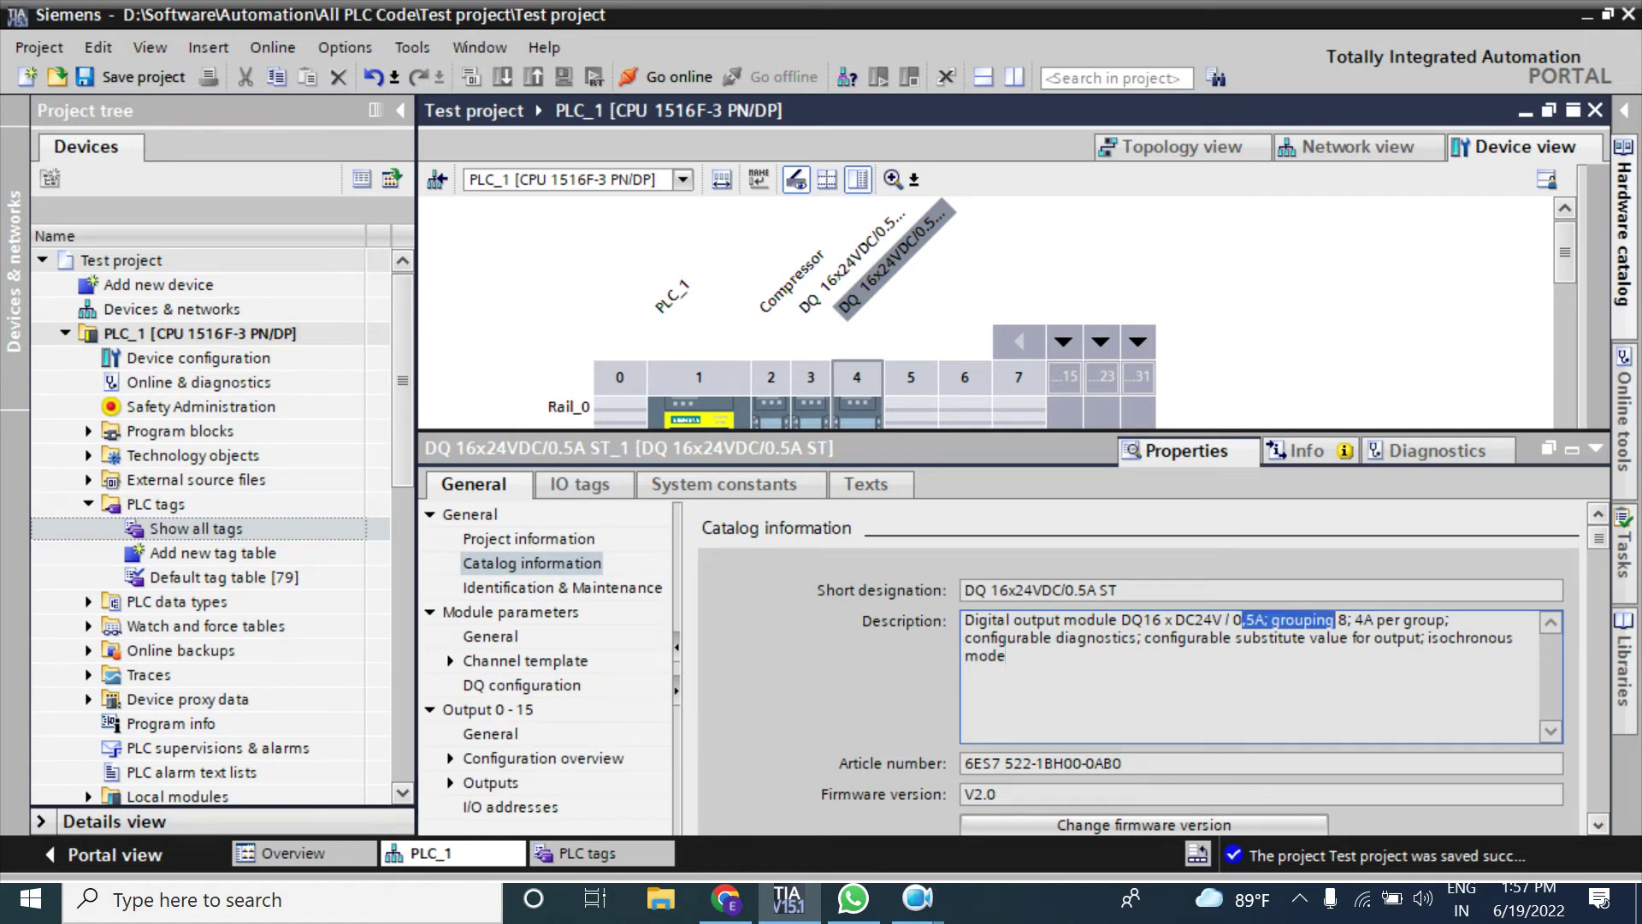
drag(1355, 619, 1447, 619)
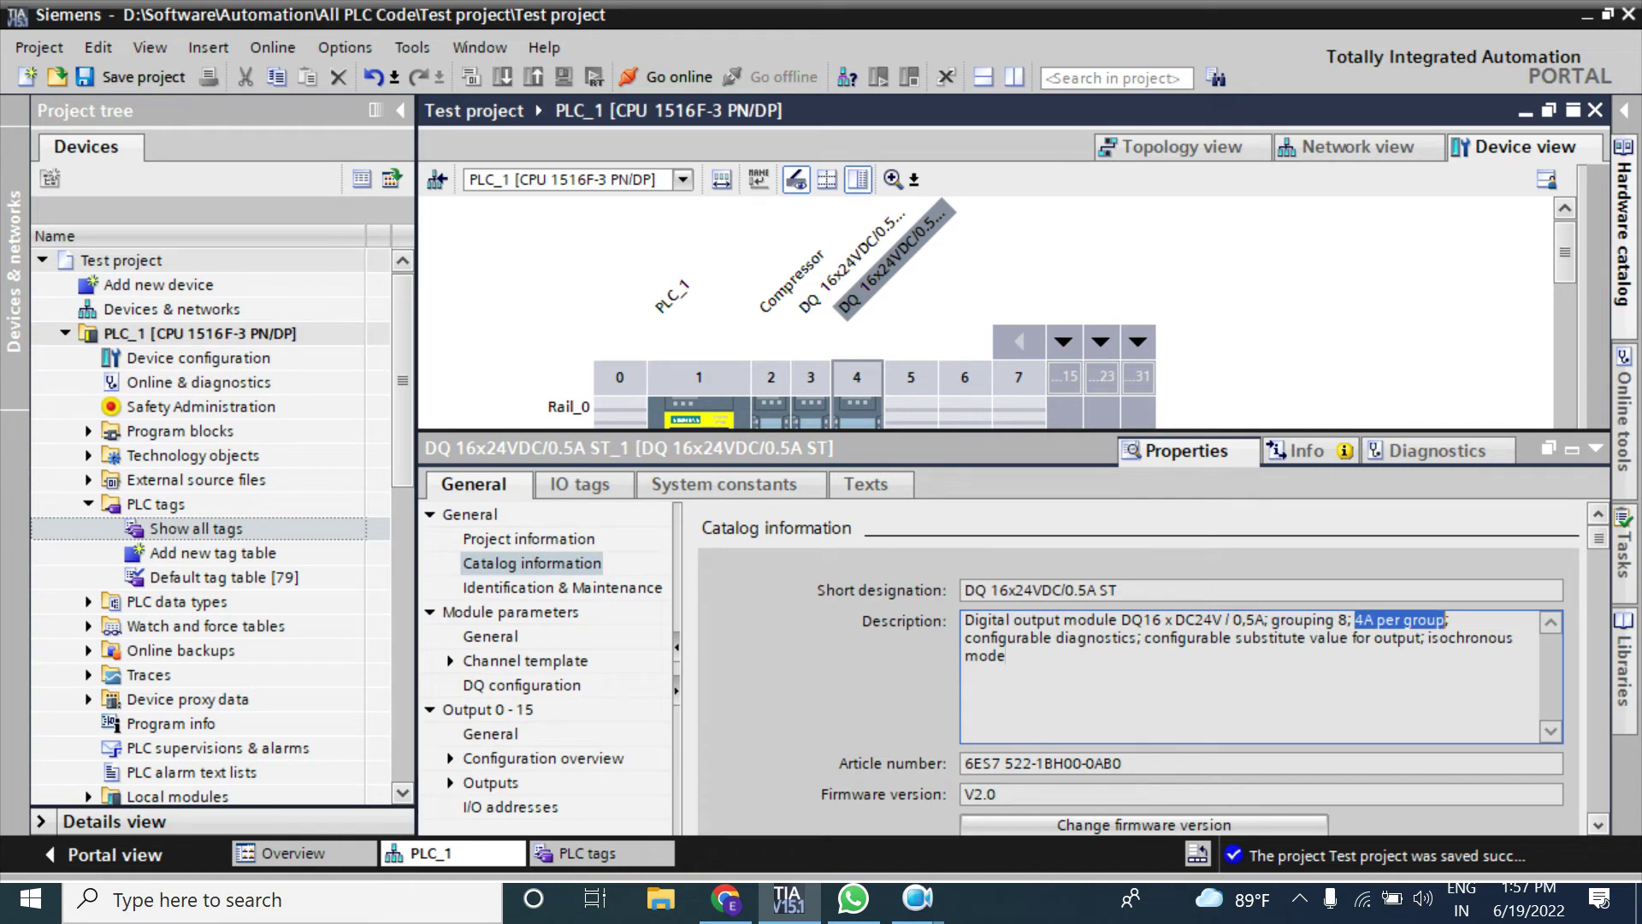
click(1596, 823)
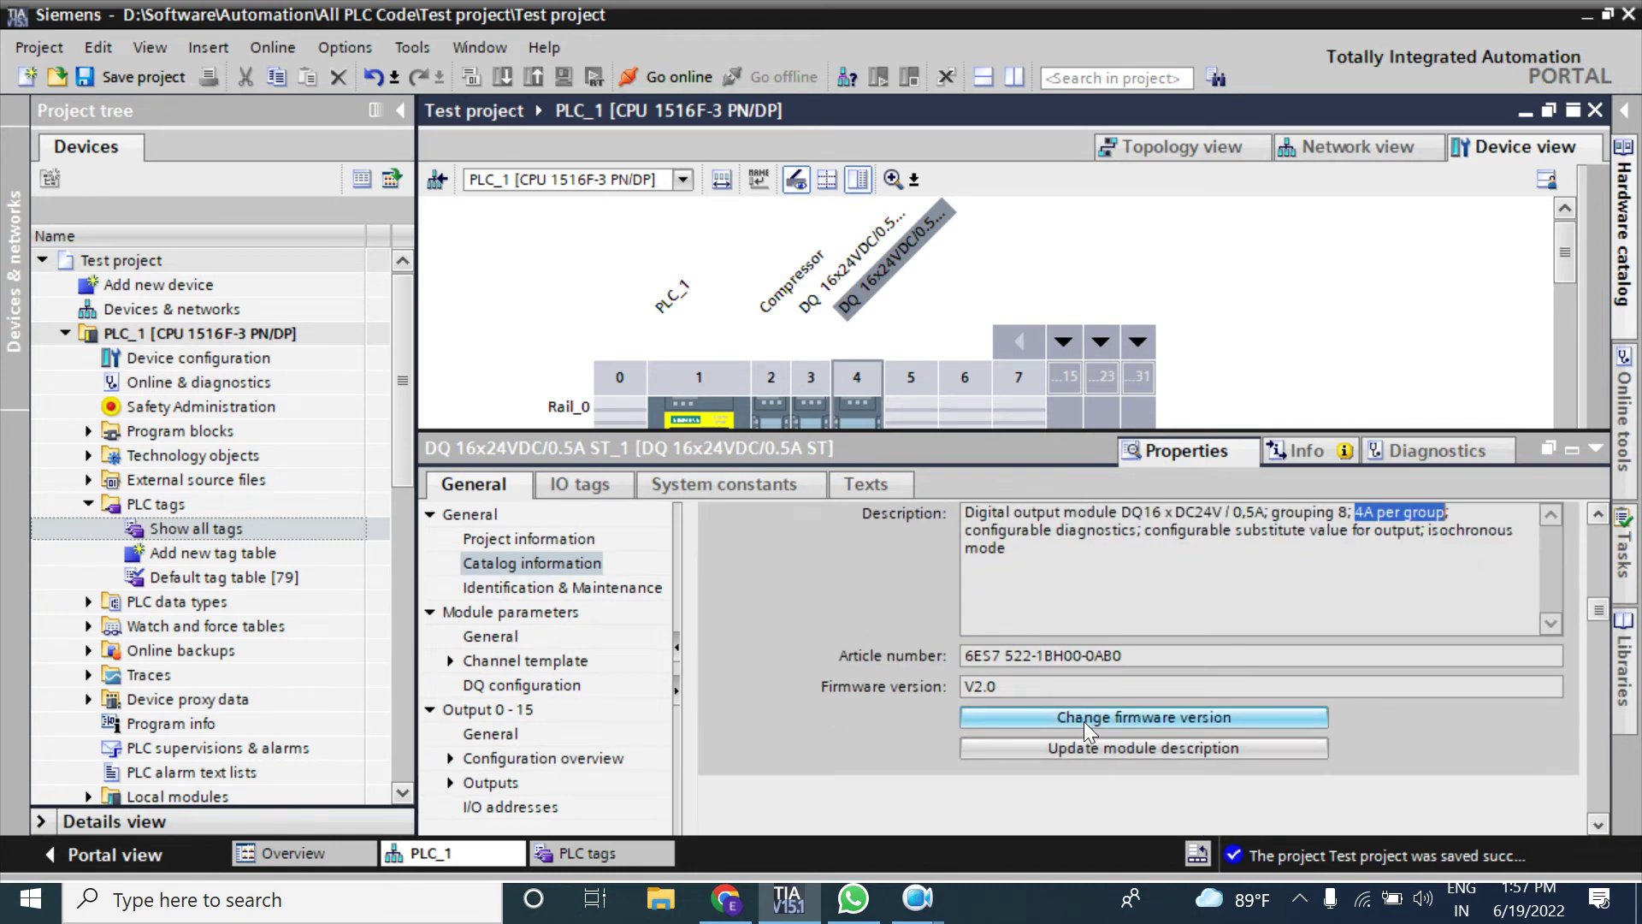
click(1017, 686)
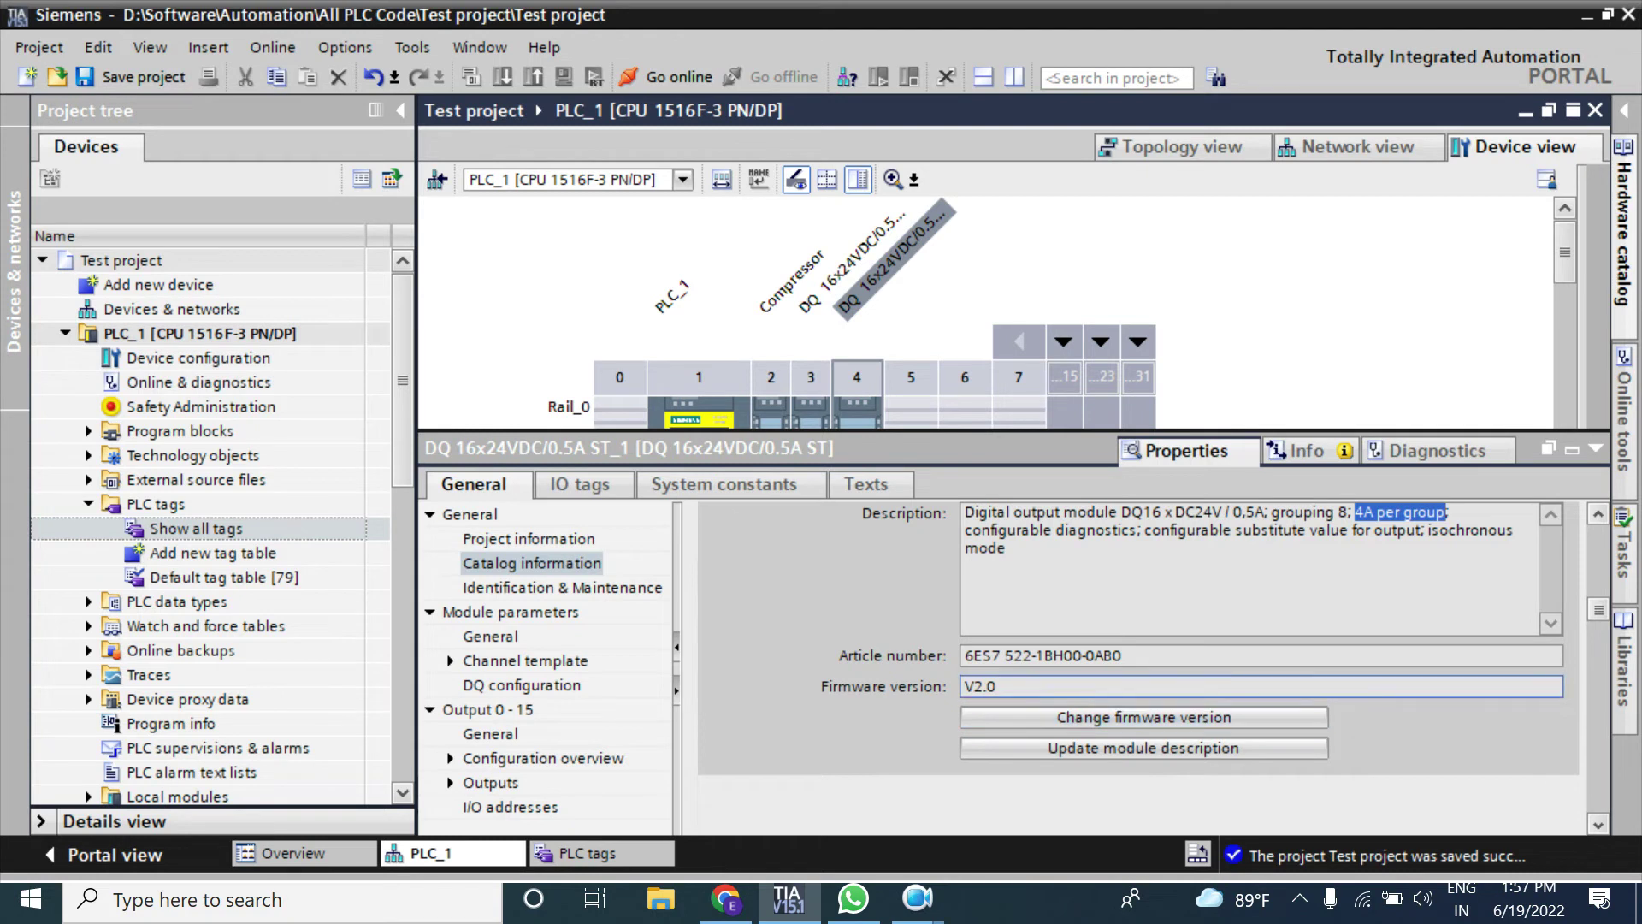
Step: Open Module parameters and then the Channel template, showing CPU STOP reaction Keep last value
click(536, 613)
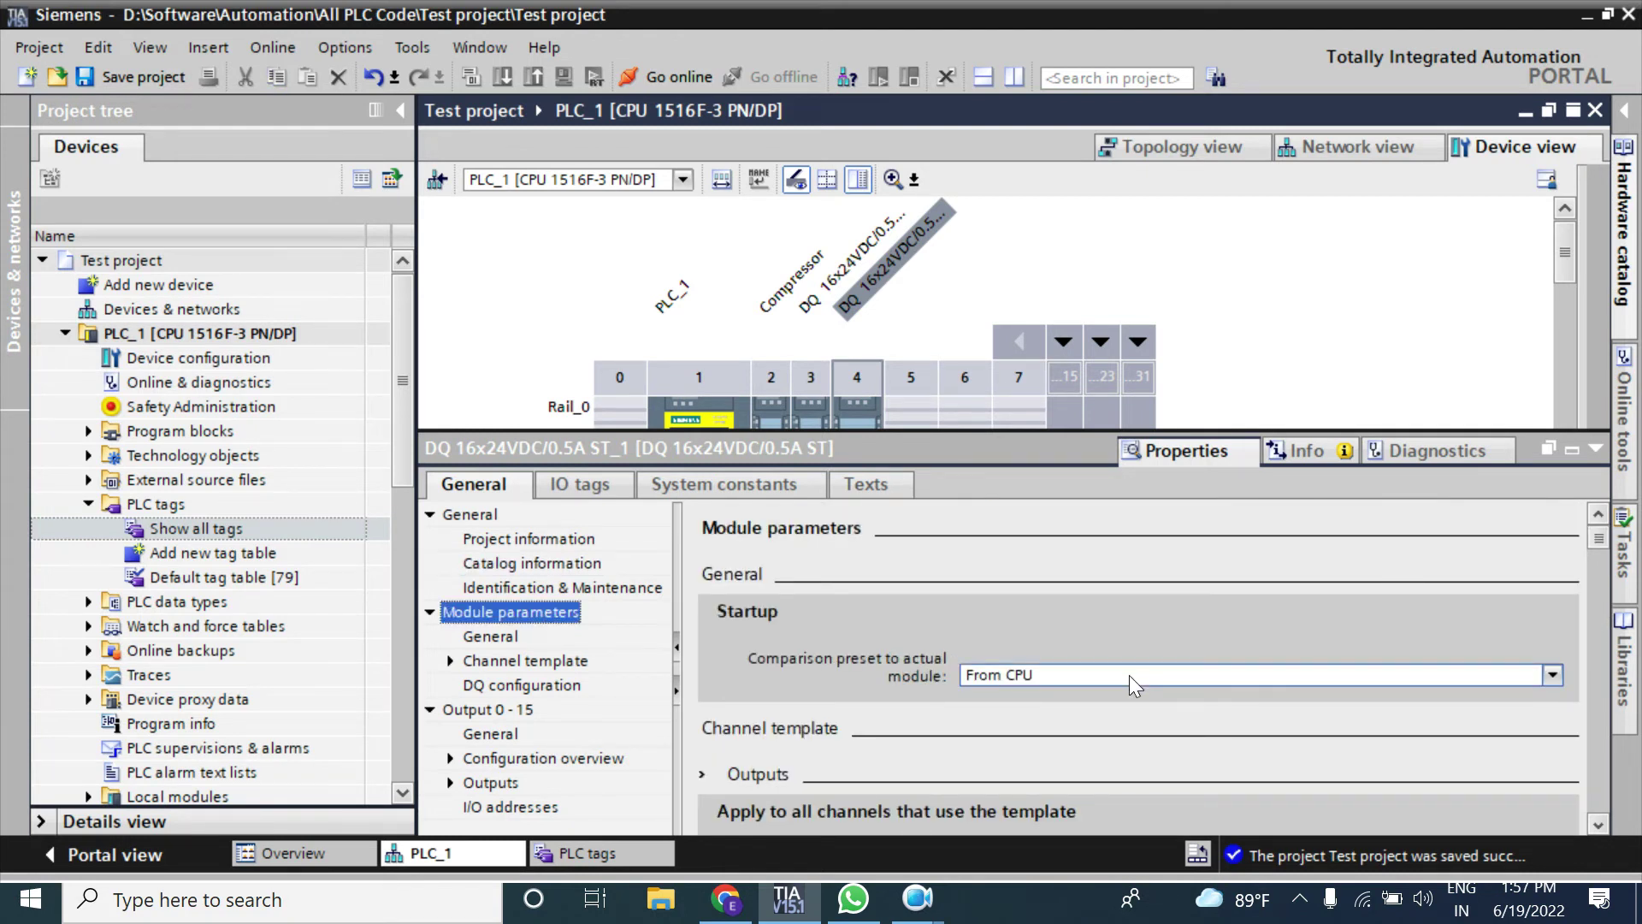
scroll(1604, 816, down, 2)
click(523, 660)
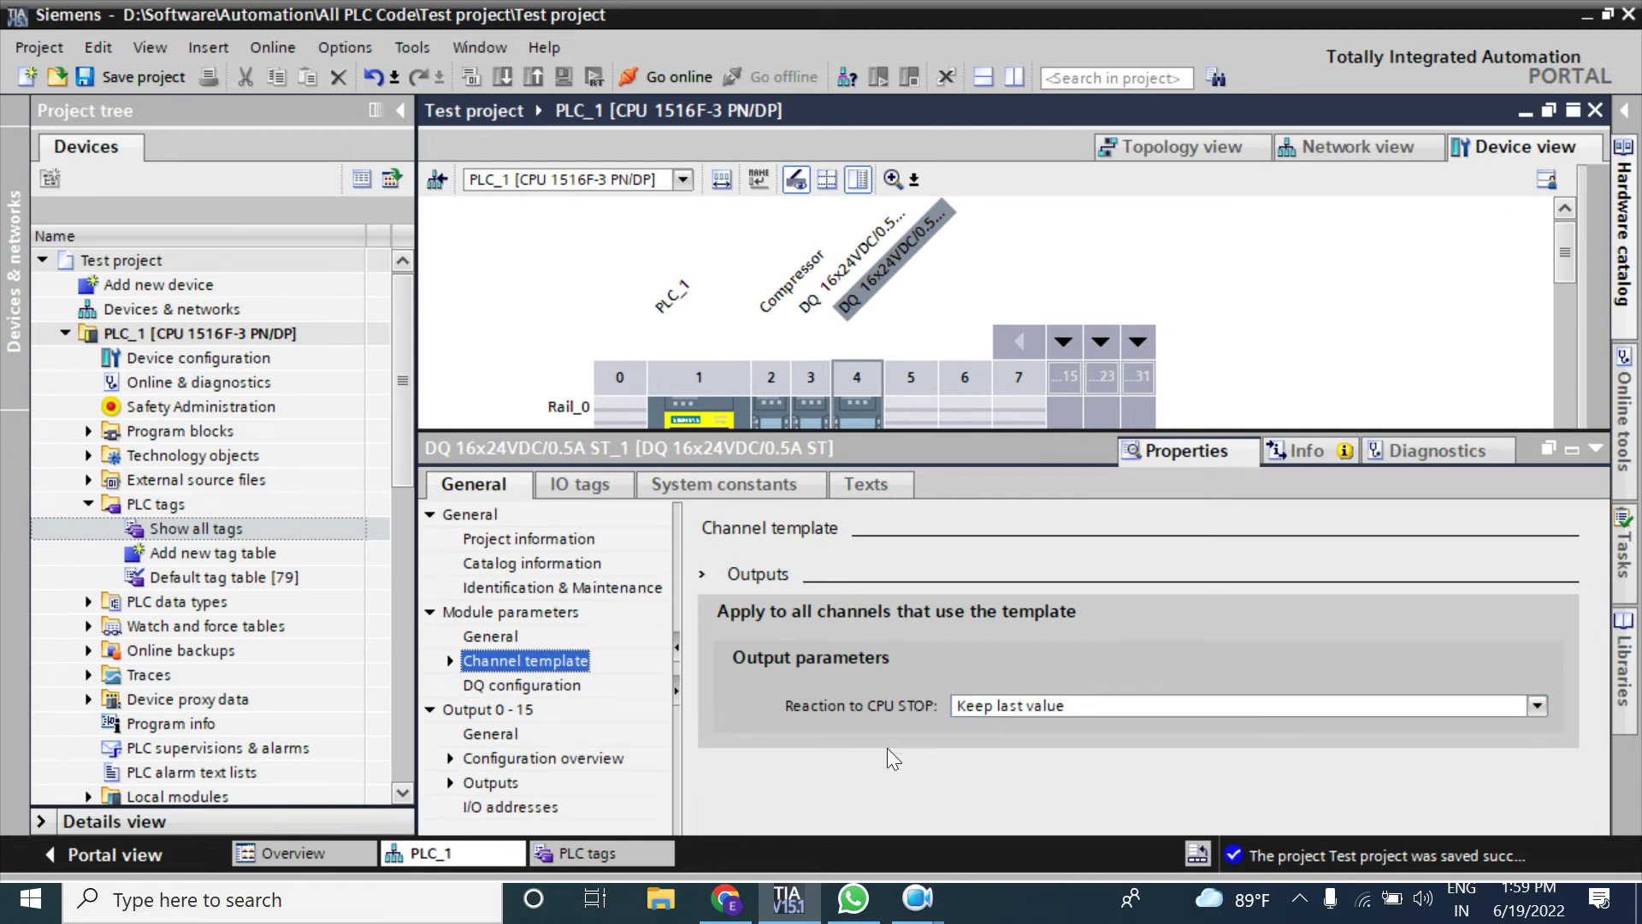
Step: Try the CPU STOP reaction options, finally settling on Output substitute value 1
click(1163, 707)
click(1046, 729)
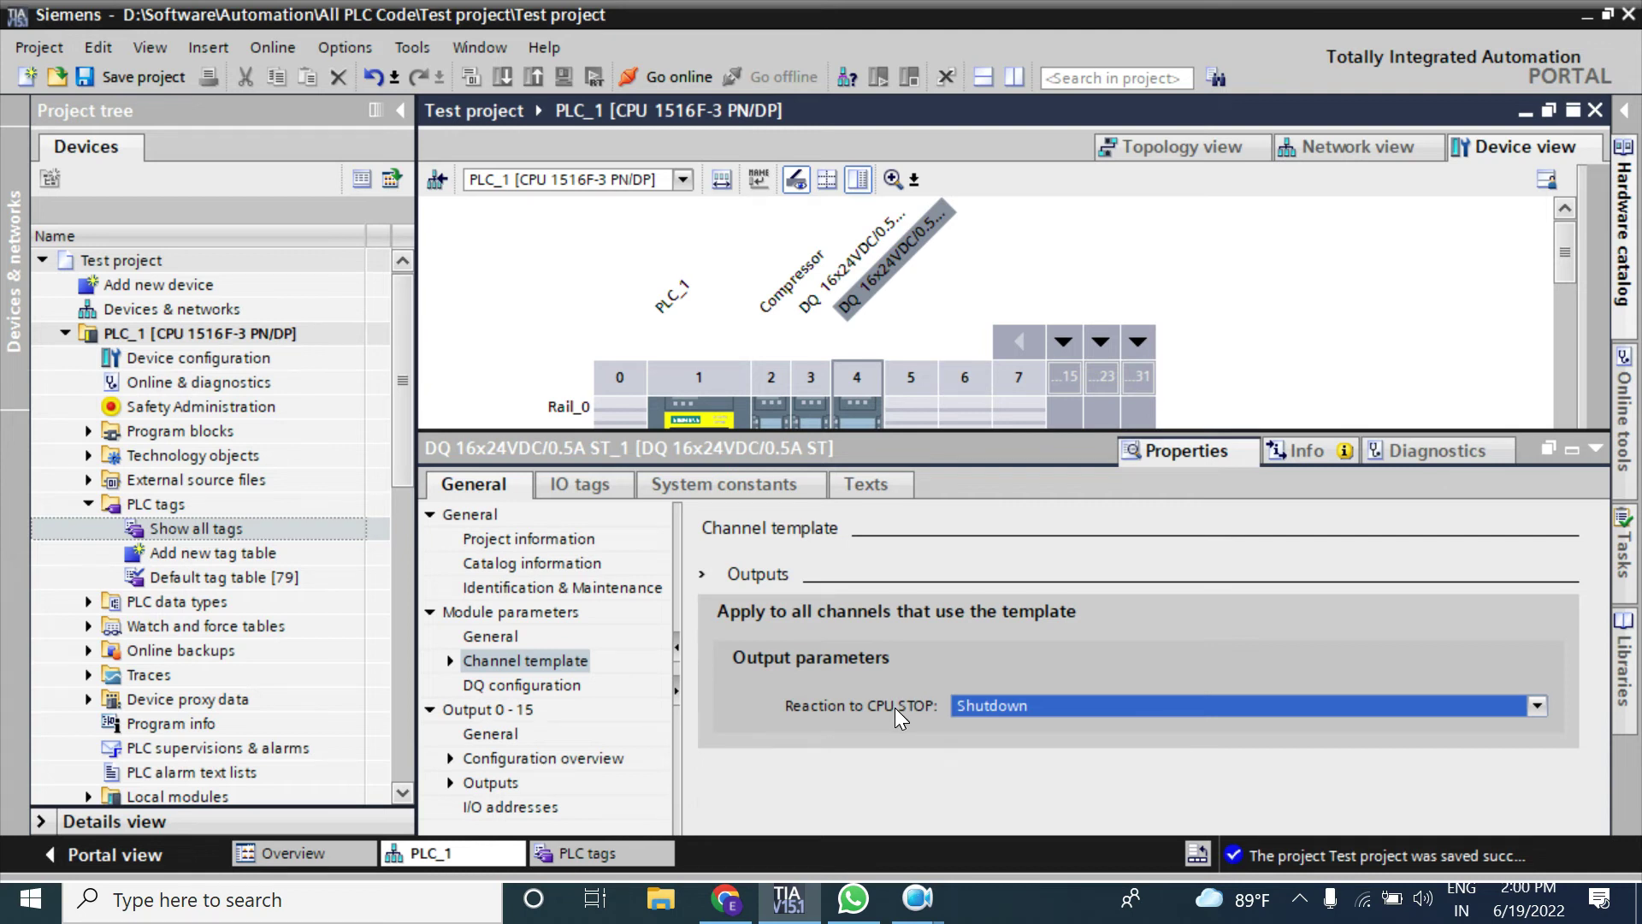
click(998, 710)
click(969, 744)
click(1044, 703)
click(1040, 766)
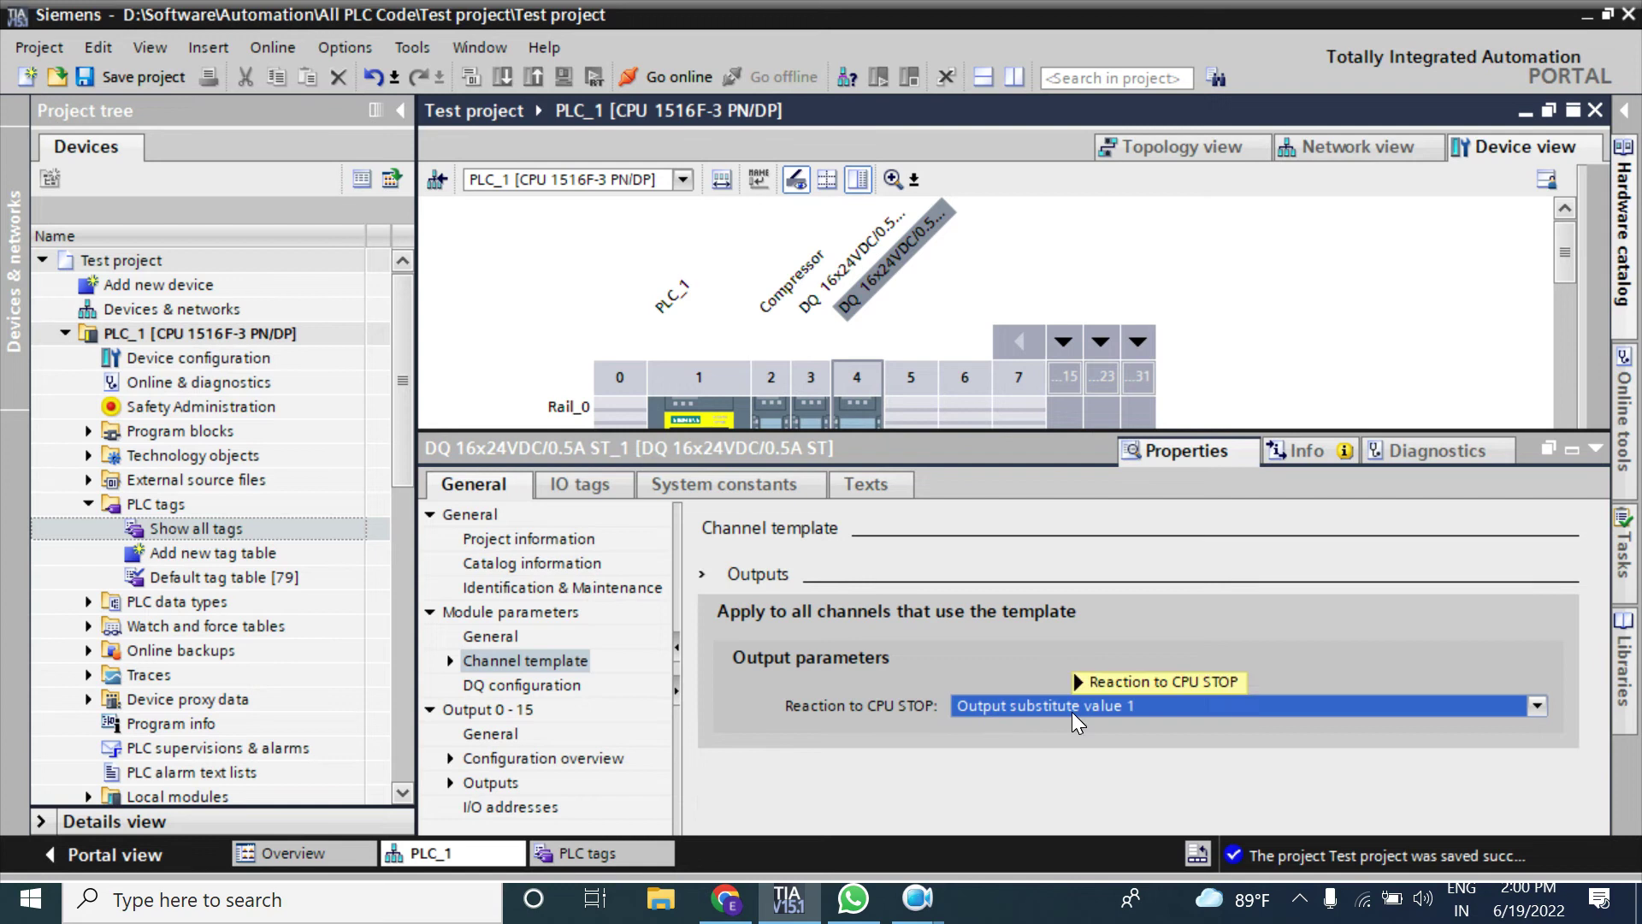
mouse_move(1071, 711)
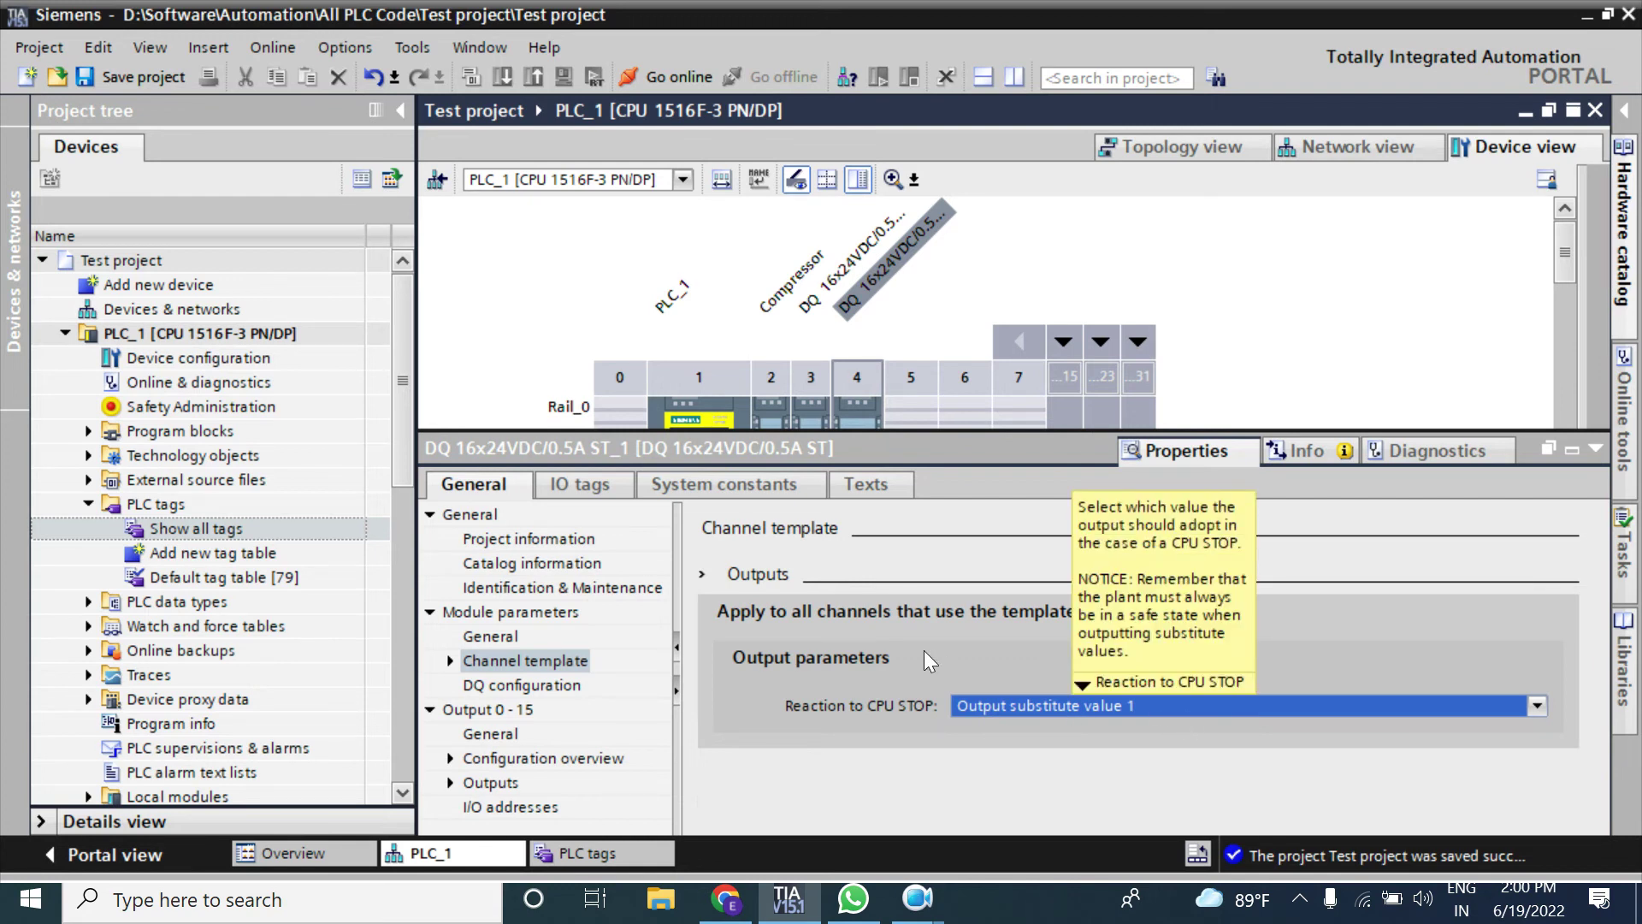
click(1044, 707)
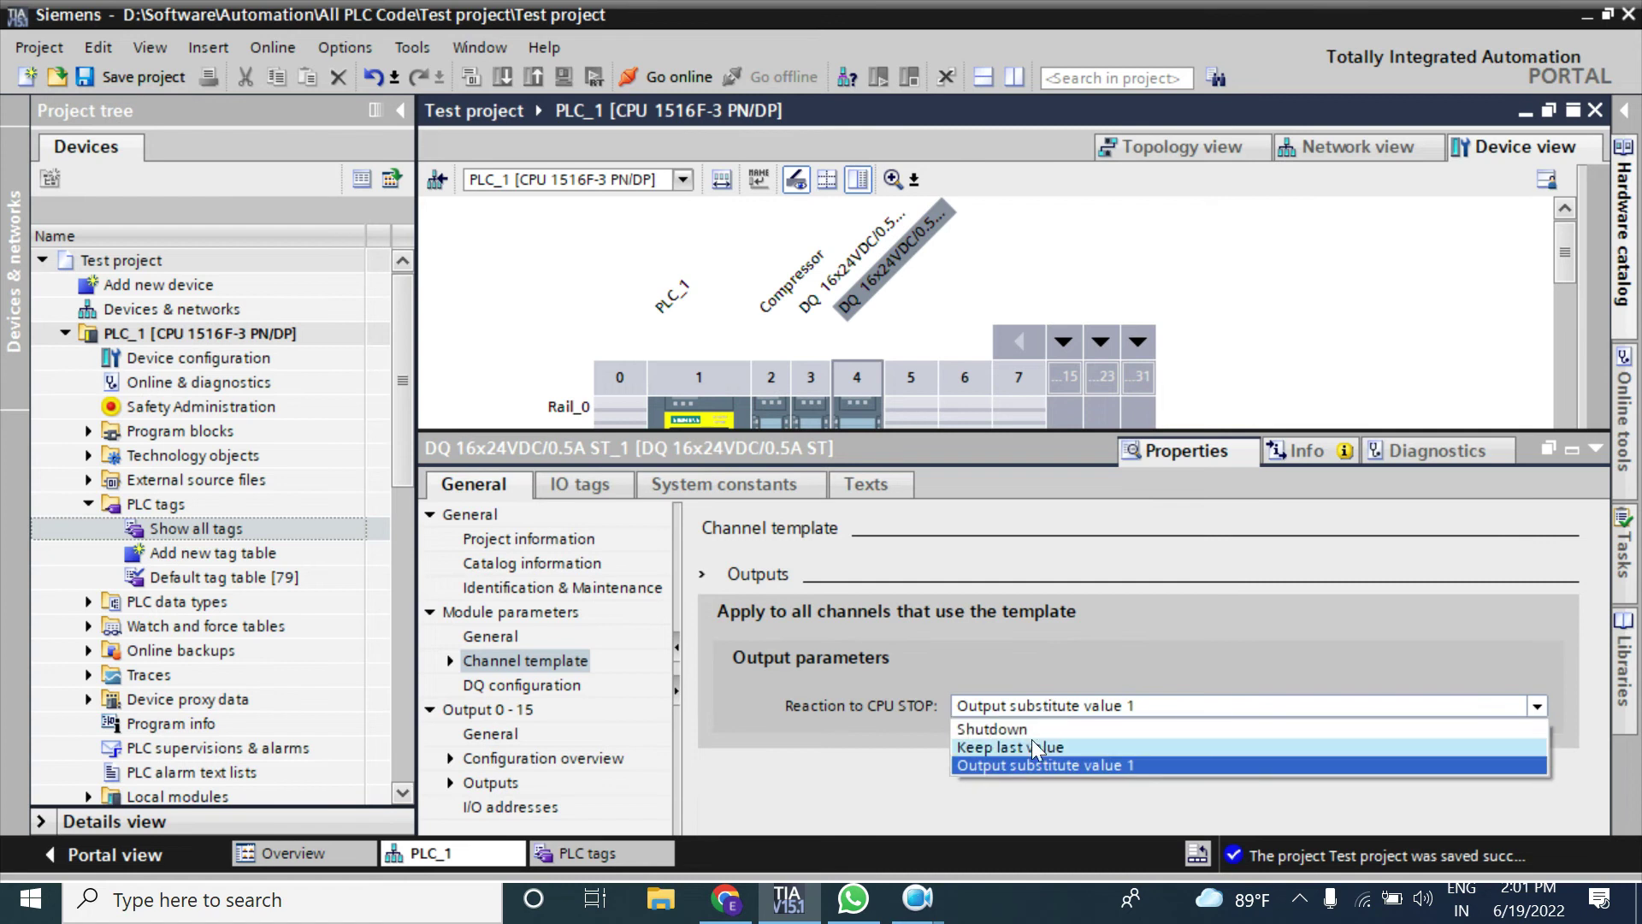
click(1025, 749)
click(1066, 708)
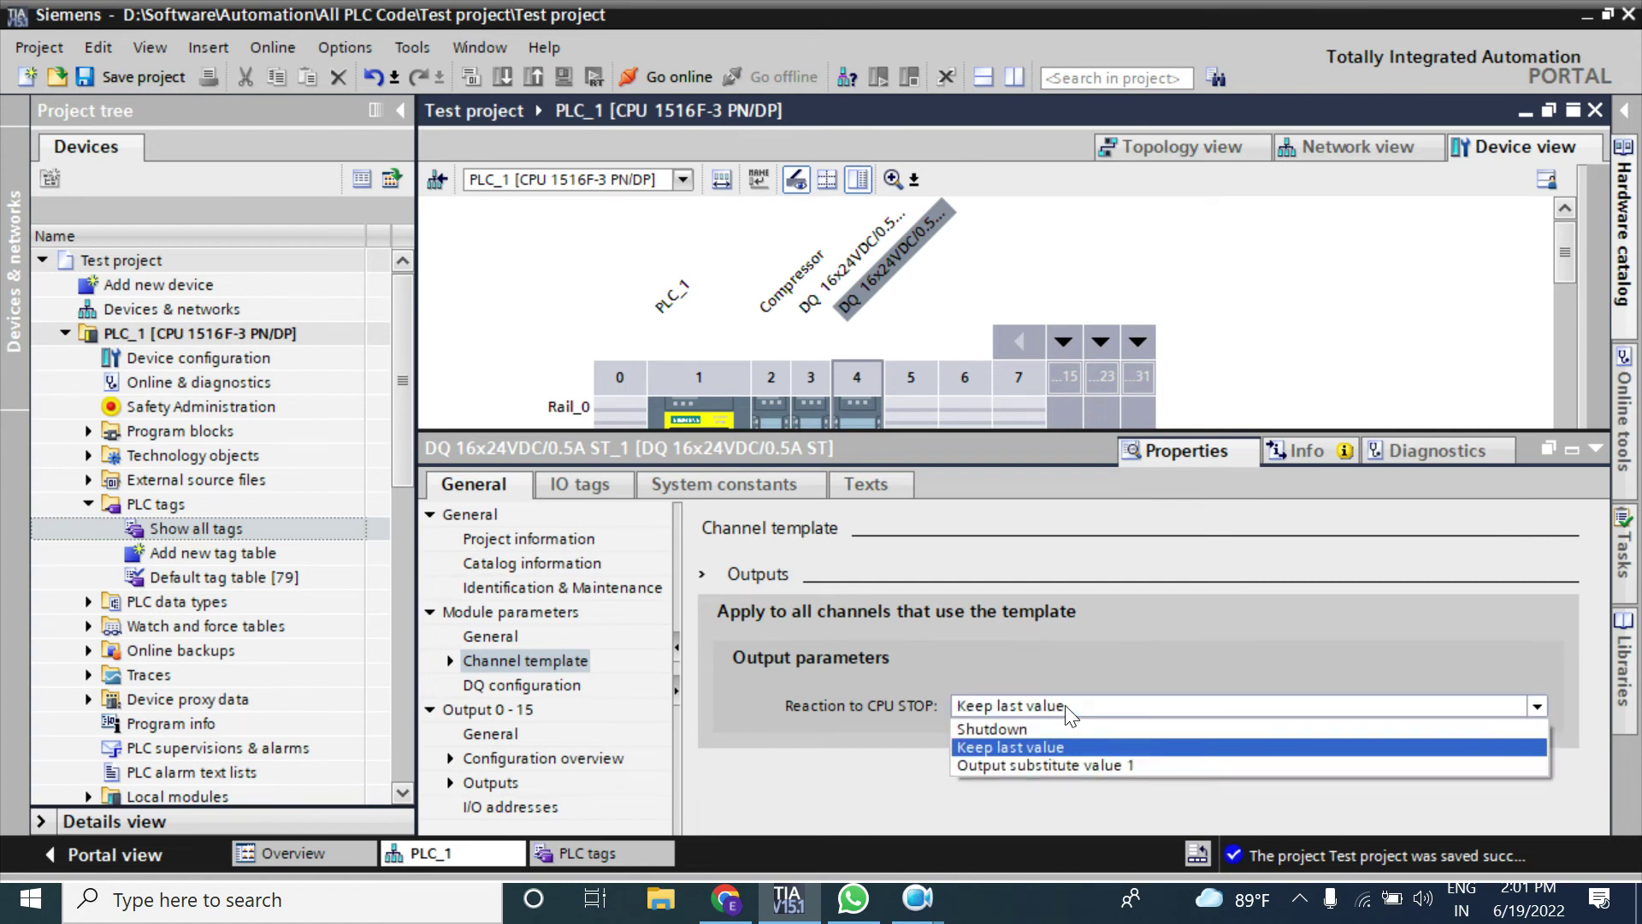
click(1090, 764)
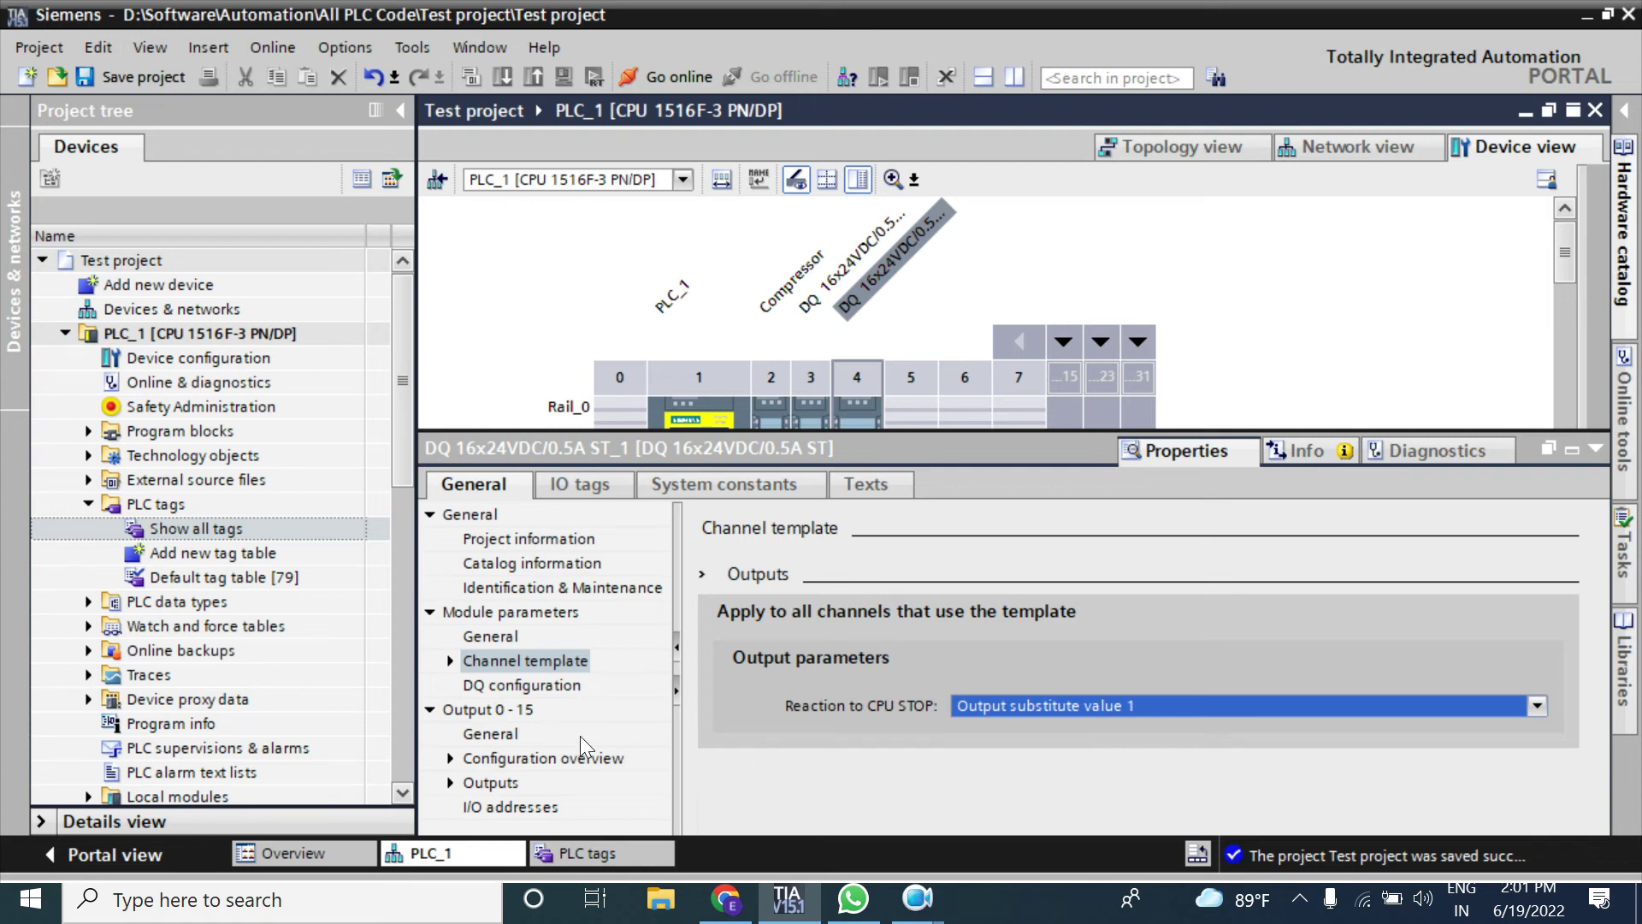
Step: Open the Output 0 - 15 configuration overview and inspect channel 0's CPU STOP reaction
click(523, 686)
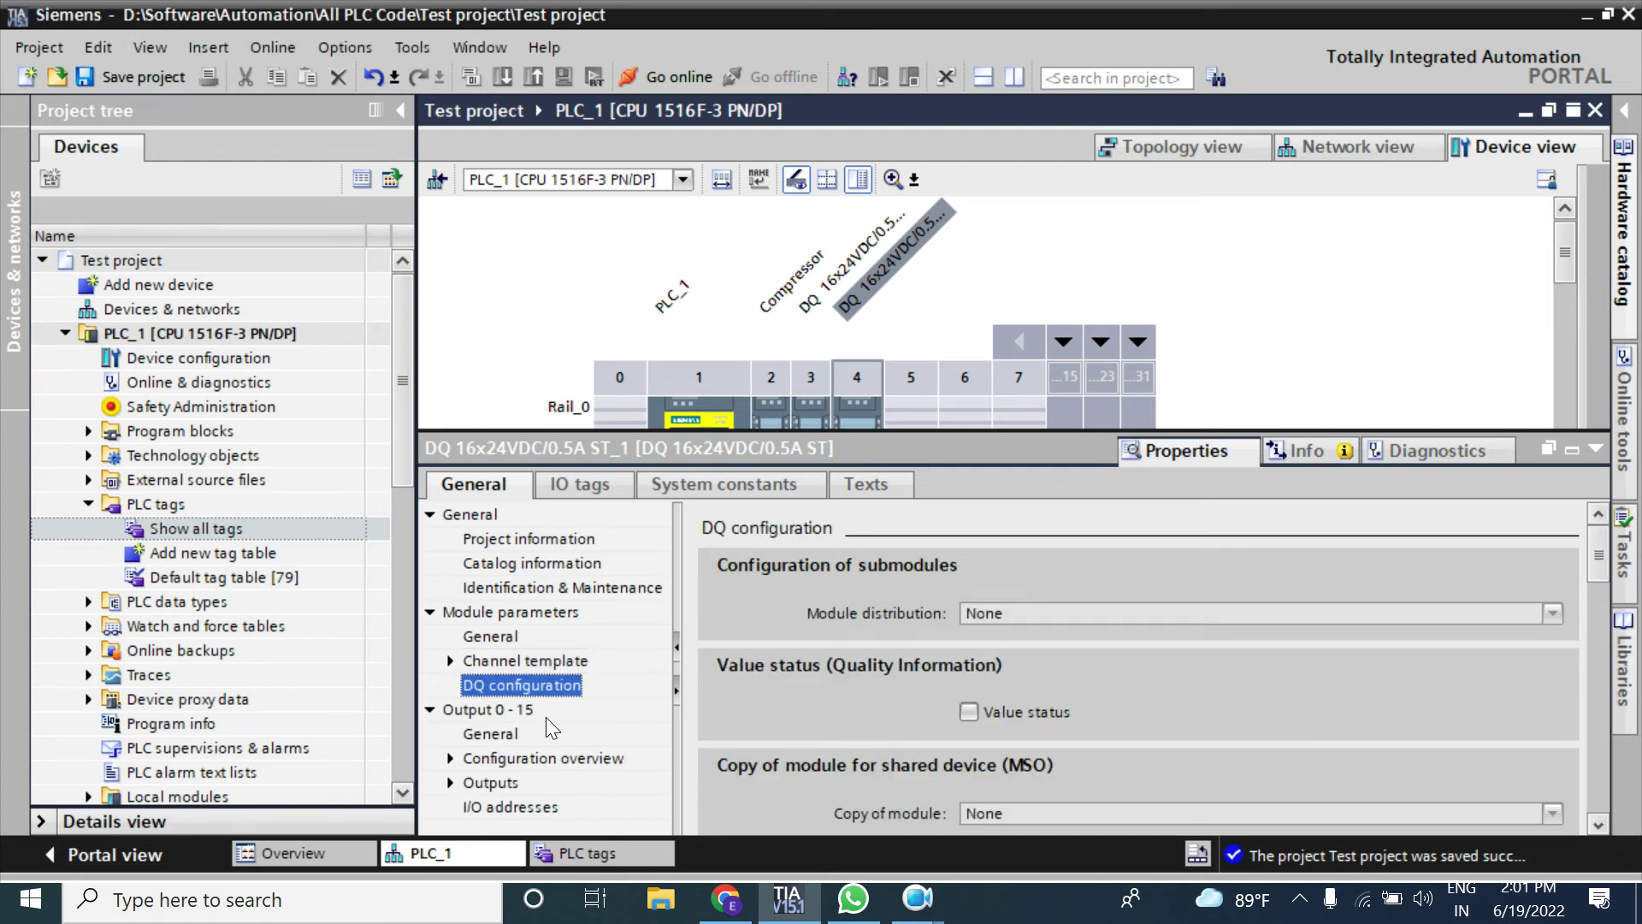
click(492, 710)
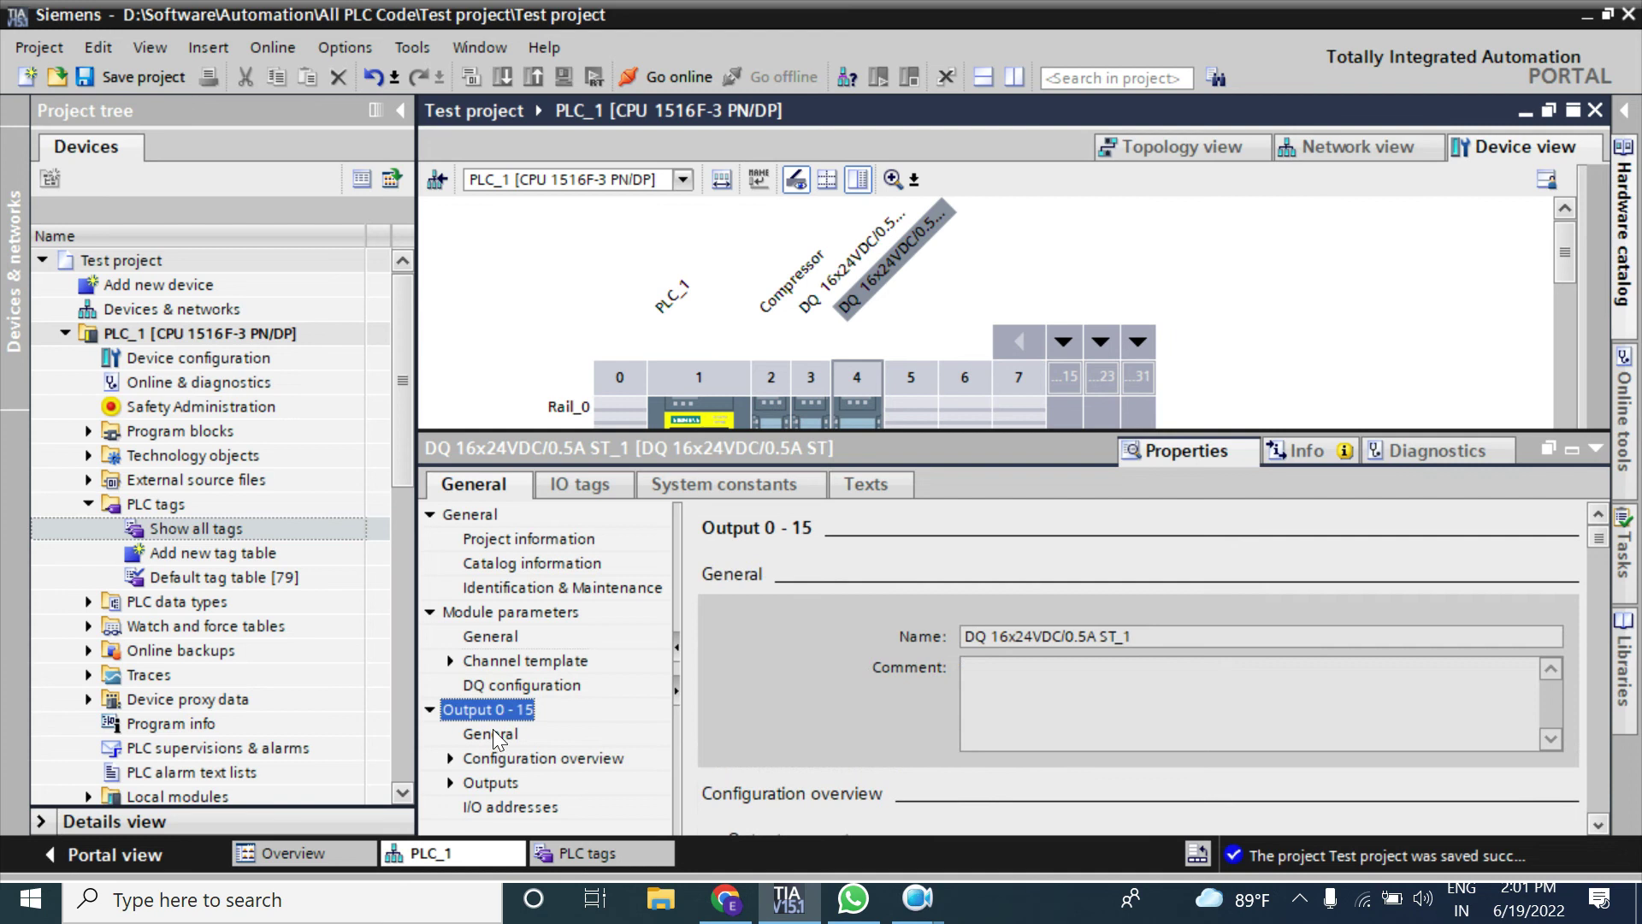
click(496, 761)
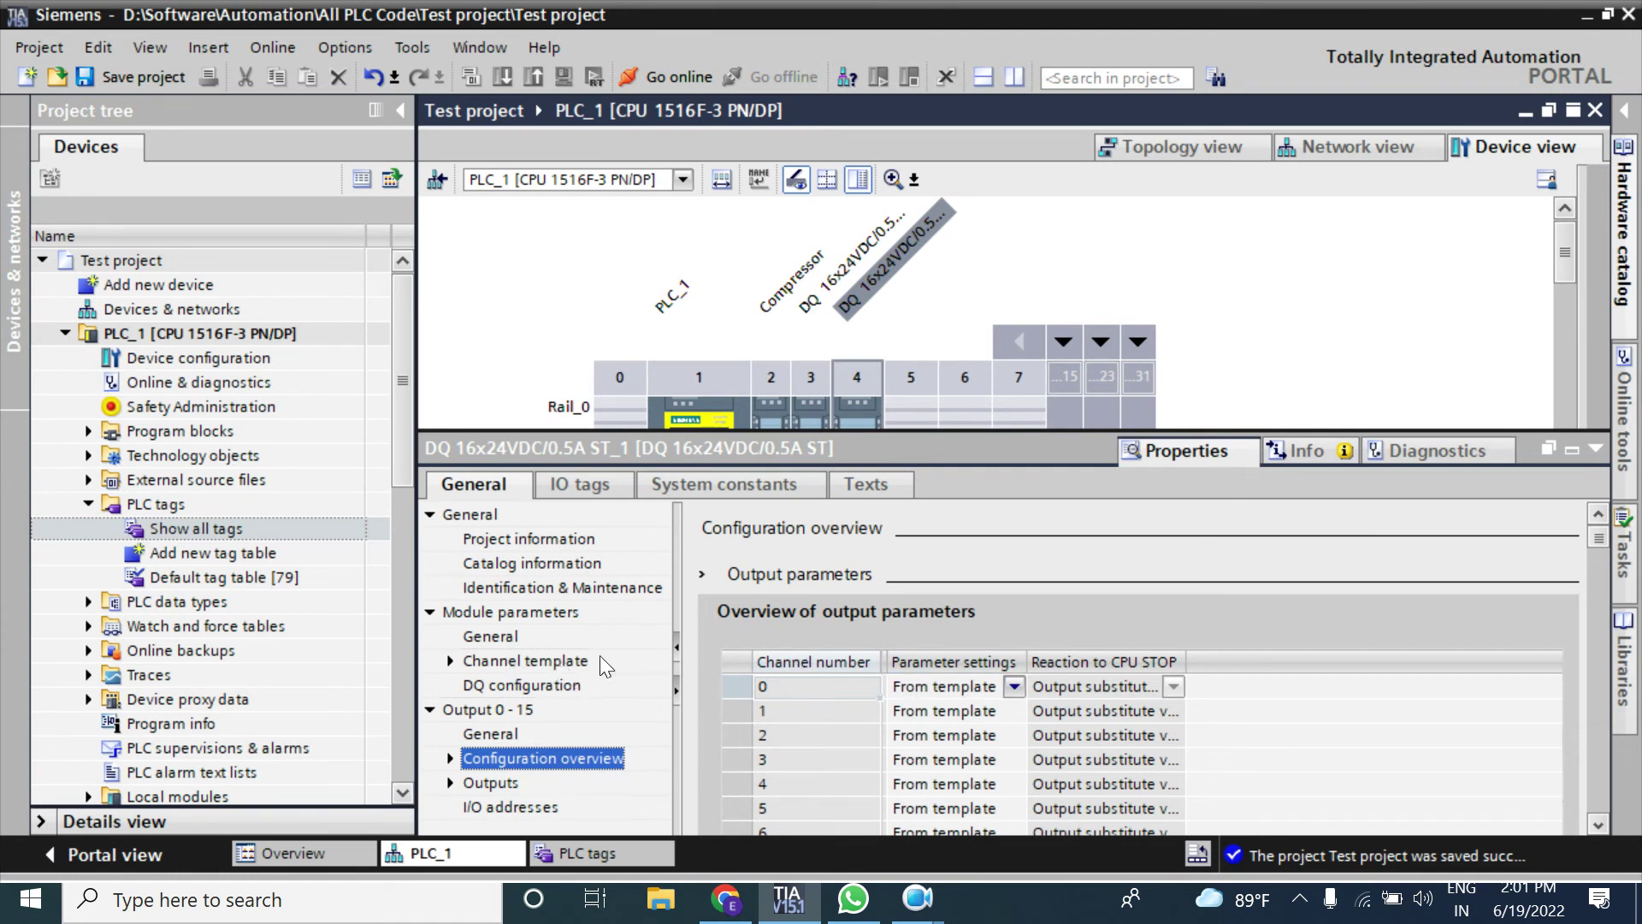
click(1173, 686)
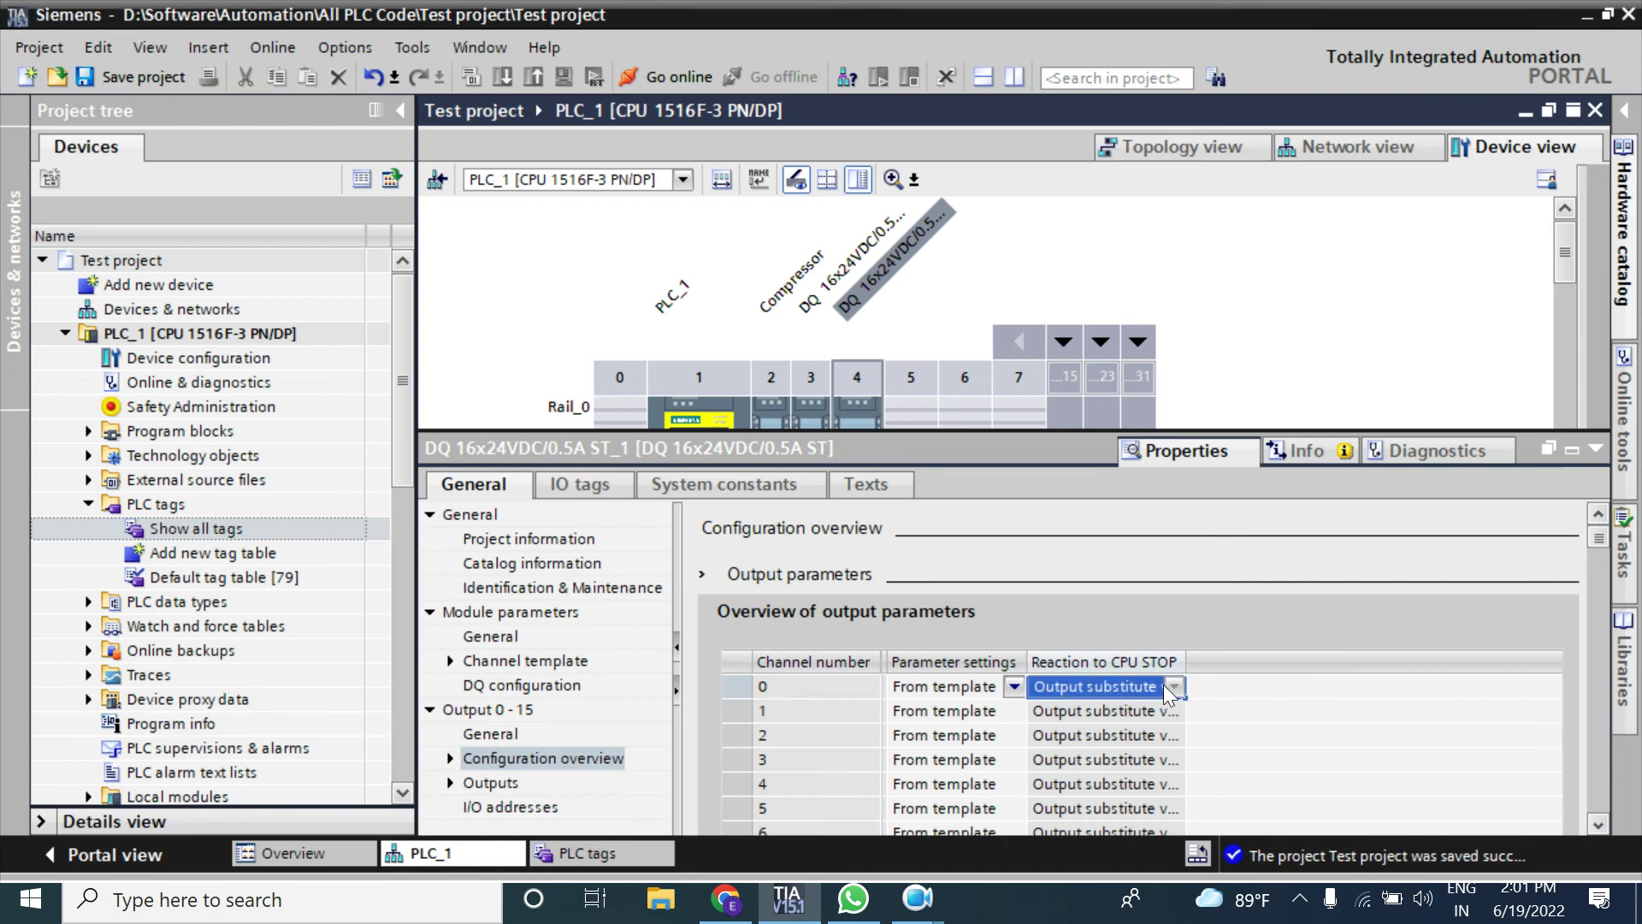
Step: Set the Channel template's reaction to CPU STOP to Keep last value
click(510, 659)
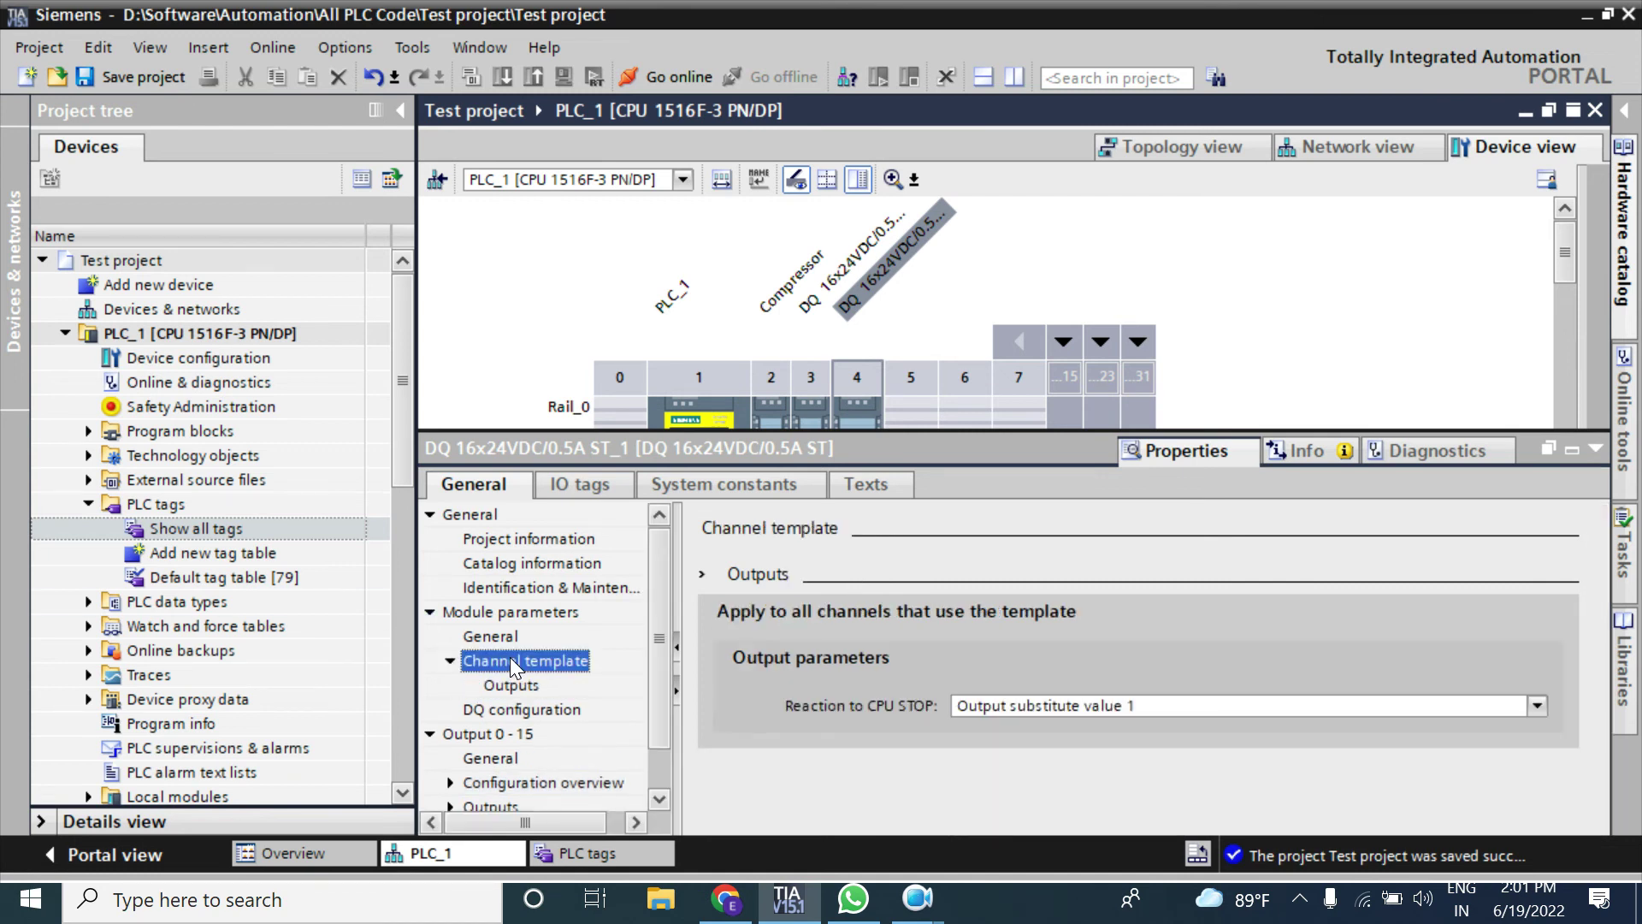
click(1162, 708)
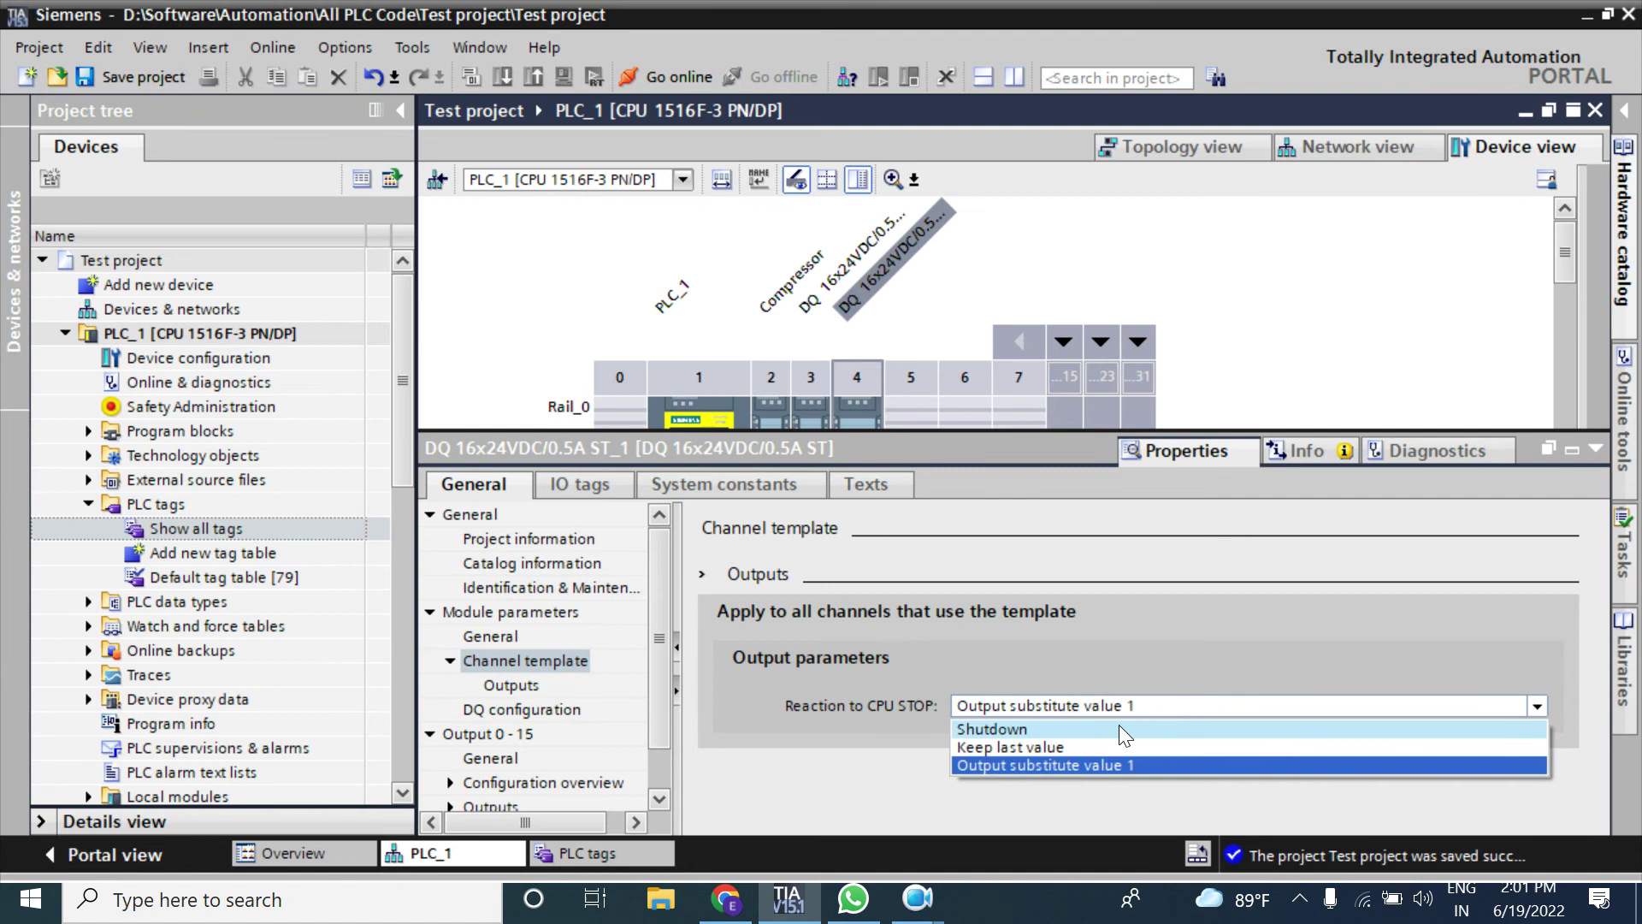
click(1062, 743)
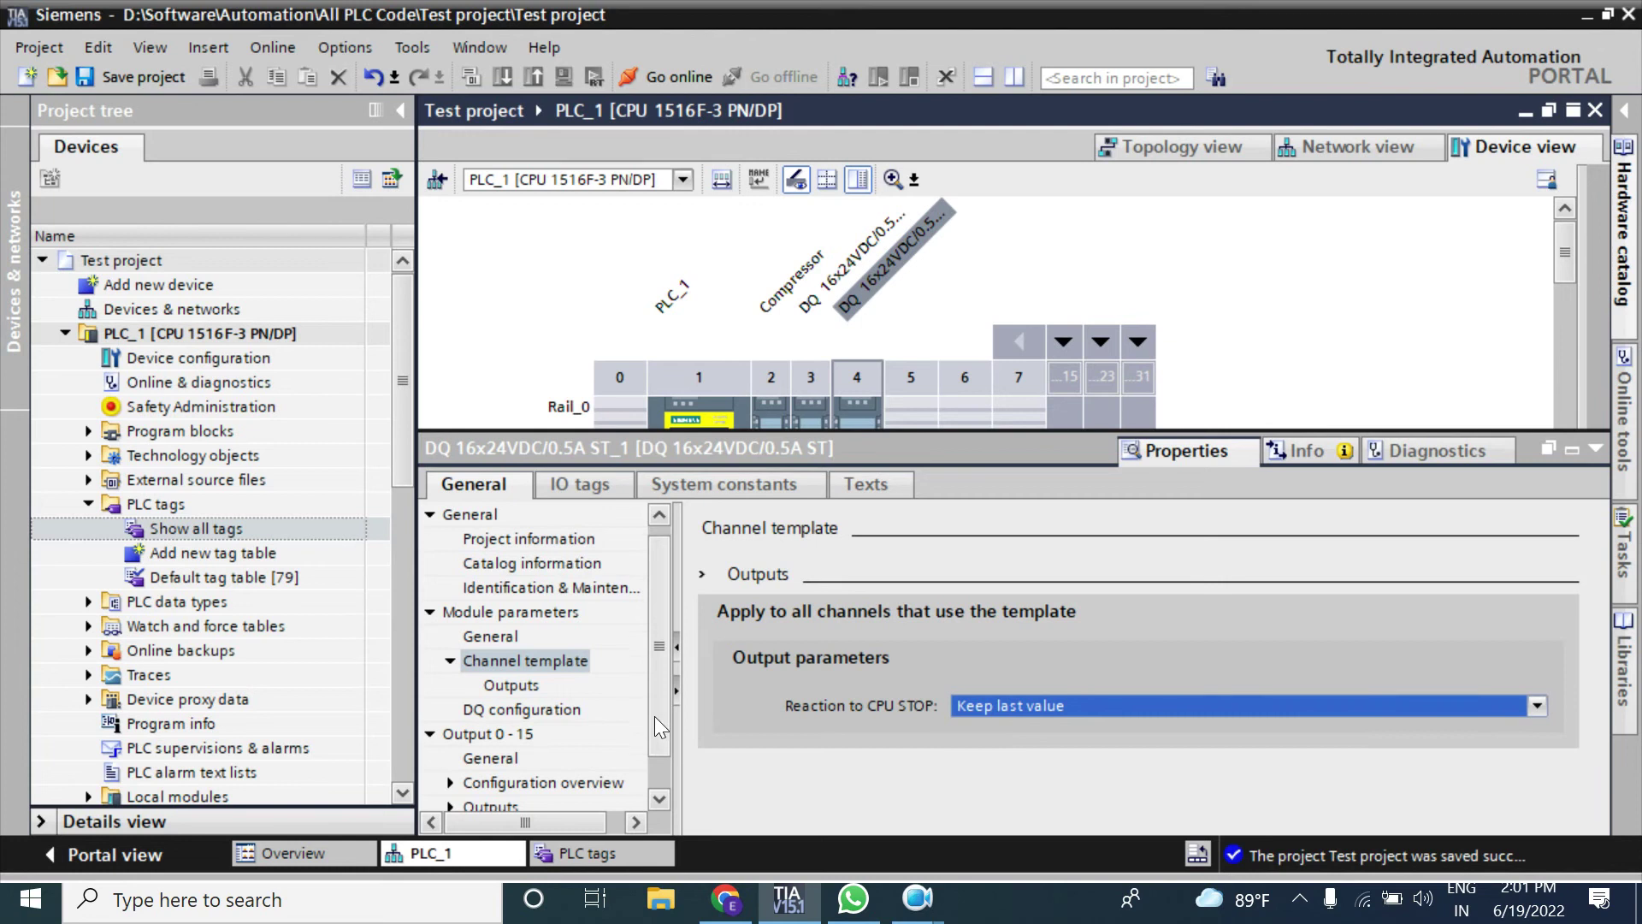
scroll(655, 707, down, 1)
Step: Back in the configuration overview, open channel 0's parameter settings choices
click(582, 761)
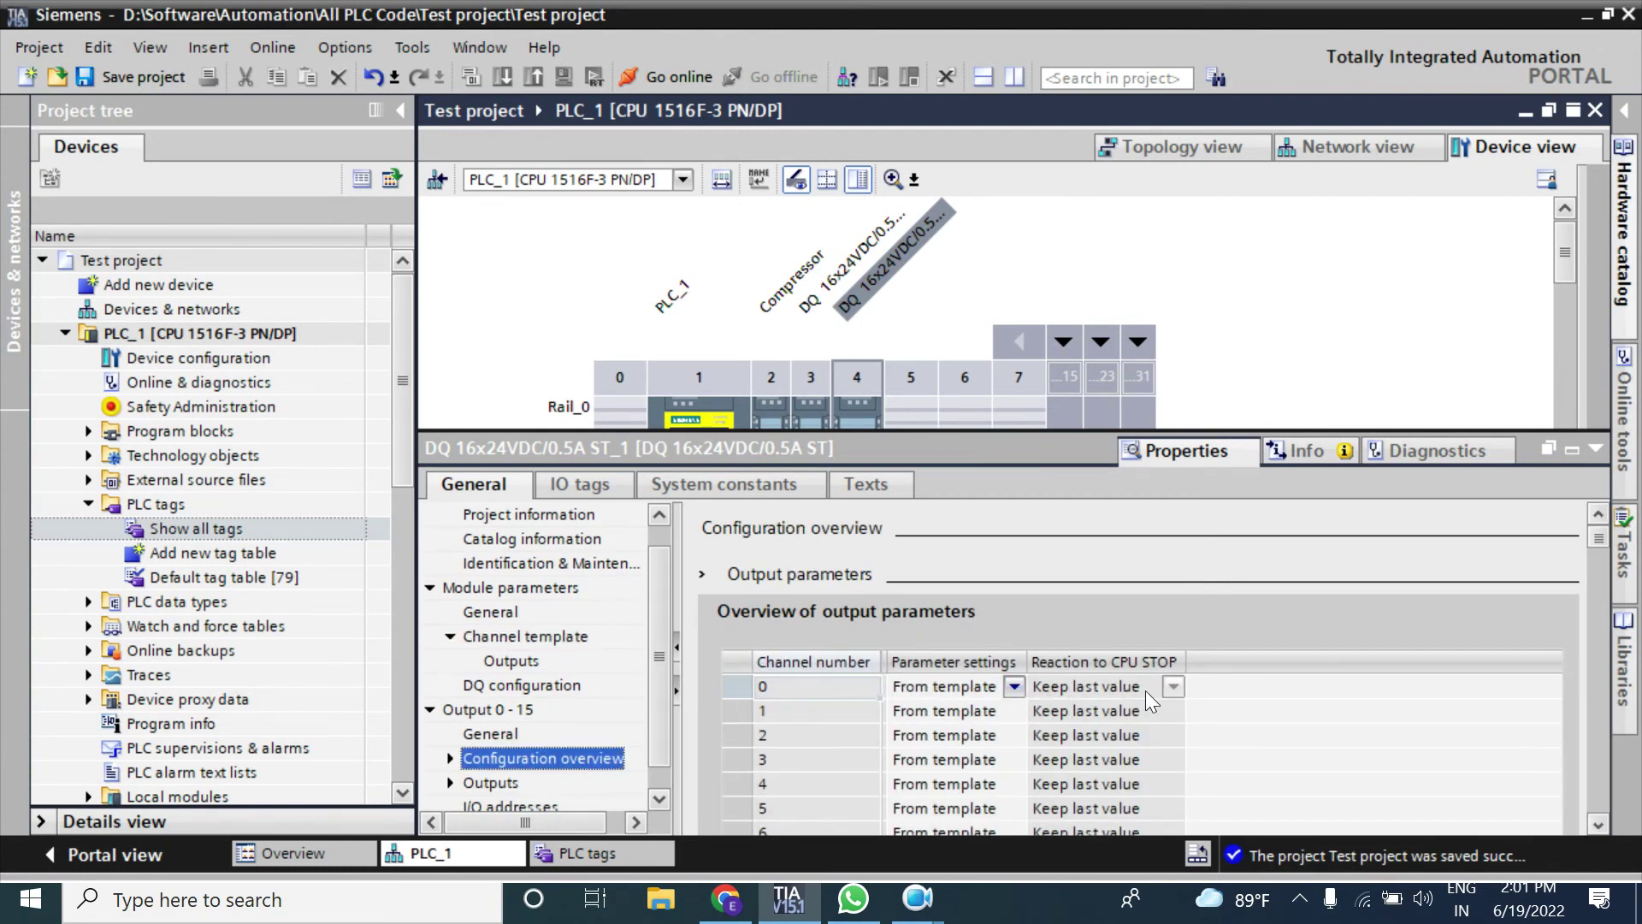
click(999, 686)
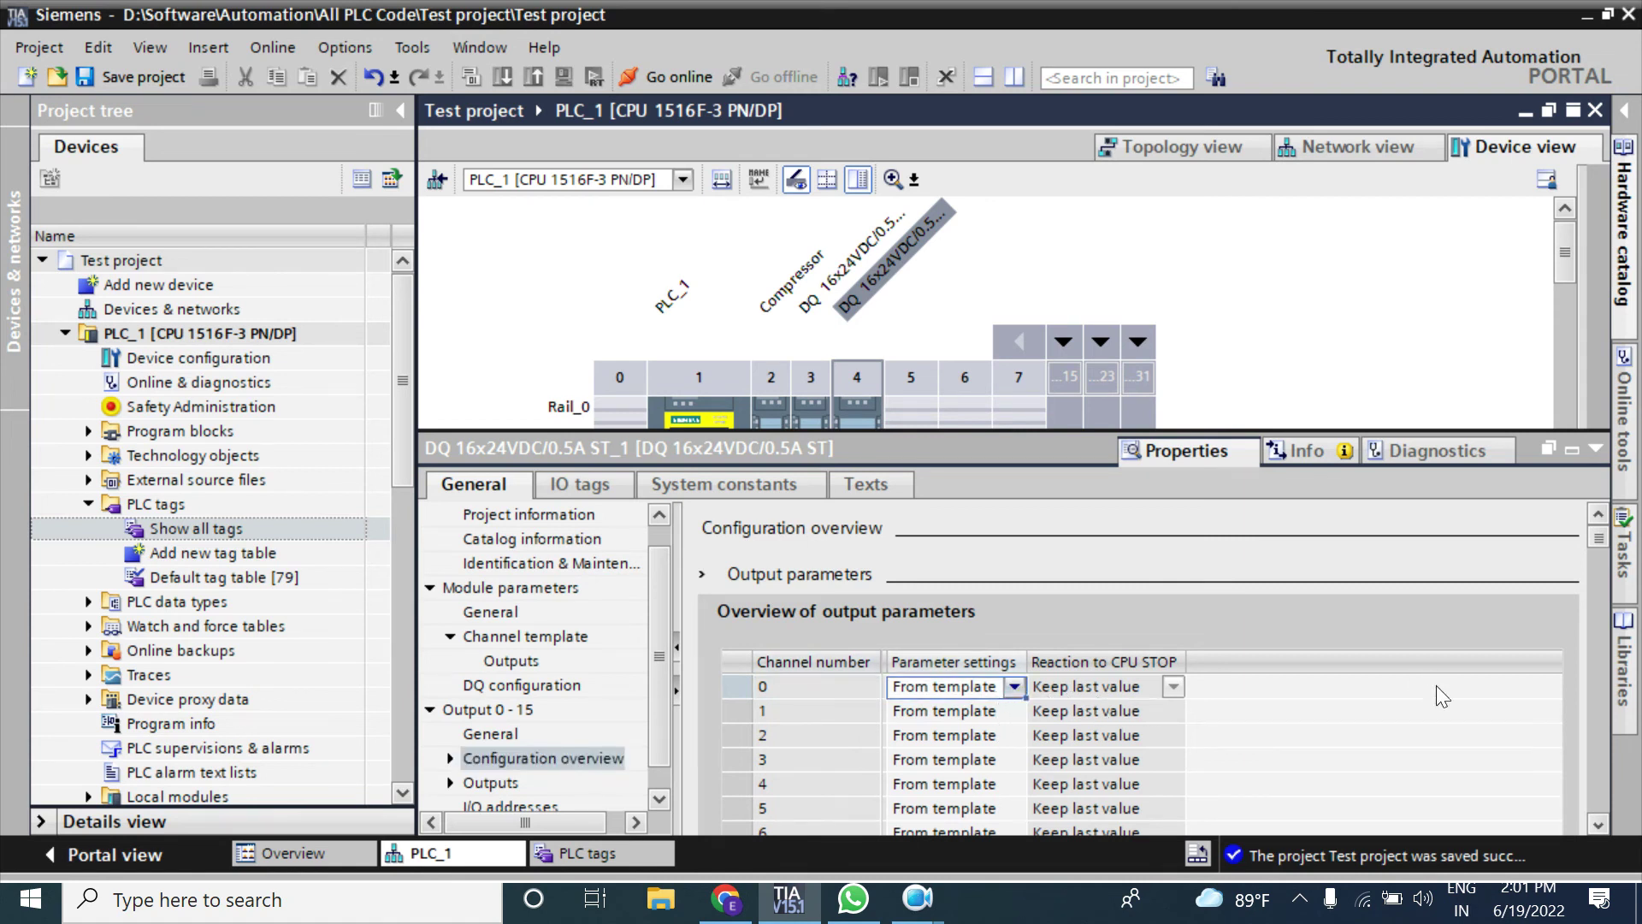
scroll(1594, 821, down, 3)
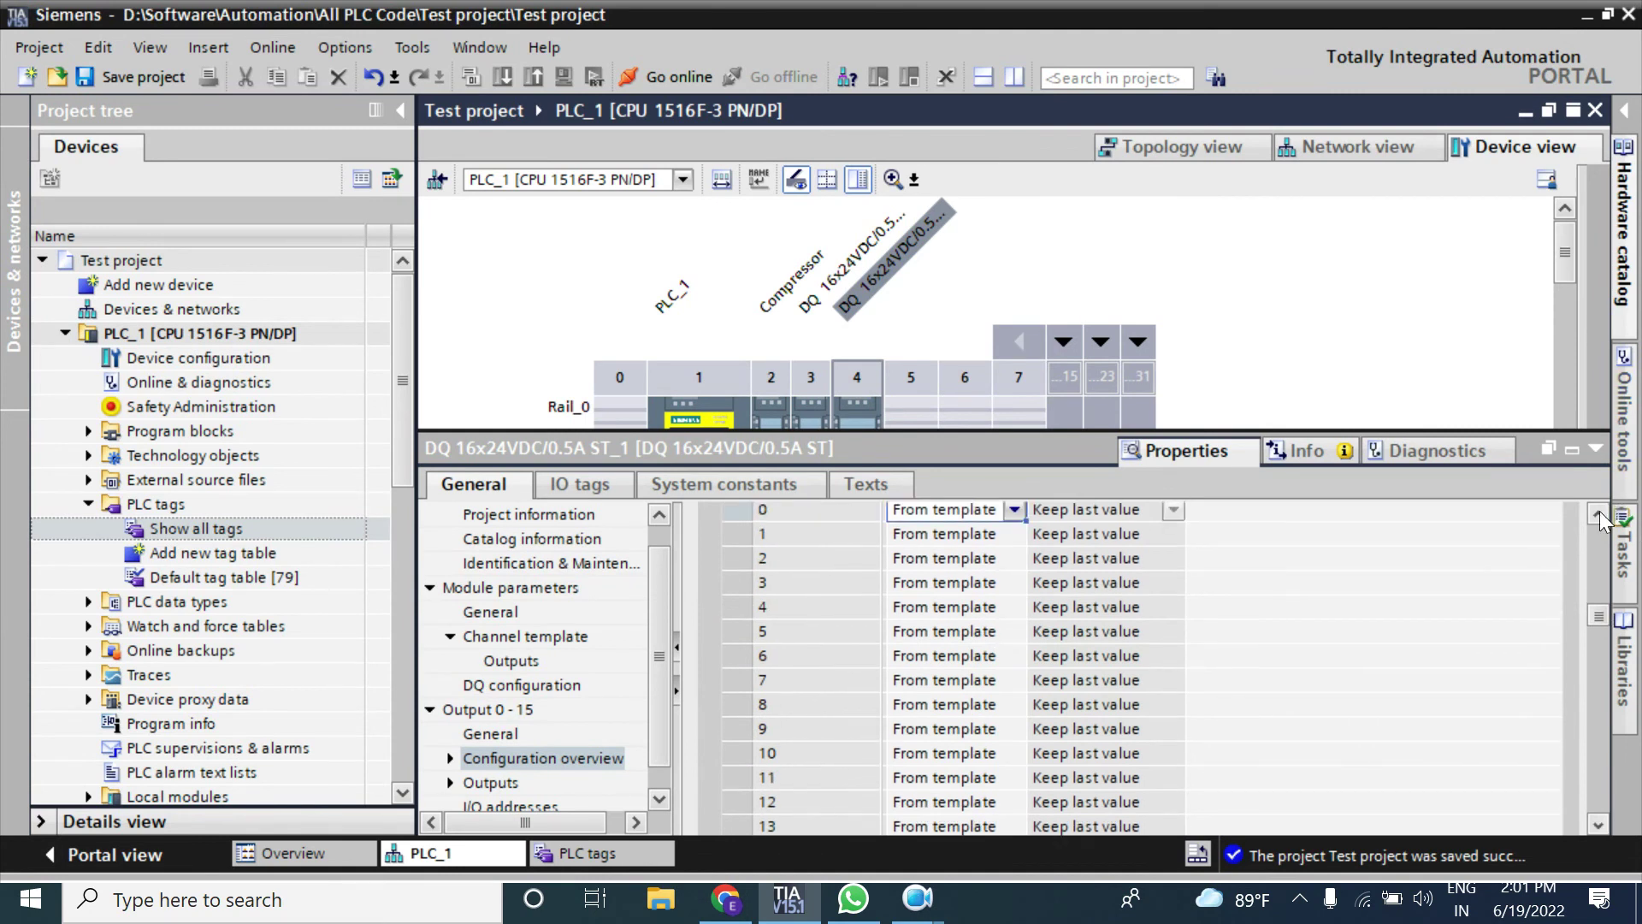
scroll(1599, 510, up, 3)
click(1013, 669)
Step: Switch channel 0 to Manual parameter settings, leaving its CPU STOP reaction at Keep last value
click(956, 710)
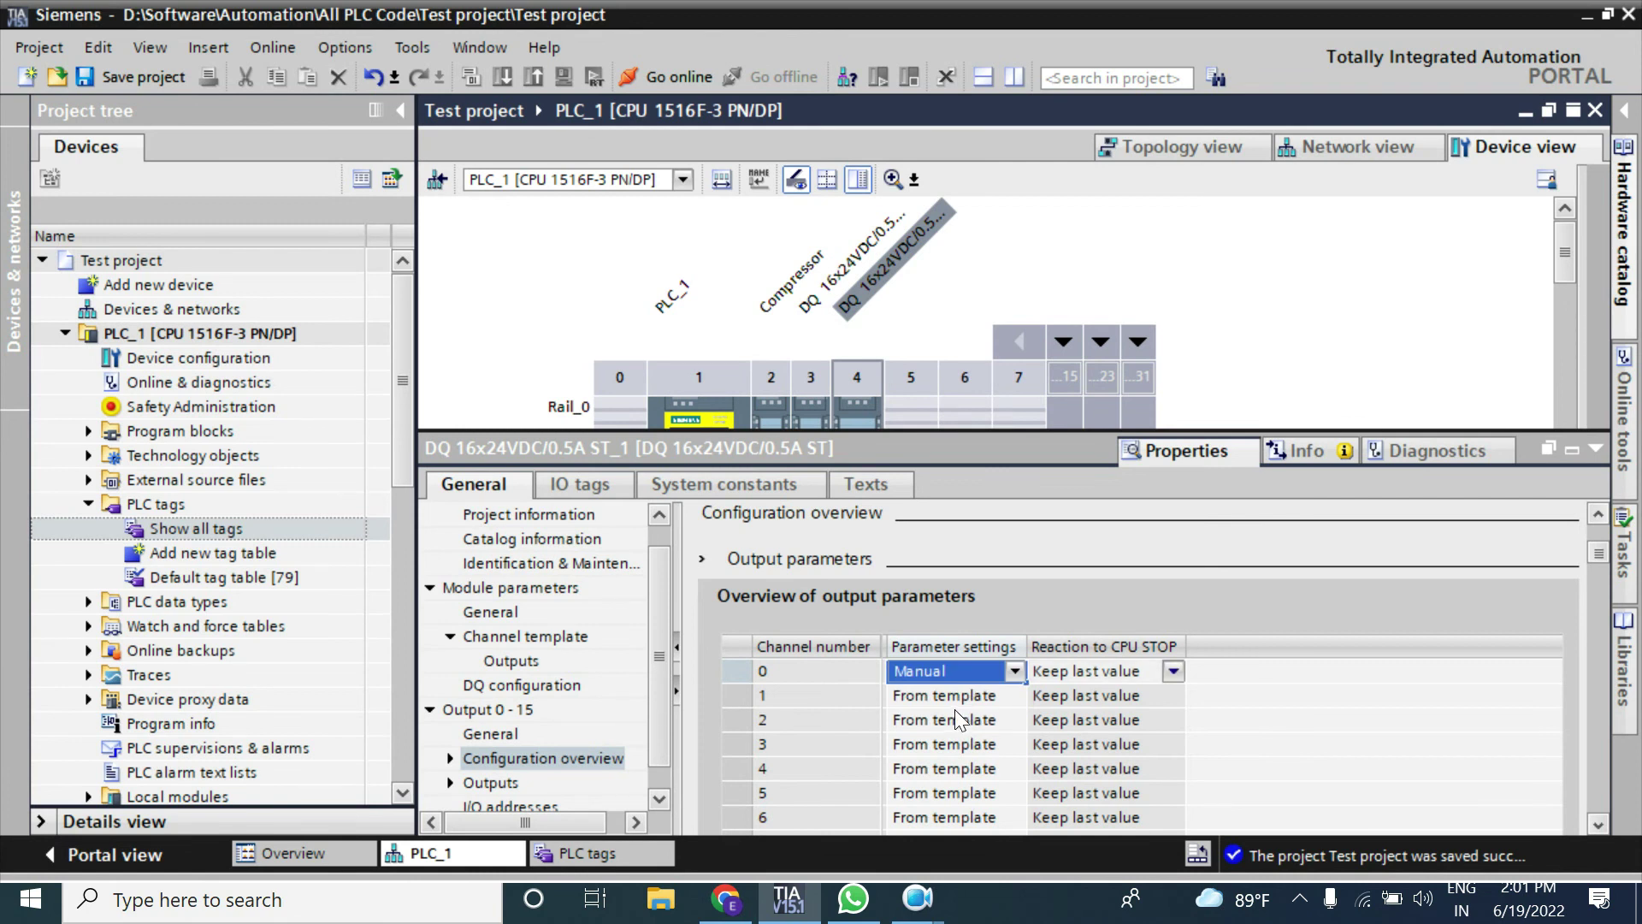
click(1169, 668)
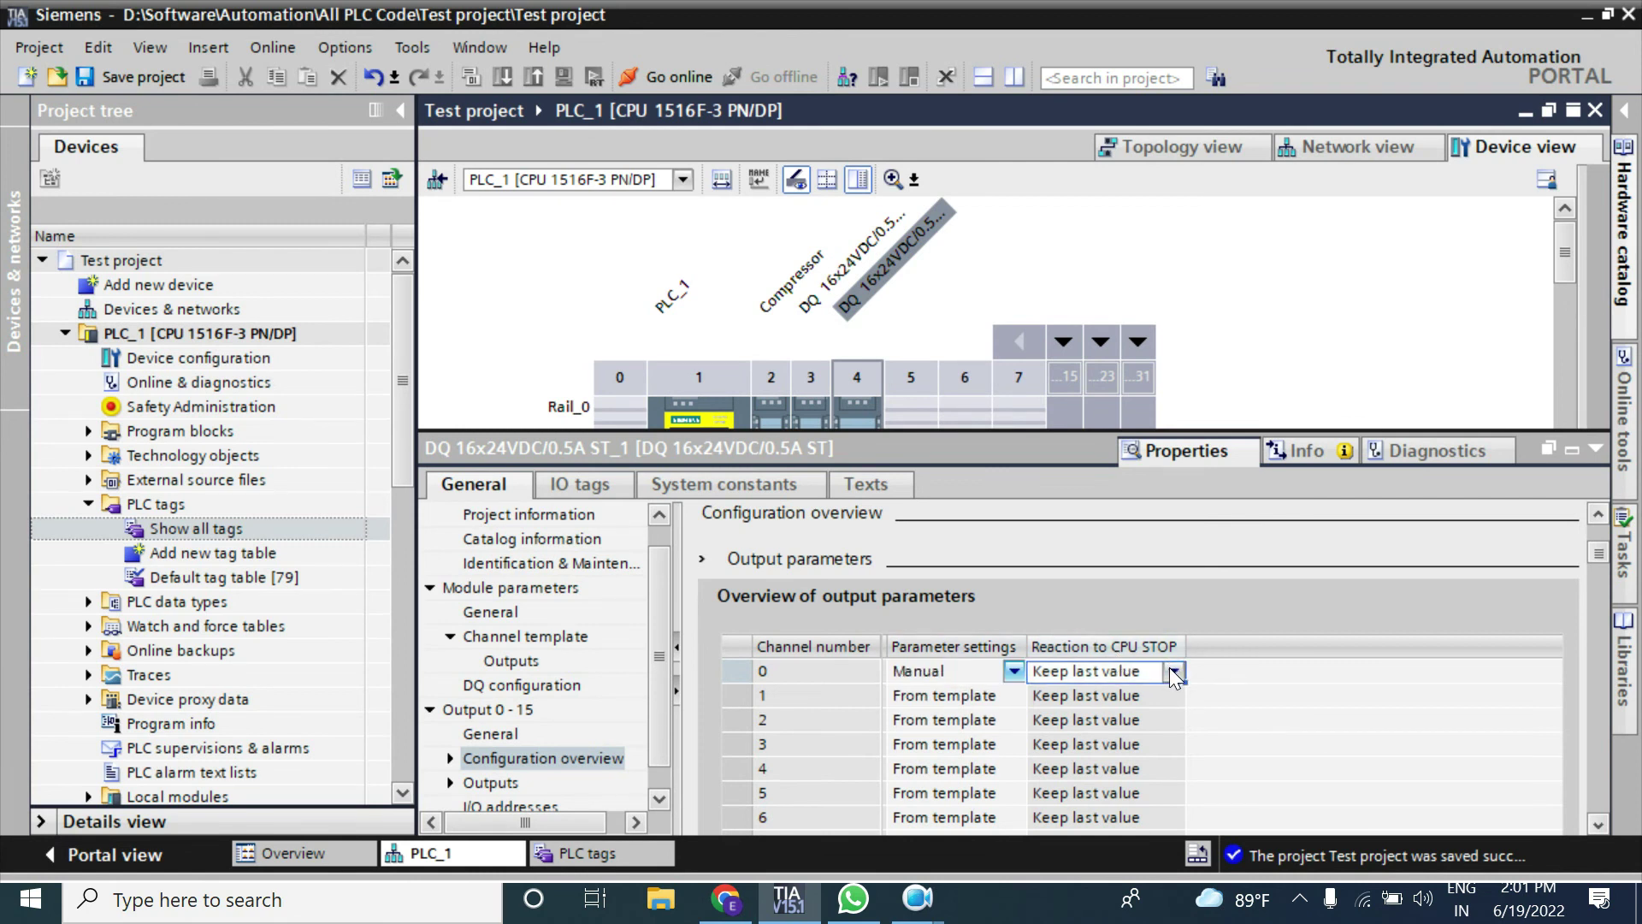
click(1174, 671)
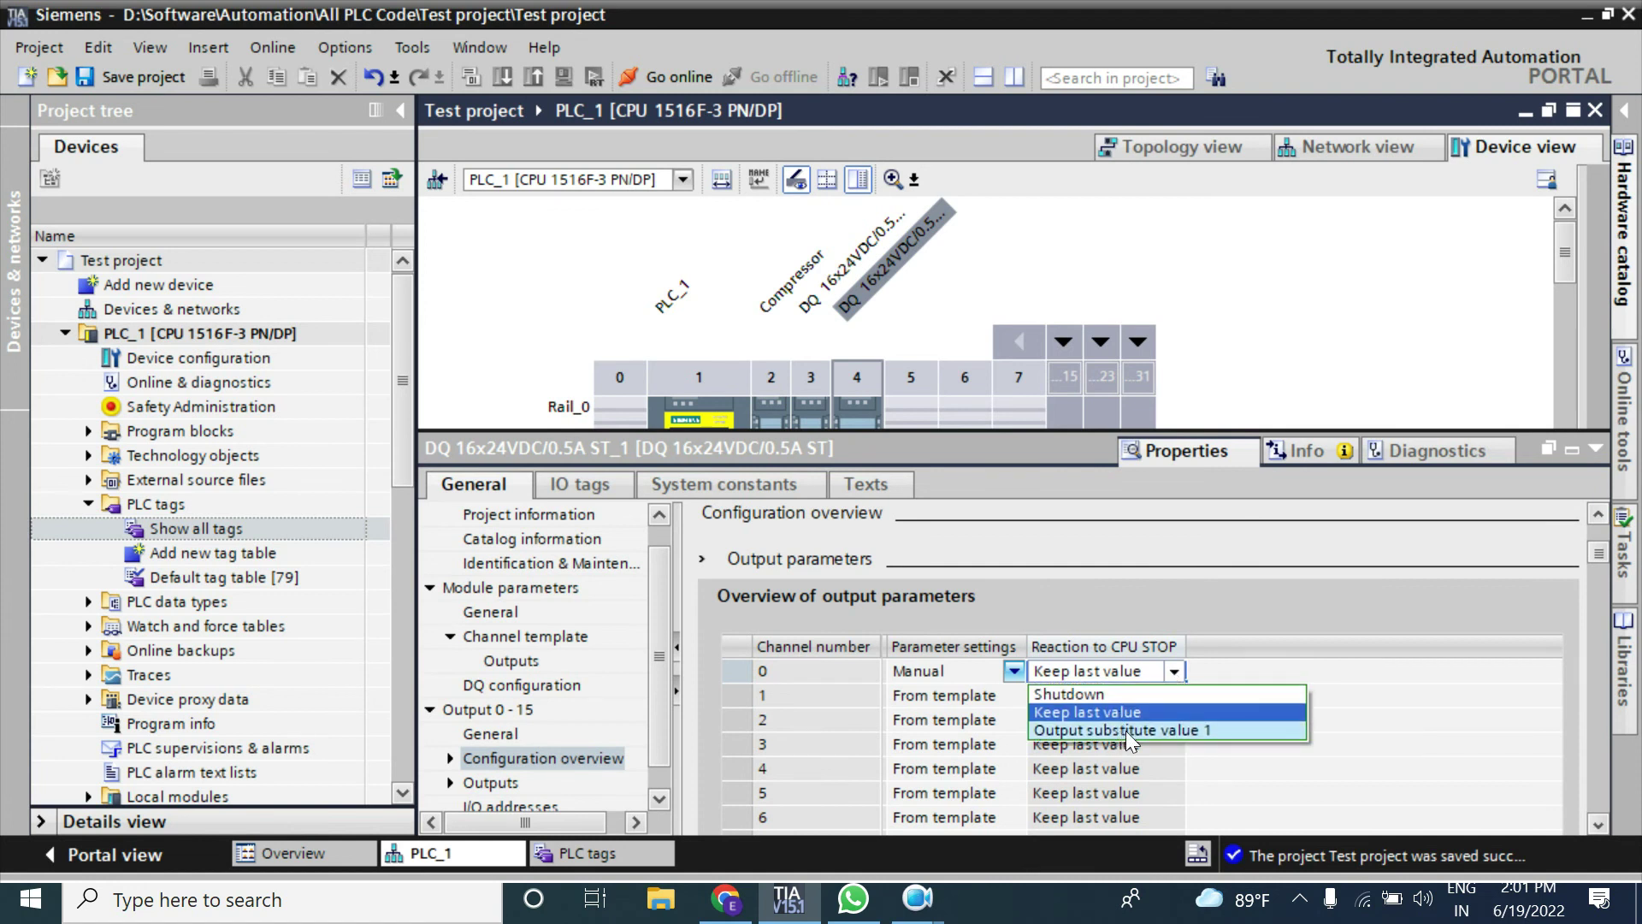
click(1180, 599)
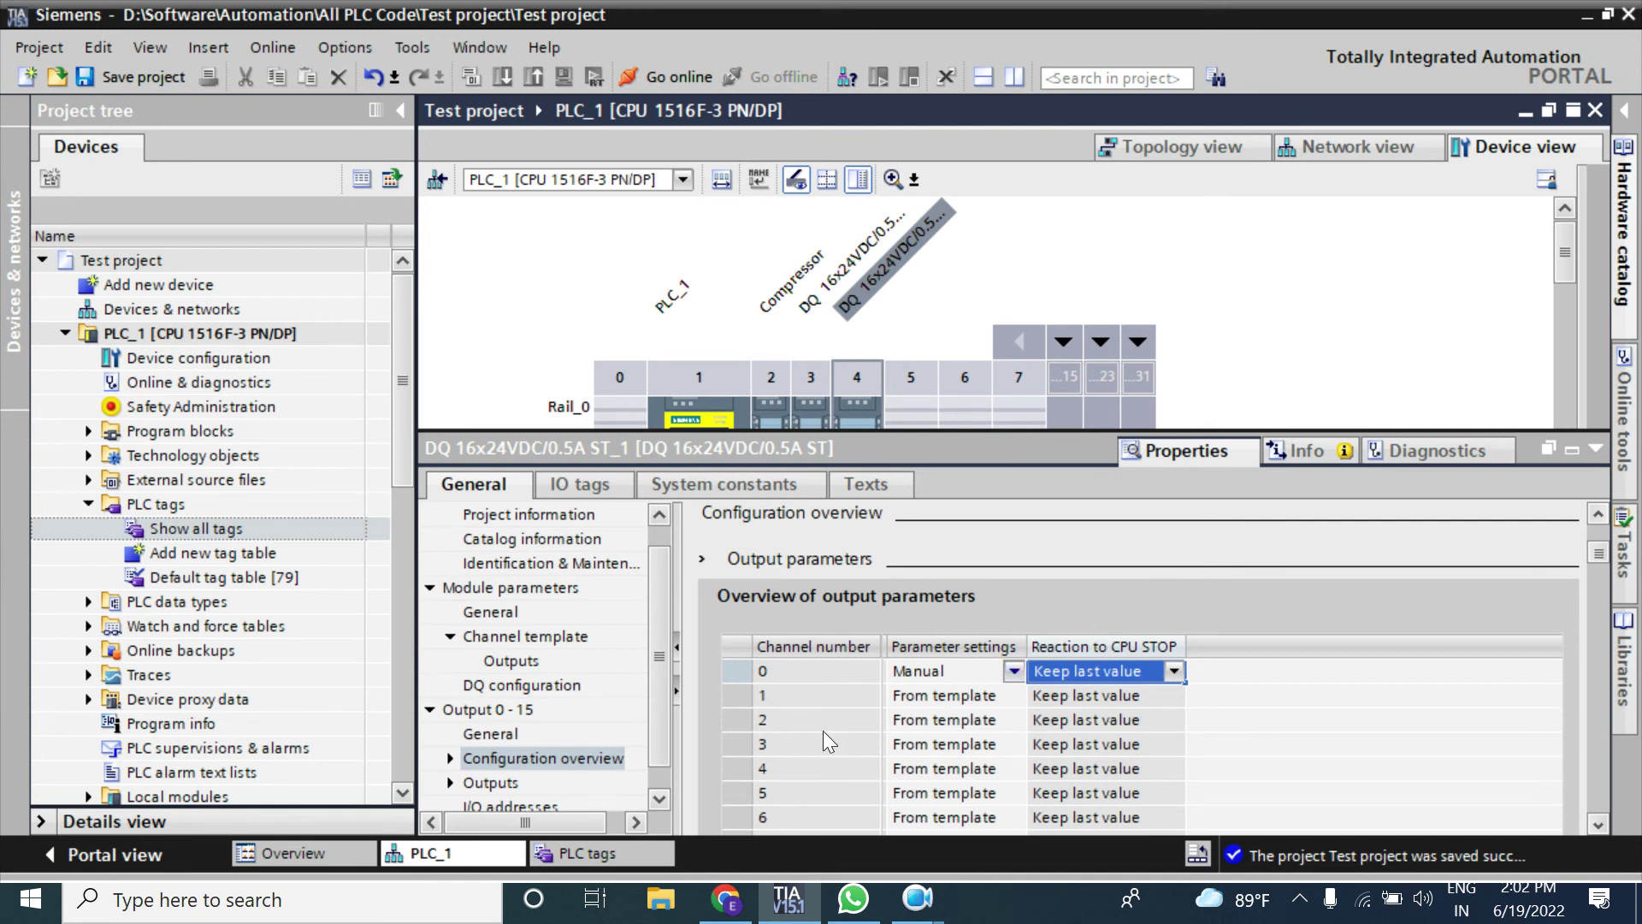
Step: Show the DQ module's output I/O addresses, start 2.0 to end 3.7
click(659, 798)
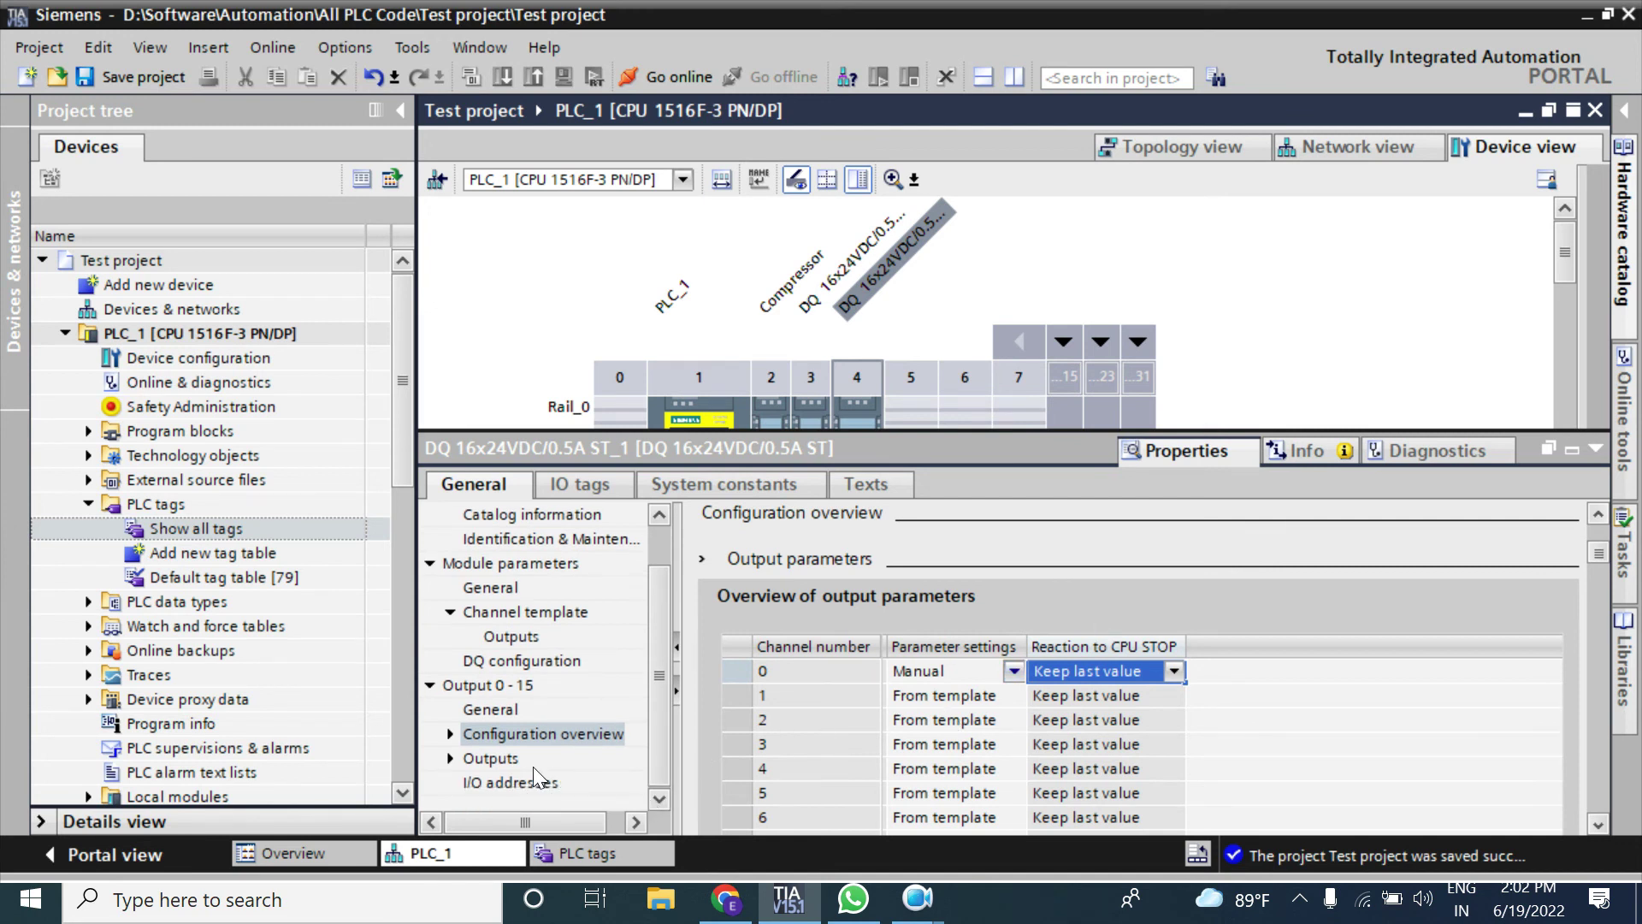
click(500, 760)
click(501, 780)
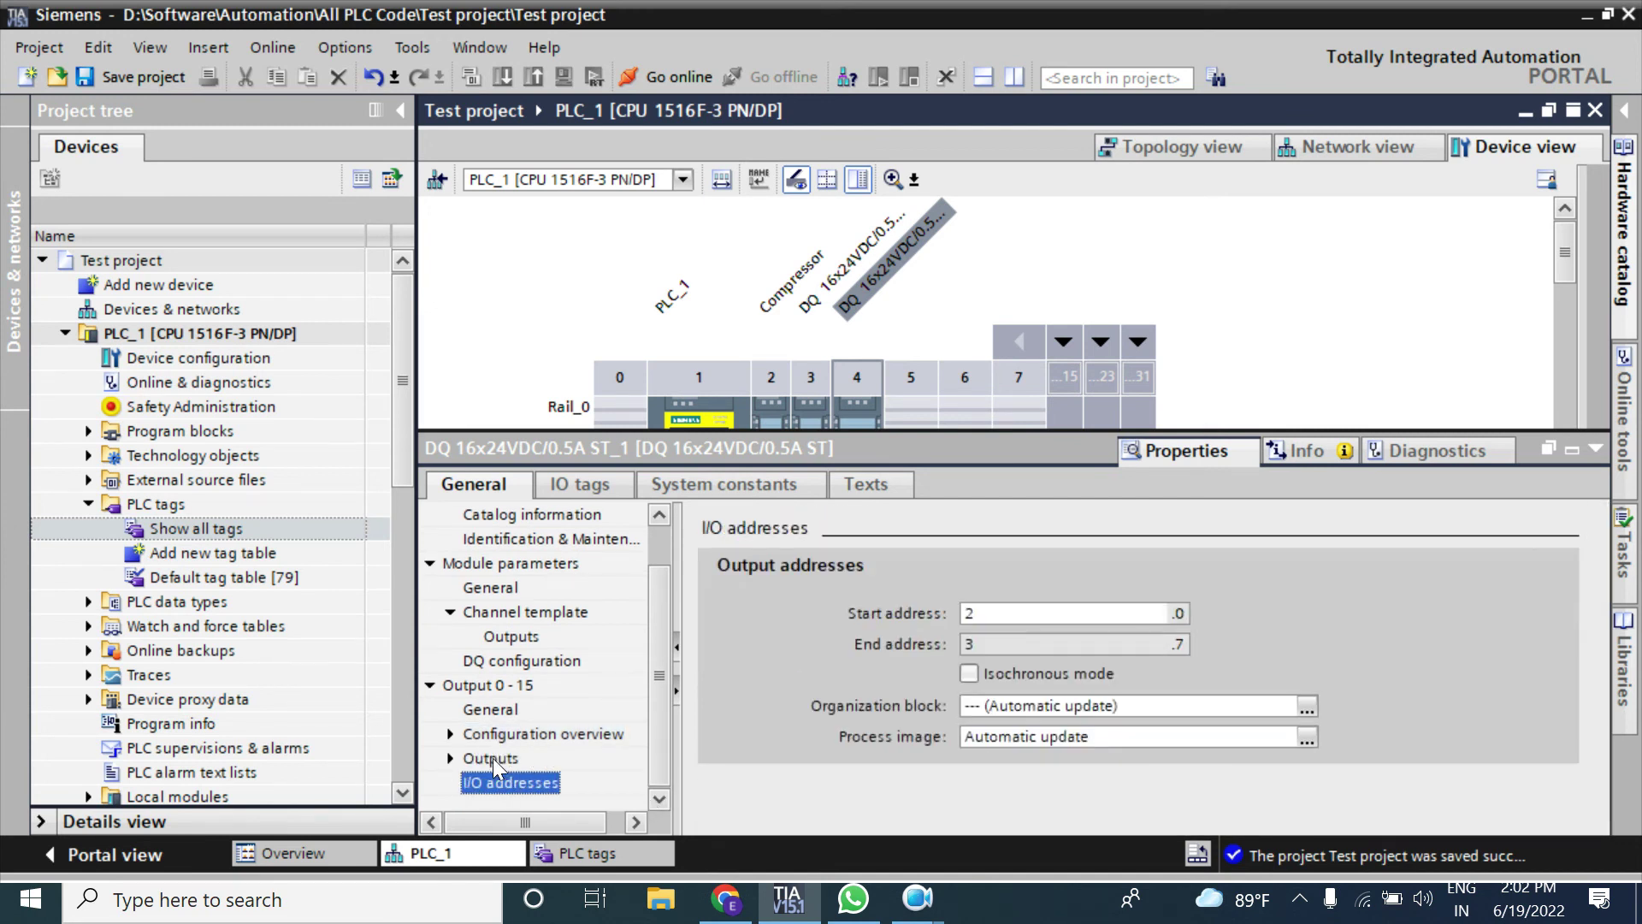
Step: Enable Short circuit to ground diagnostics alongside No supply voltage L+, and expand PLC_1's Program blocks
click(494, 762)
click(1013, 712)
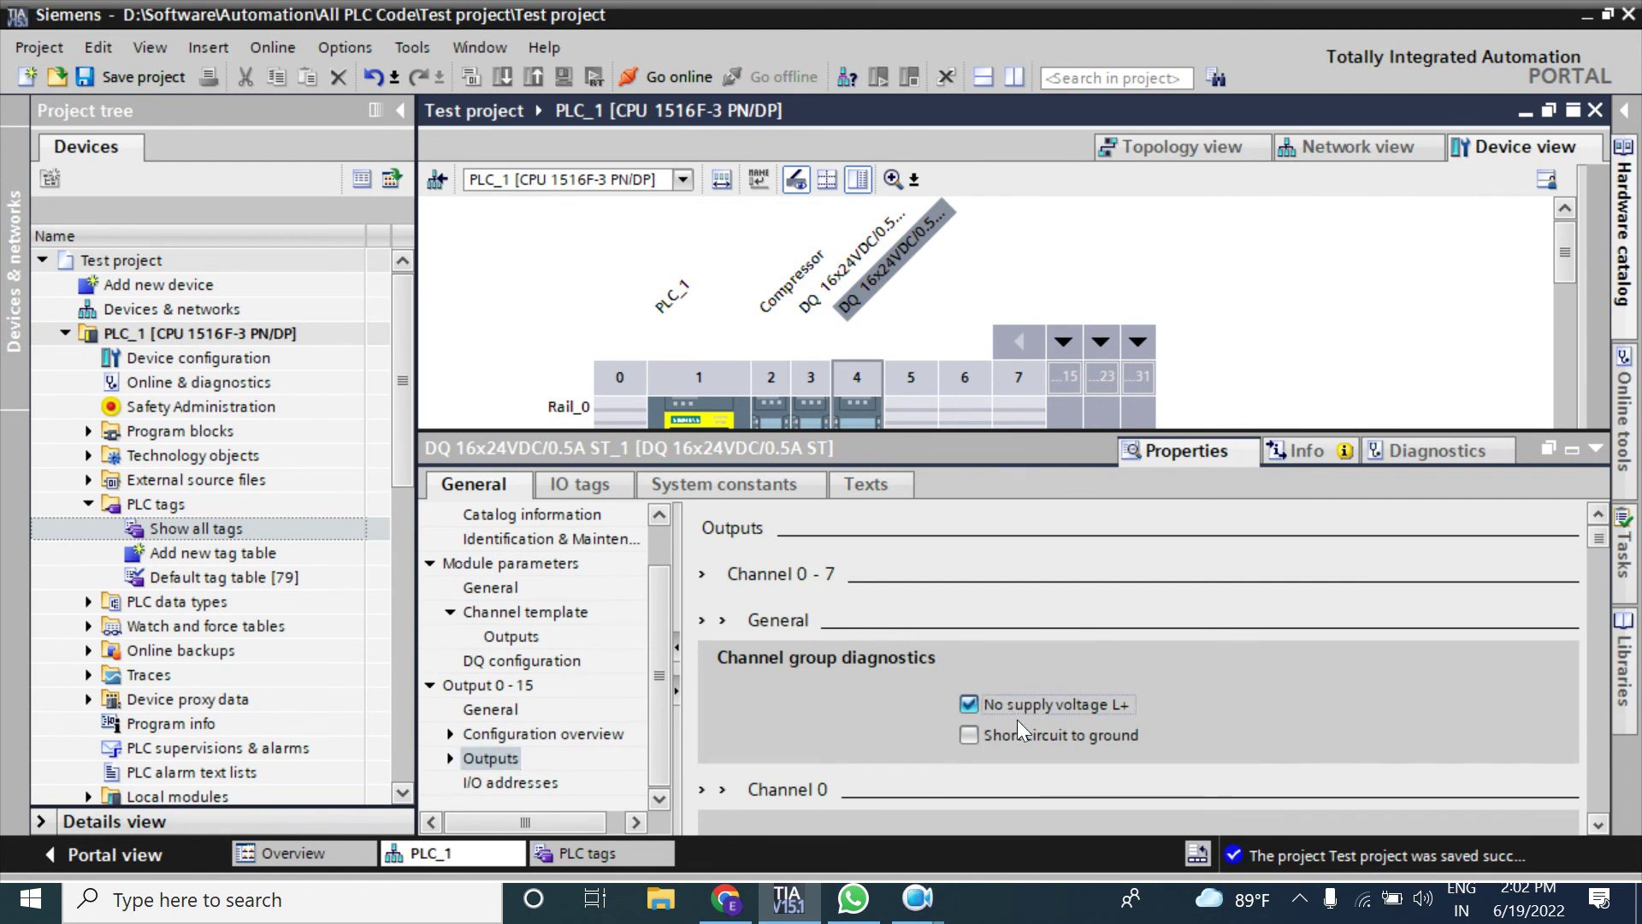
click(970, 736)
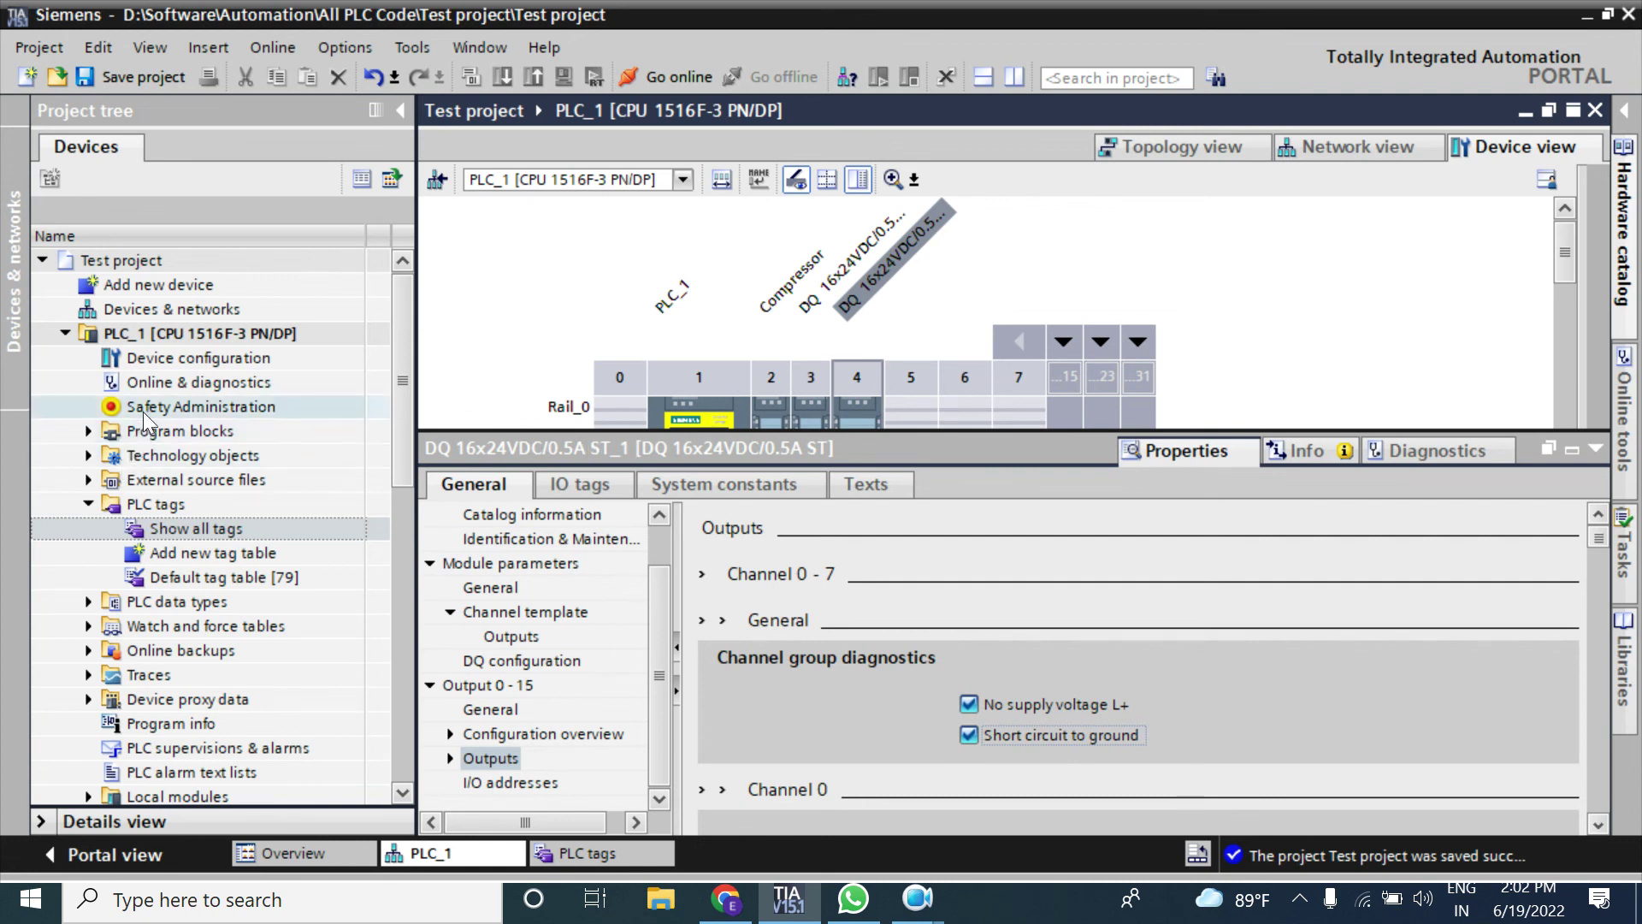
click(90, 429)
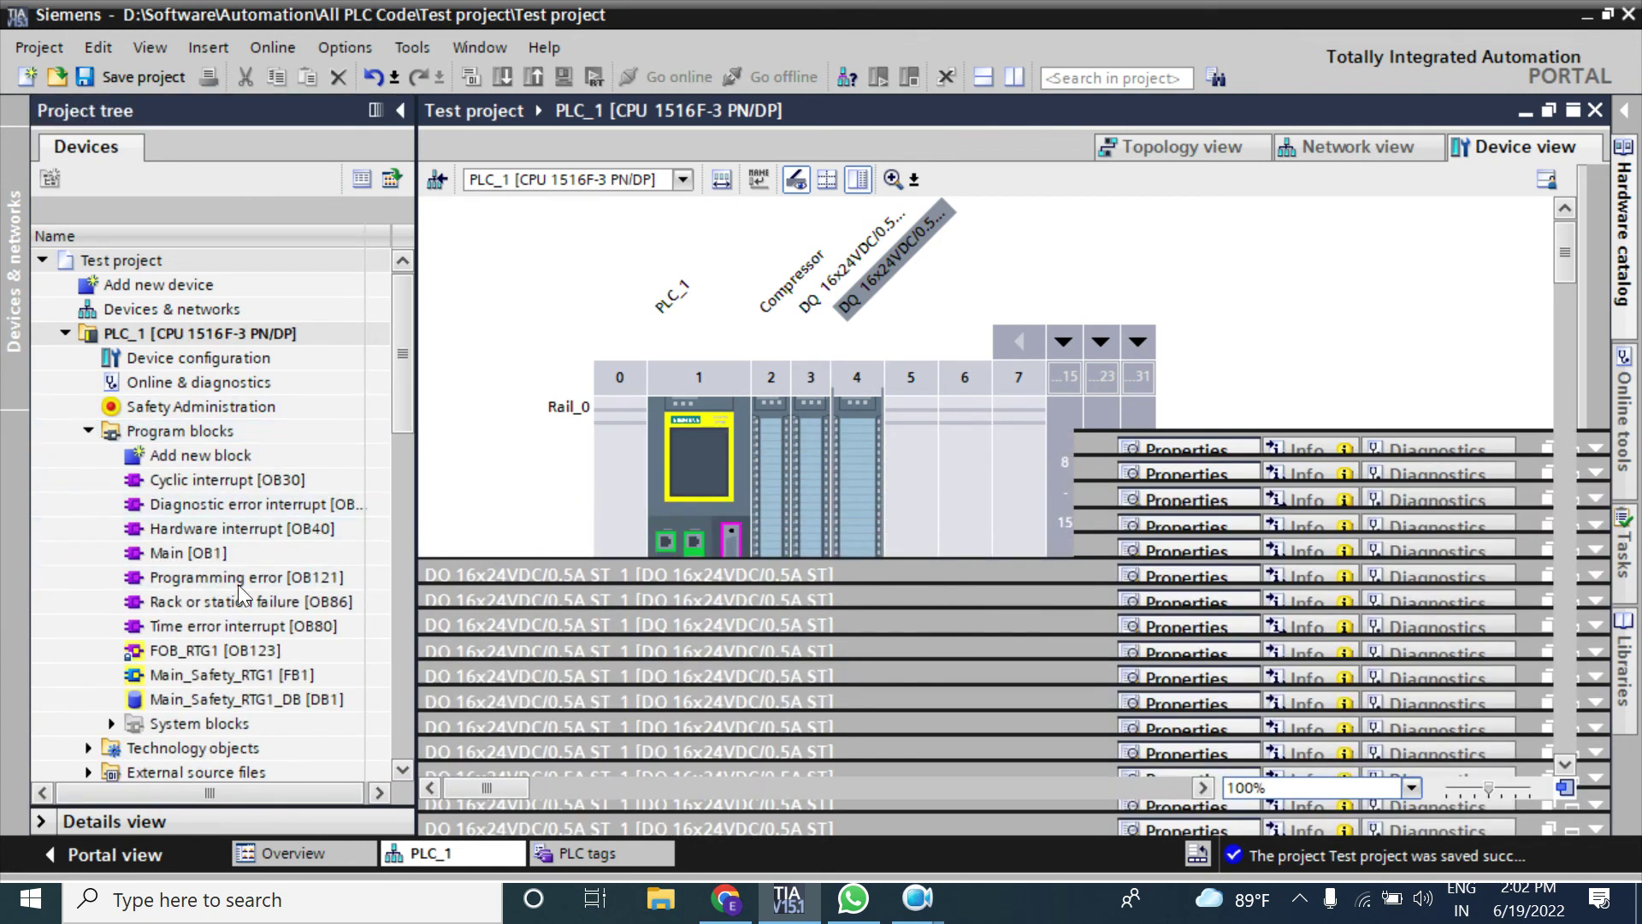
Step: Select OB82, reopen the slot-4 DQ module's properties and view its output addresses 2.0–3.7
click(255, 504)
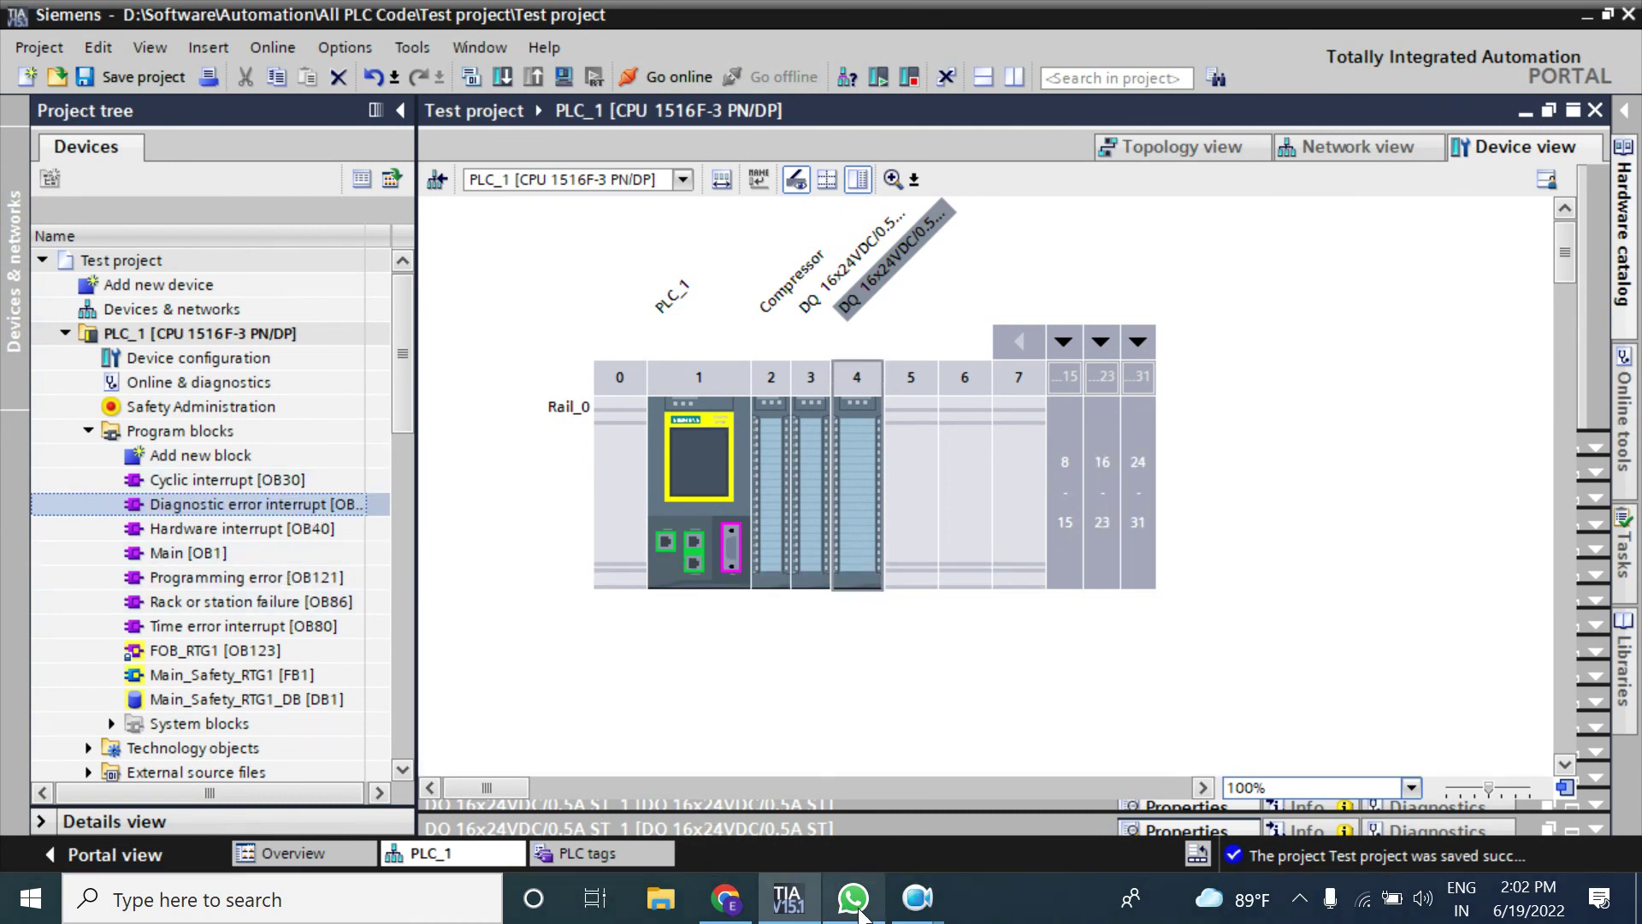
mouse_move(791, 915)
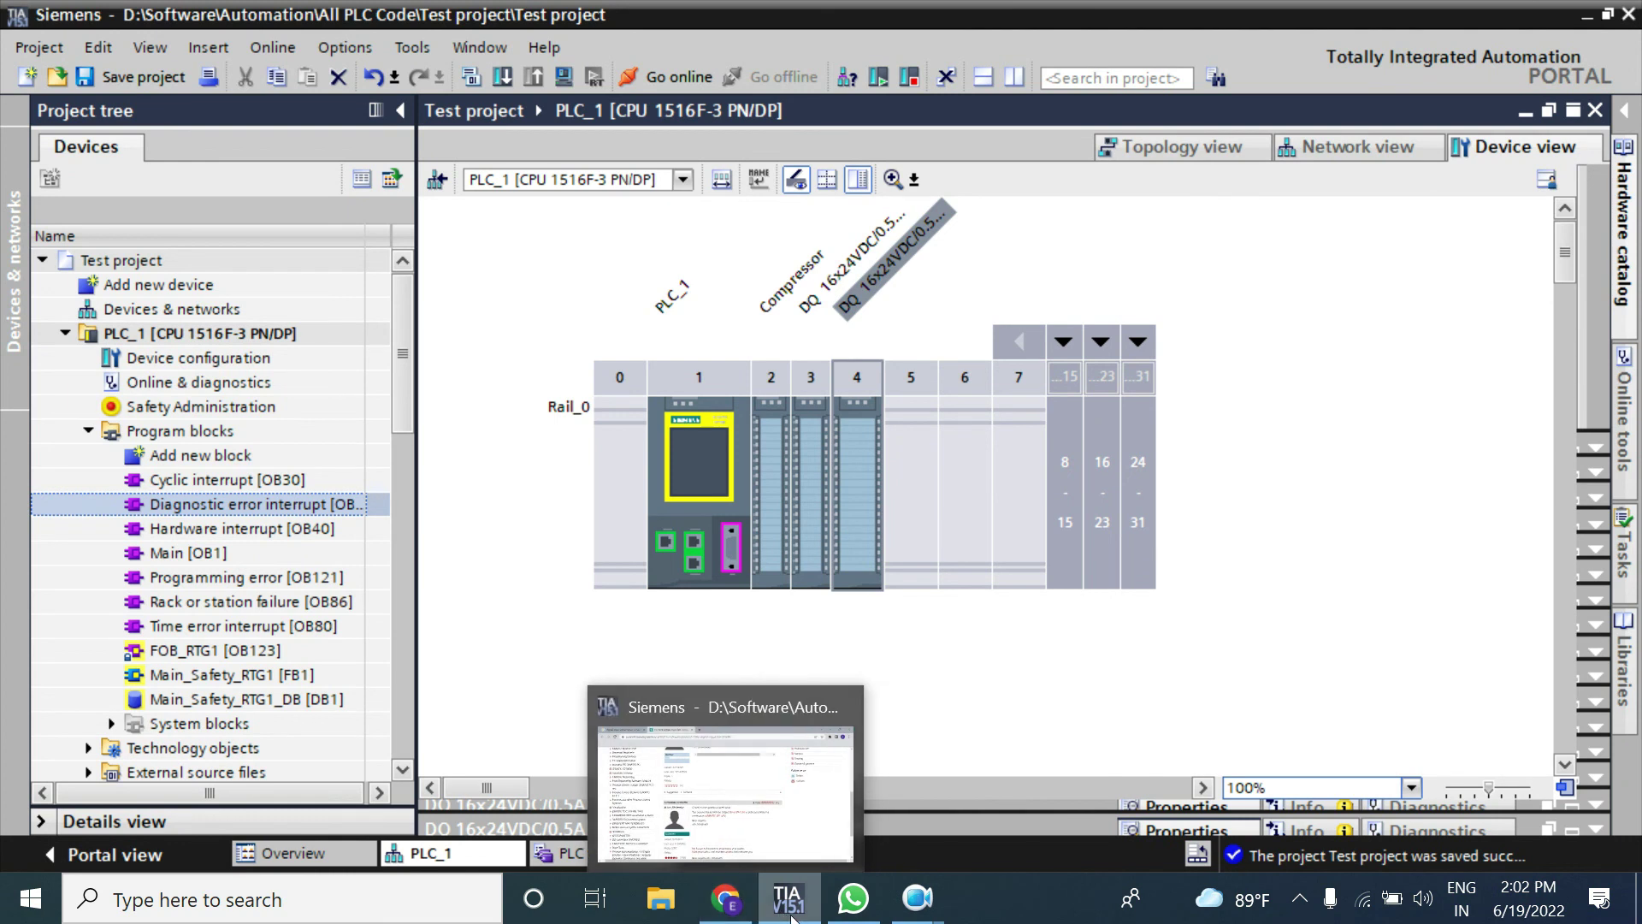
double_click(850, 509)
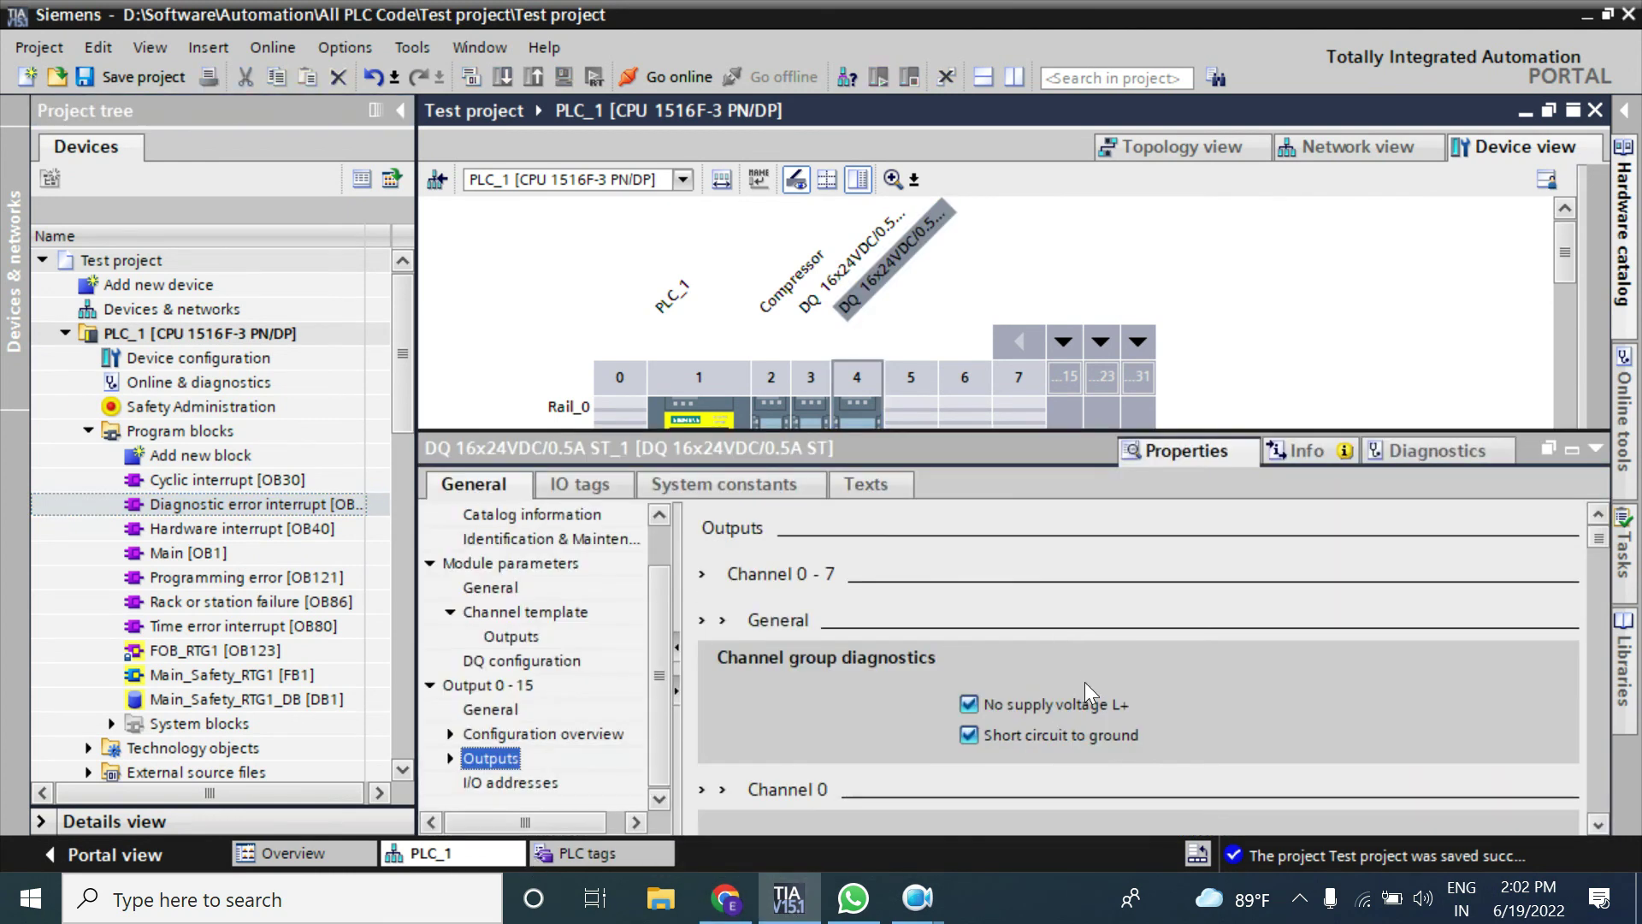
click(1598, 824)
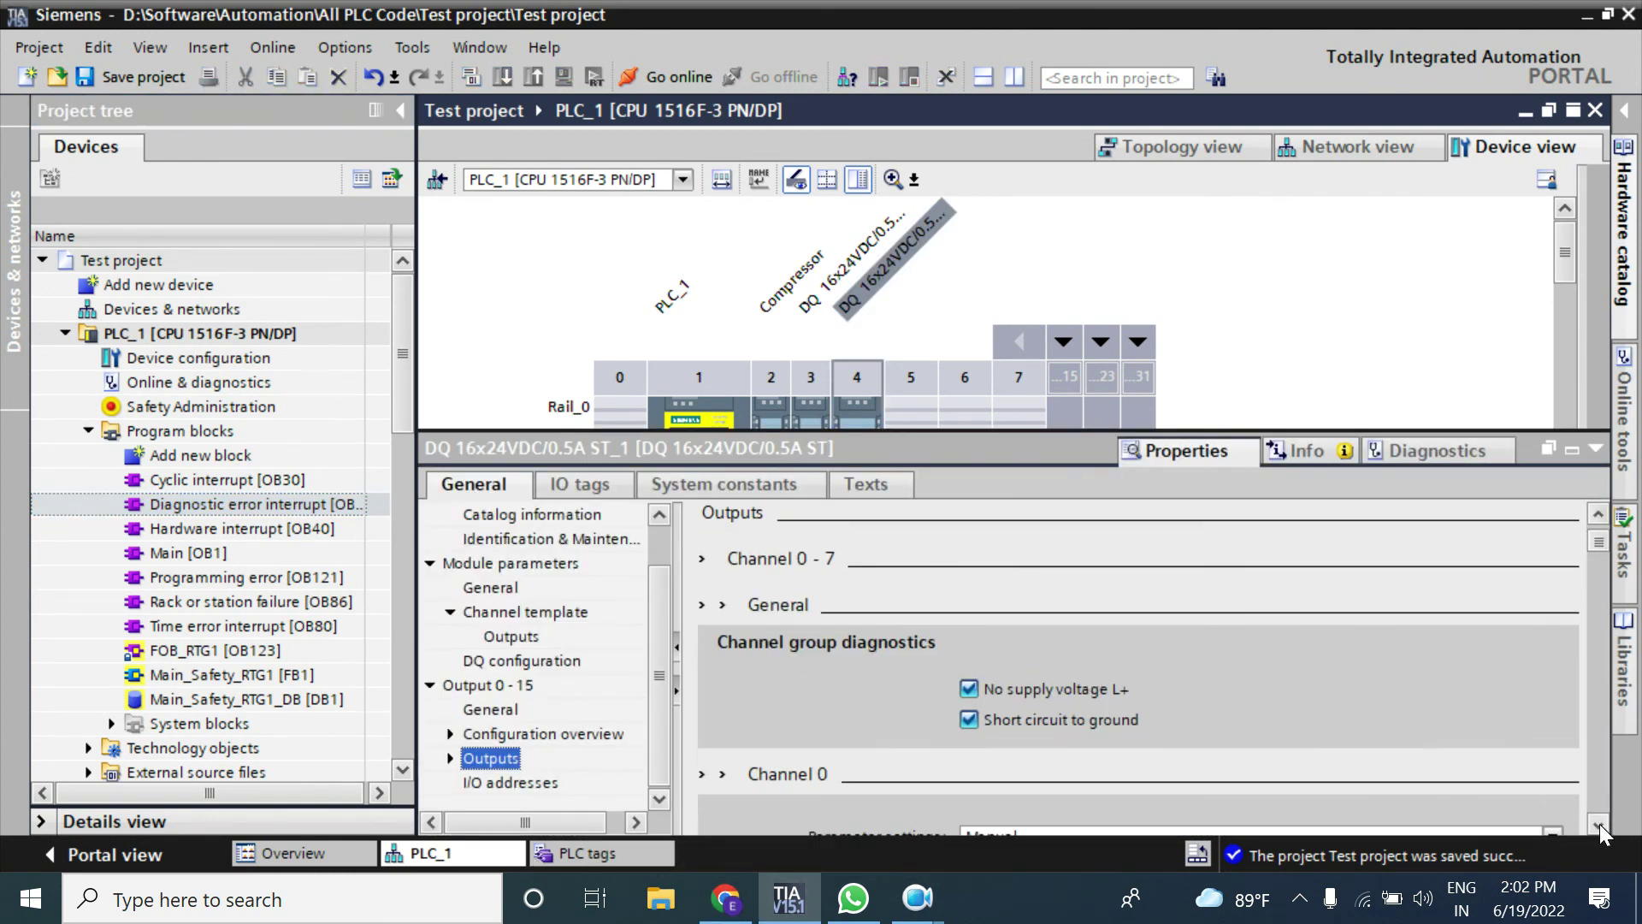
click(1597, 825)
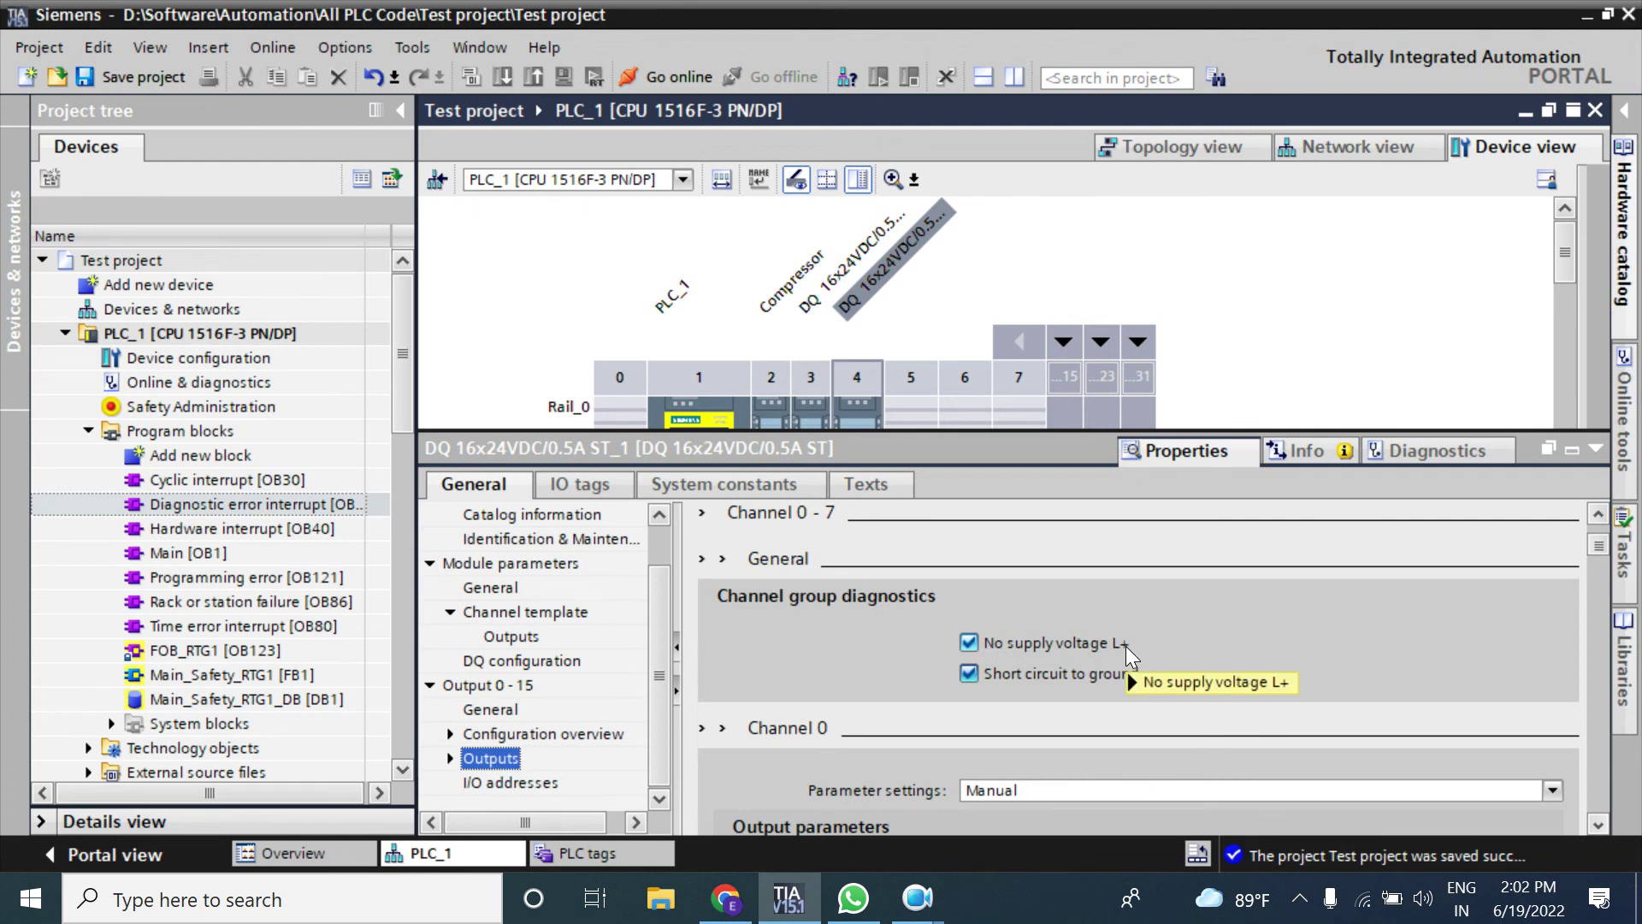
mouse_move(1126, 645)
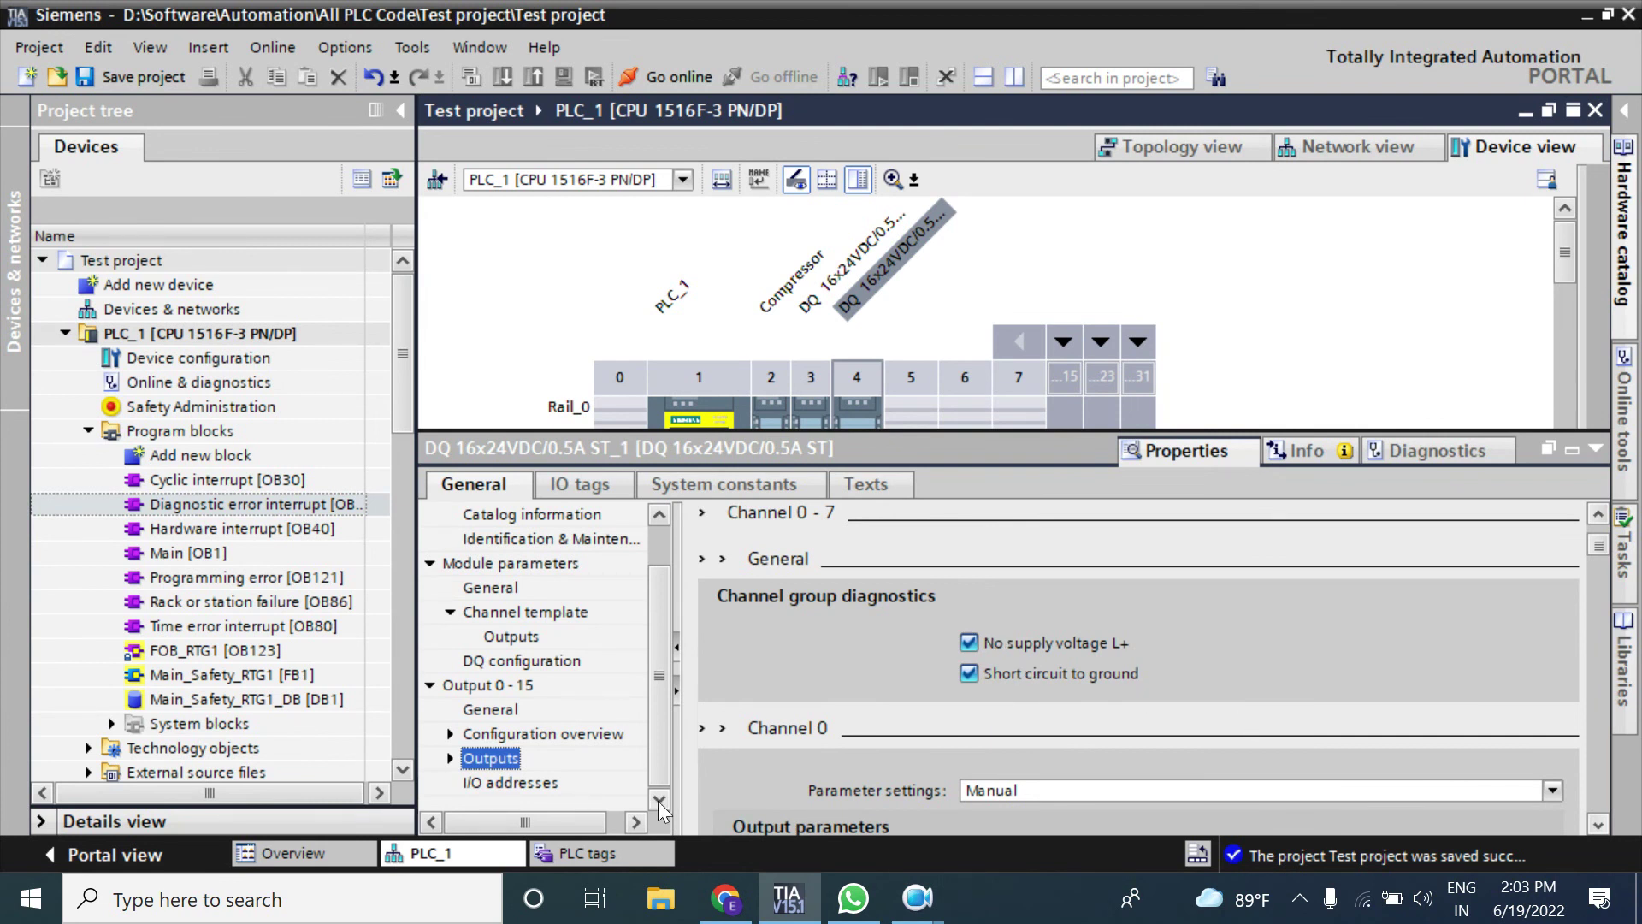
click(520, 782)
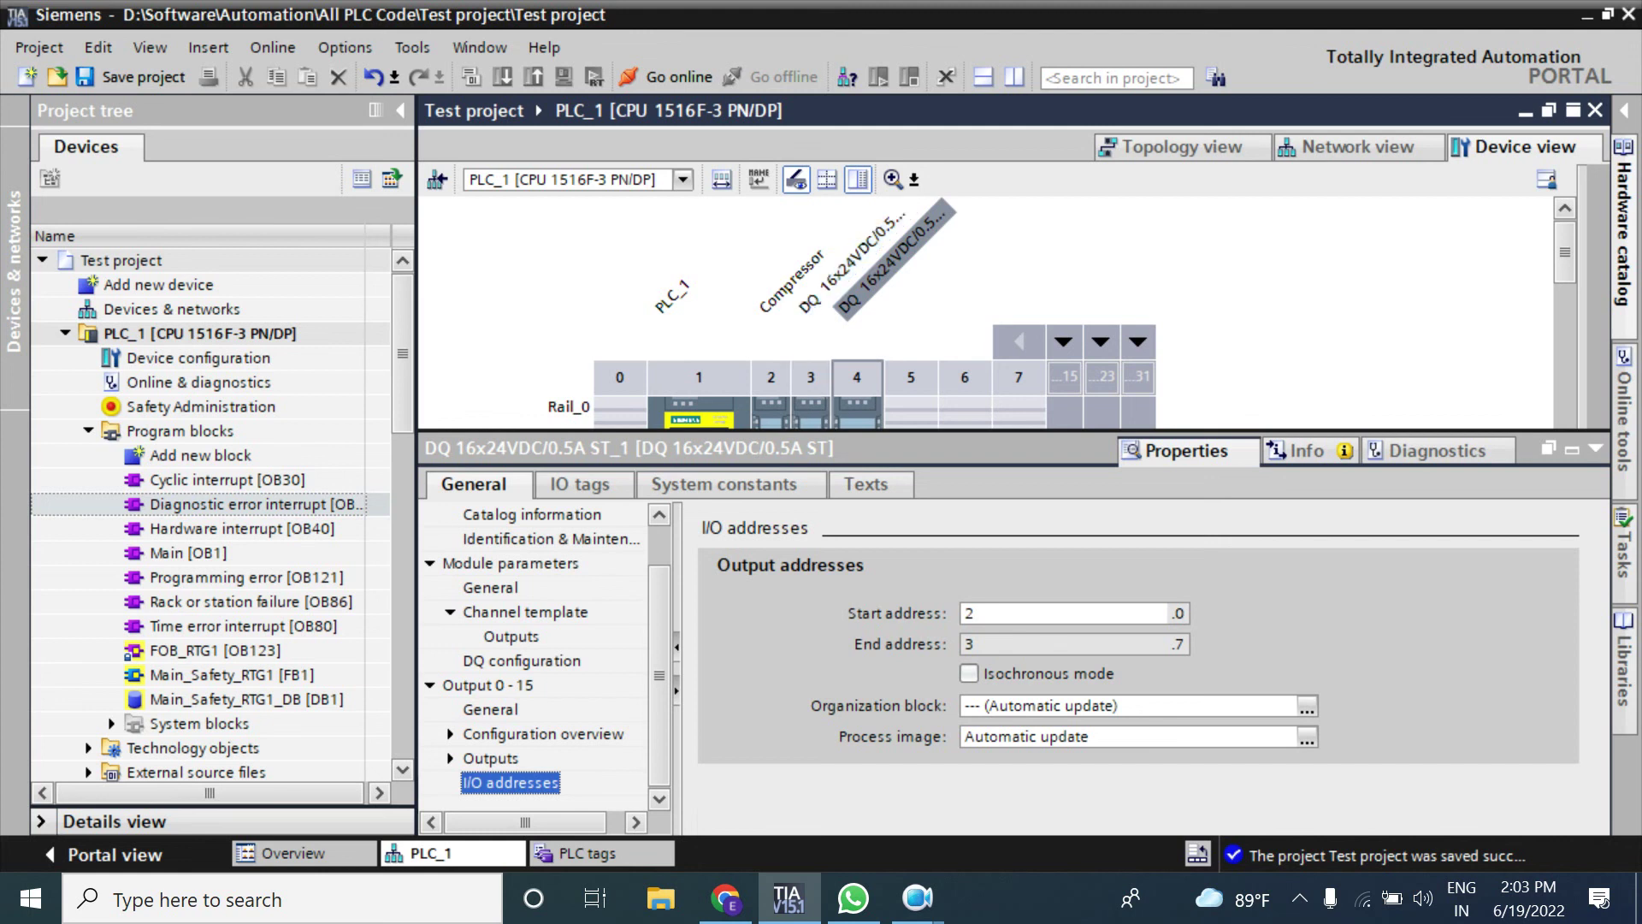
click(971, 613)
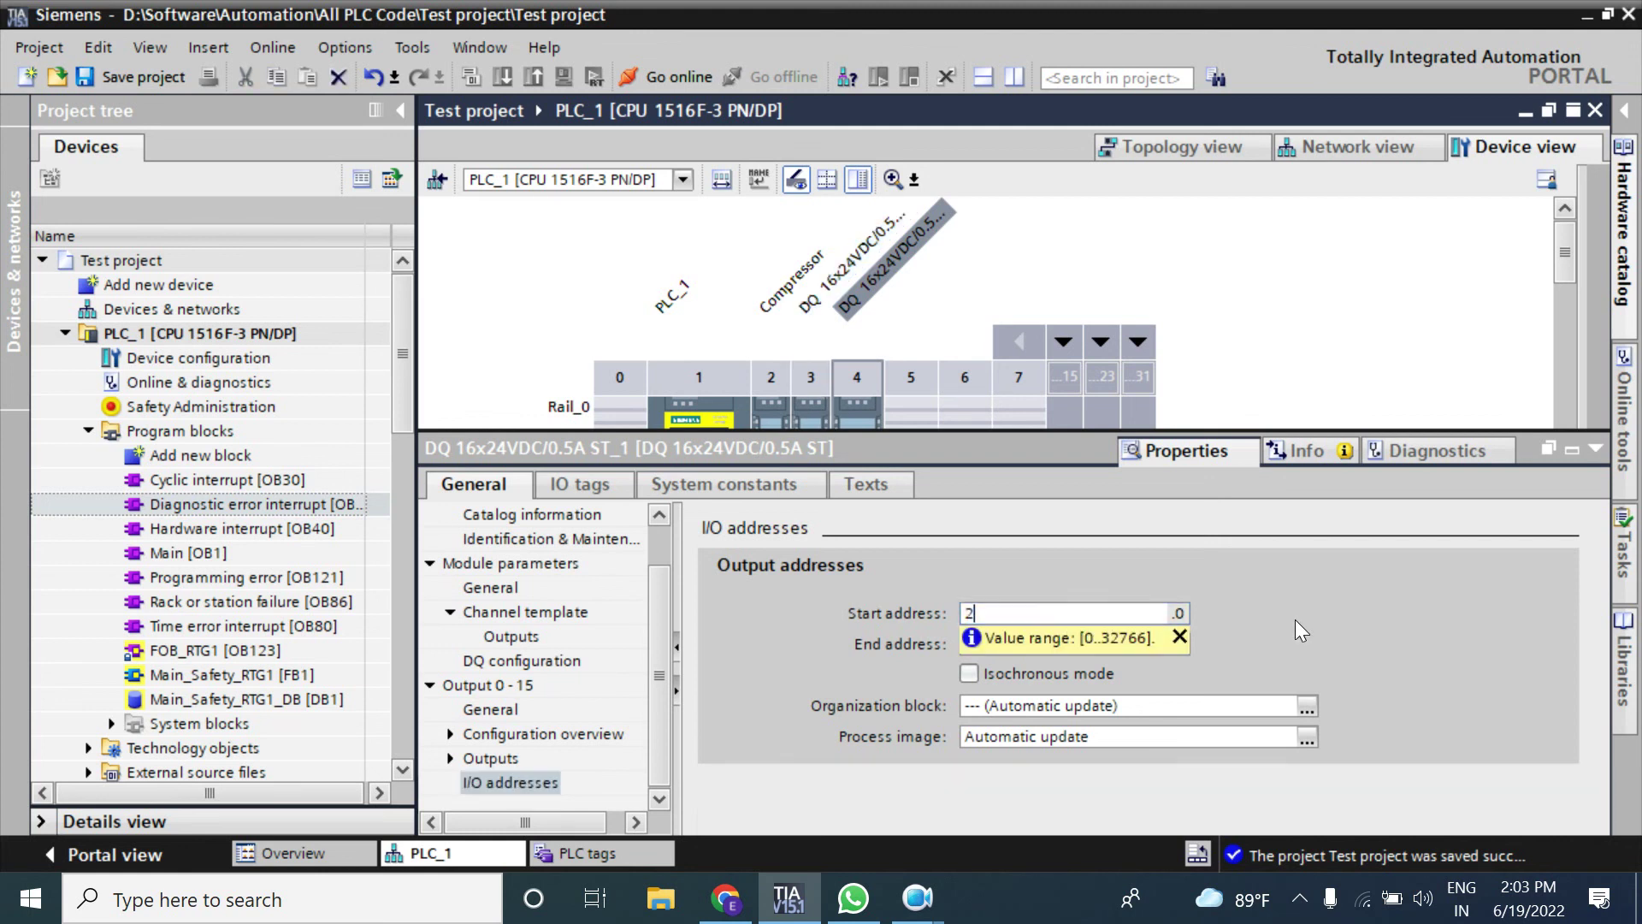
click(971, 689)
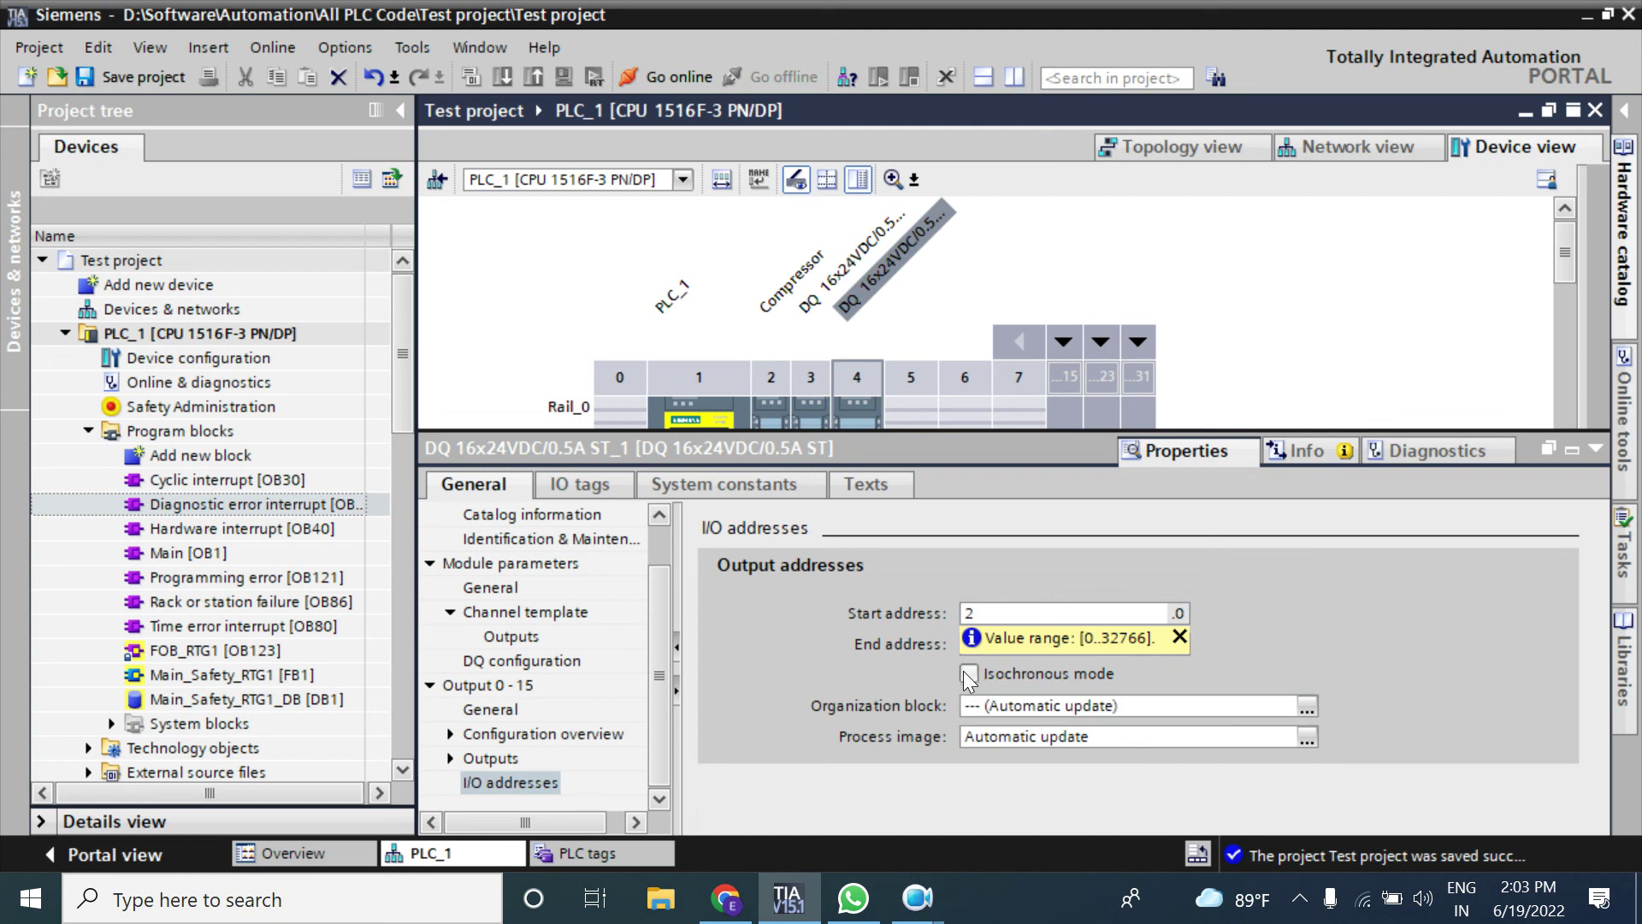